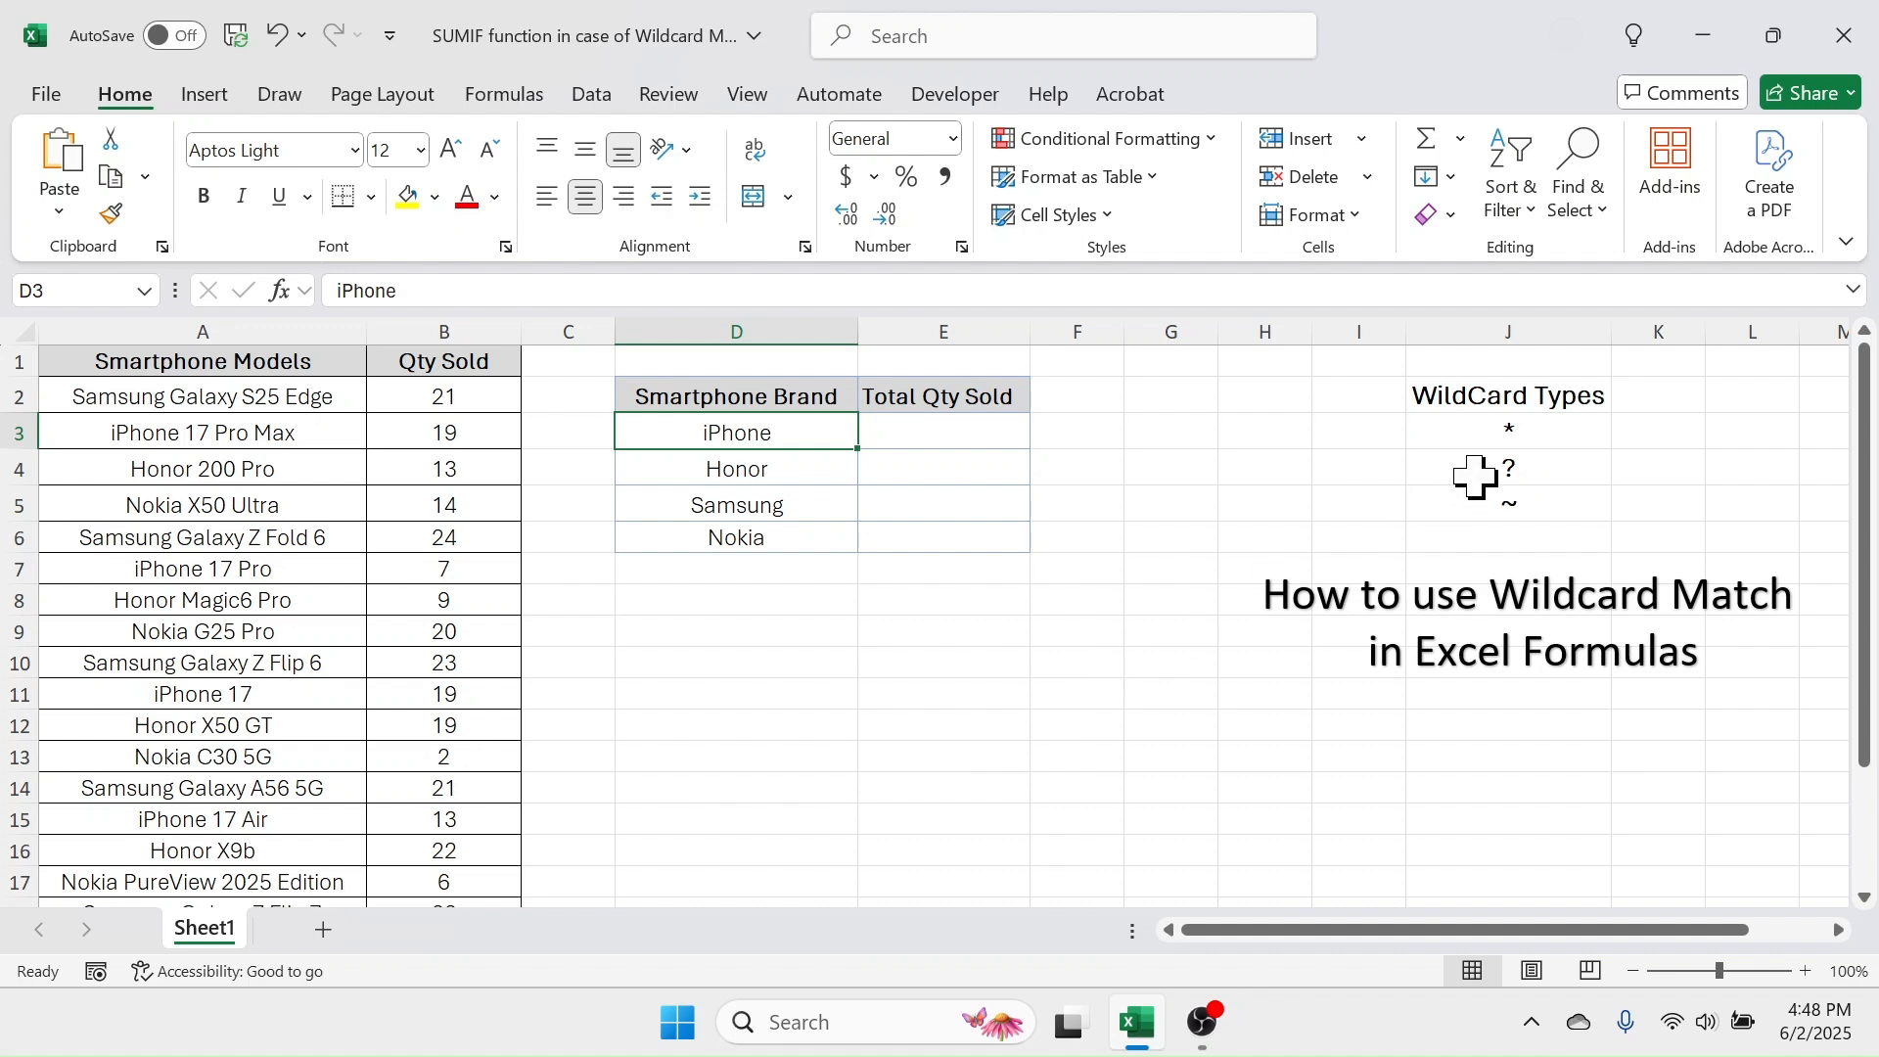
- Examine the wildcard types list and the table of smartphone models with quantities sold
left_click(1544, 432)
left_click(1546, 471)
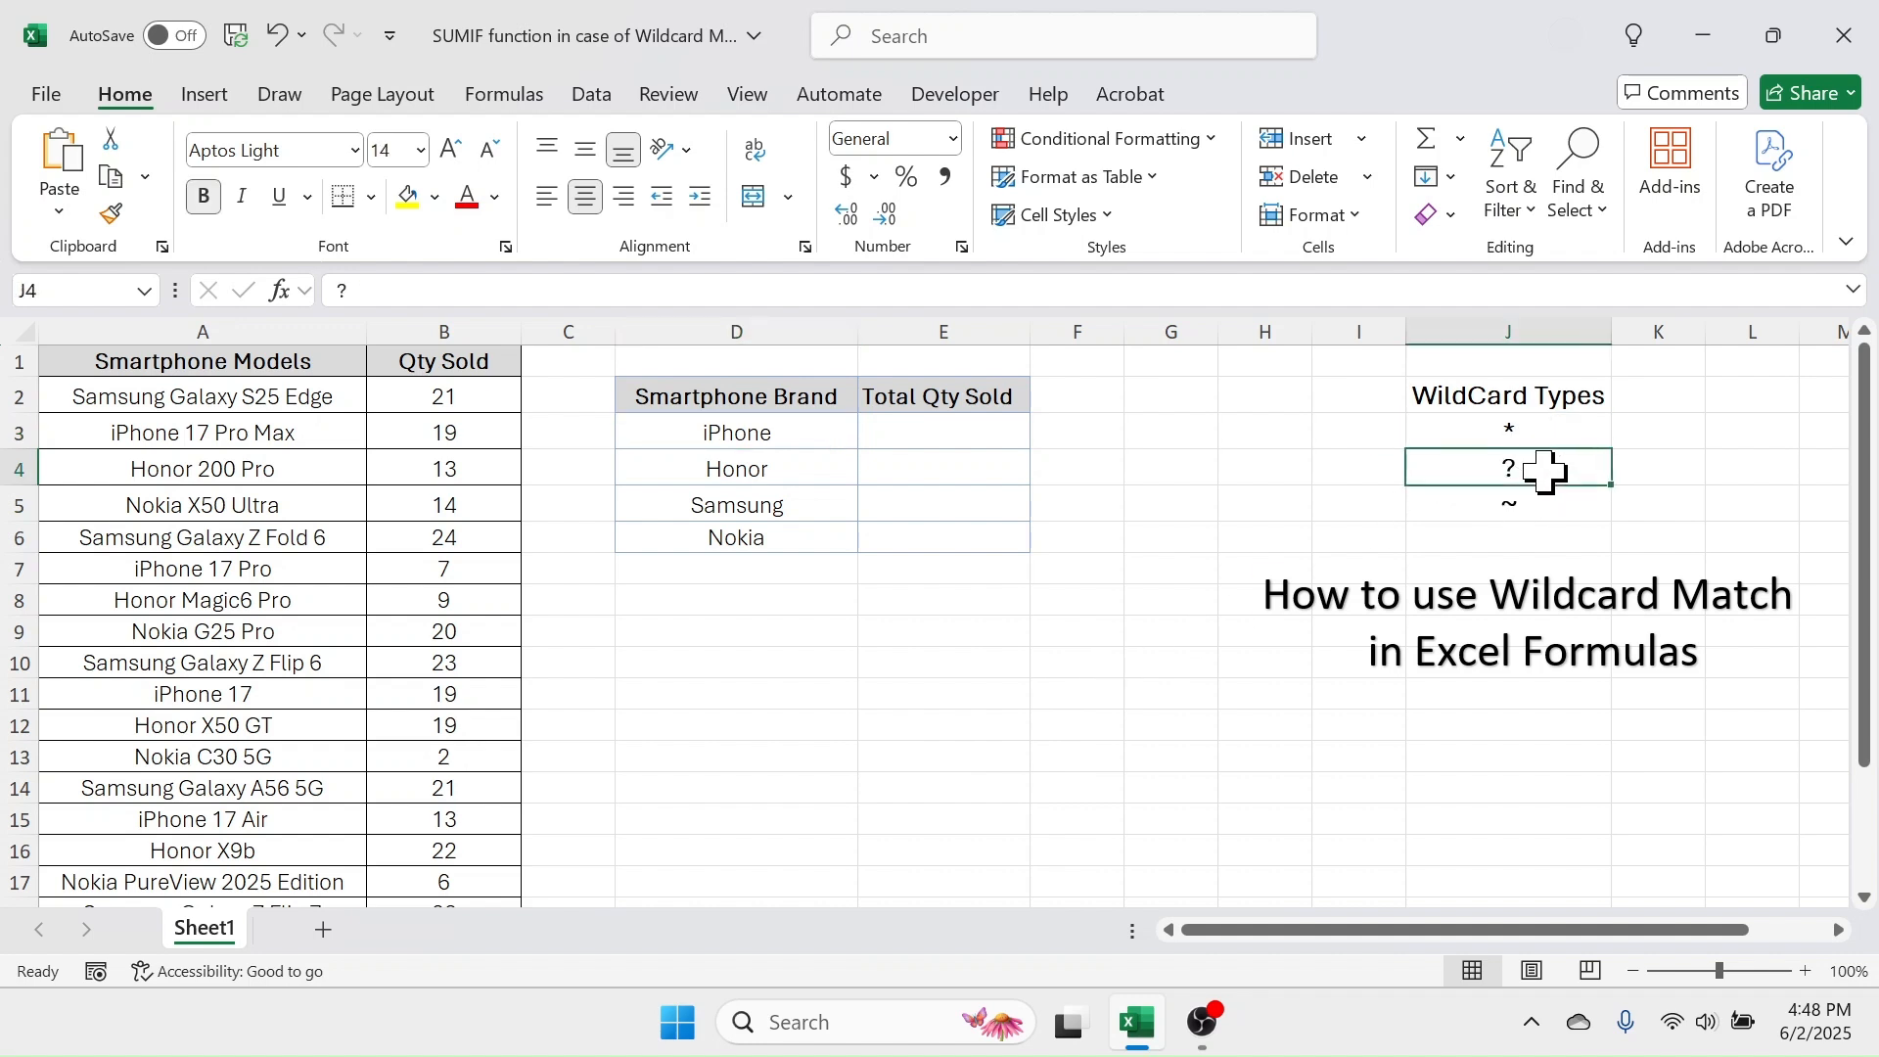
left_click(1556, 508)
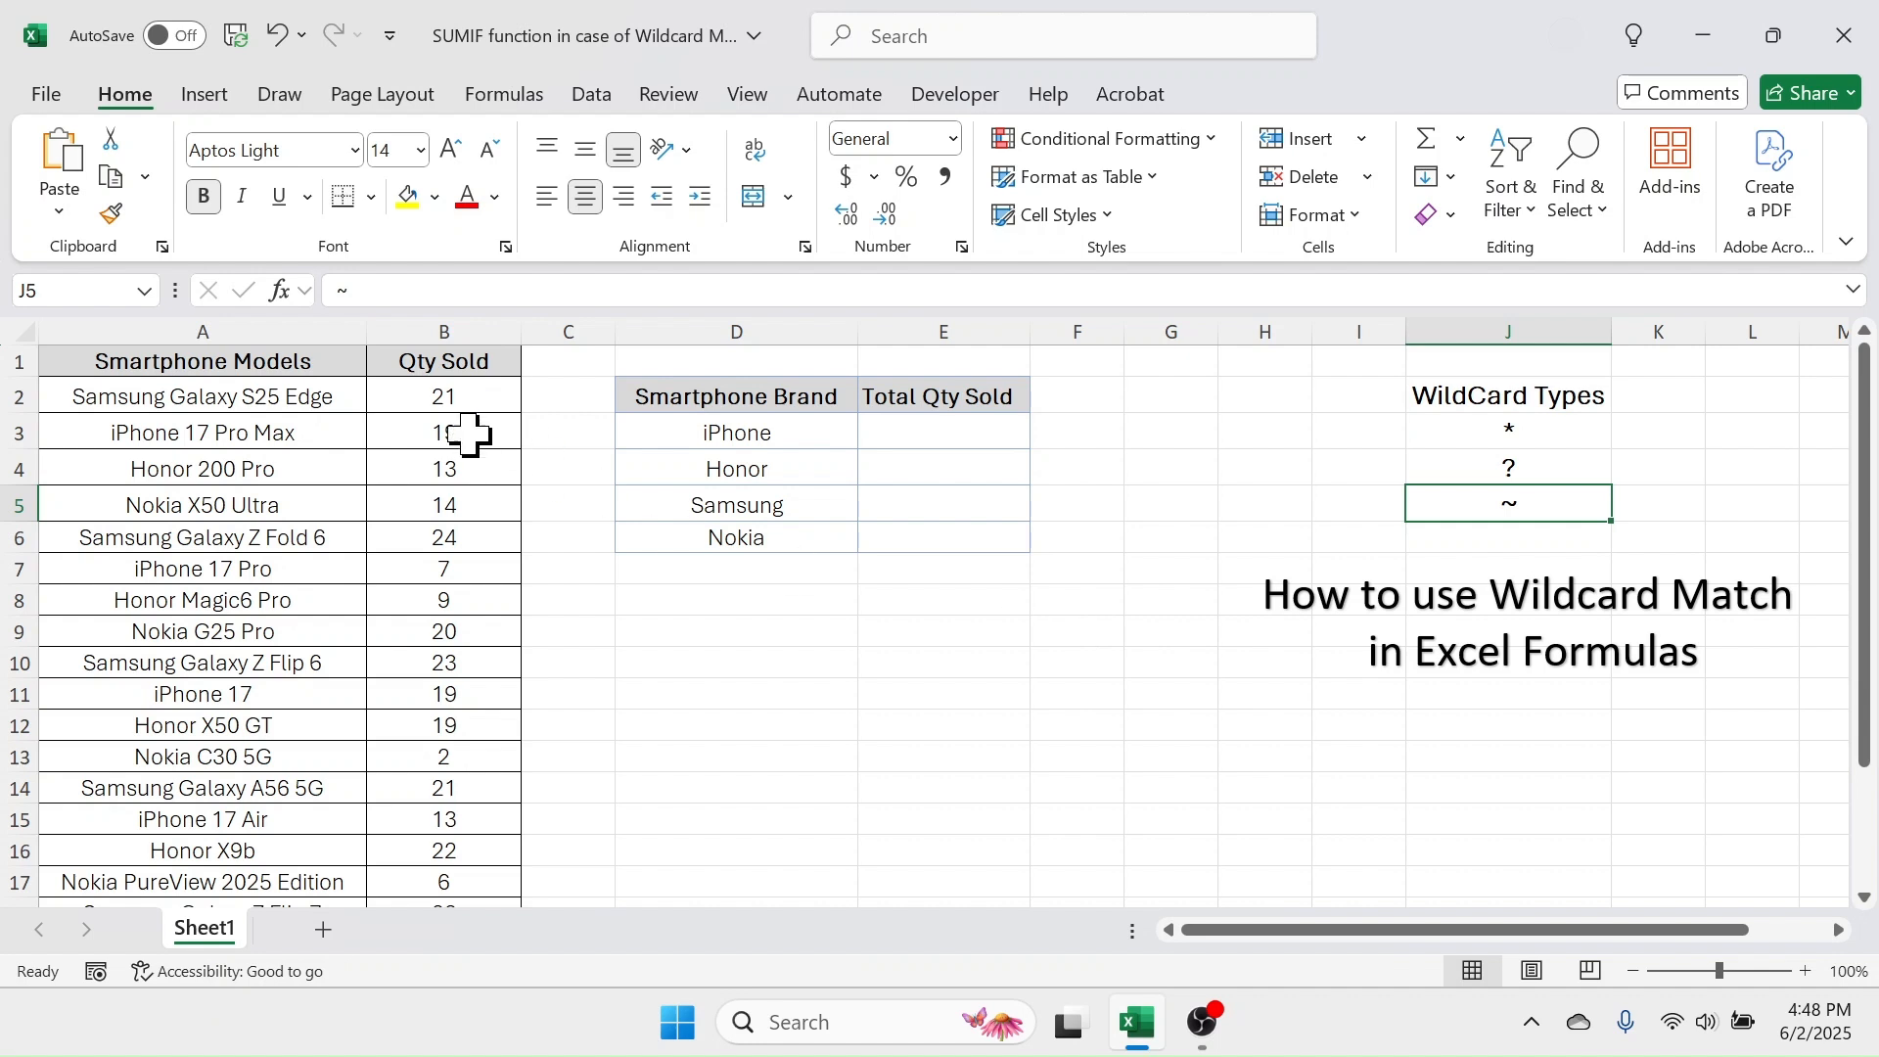
left_click(277, 331)
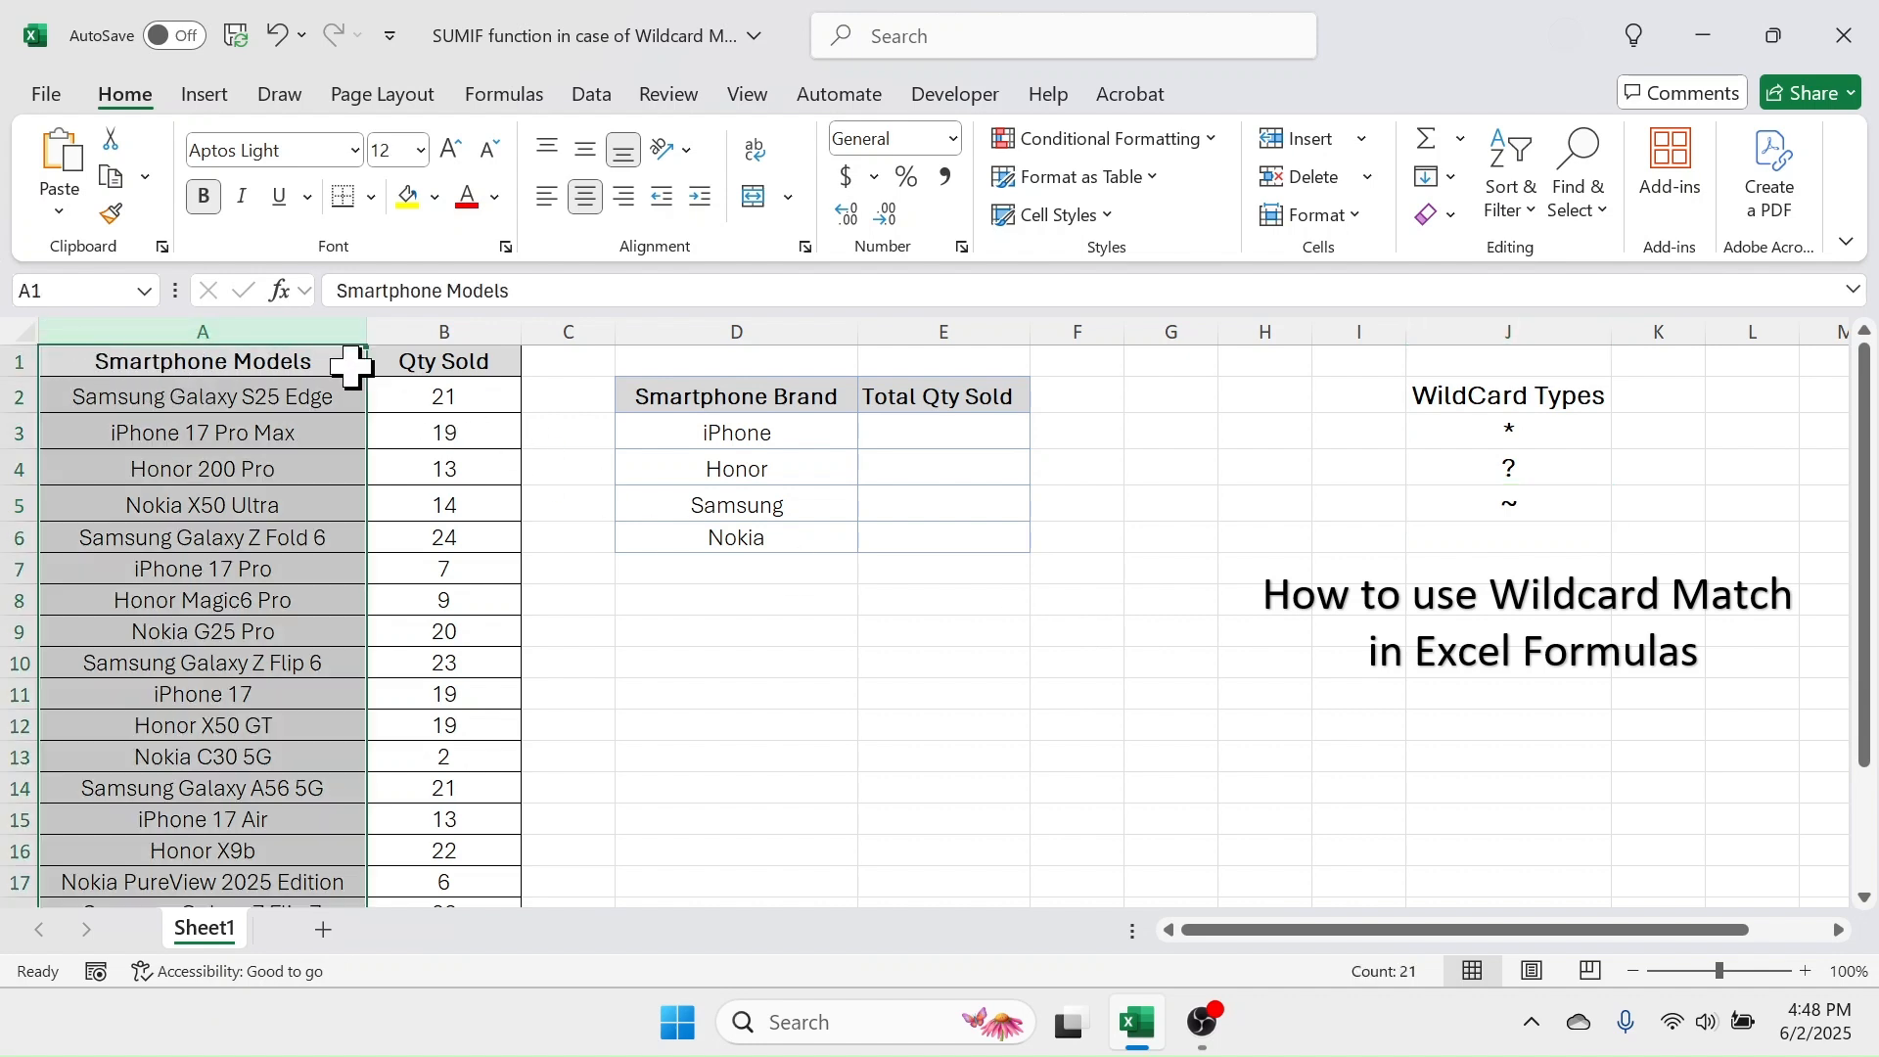
left_click_drag(260, 402, 260, 721)
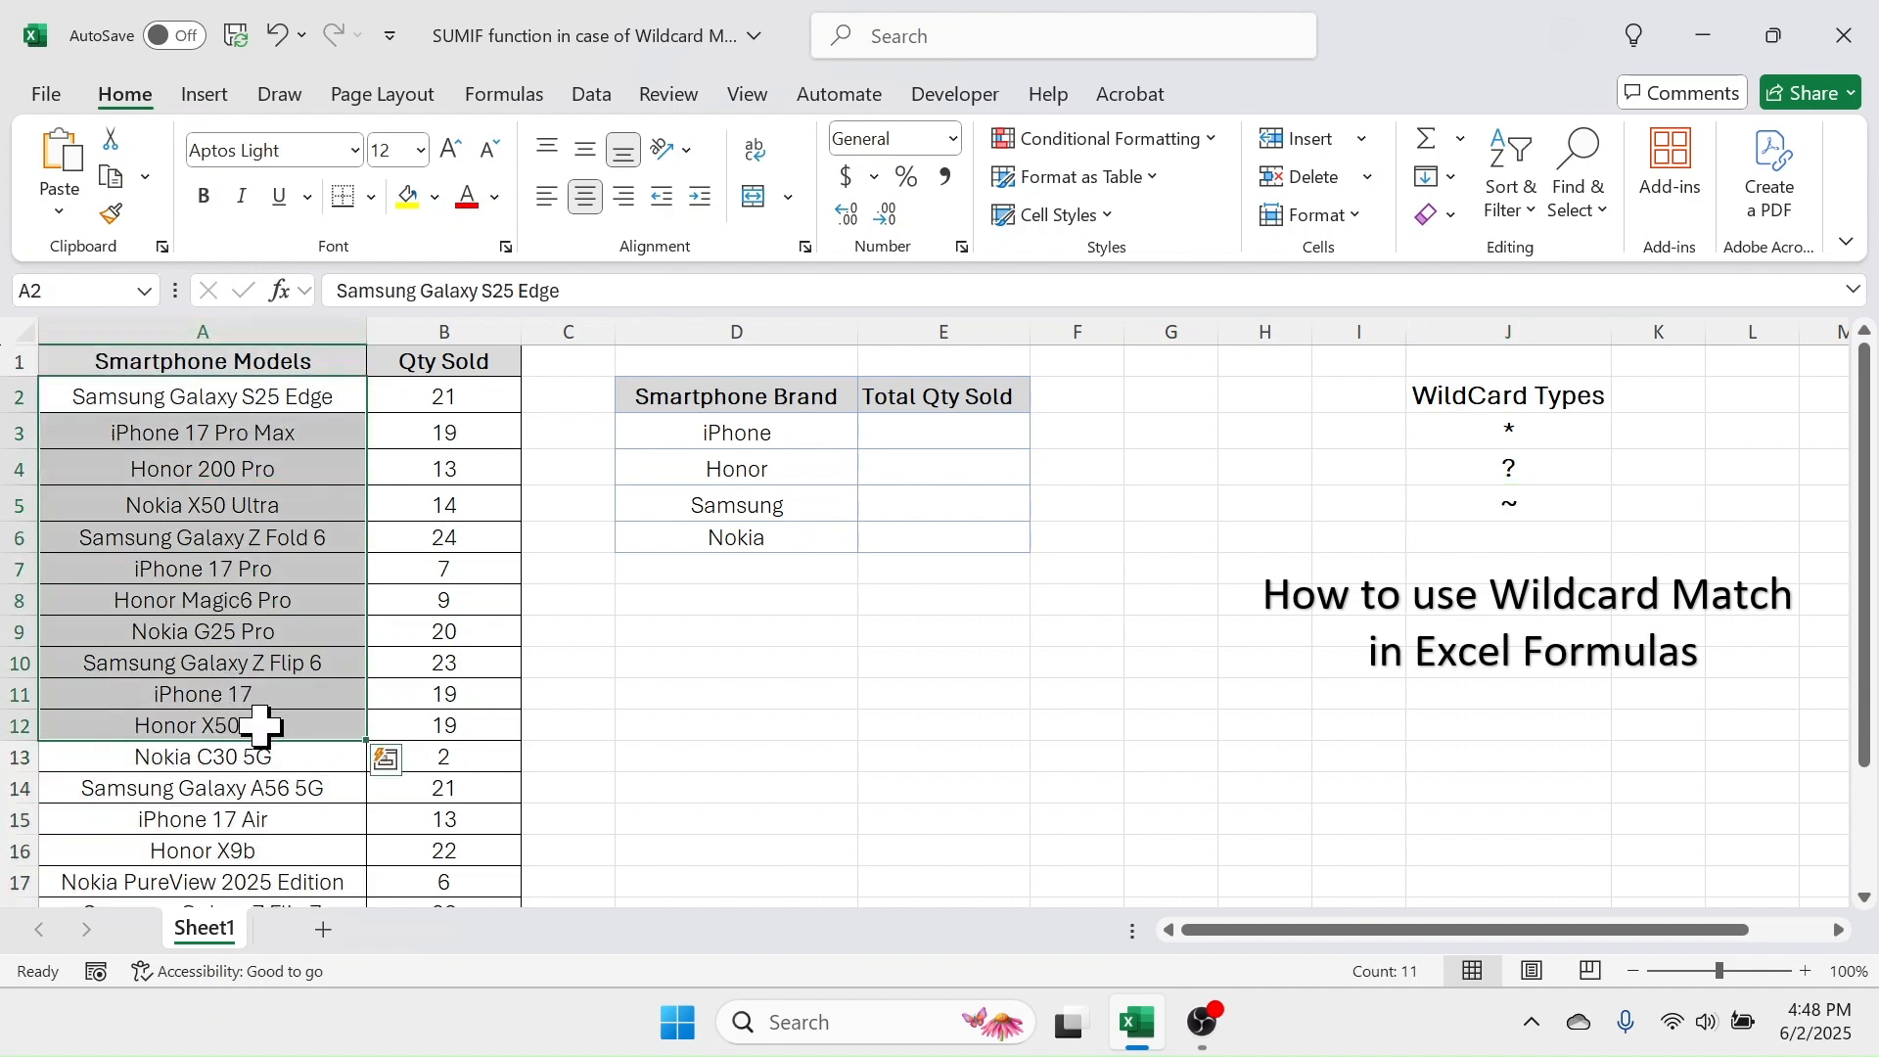
left_click(482, 330)
left_click_drag(482, 395, 440, 798)
left_click_drag(207, 358, 428, 794)
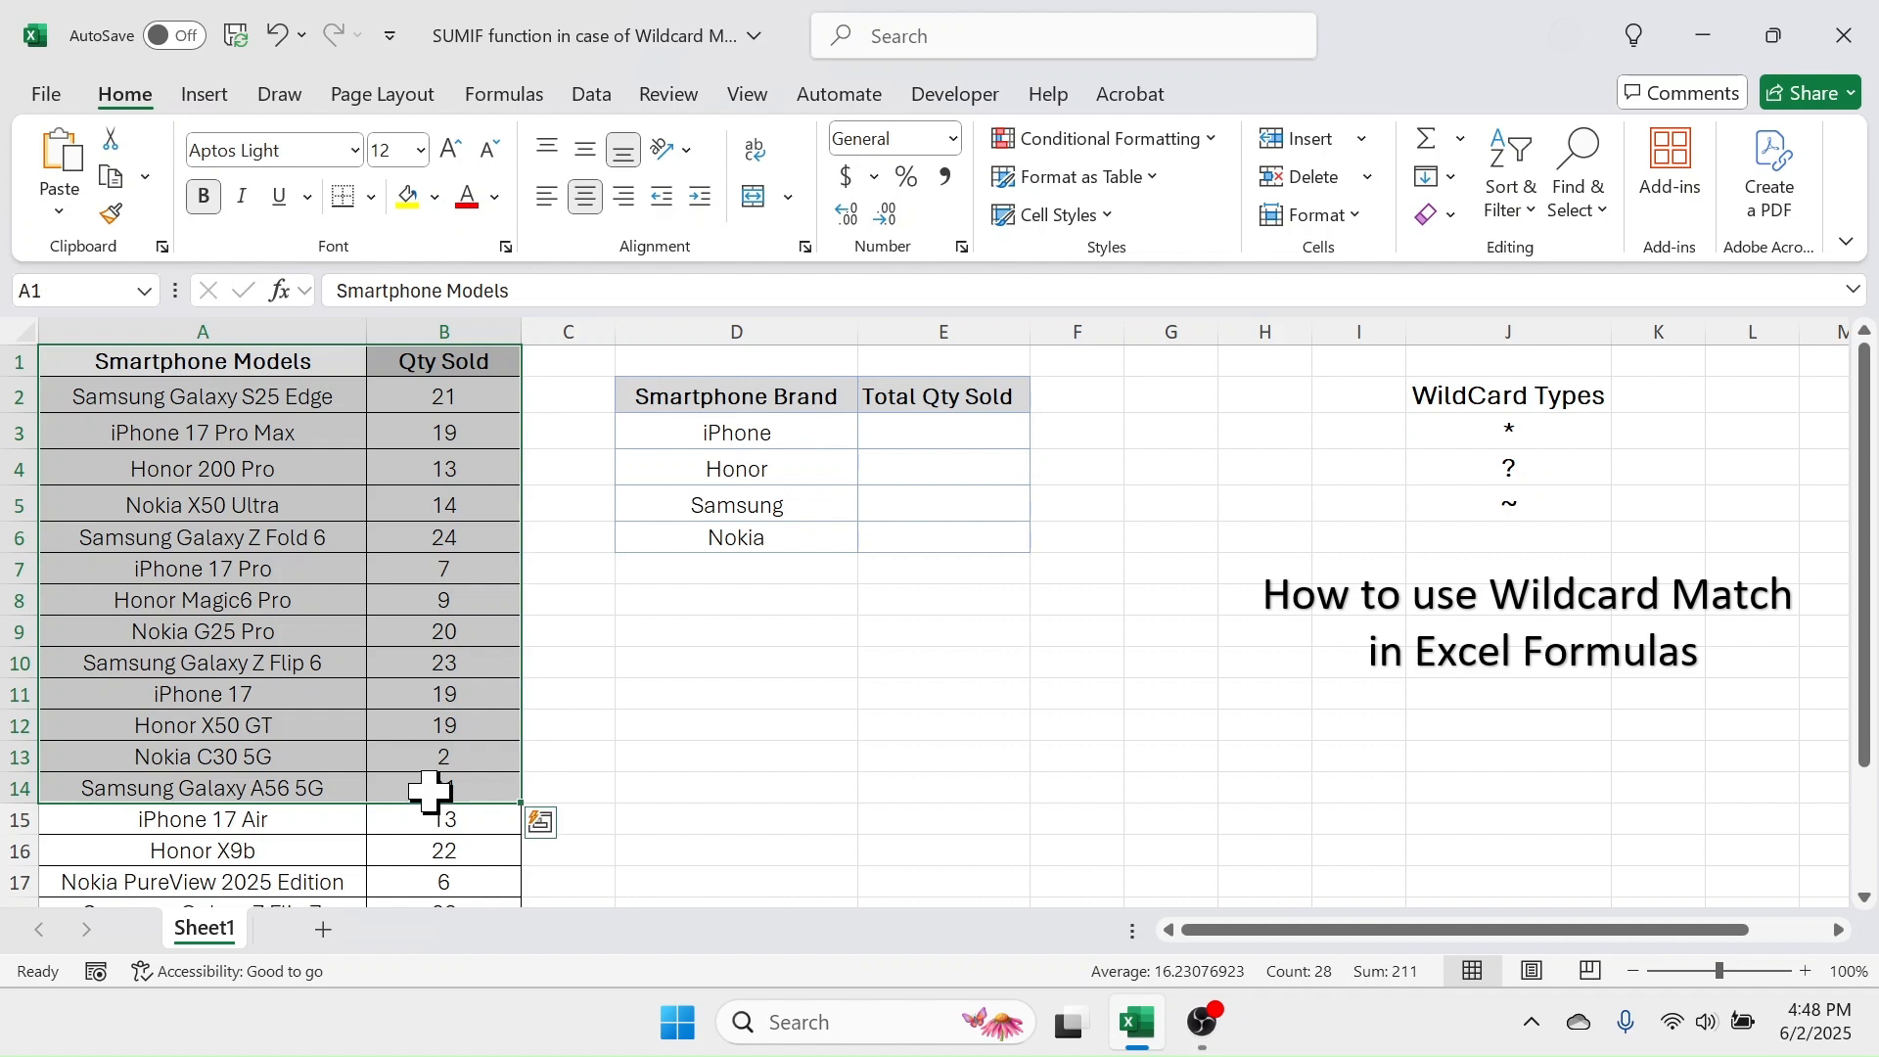
- Examine the brand summary table and compare its brand names with the full model names in column A
left_click(965, 440)
left_click(756, 392)
left_click_drag(756, 391, 955, 533)
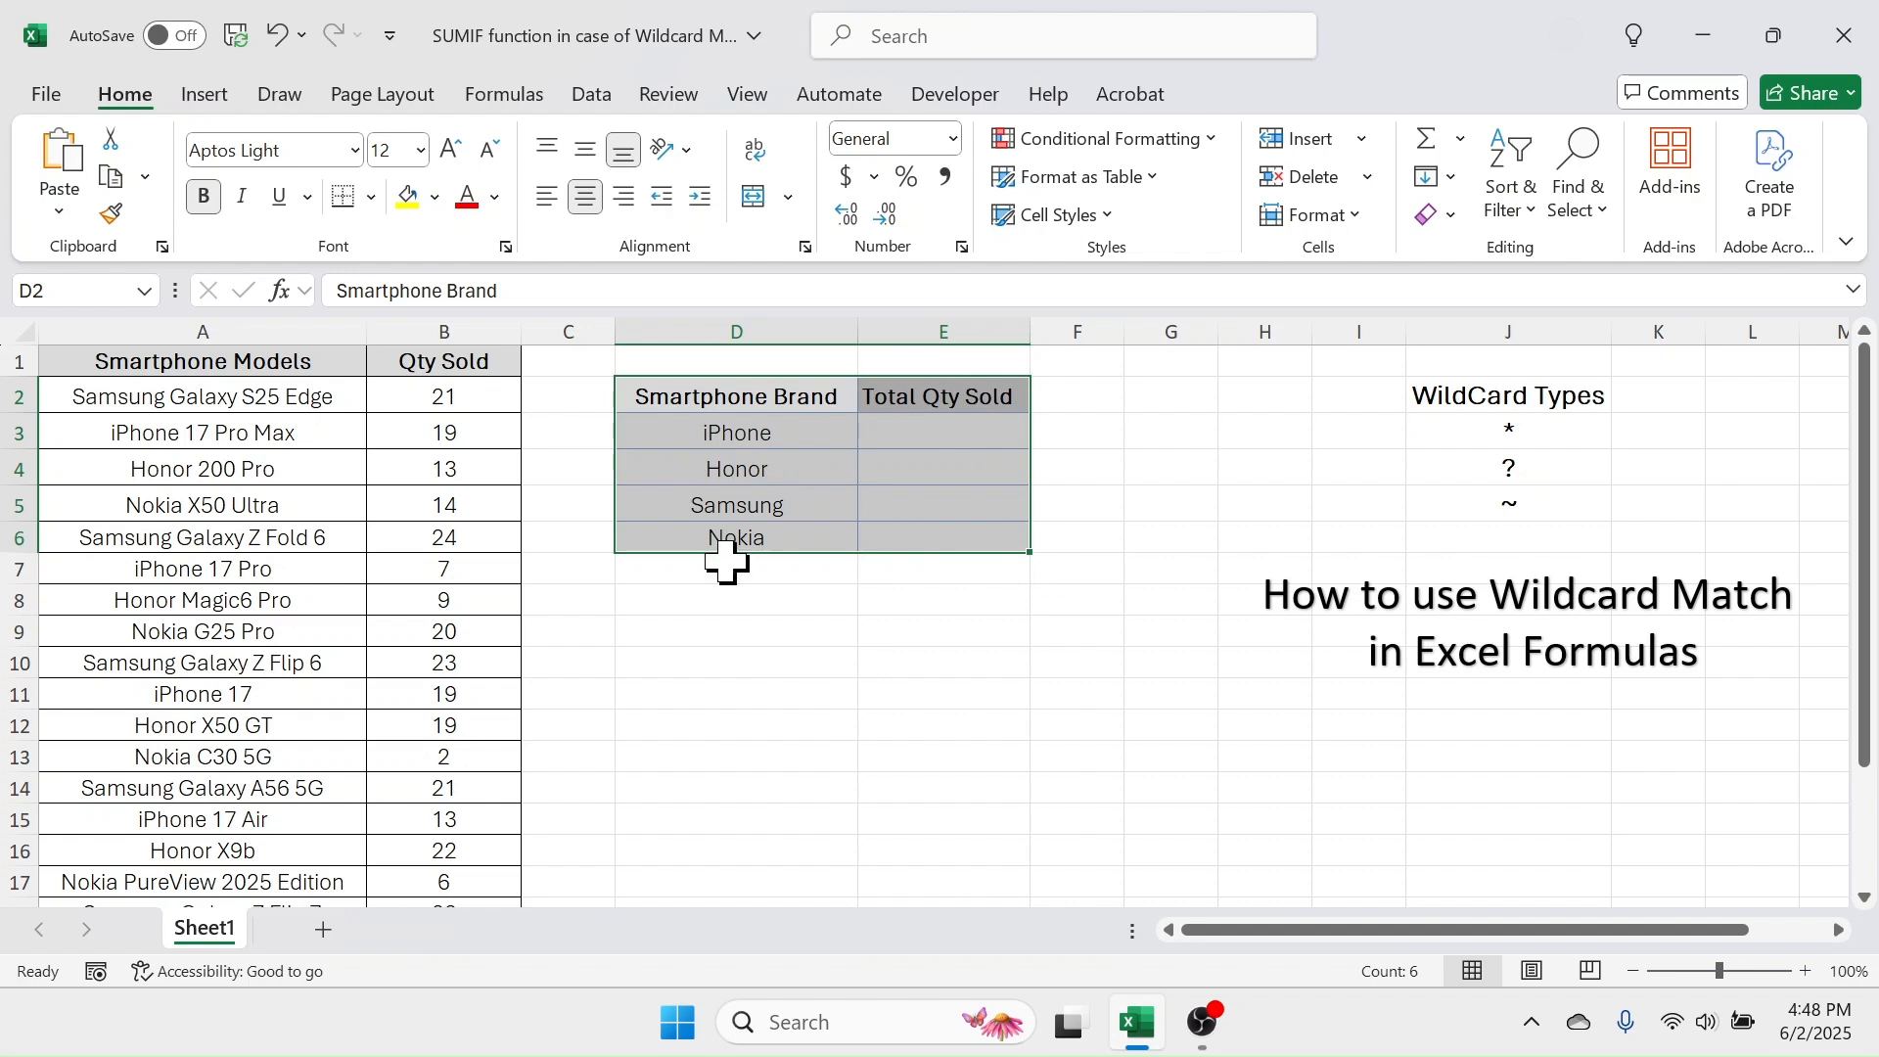
left_click(719, 438)
left_click(747, 476)
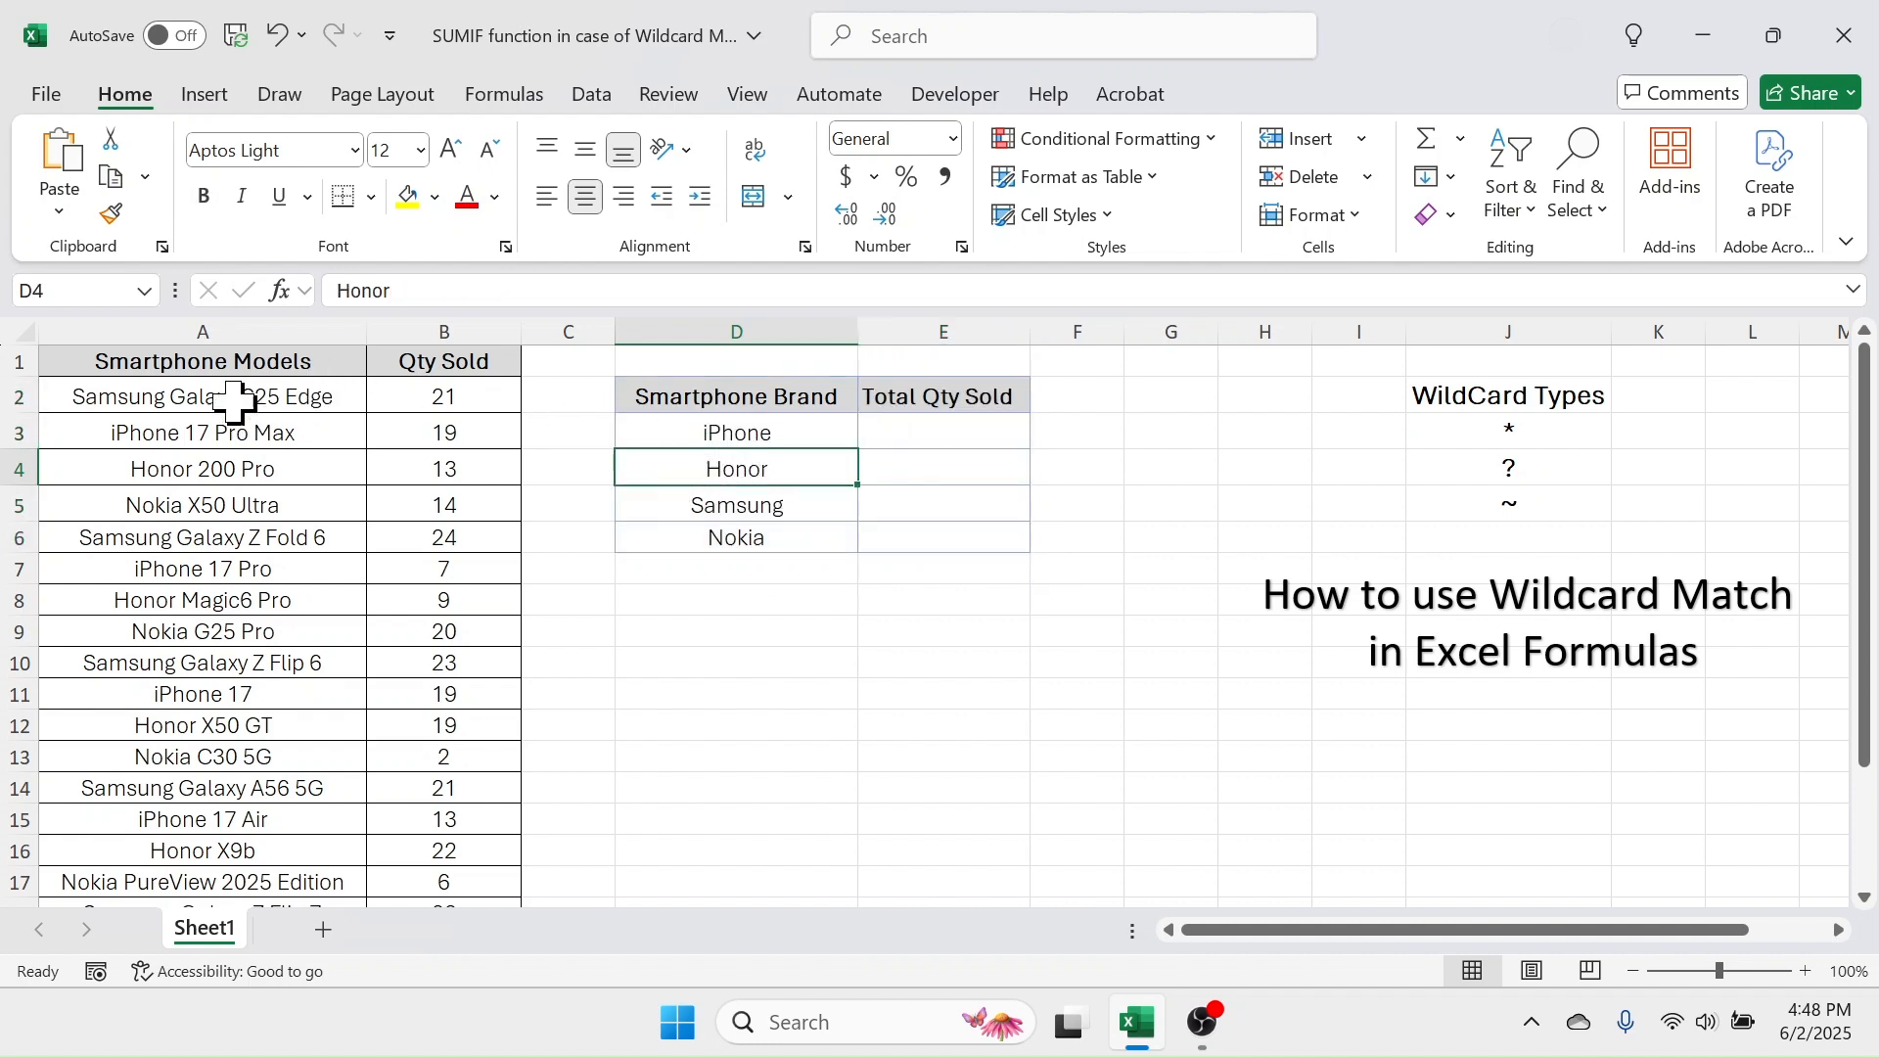
left_click_drag(252, 361, 230, 442)
left_click(179, 477)
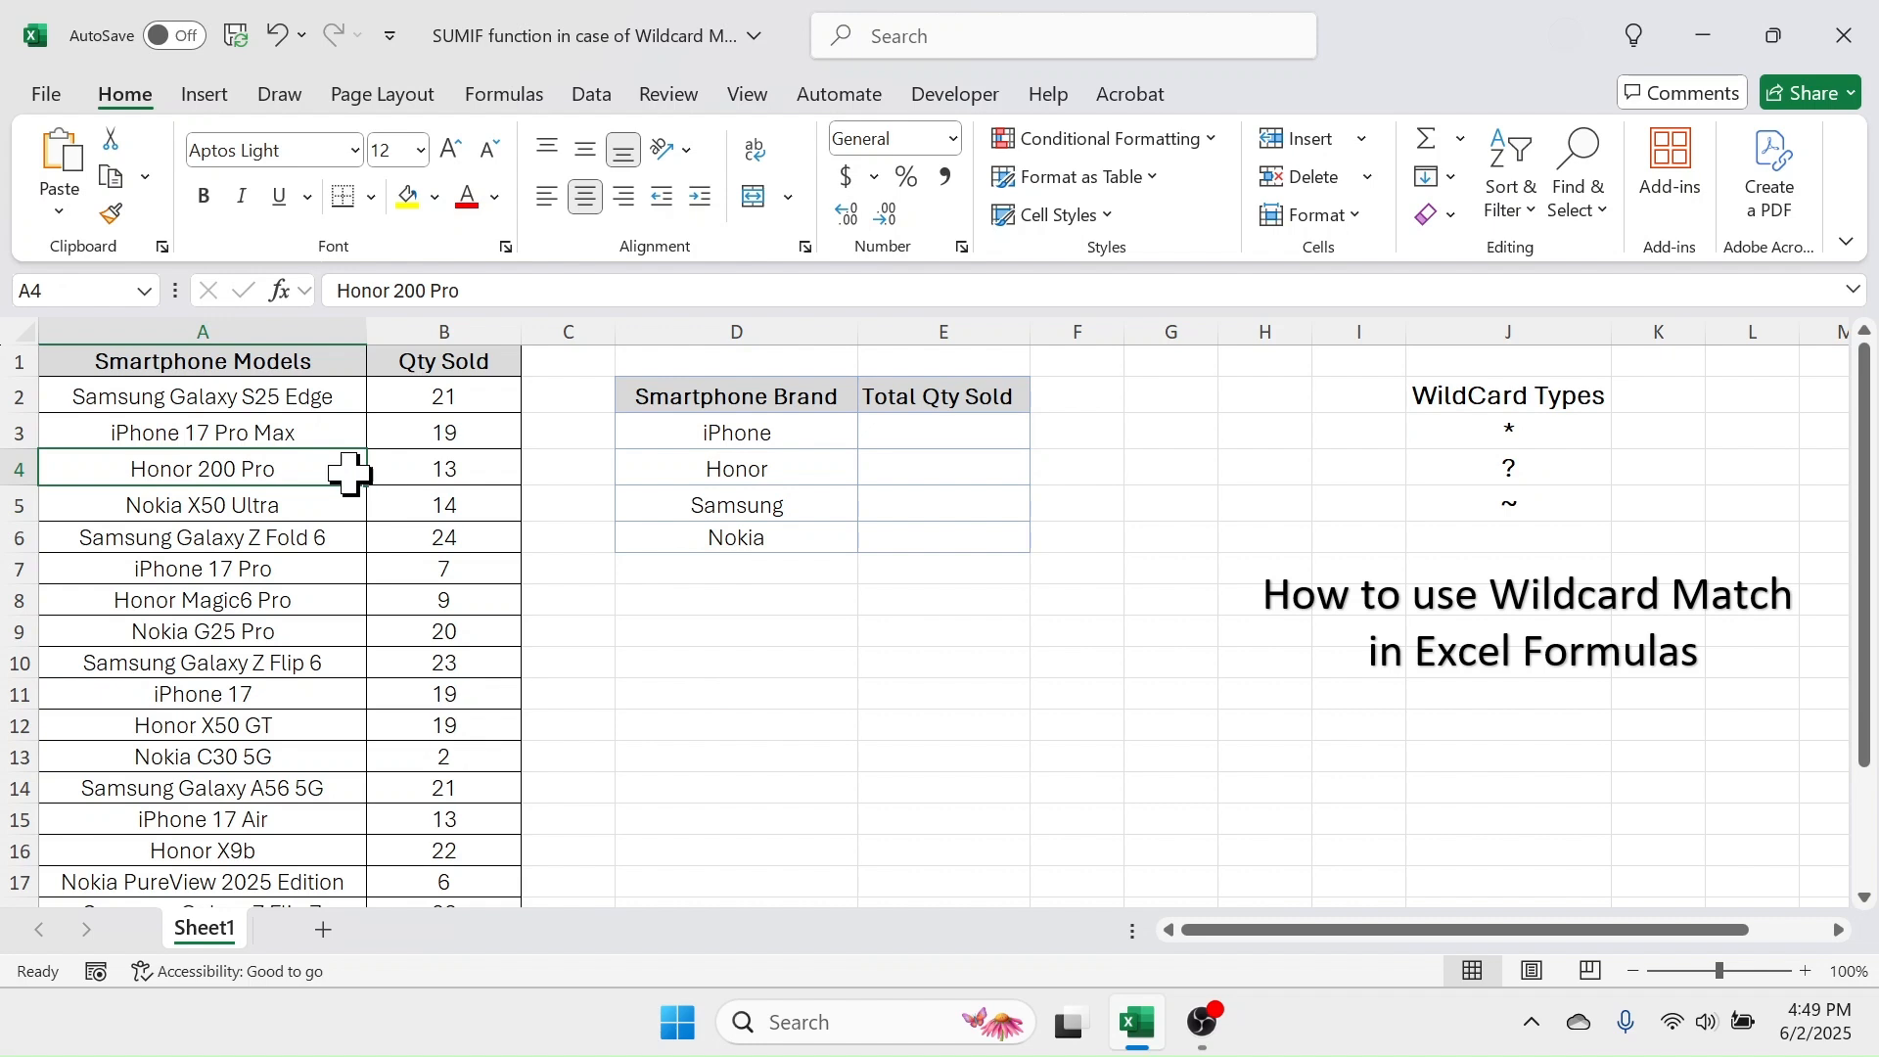
left_click(928, 436)
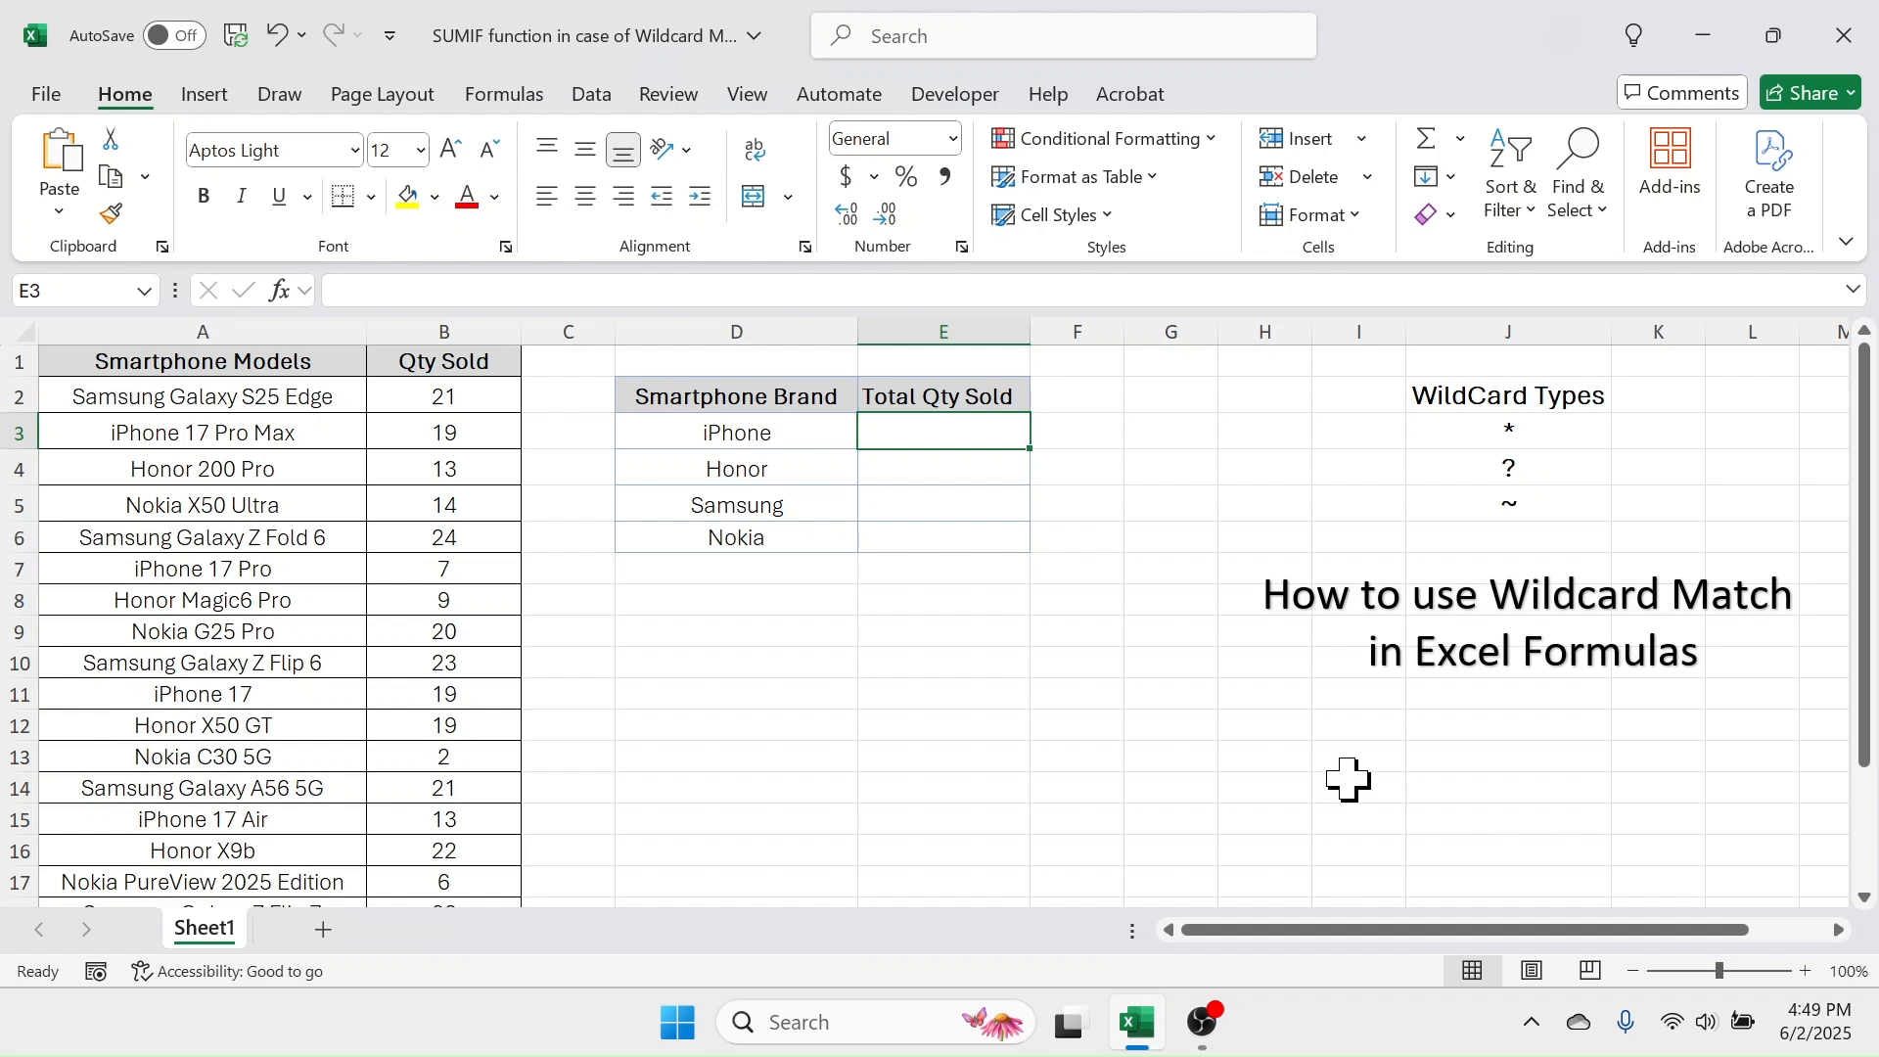
left_click(744, 430)
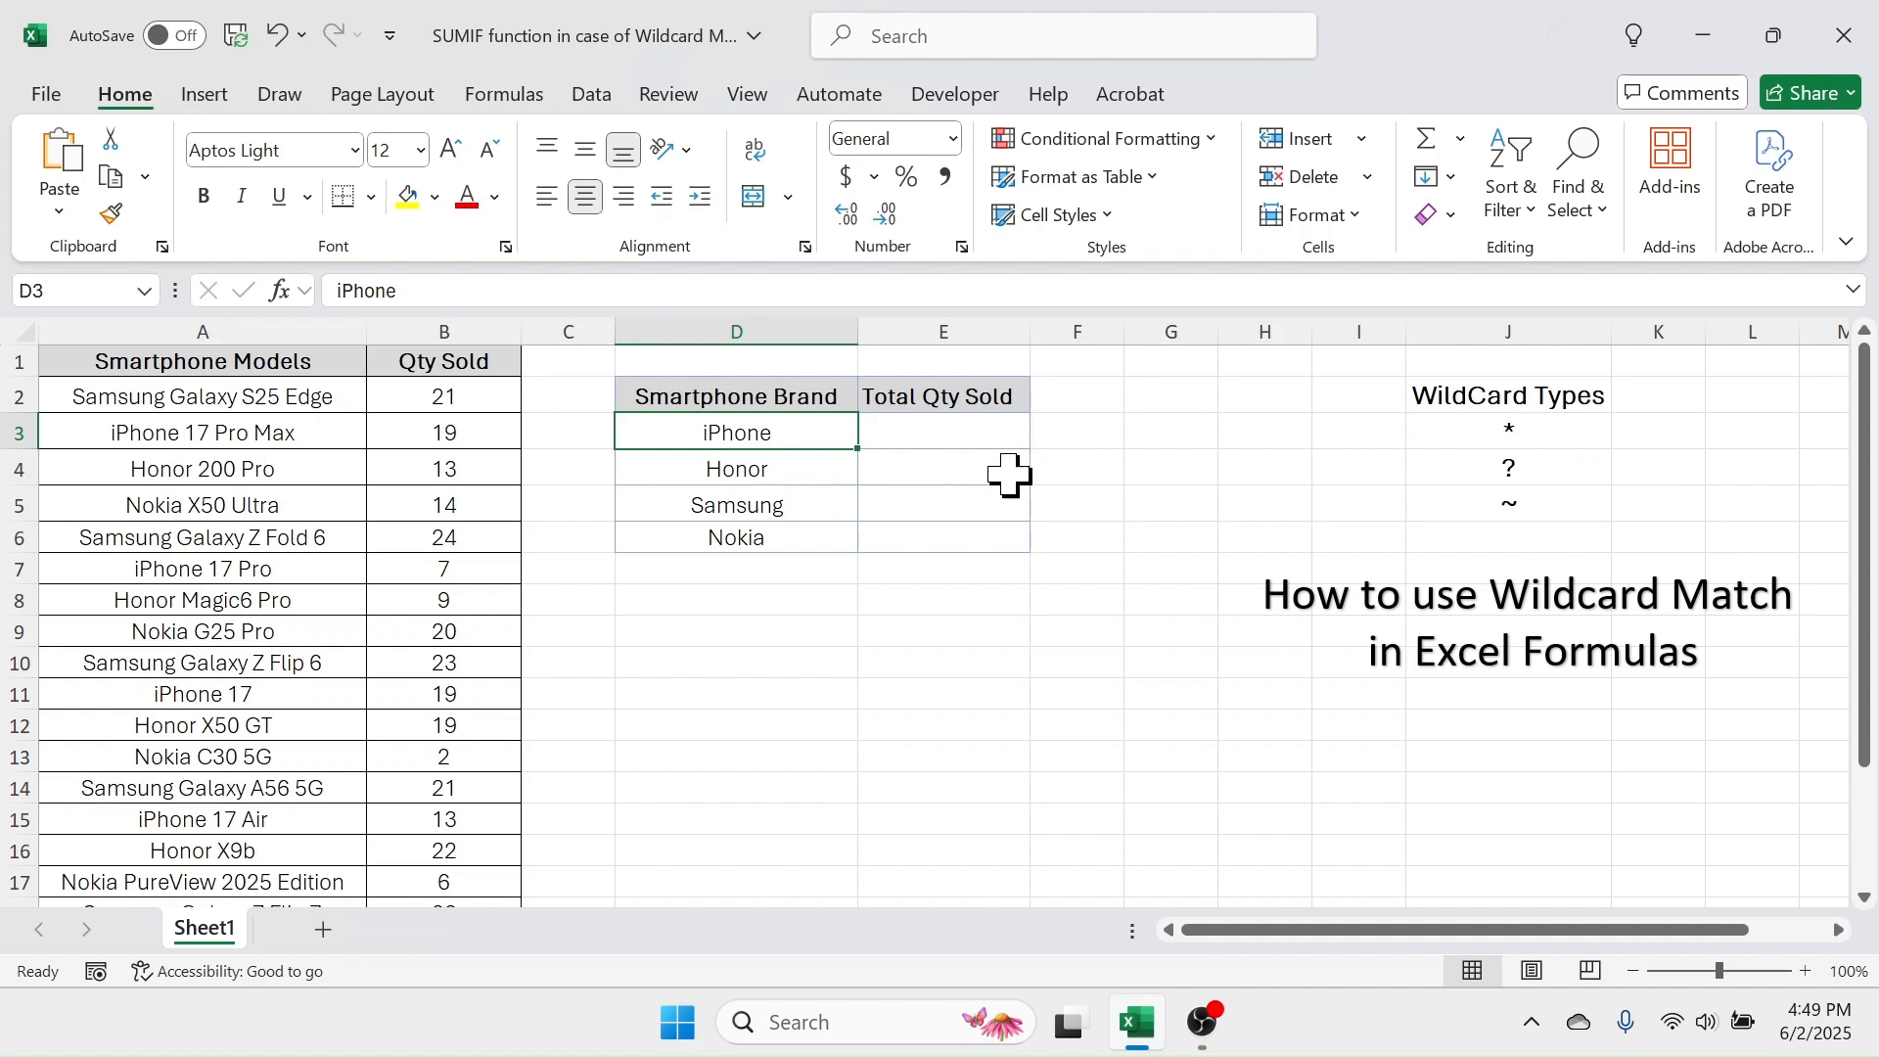
- Start a SUMIF formula in E3 with the absolute criteria range $A$2:$A$21
left_click(969, 430)
type("=")
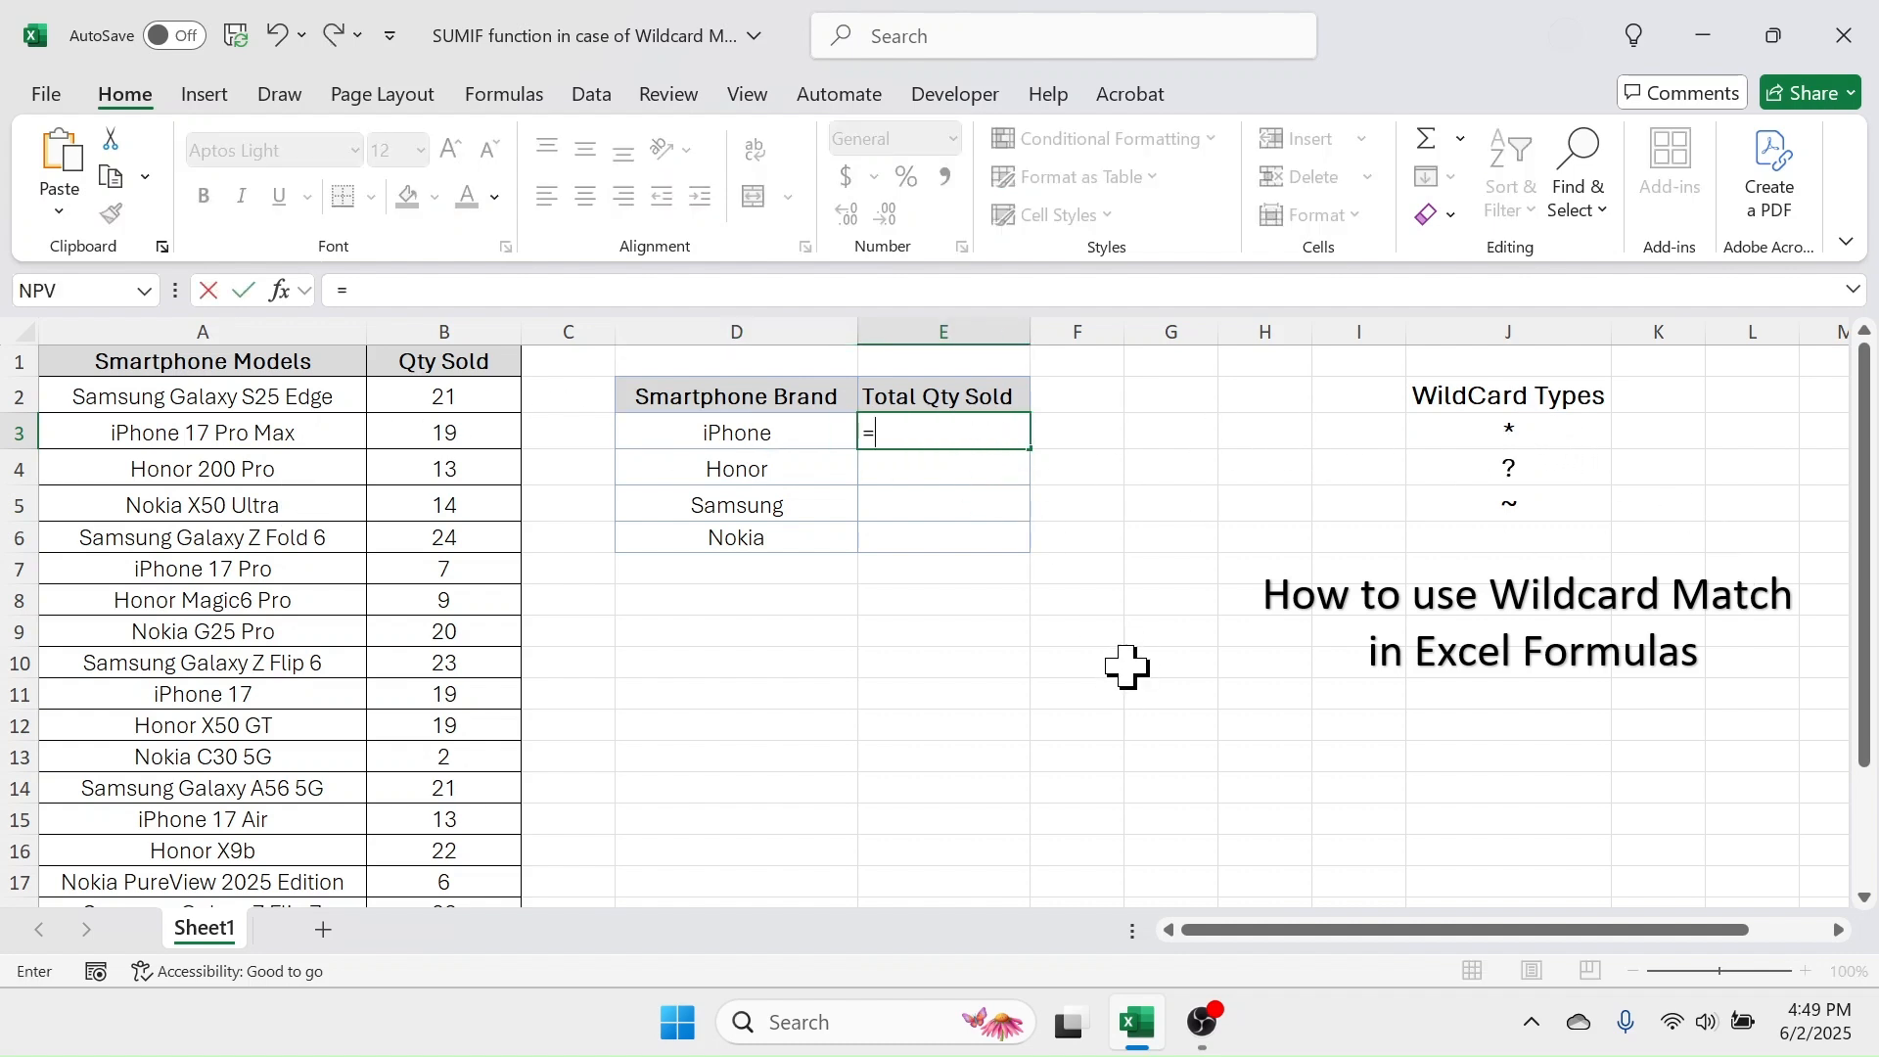
type("SUMIF")
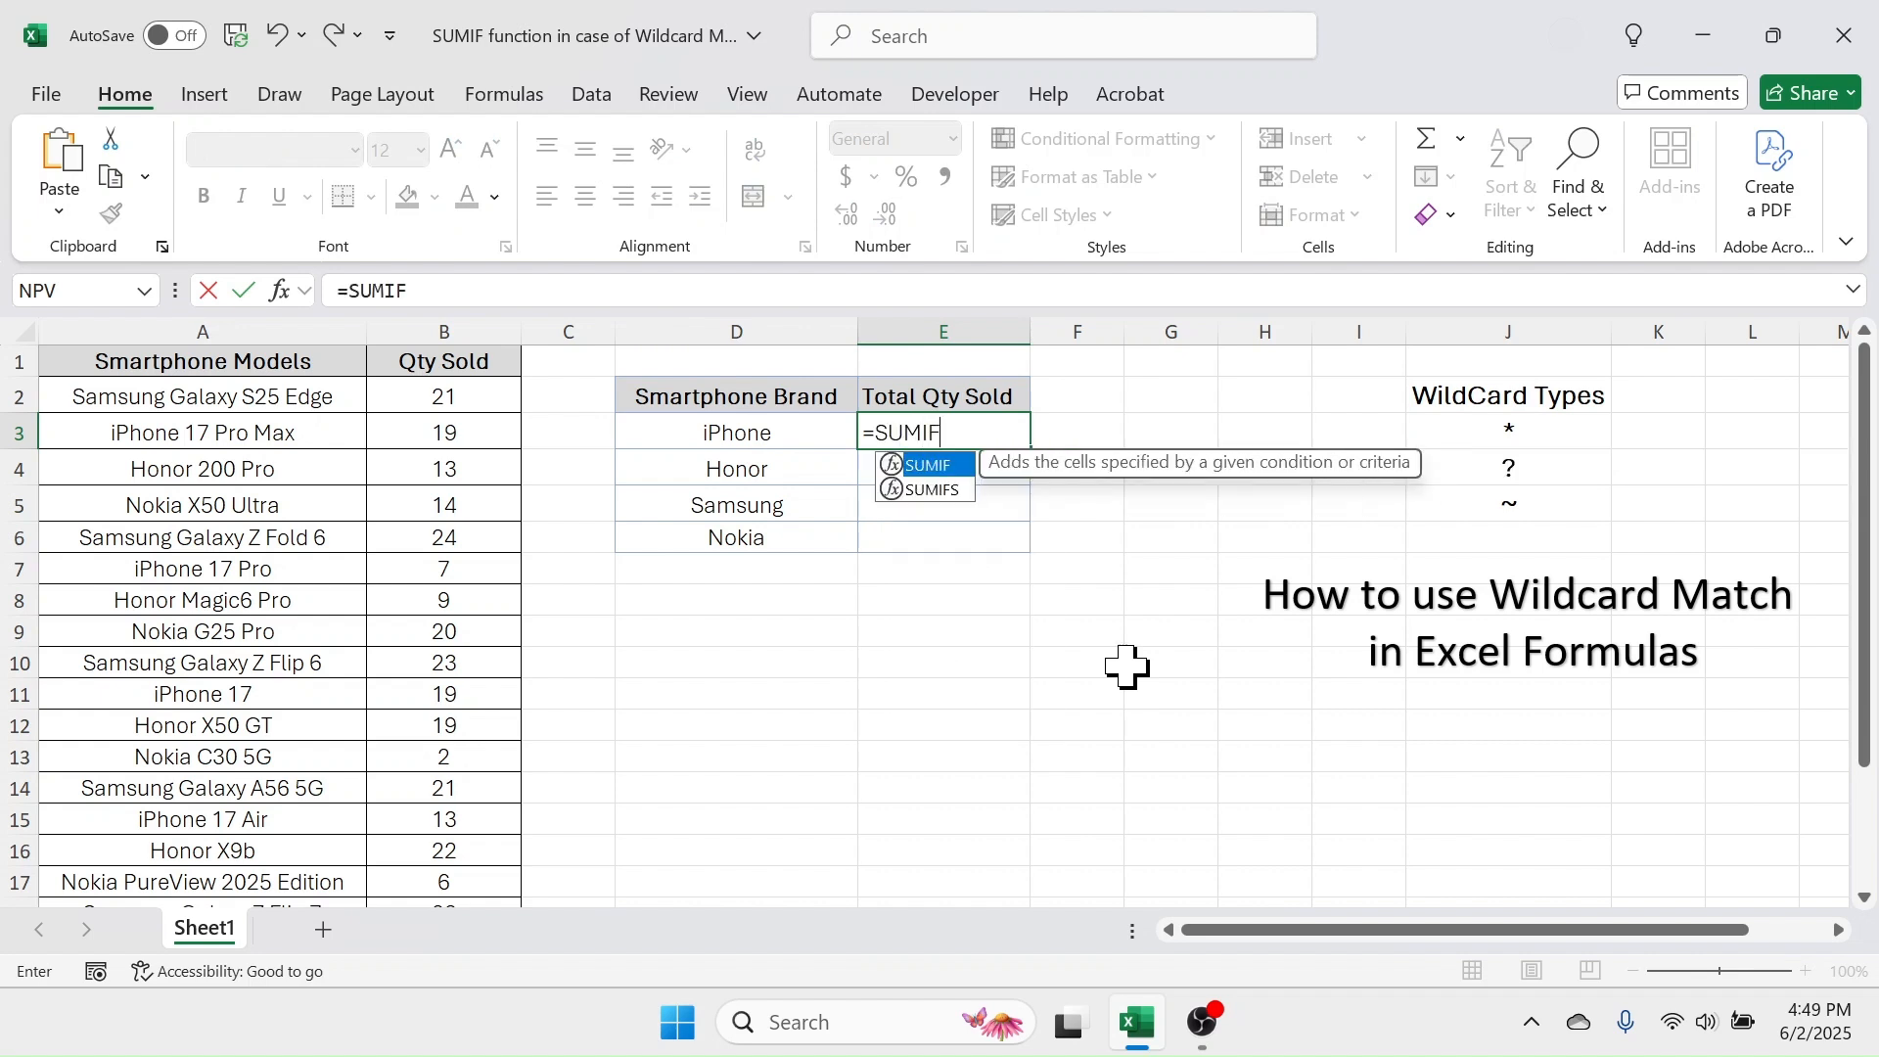
type("(")
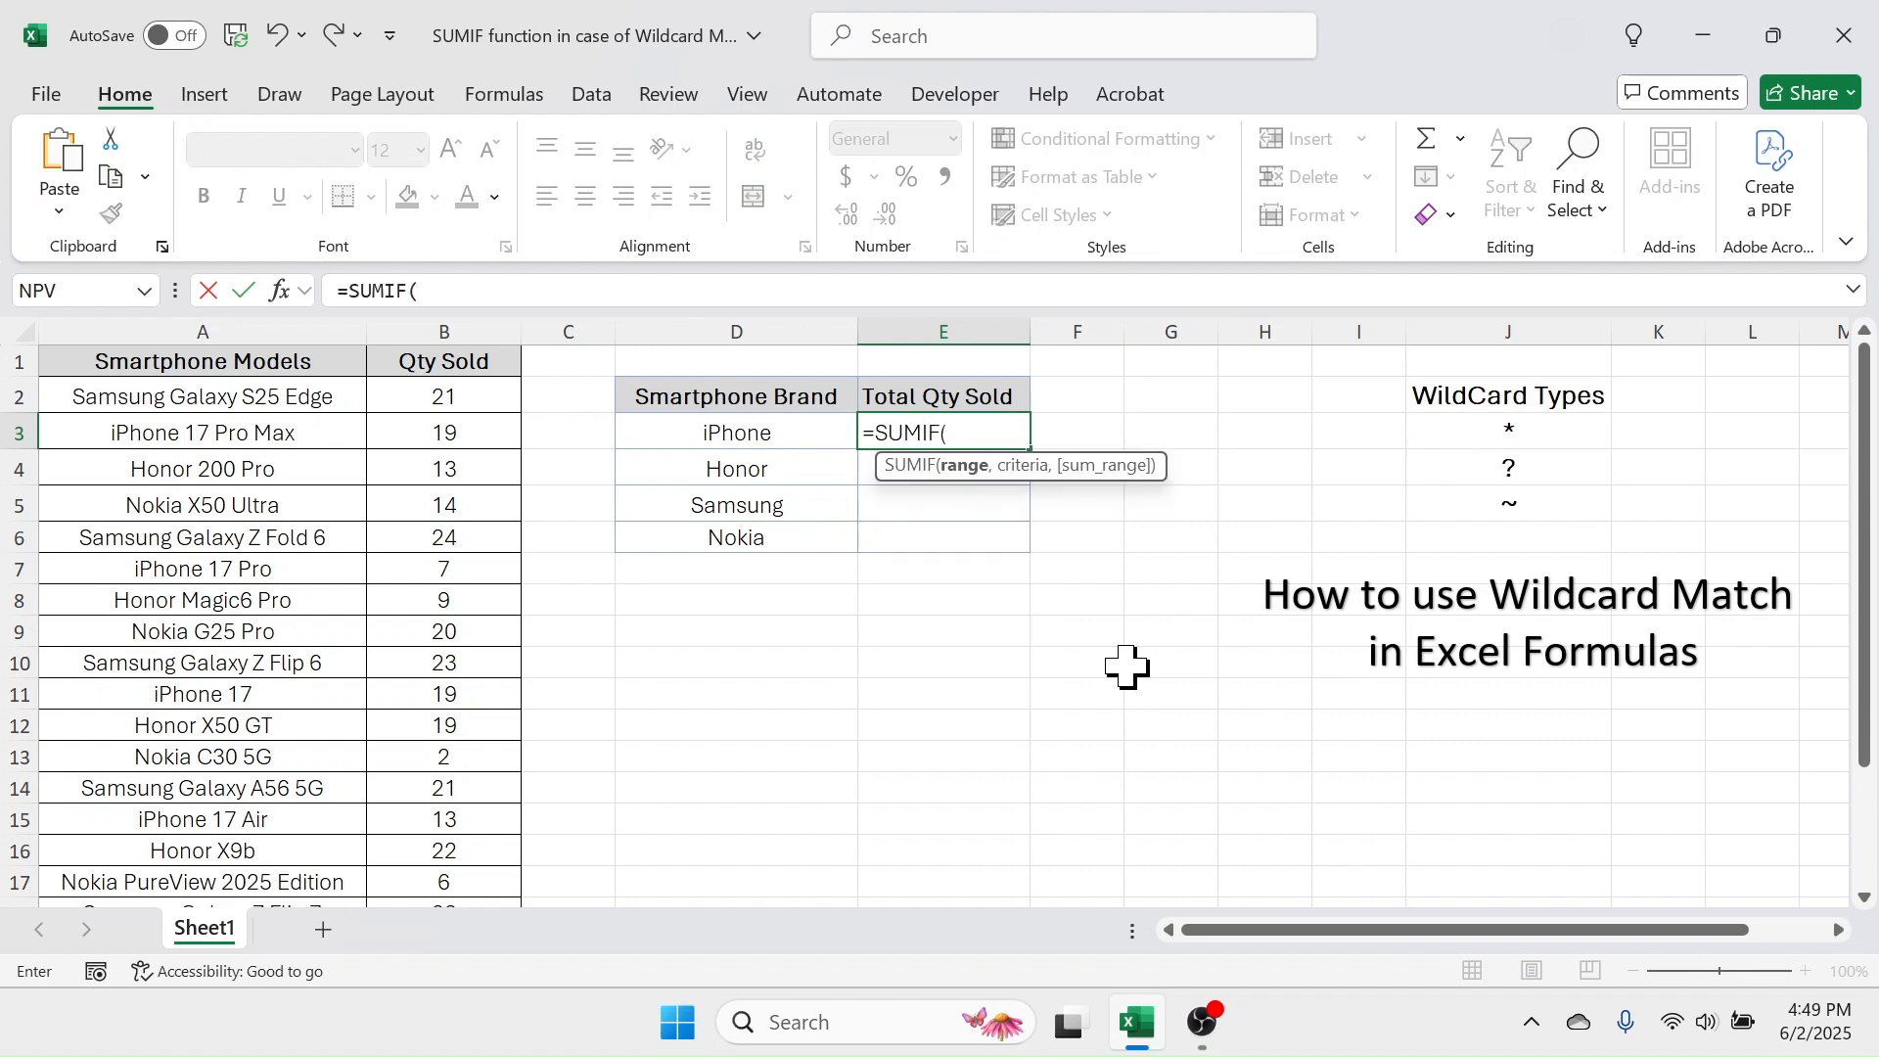
left_click(232, 401)
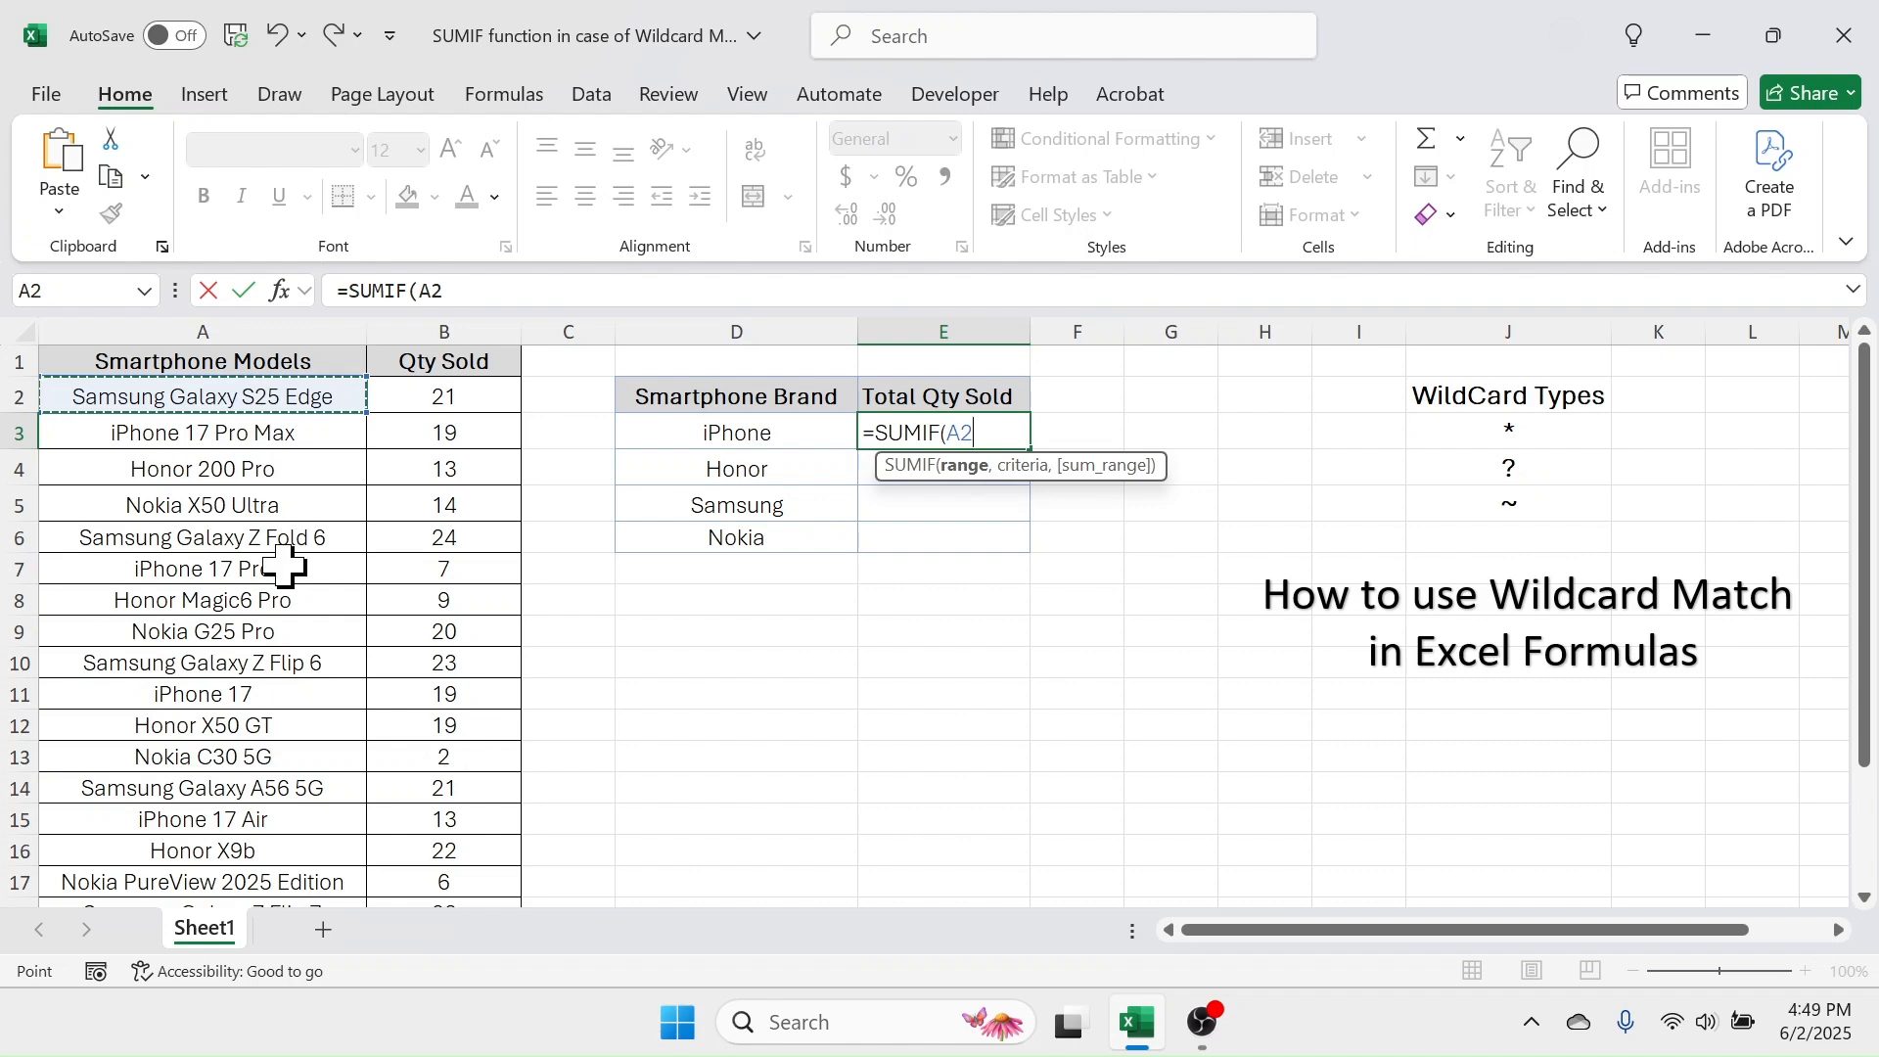
key("ctrl+shift+Down")
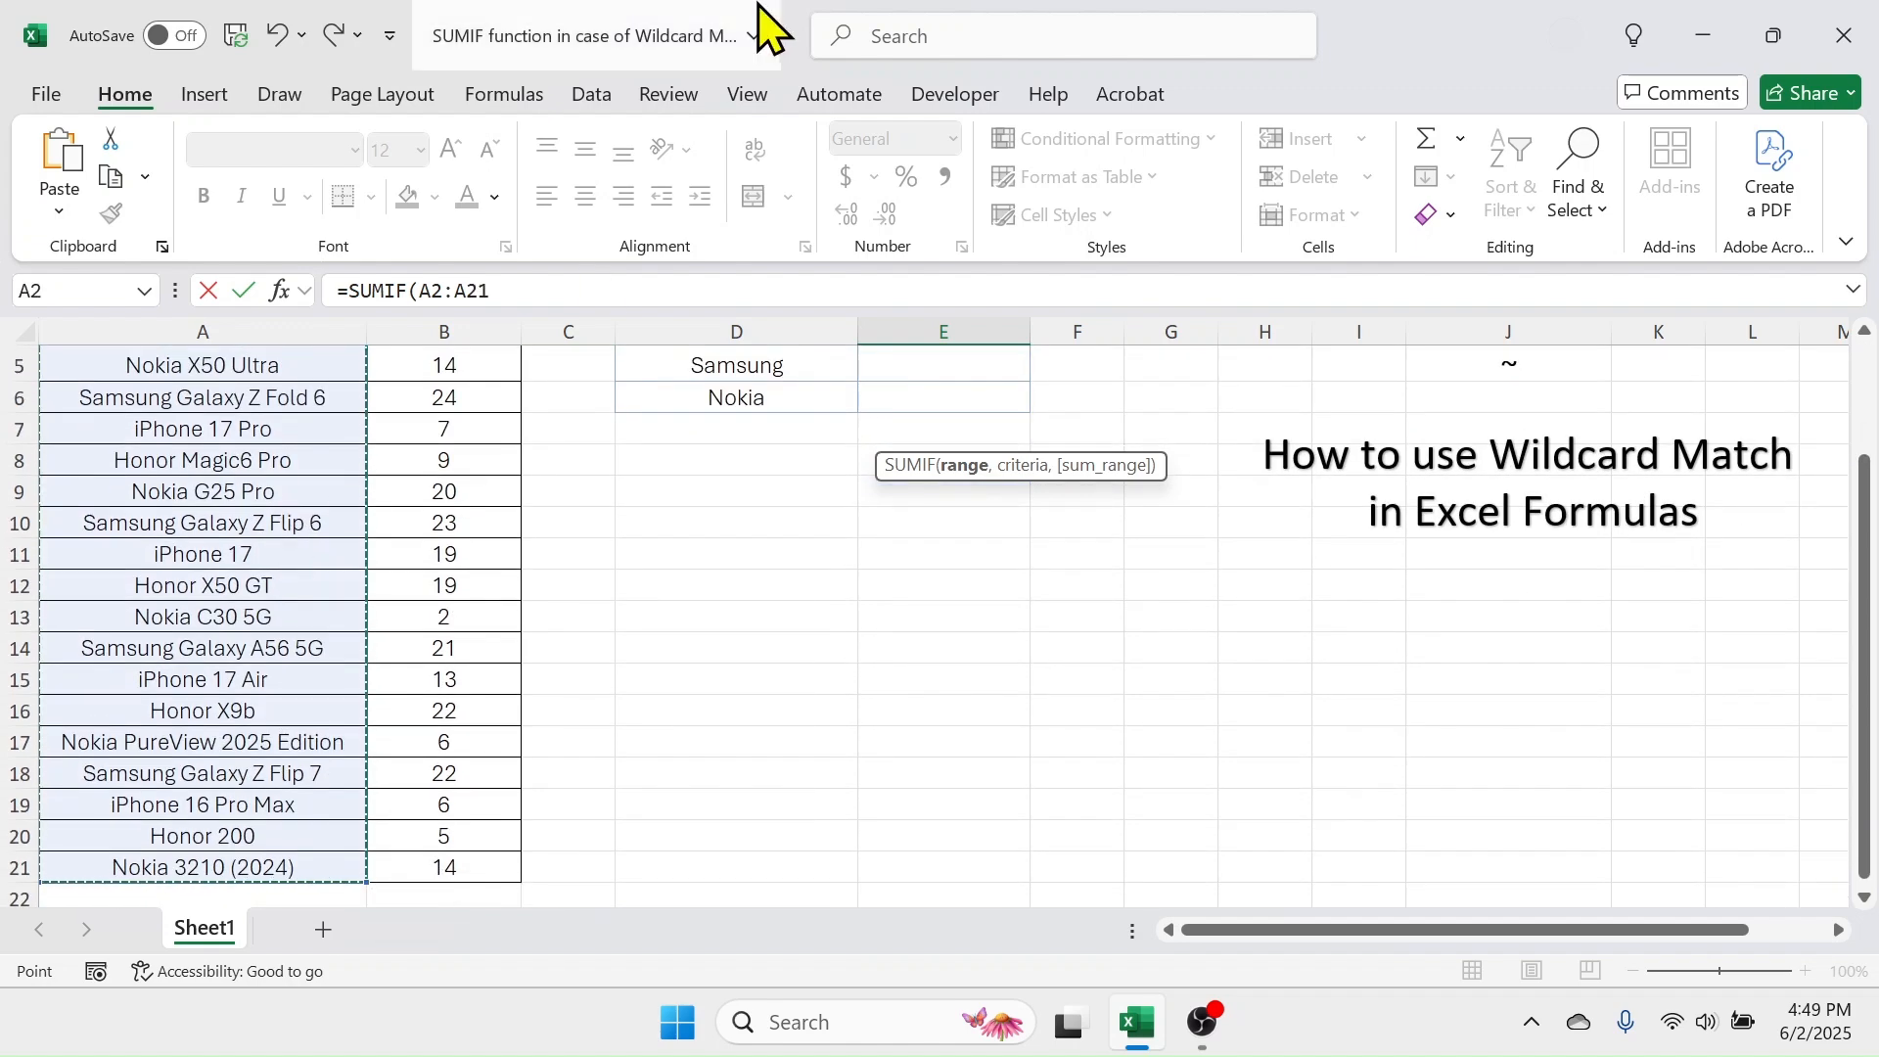
scroll(1006, 654, "up", 2)
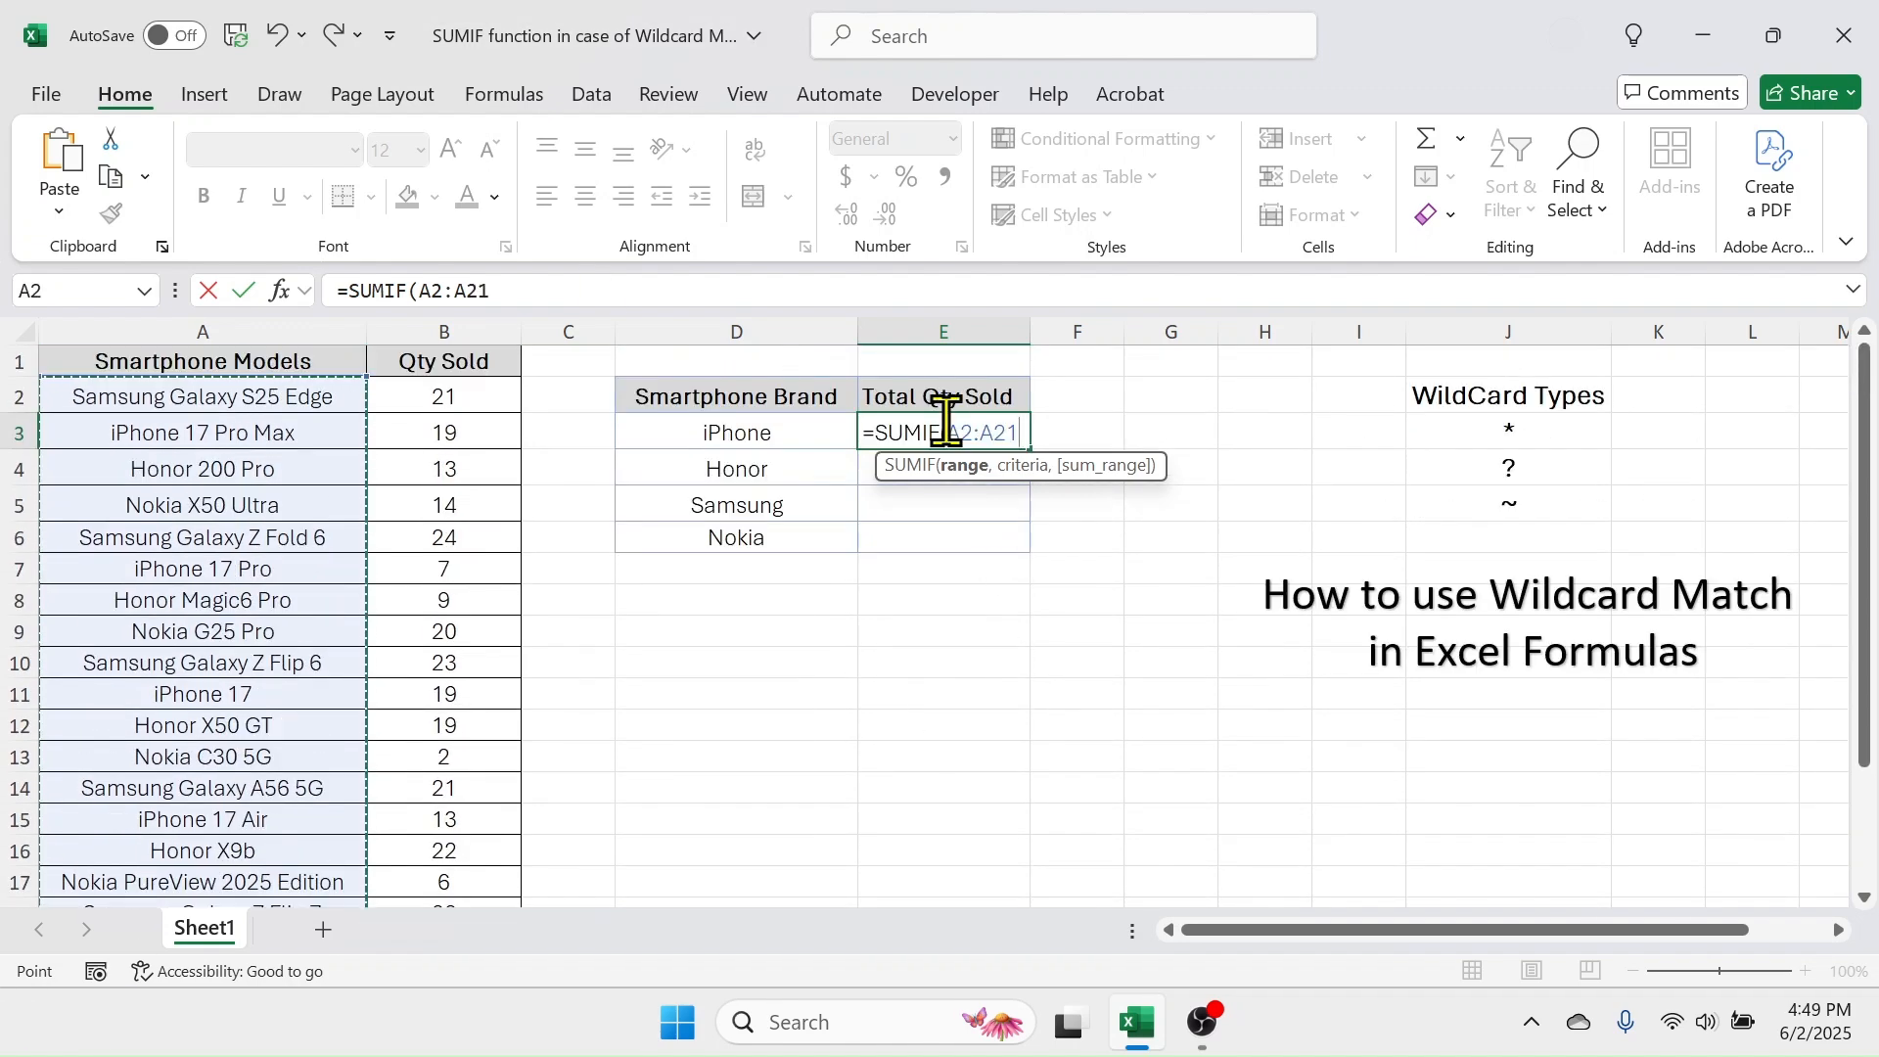
key("F4")
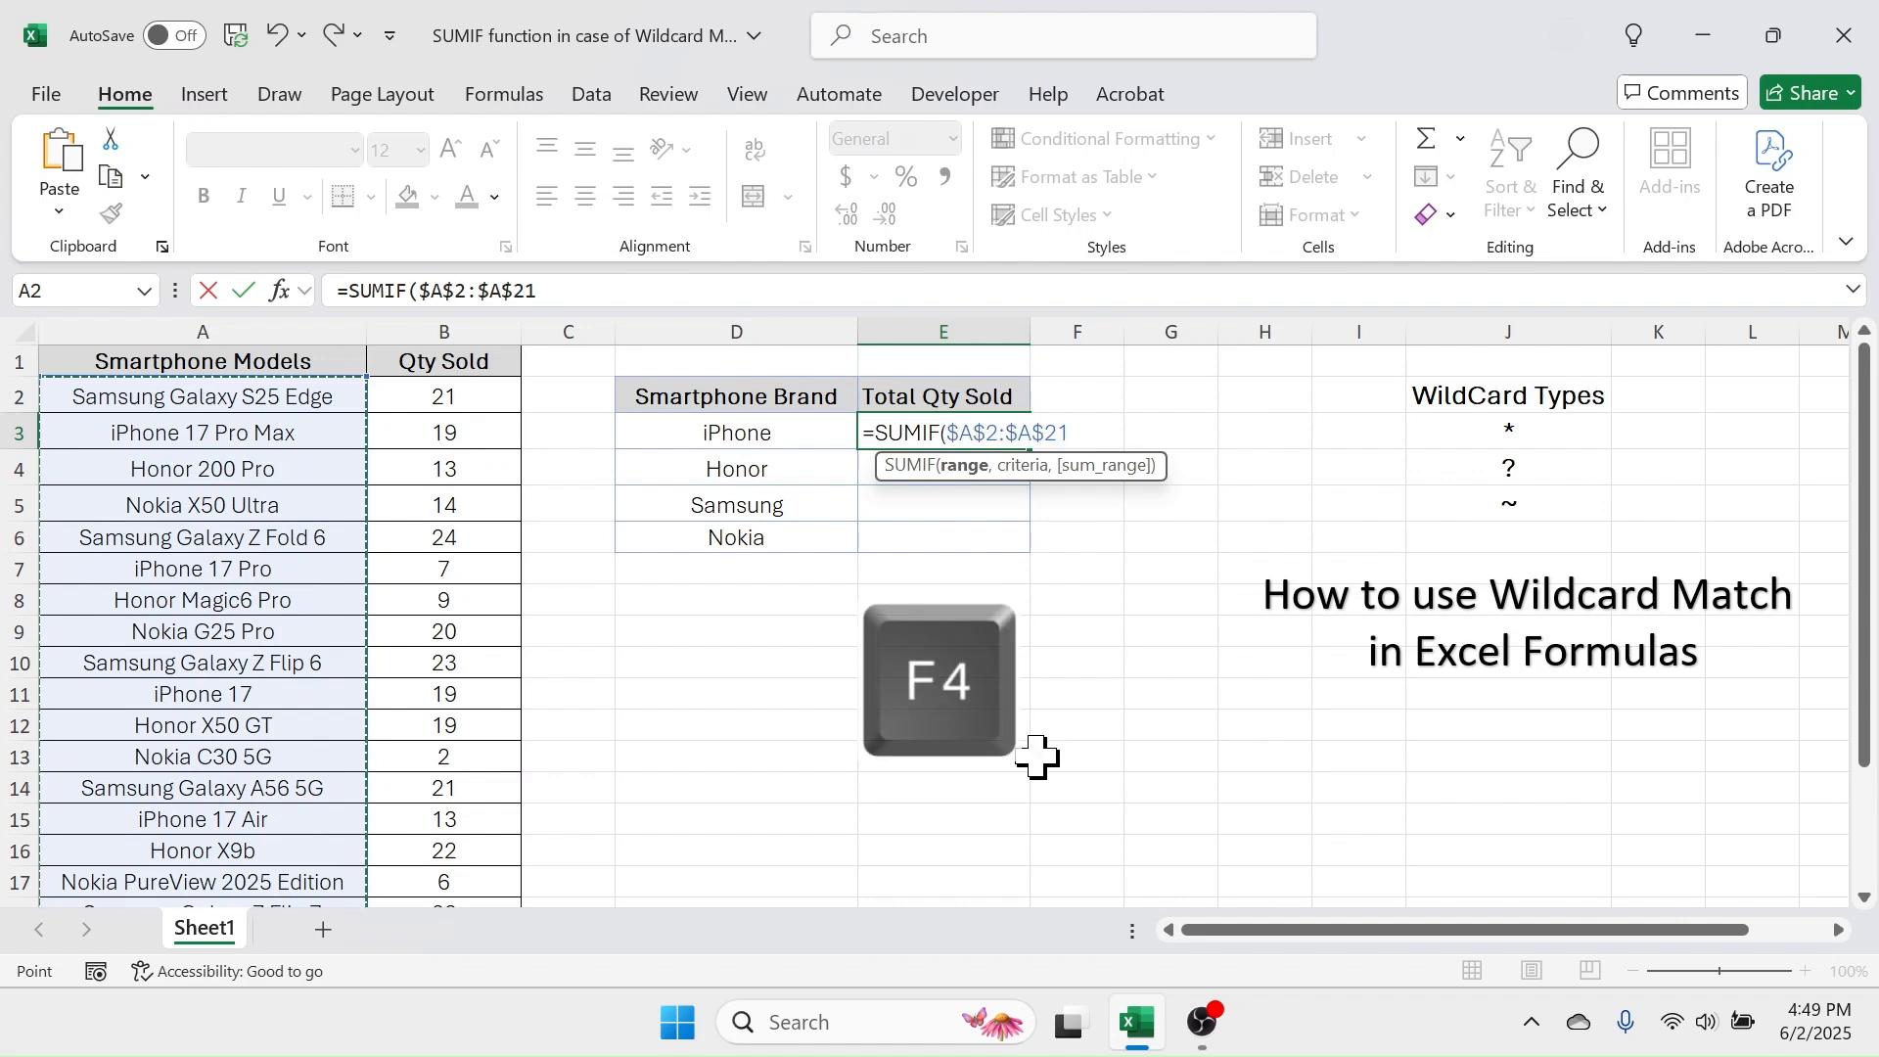
type(",")
- Complete the SUMIF formula in E3 with D3 as the criteria and $B$2:$B$21 as the sum range
left_click(732, 431)
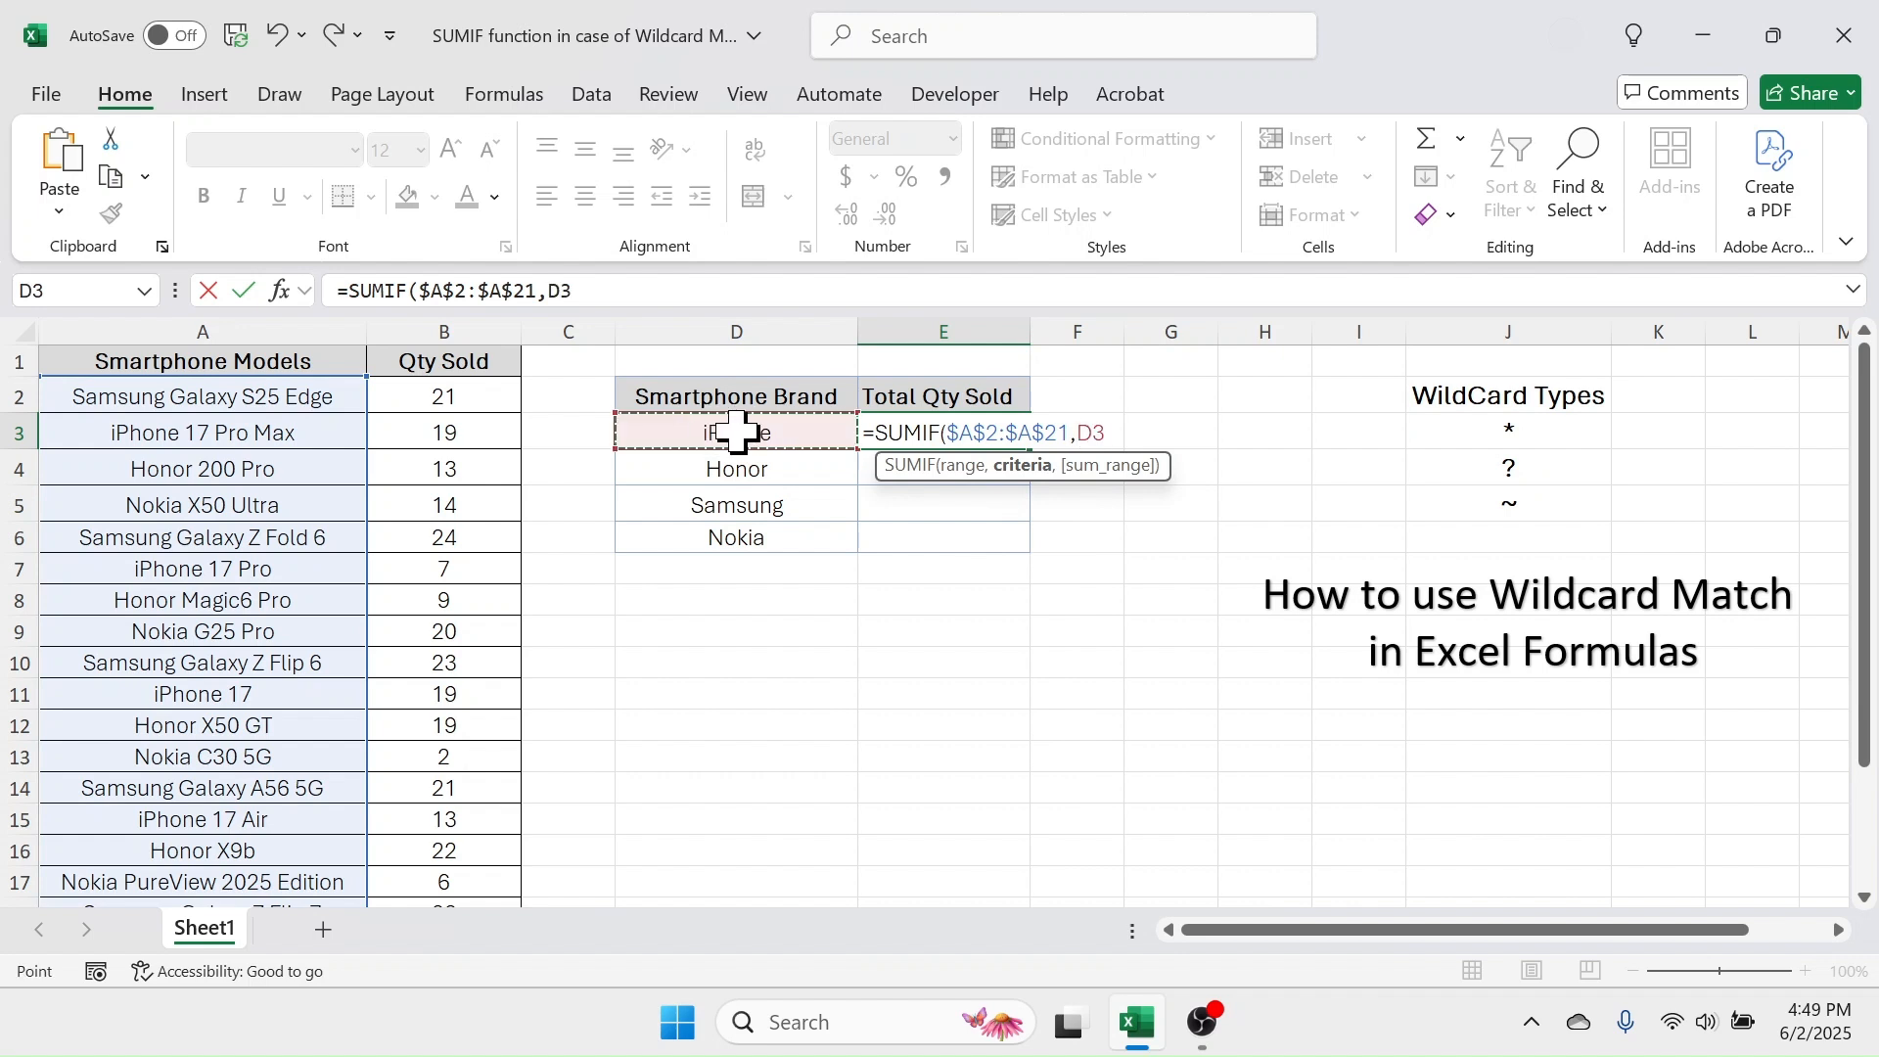
type(",")
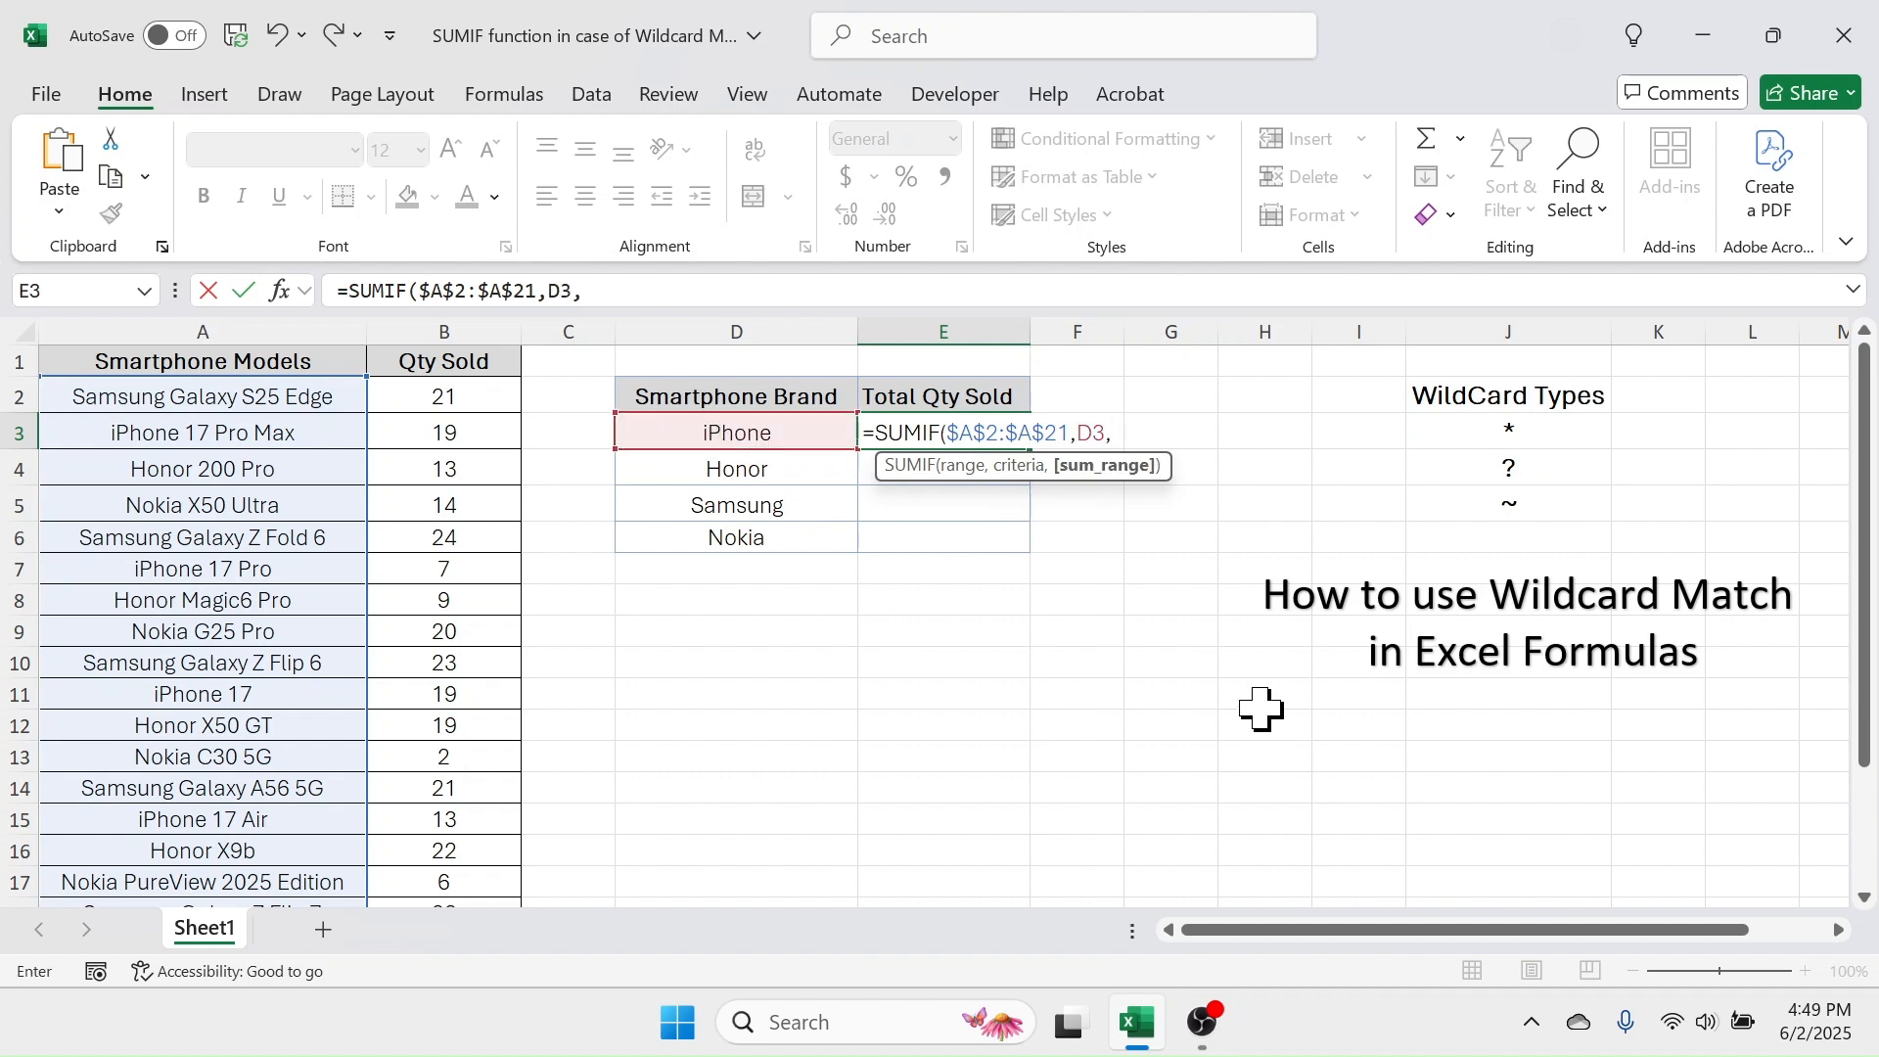
left_click(476, 403)
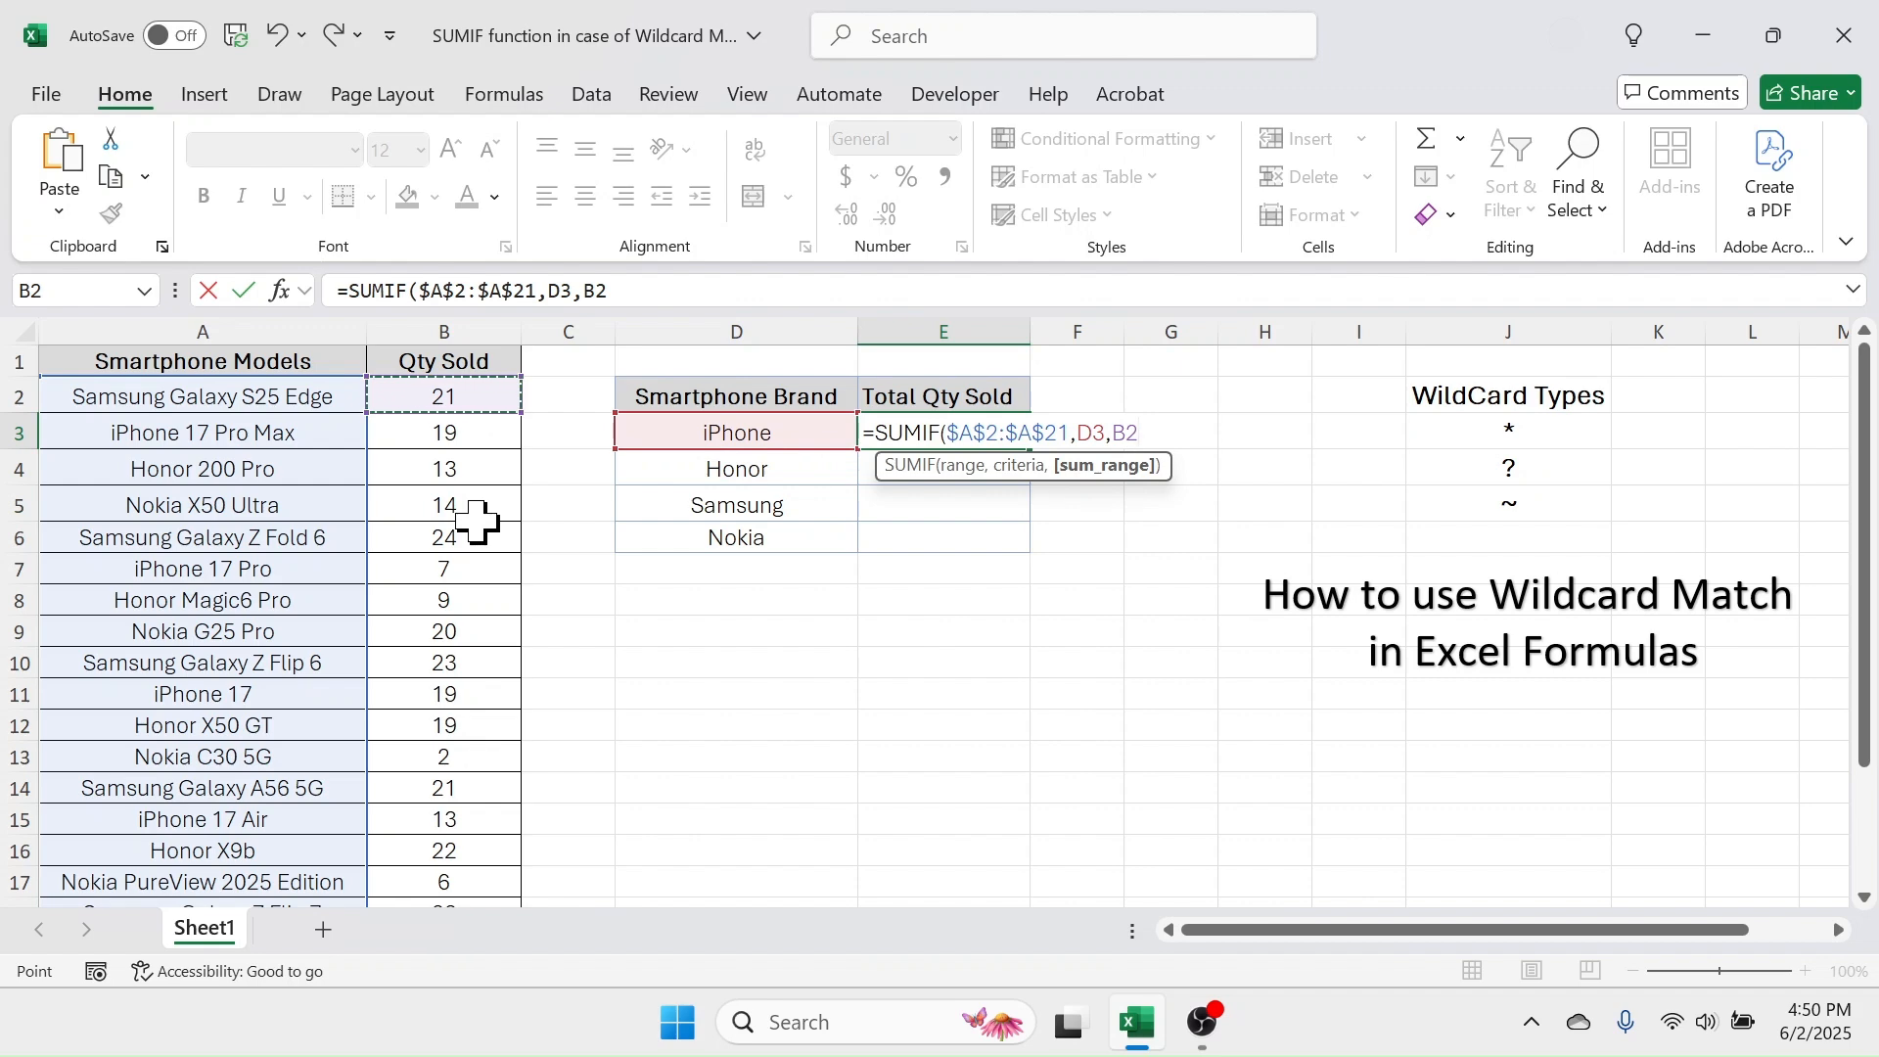
key("ctrl+shift+Down")
scroll(860, 553, "up", 2)
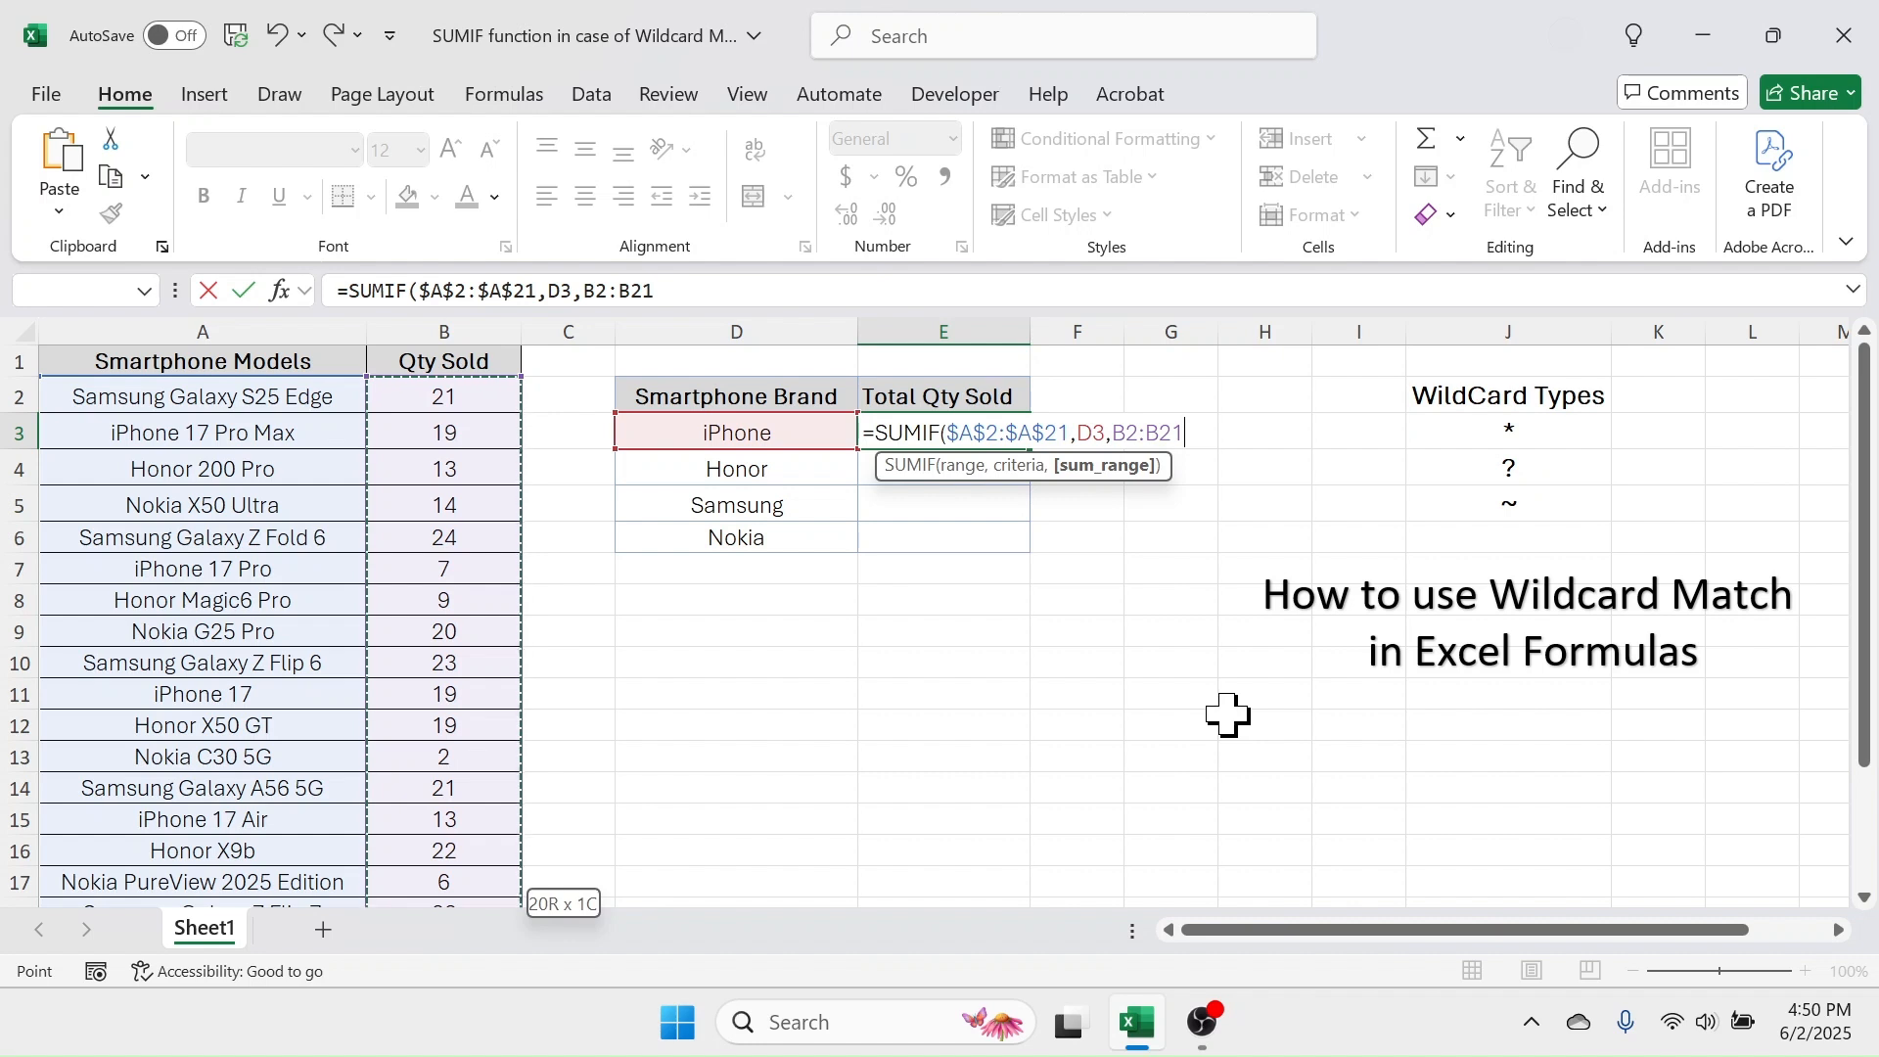
type(")")
key("Return")
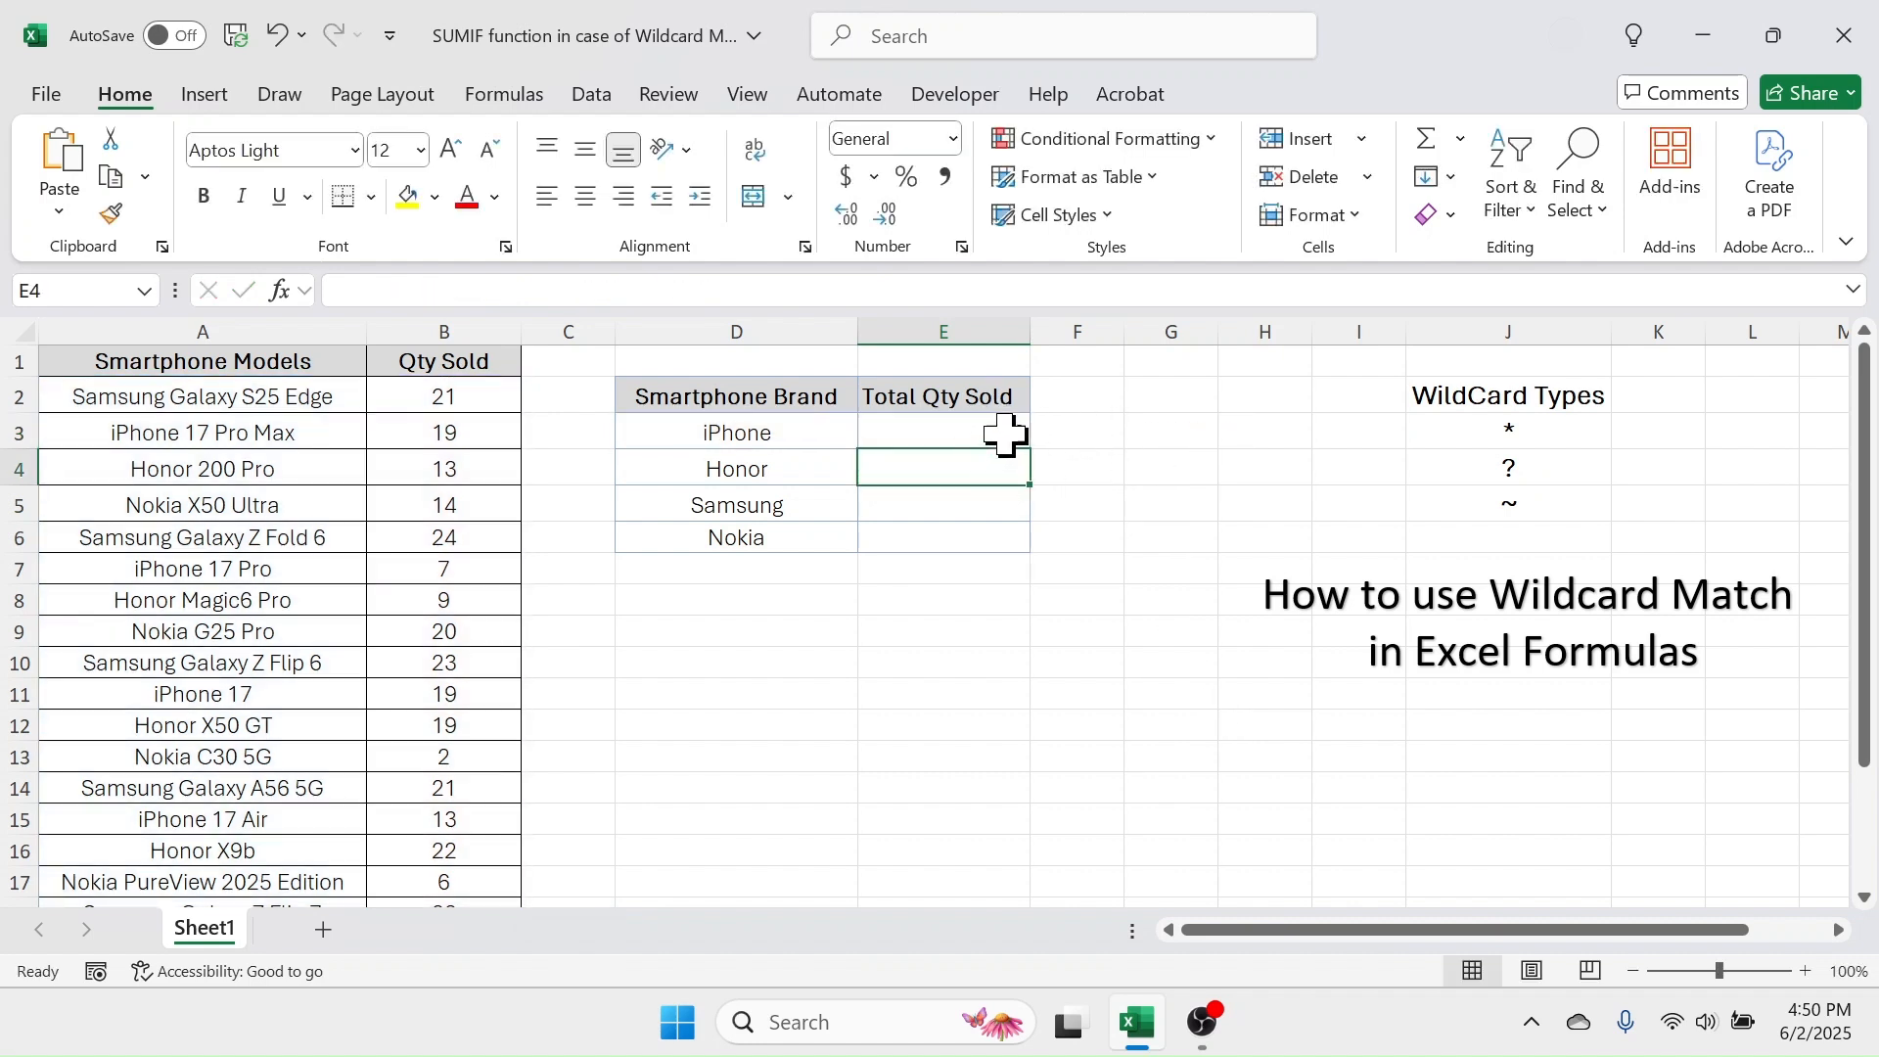
- Compare the iPhone criteria in D3 with the iPhone model names in column A, and check the asterisk wildcard
left_click(753, 436)
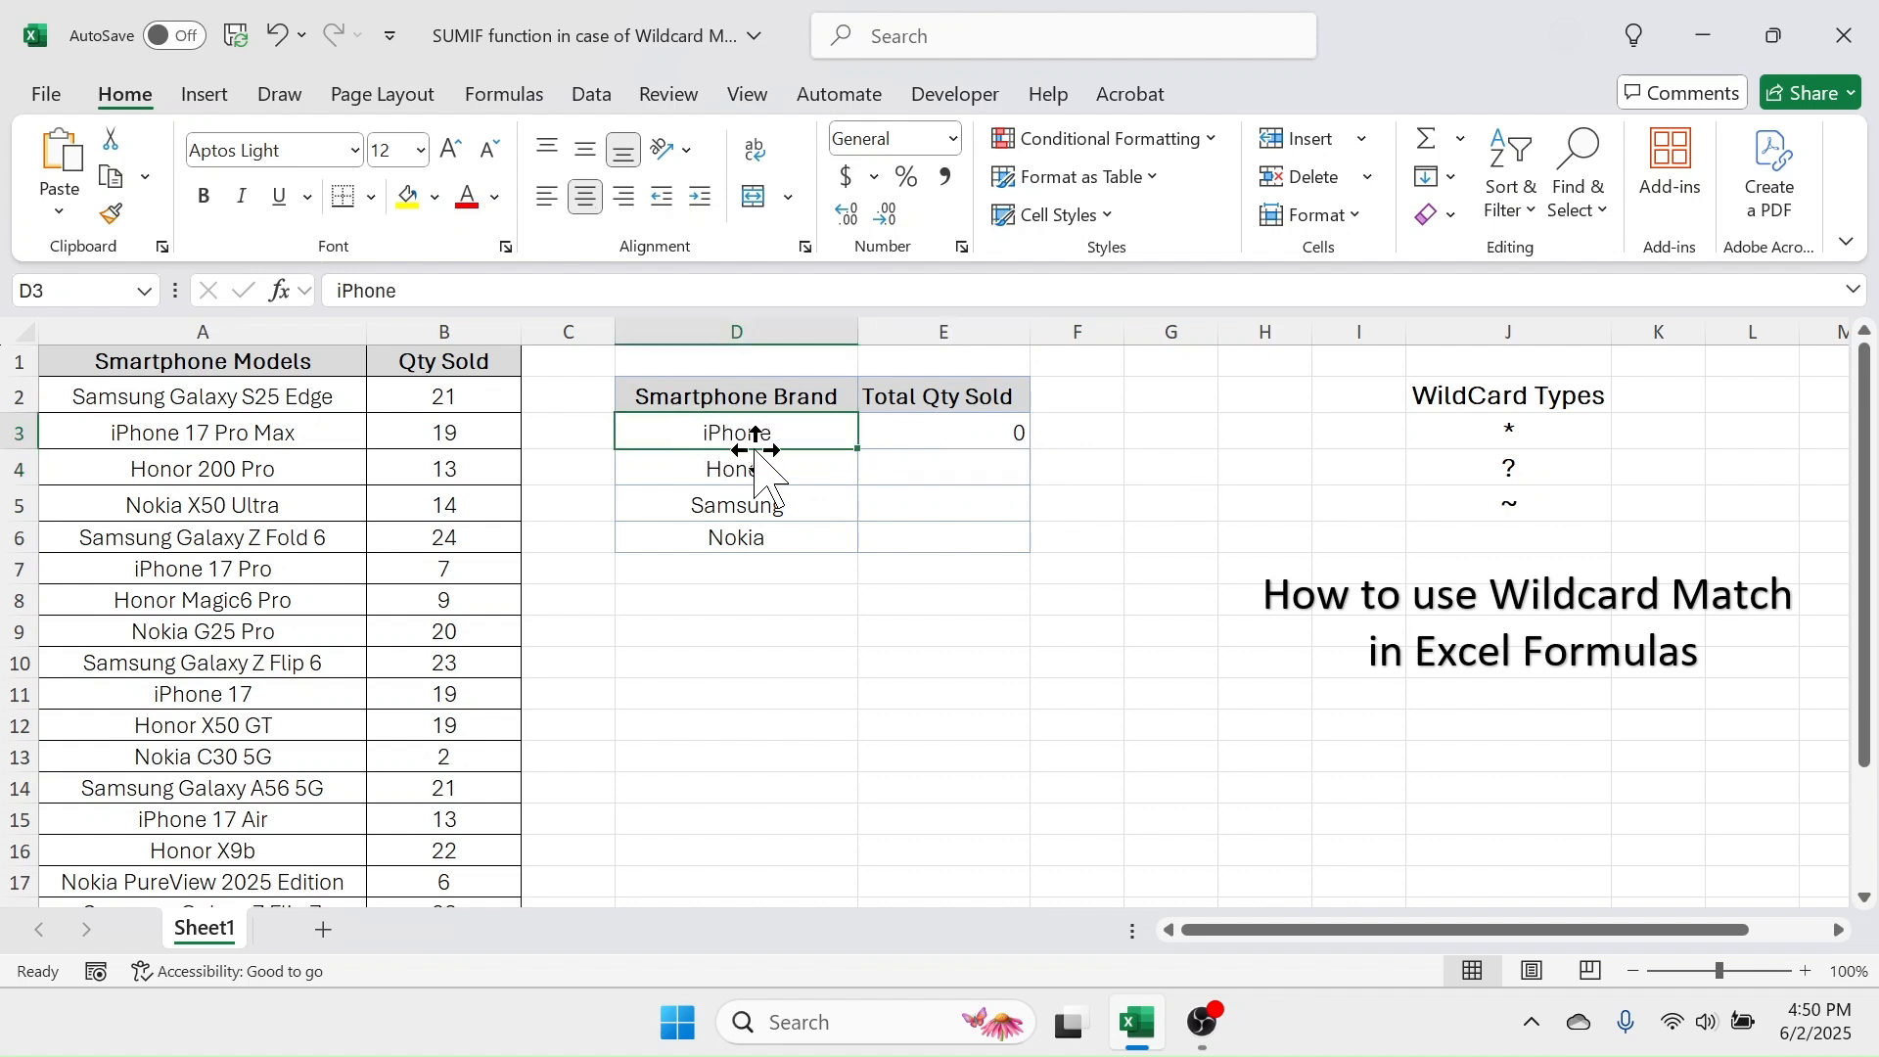
left_click_drag(274, 403, 260, 617)
left_click(180, 432)
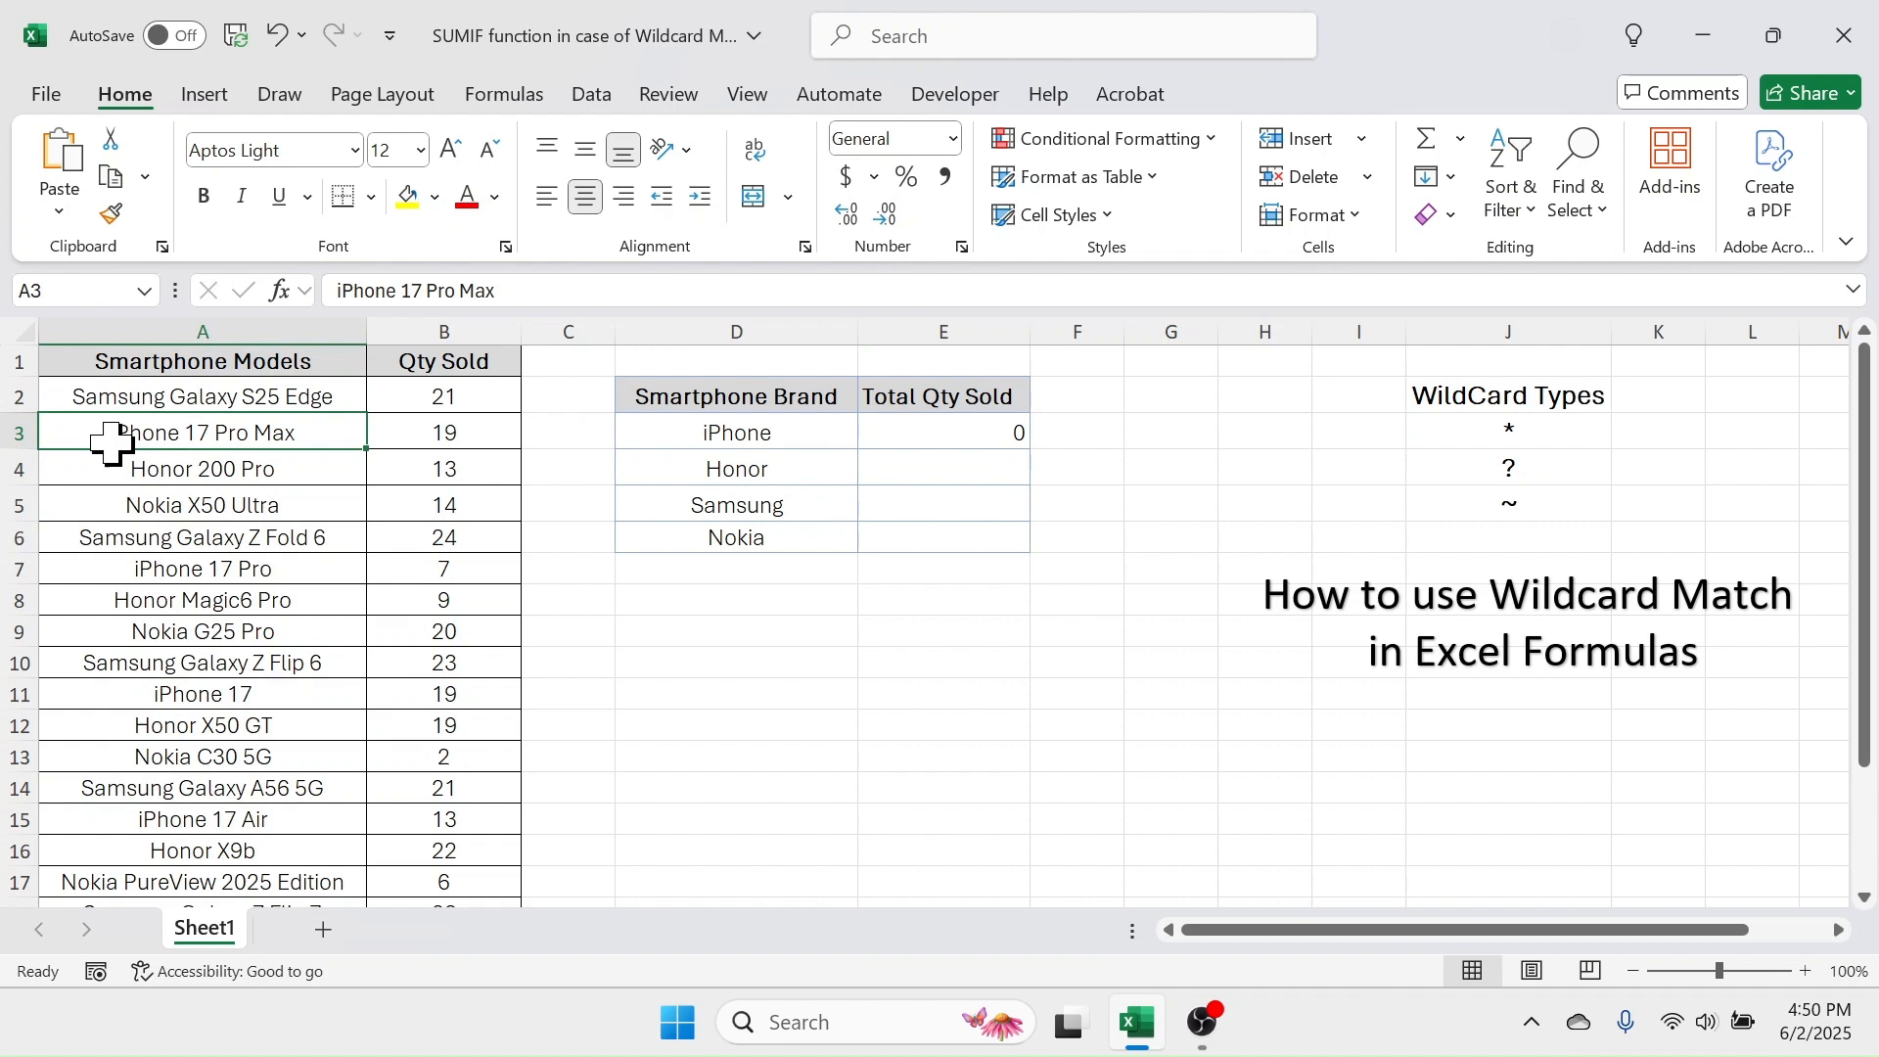
left_click(146, 573)
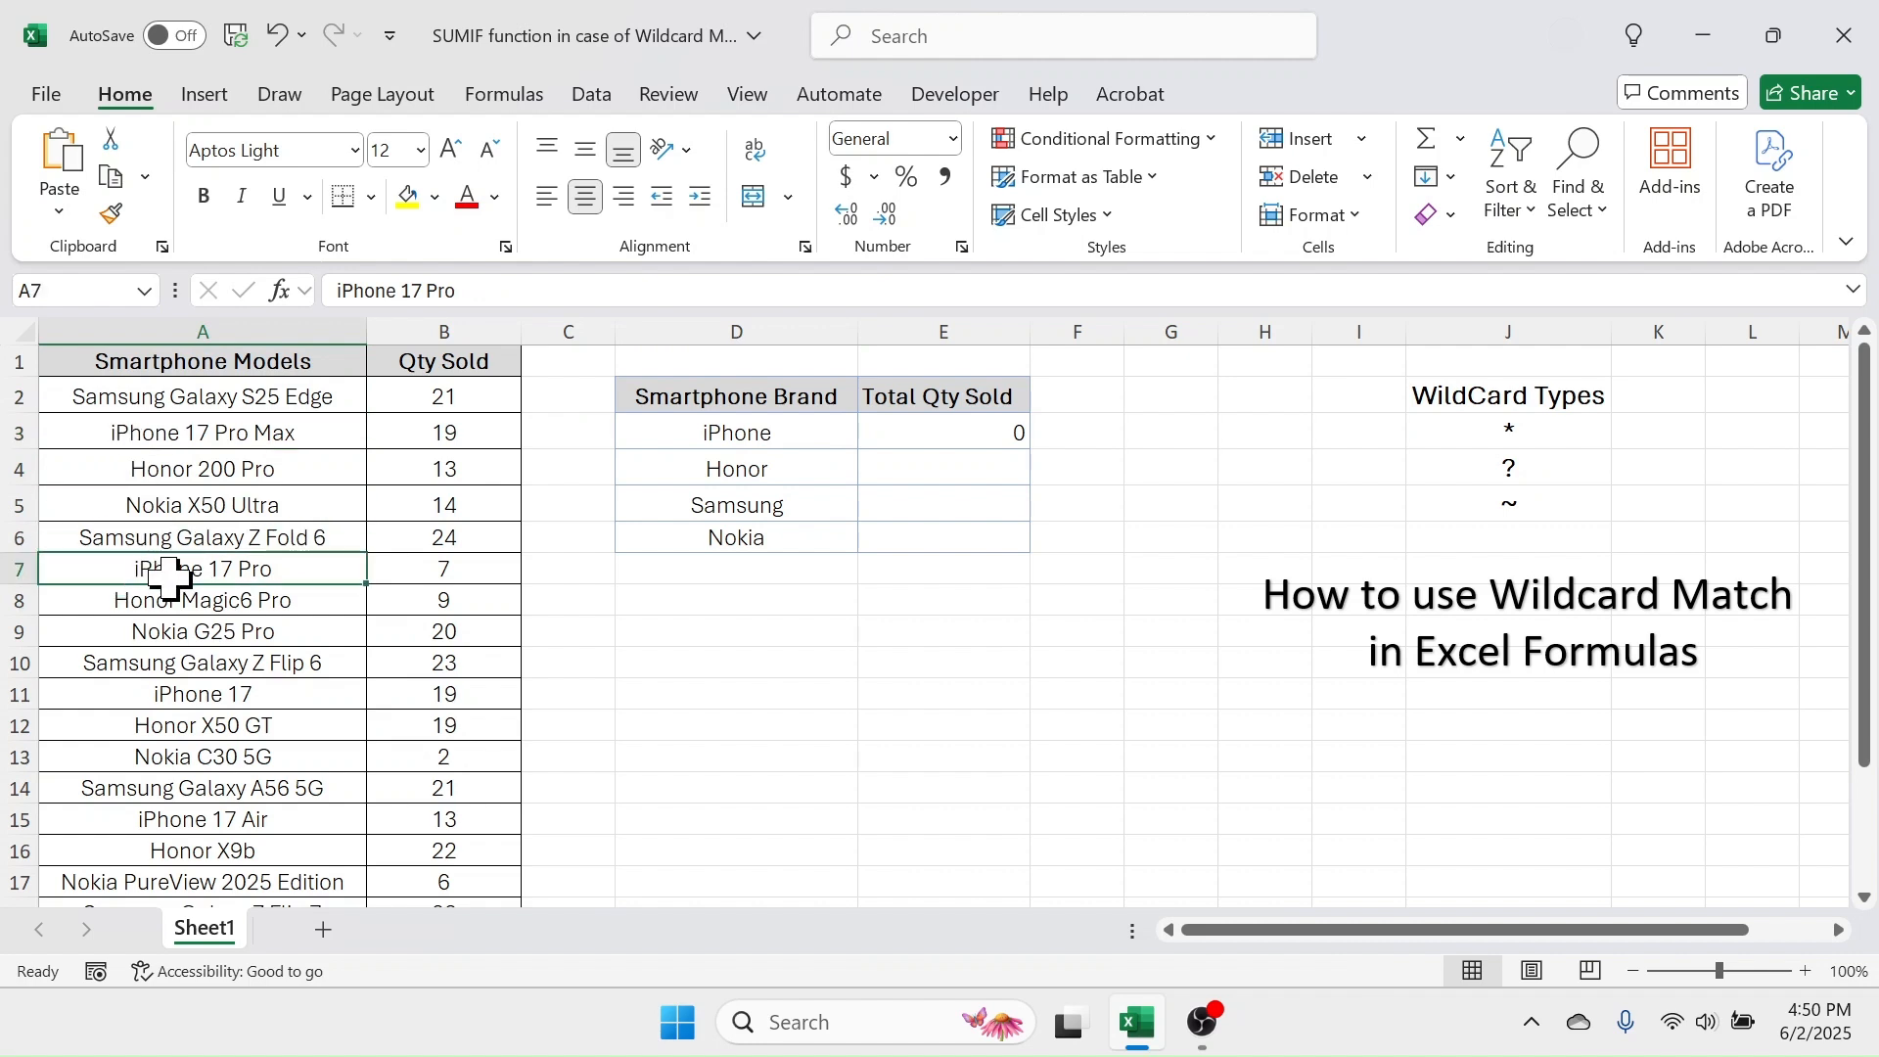
left_click(161, 693)
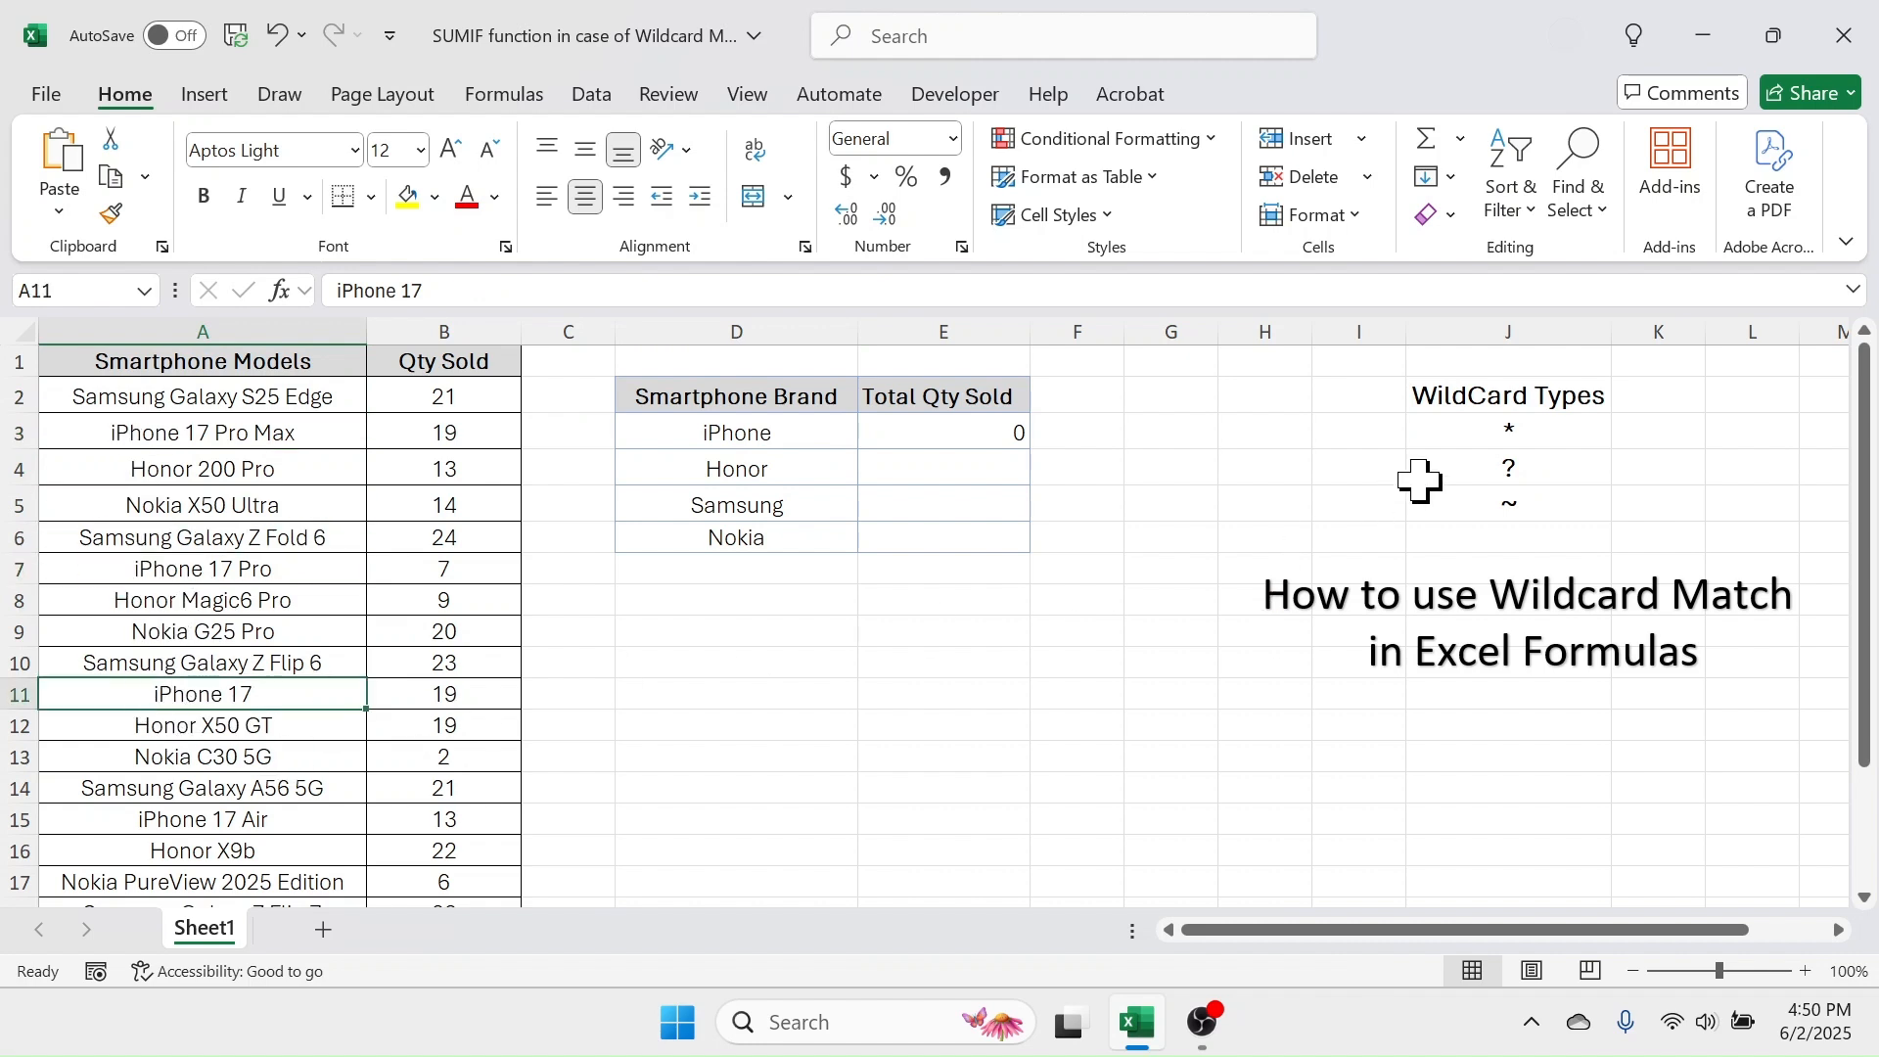
left_click(1512, 427)
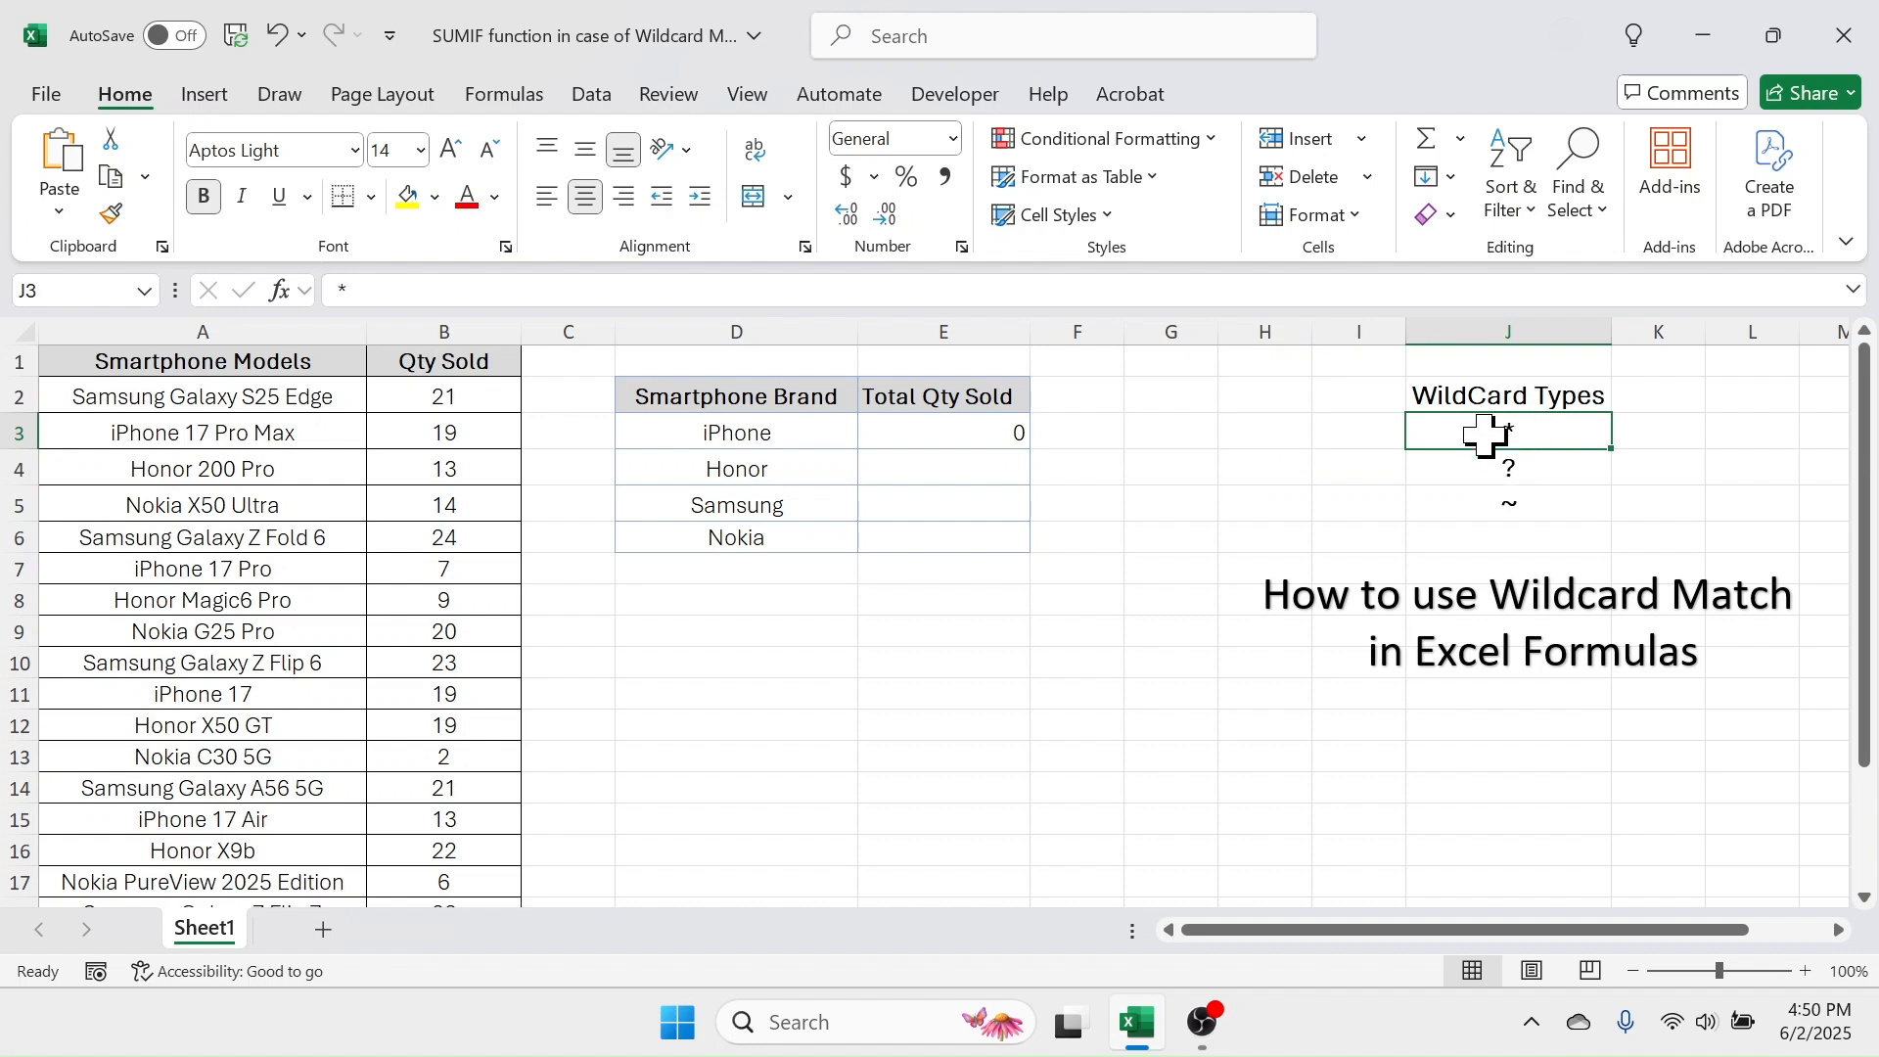
- Change the criteria in the E3 formula to D3&"*" for a wildcard match
left_click(1000, 434)
double_click(1003, 432)
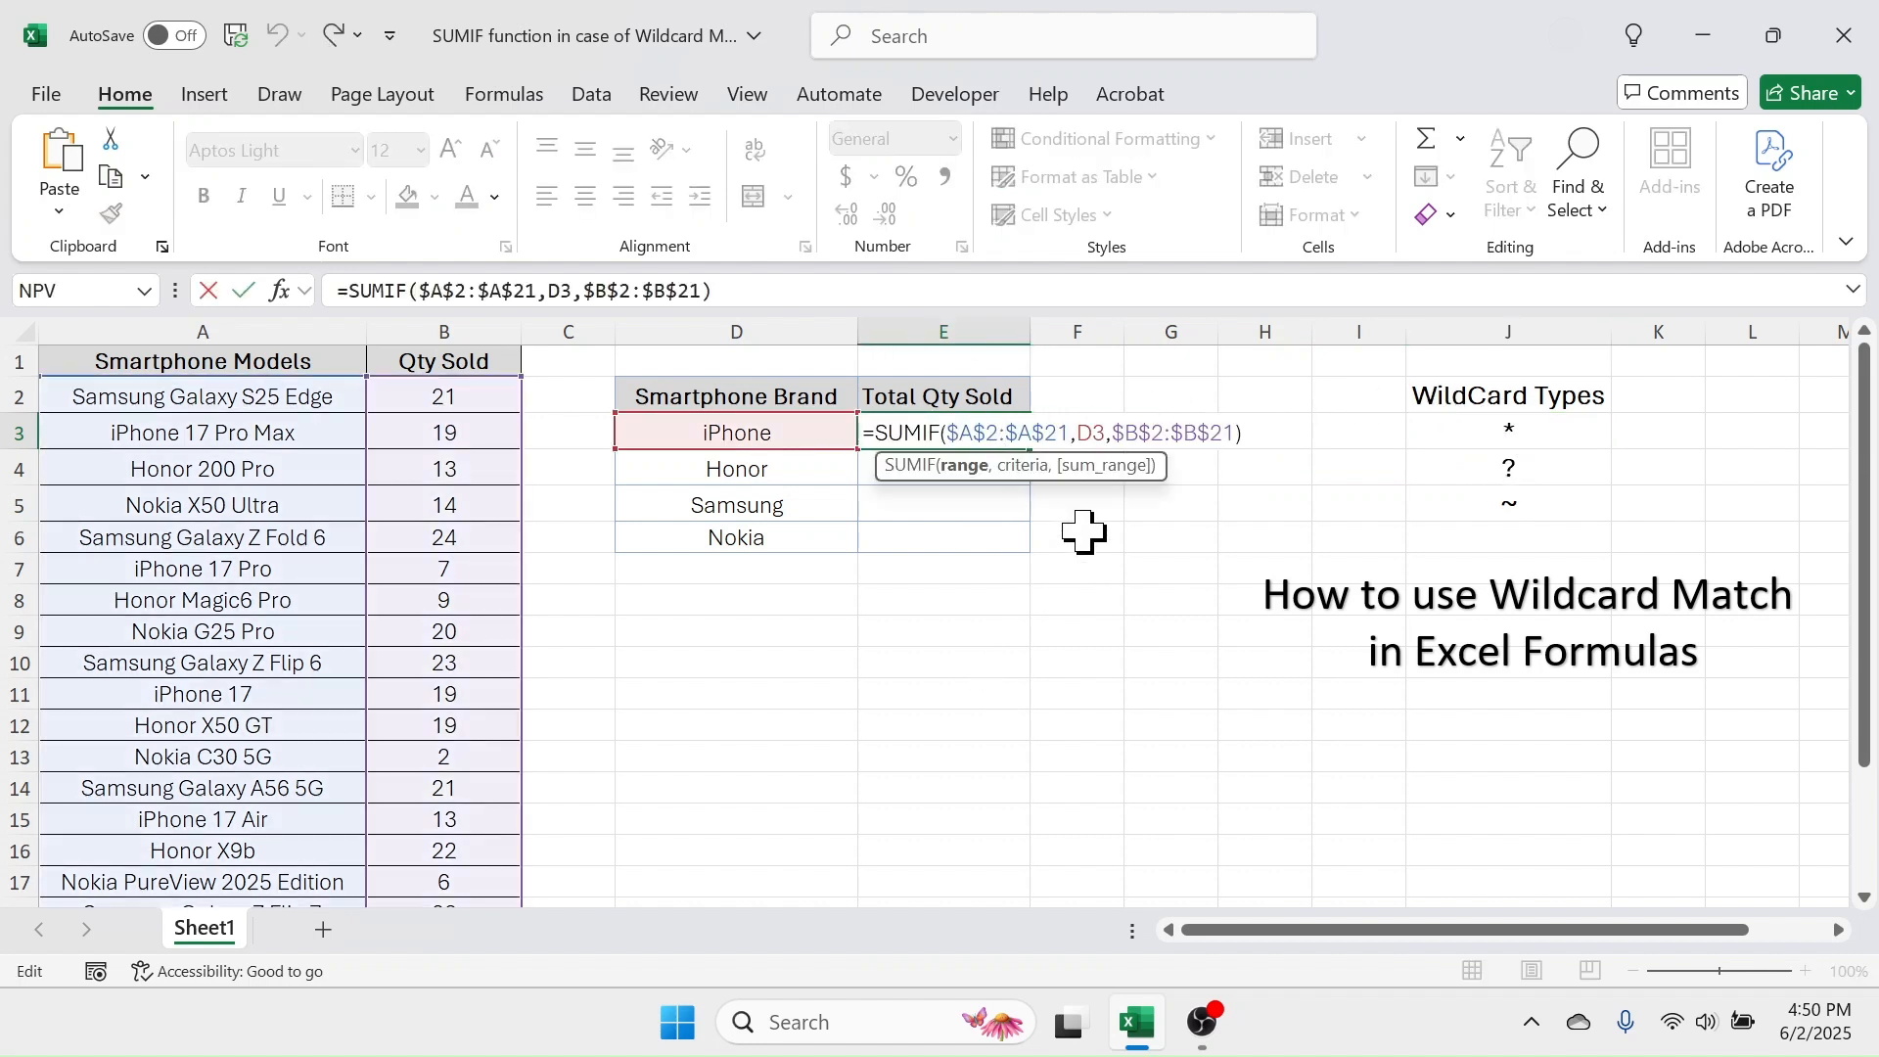
left_click(1105, 432)
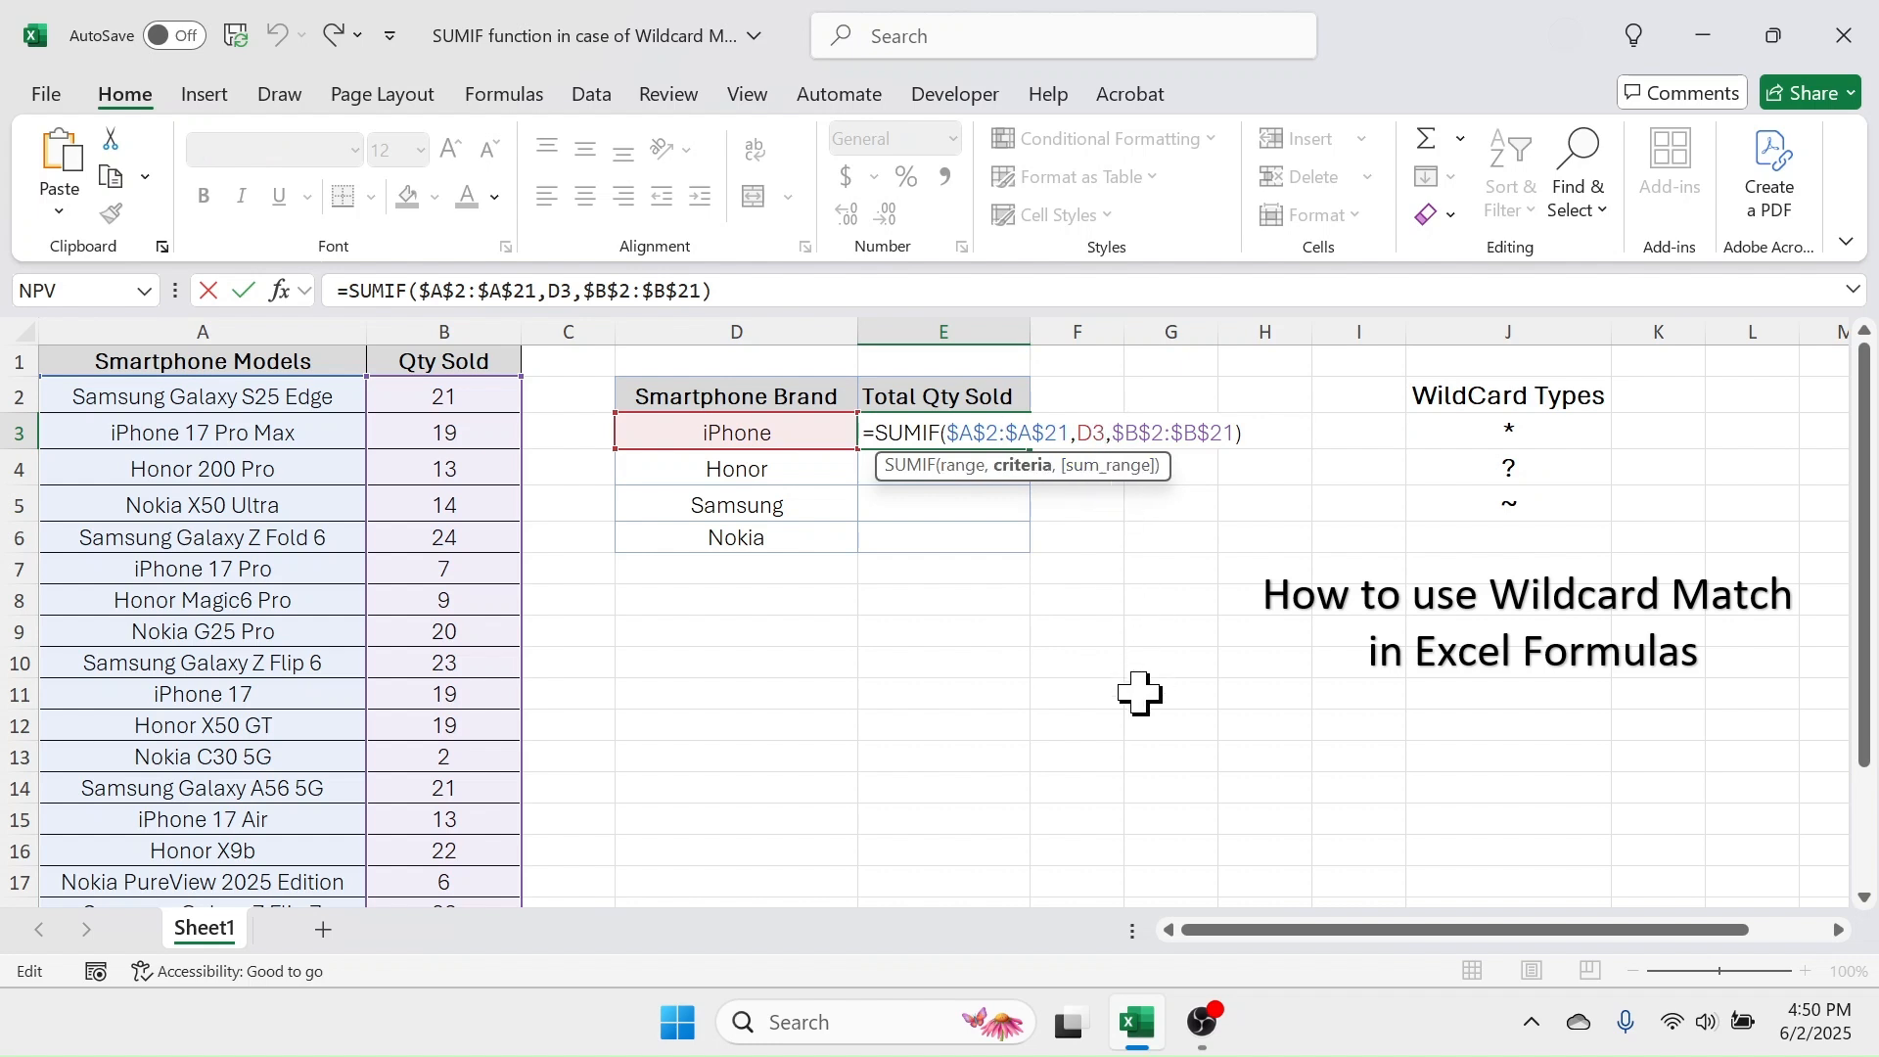
type("&")
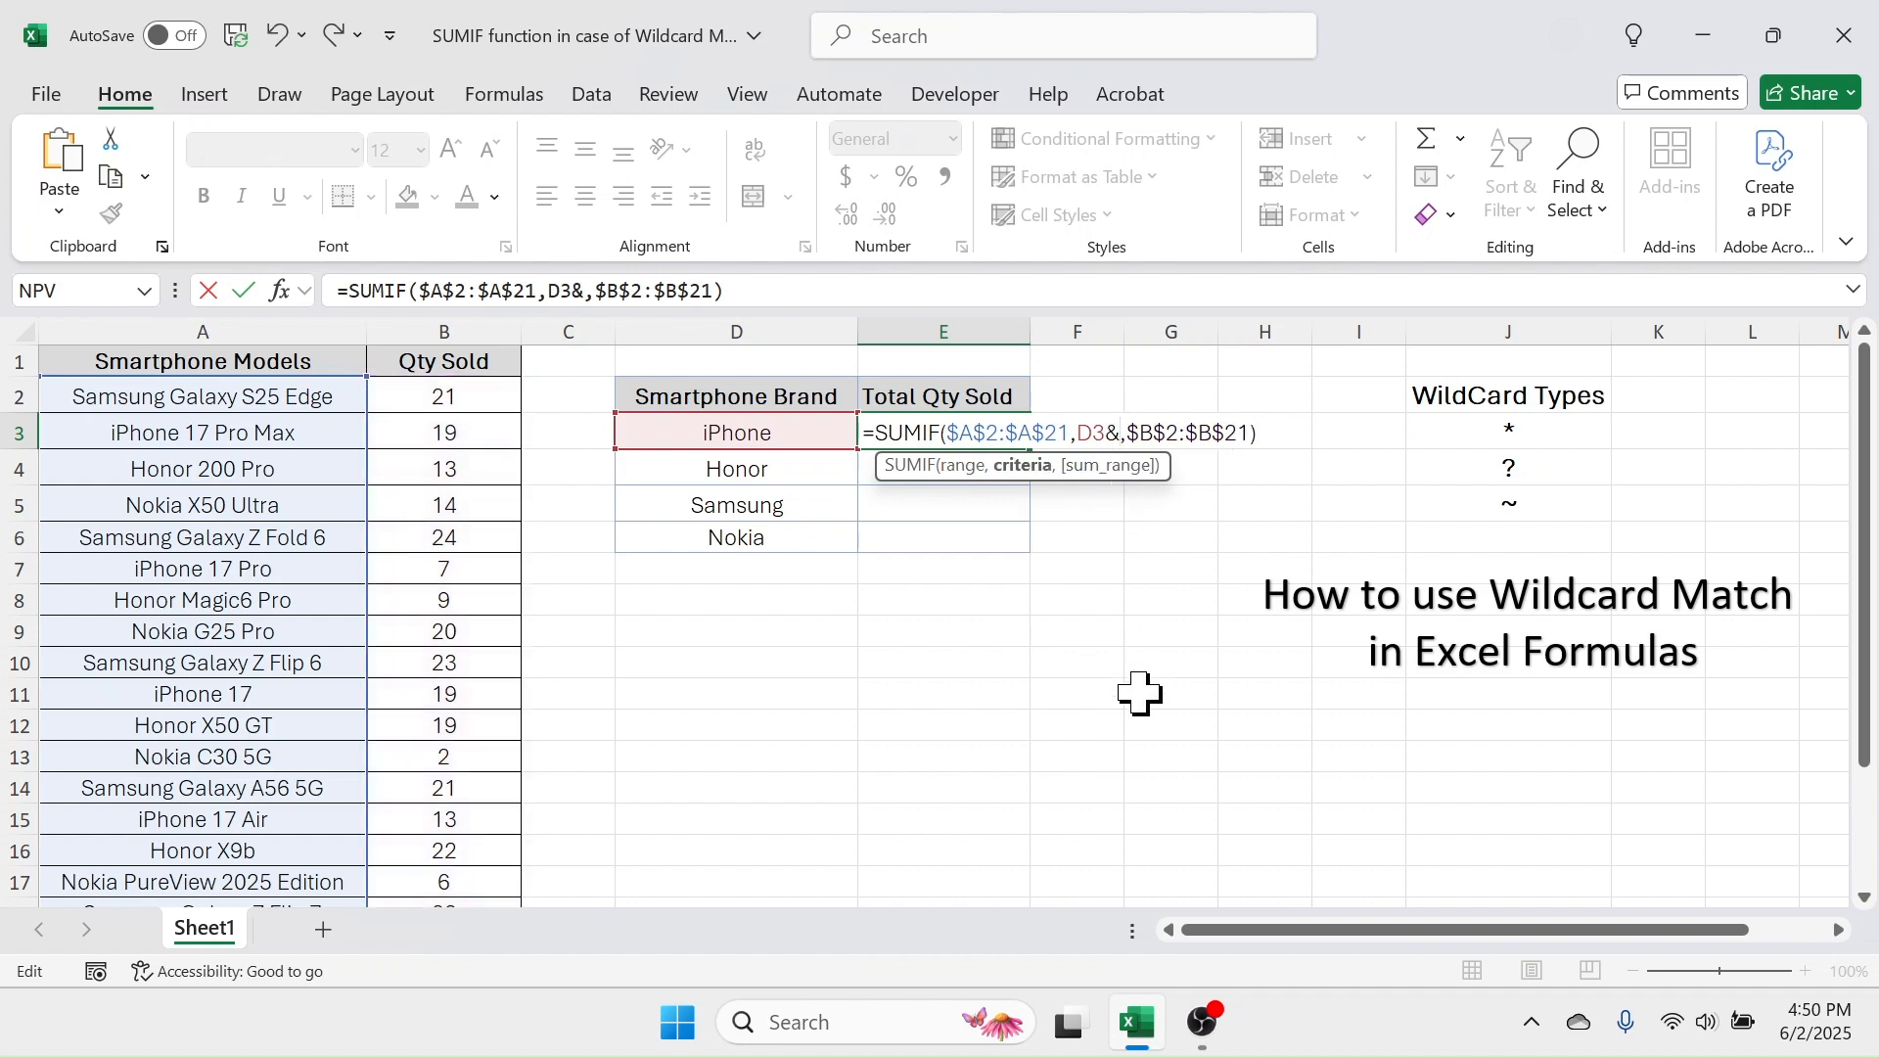
type("\"")
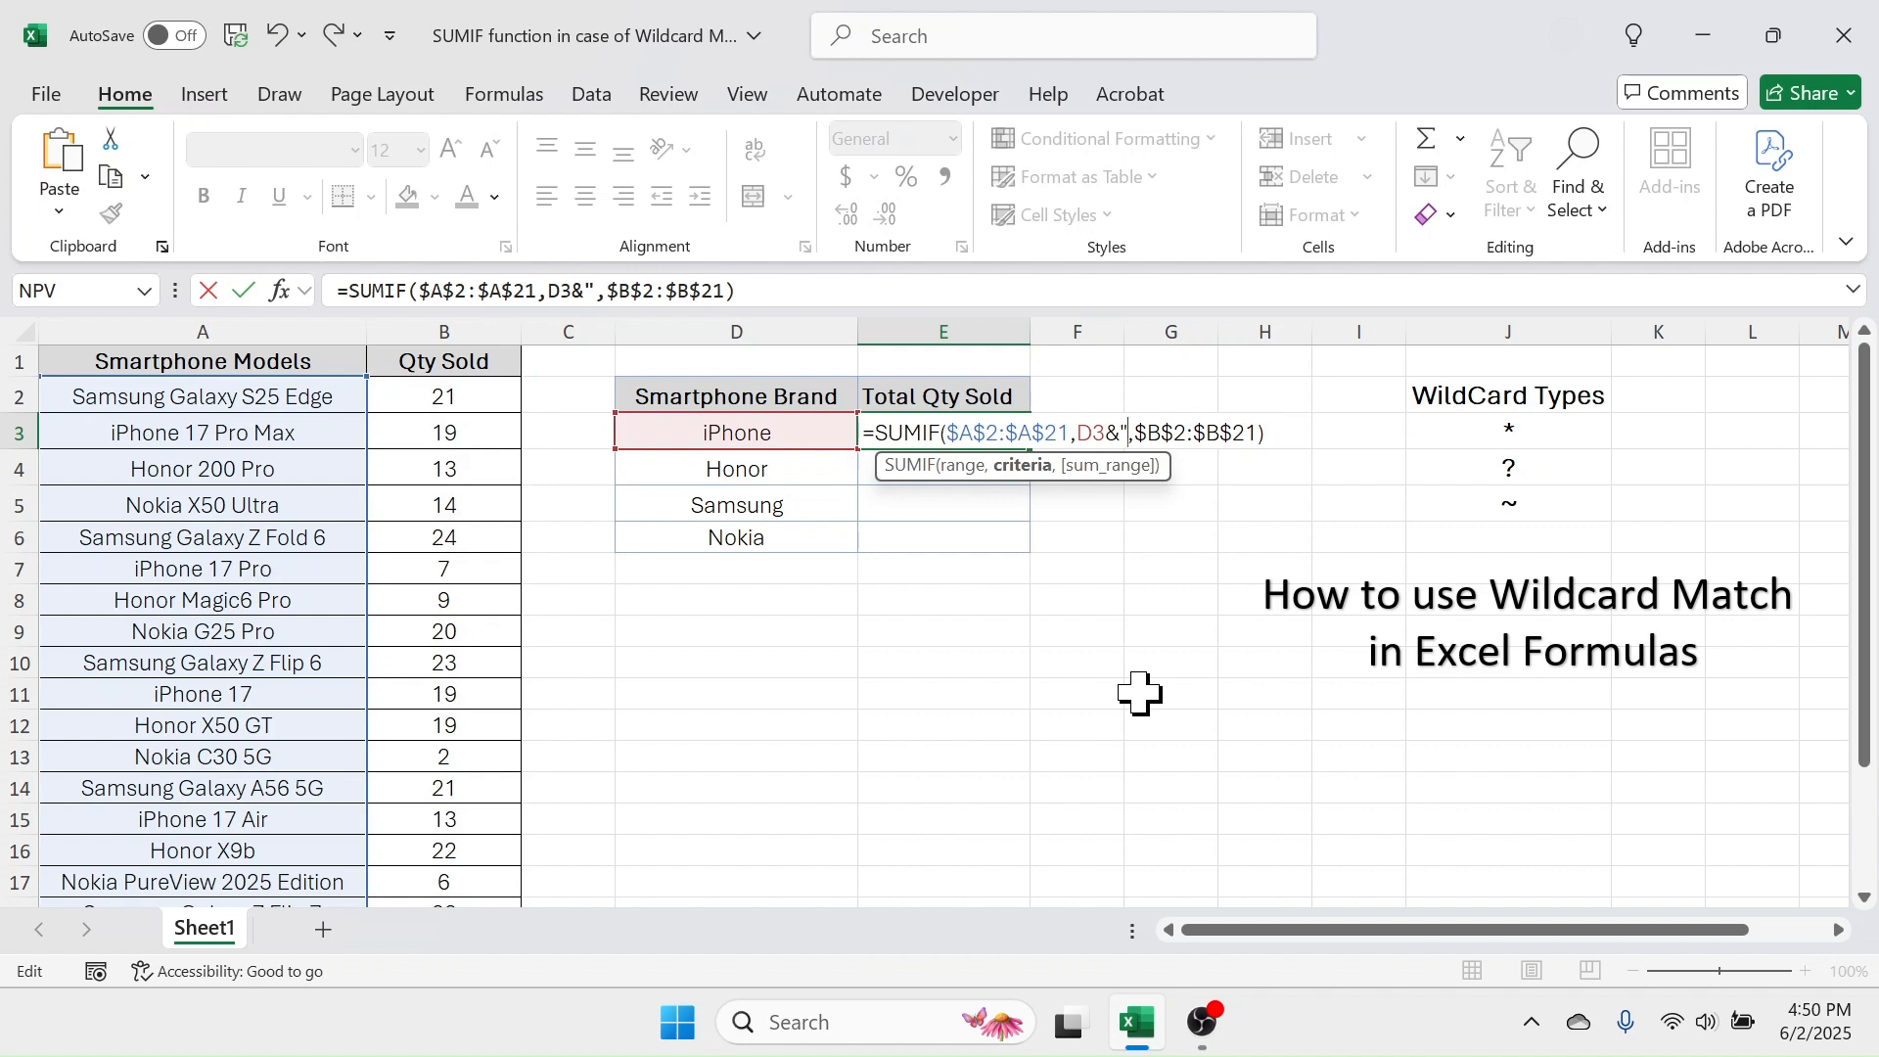
type("*\"")
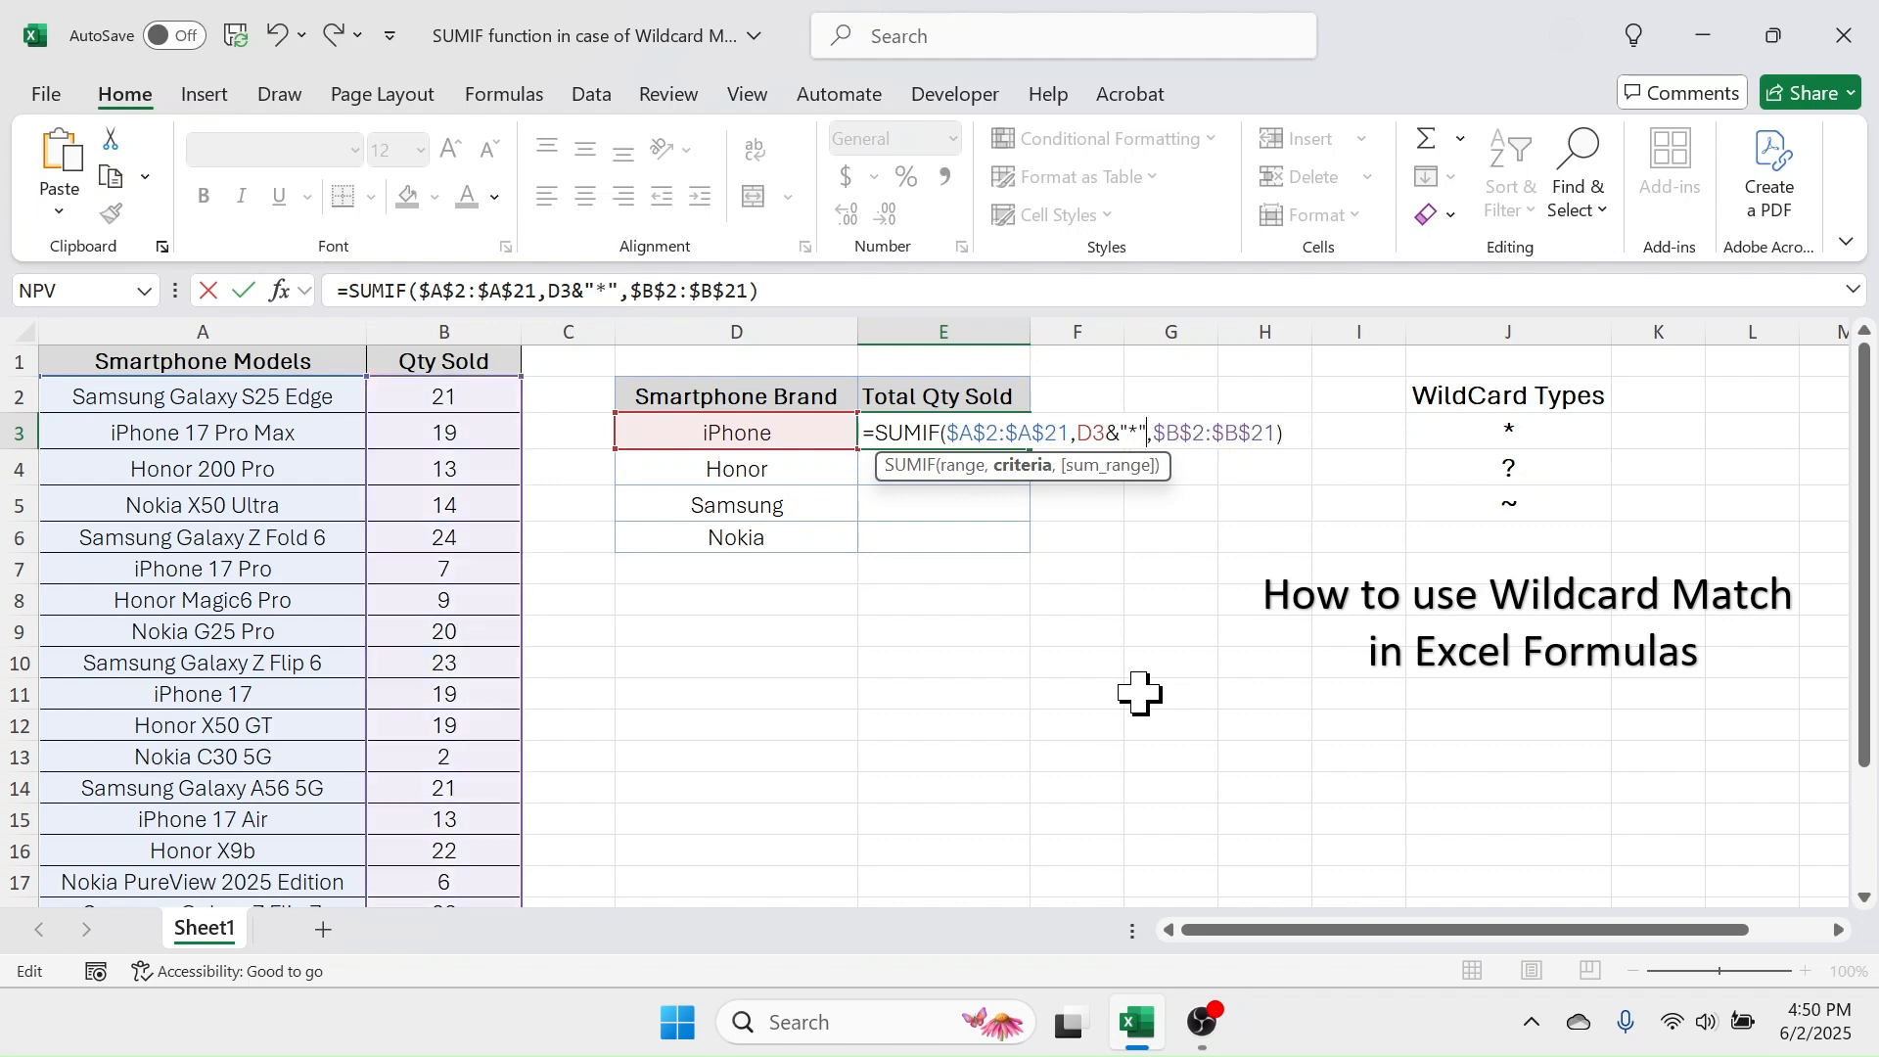
key("Return")
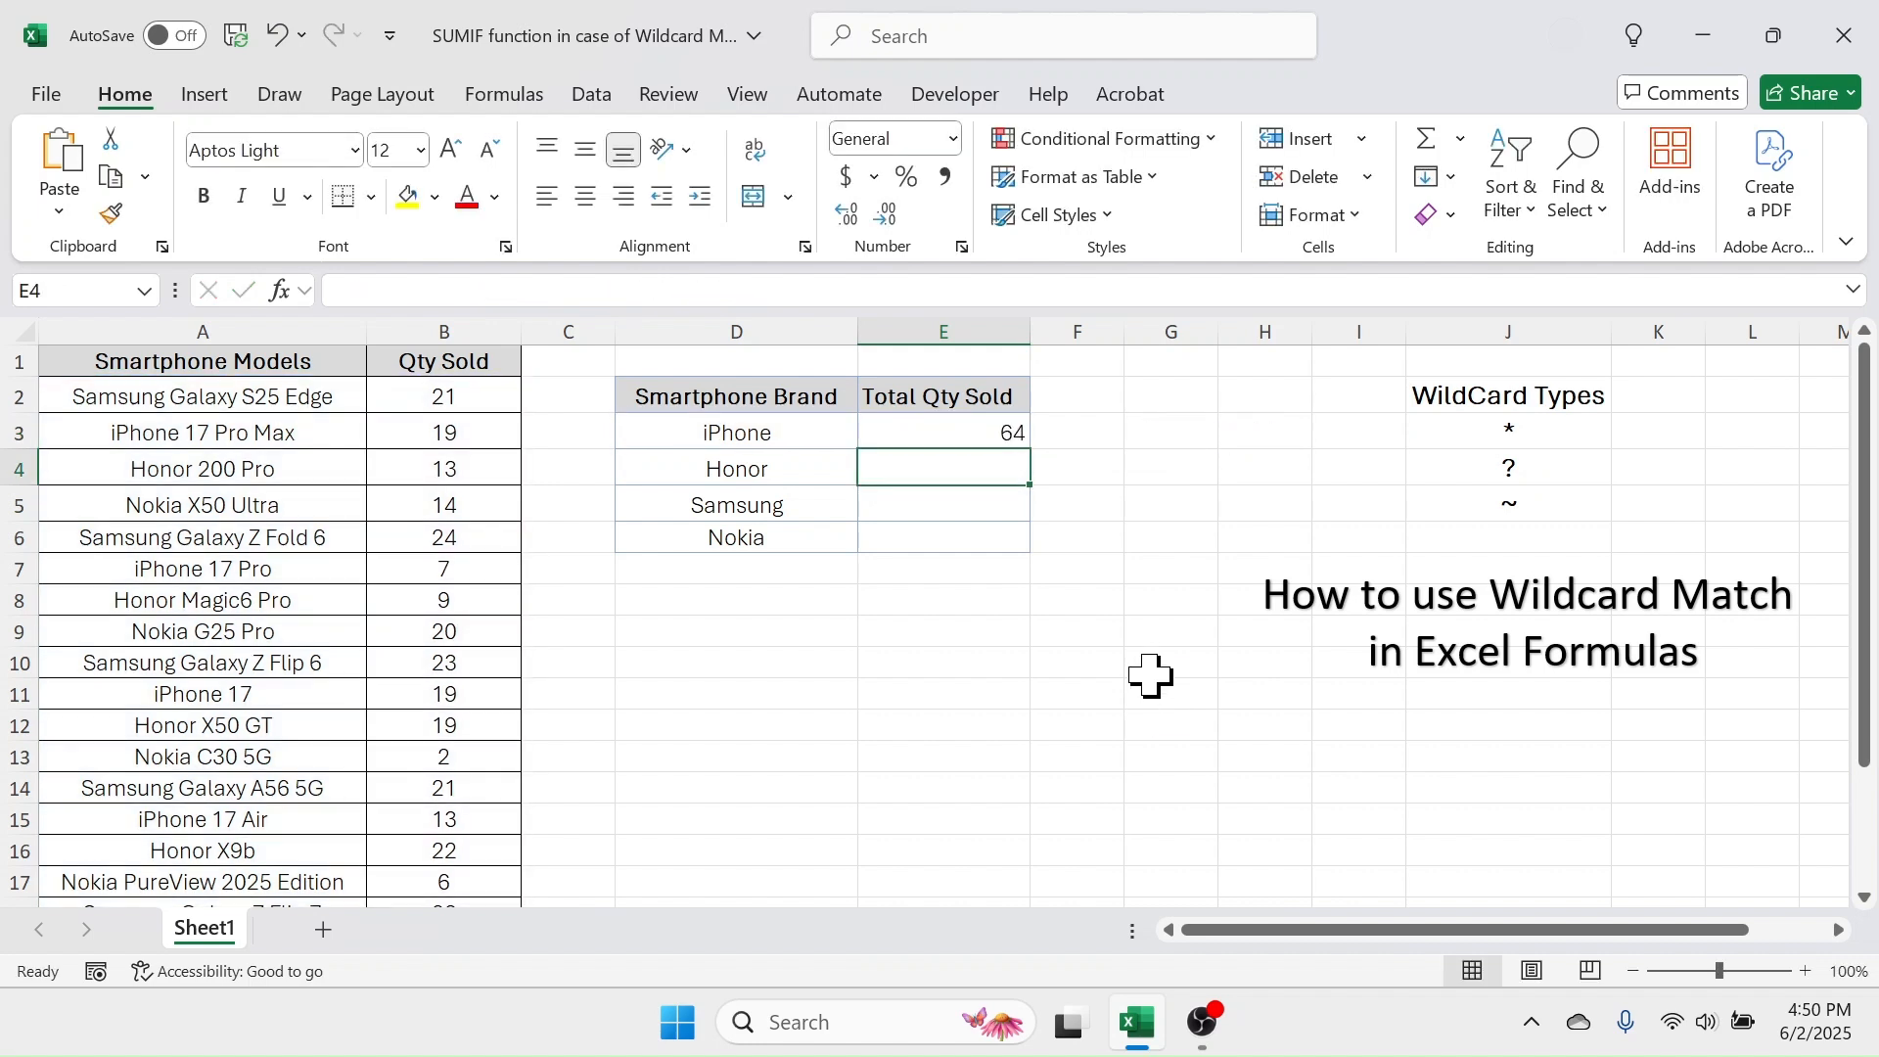
- Copy the wildcard SUMIF formula from E3 down to E6 for the Honor, Samsung and Nokia rows
left_click(978, 435)
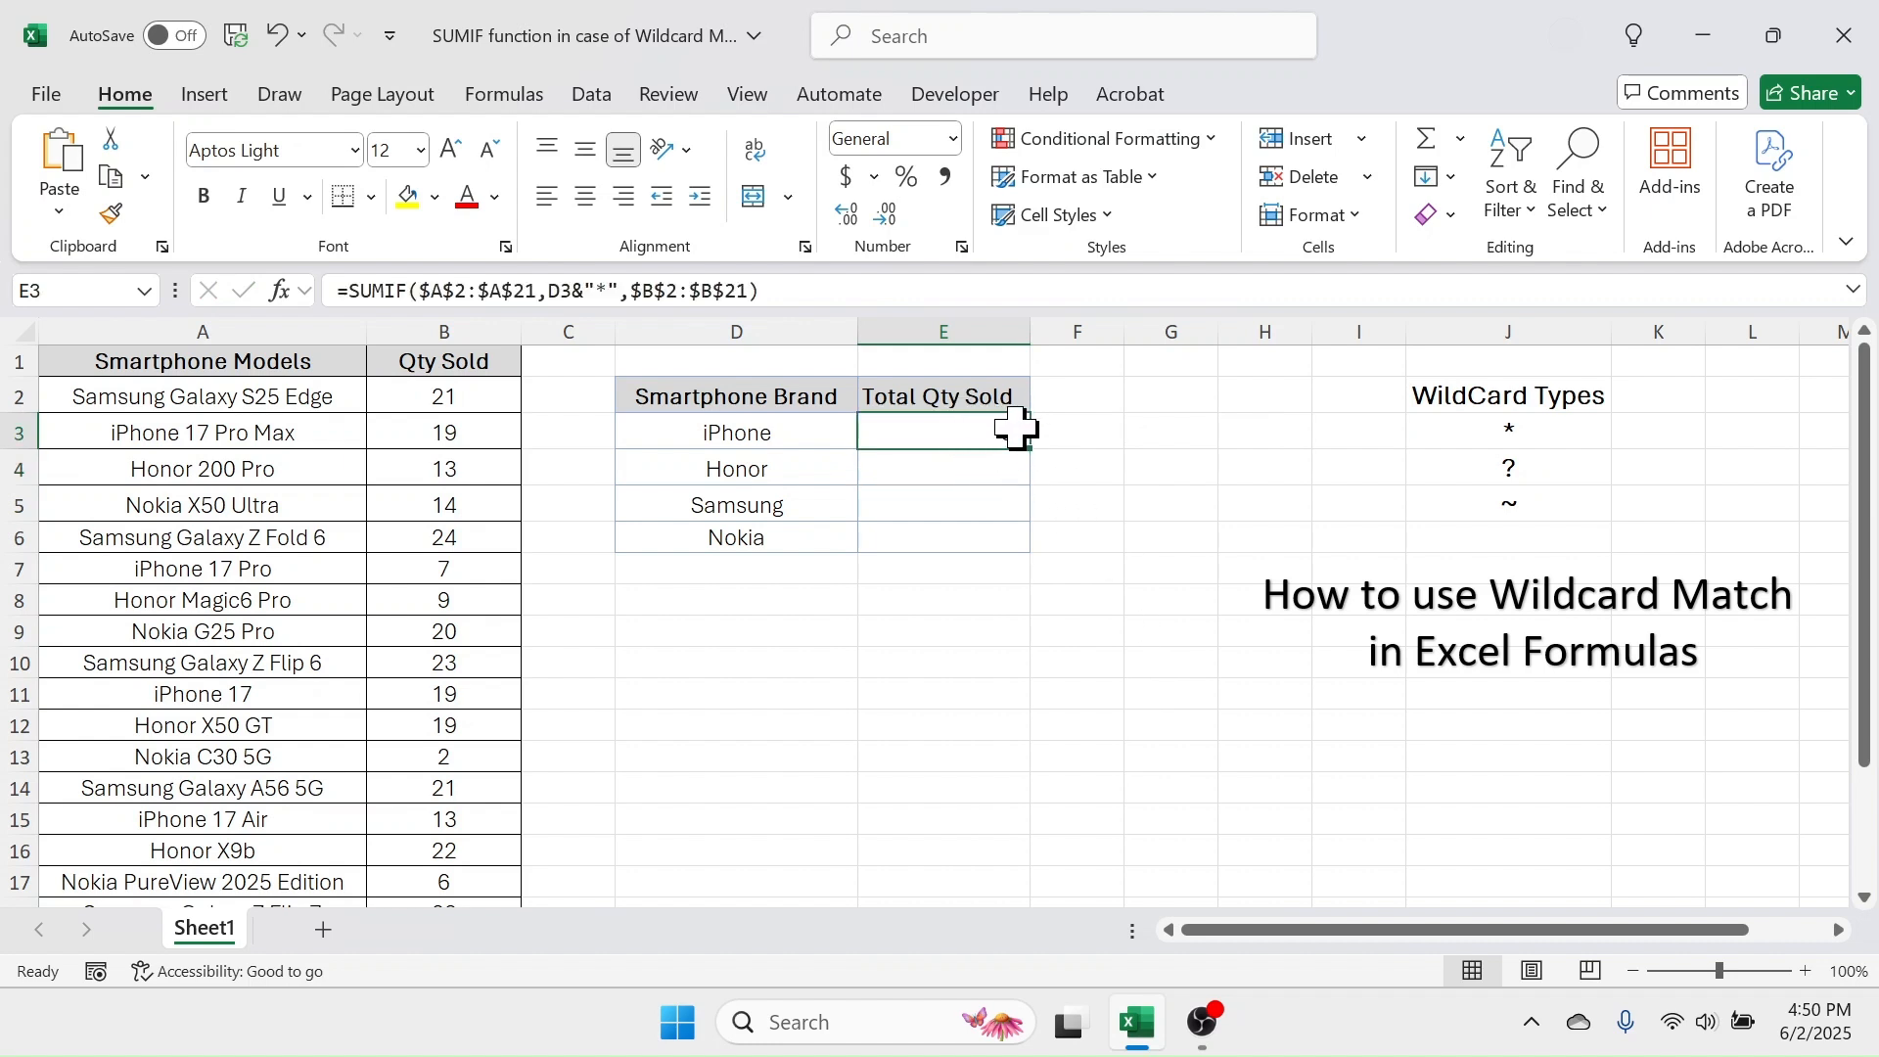
left_click(722, 432)
left_click_drag(210, 396, 216, 725)
left_click(976, 434)
left_click_drag(1035, 453, 1005, 550)
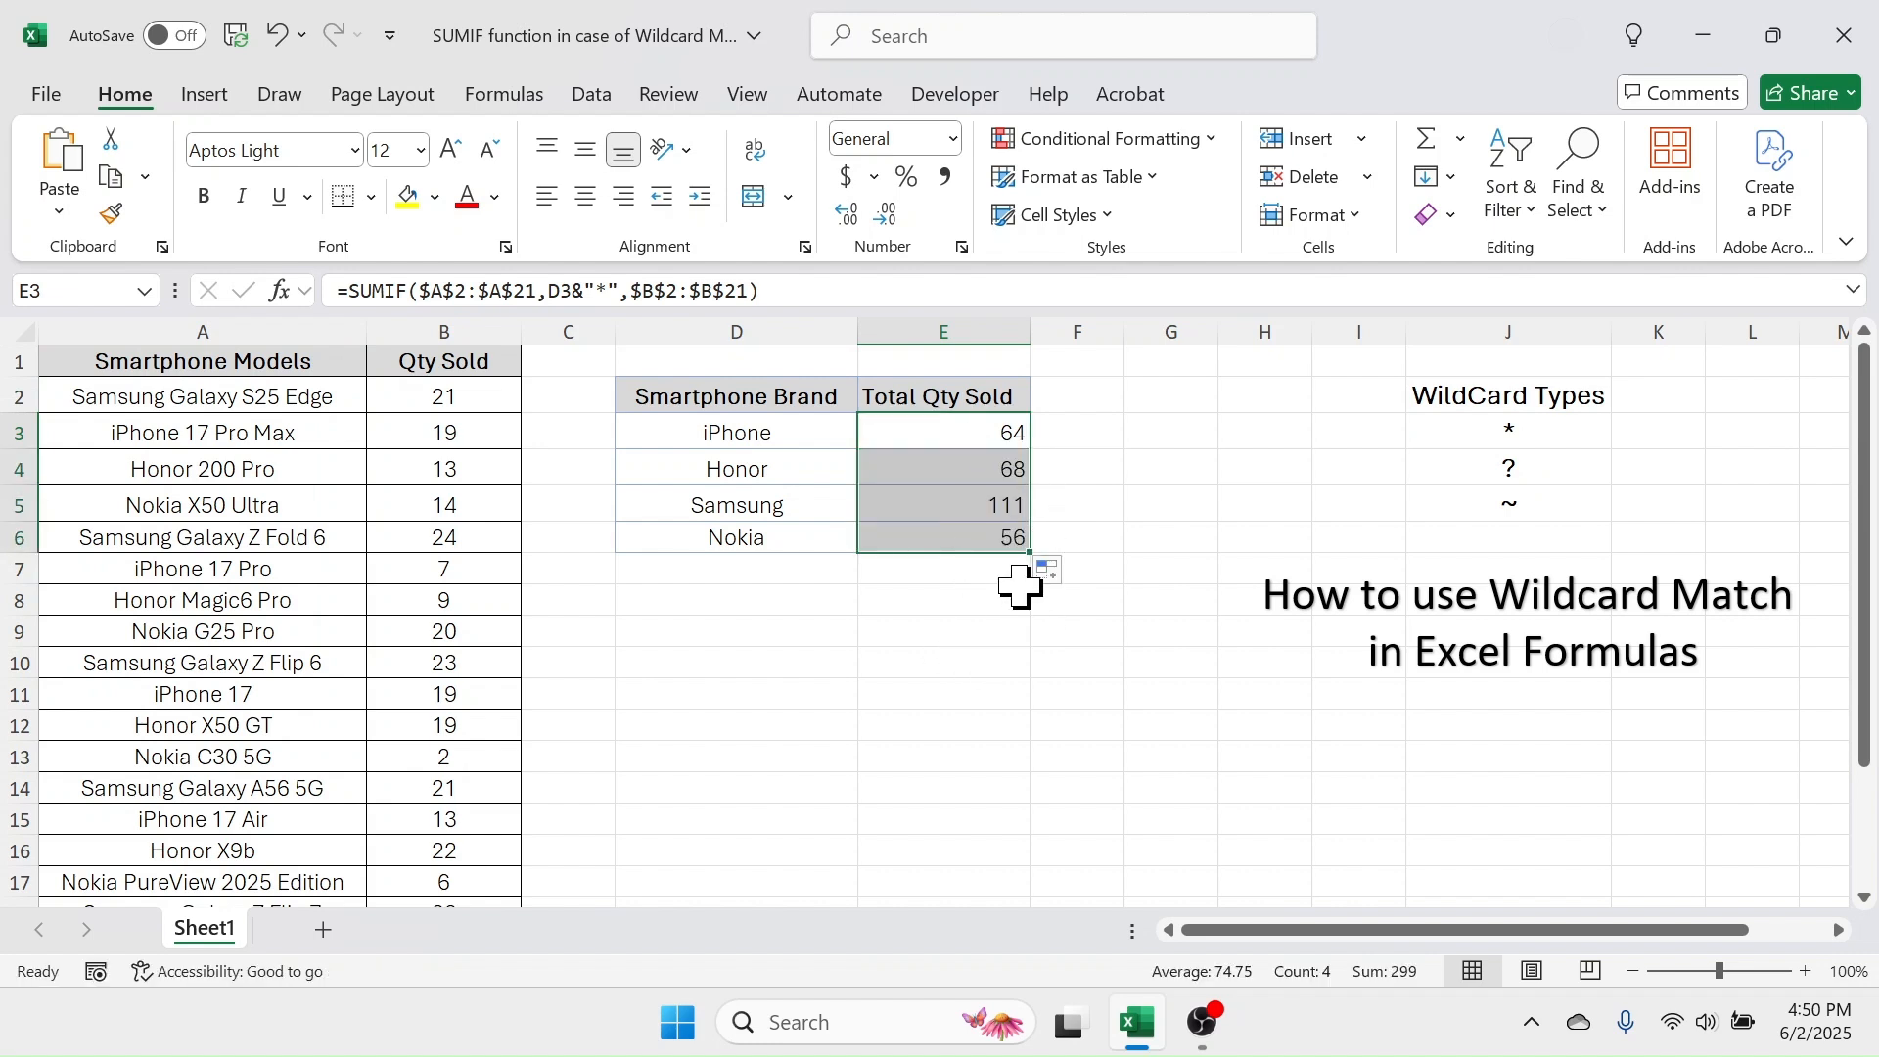
- Change the model name in A3 to "17 Pro Max iPhone" so the brand comes at the end
left_click(1009, 621)
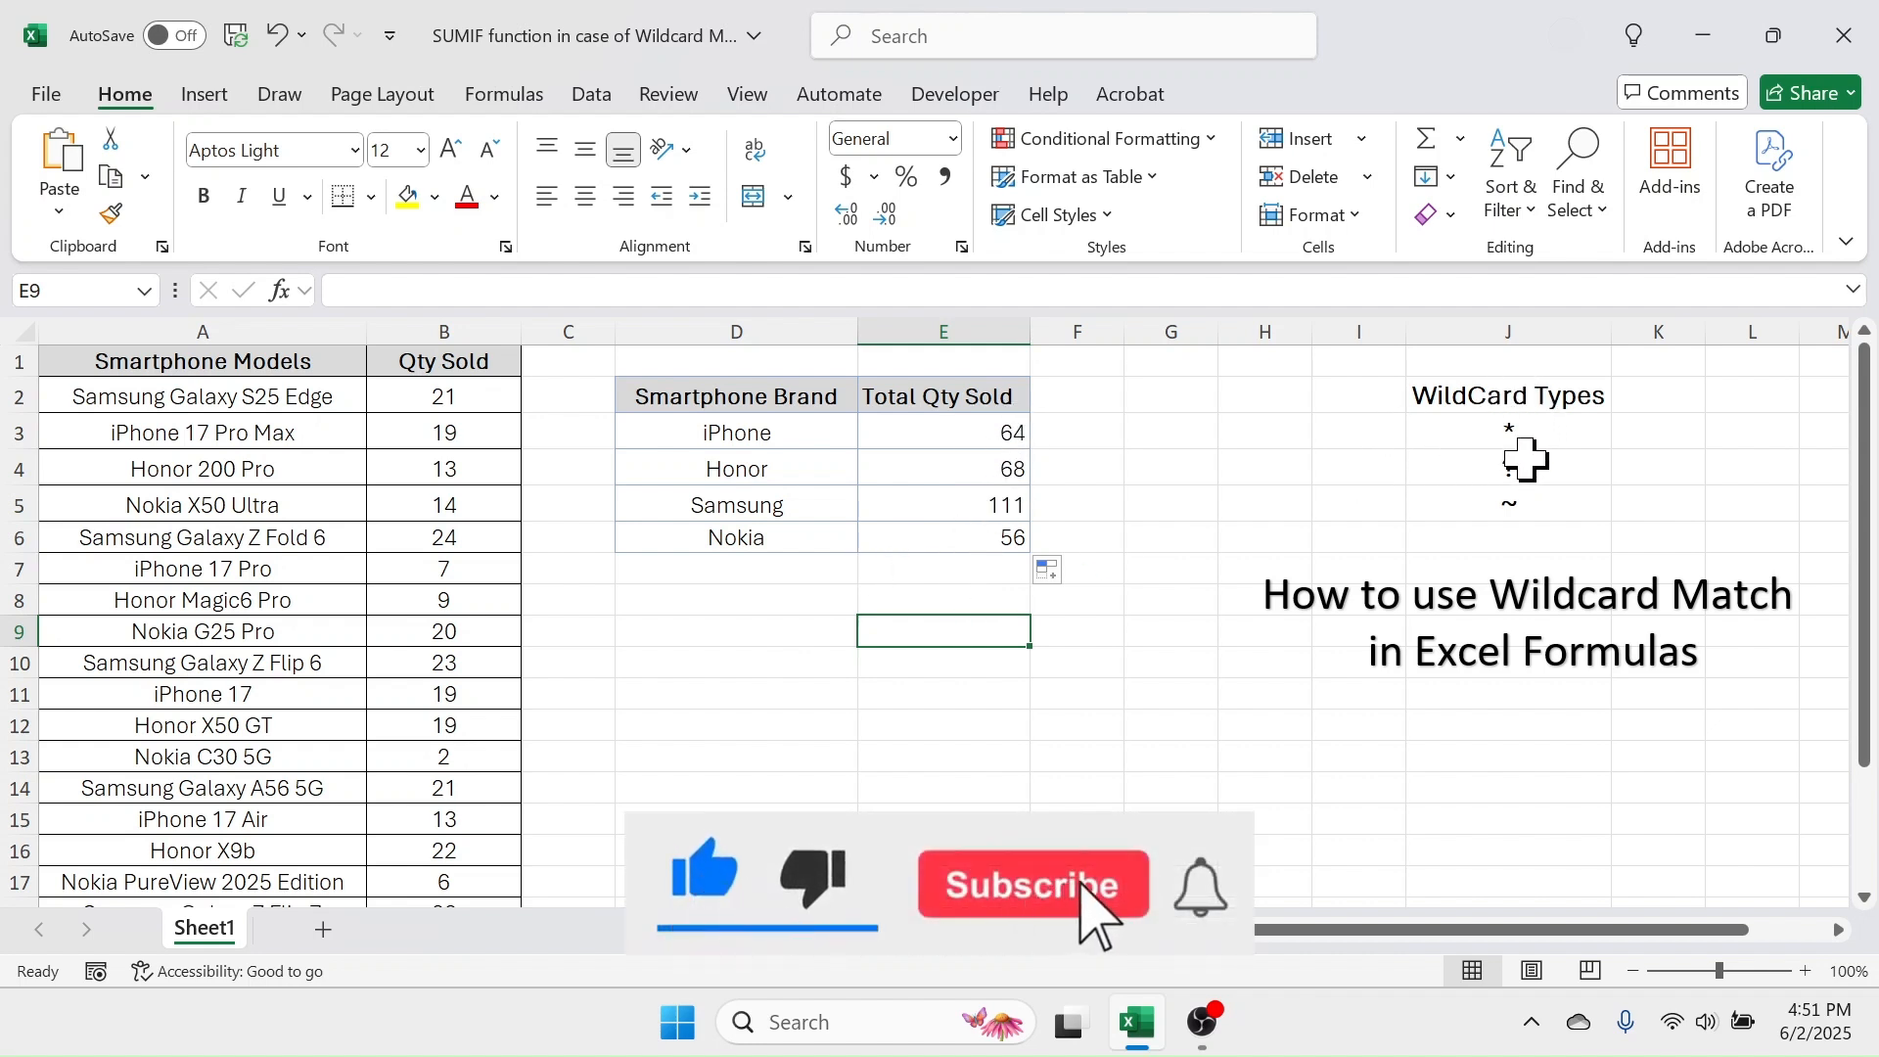
left_click(245, 505)
left_click(299, 433)
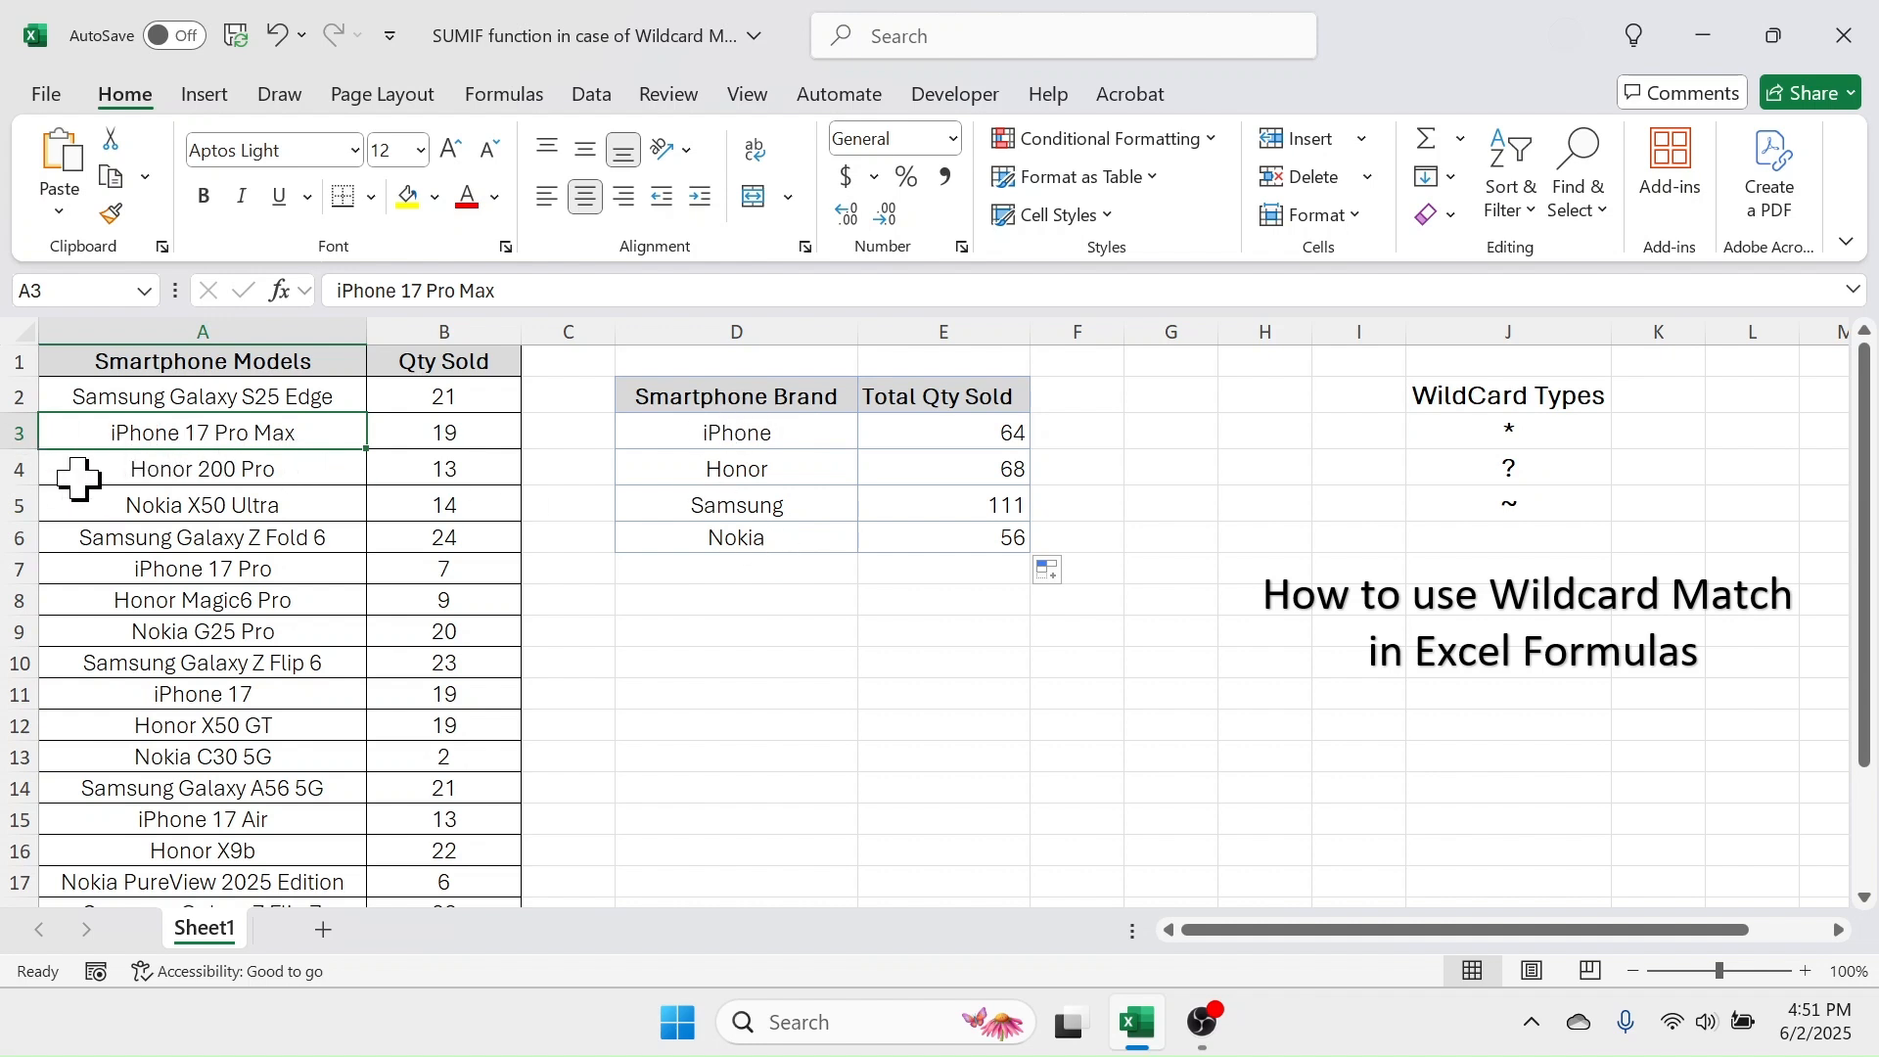
double_click(178, 431)
key("BackSpace")
key("BackSpace")
key("BackSpace")
key("BackSpace")
key("BackSpace")
key("BackSpace")
key("BackSpace")
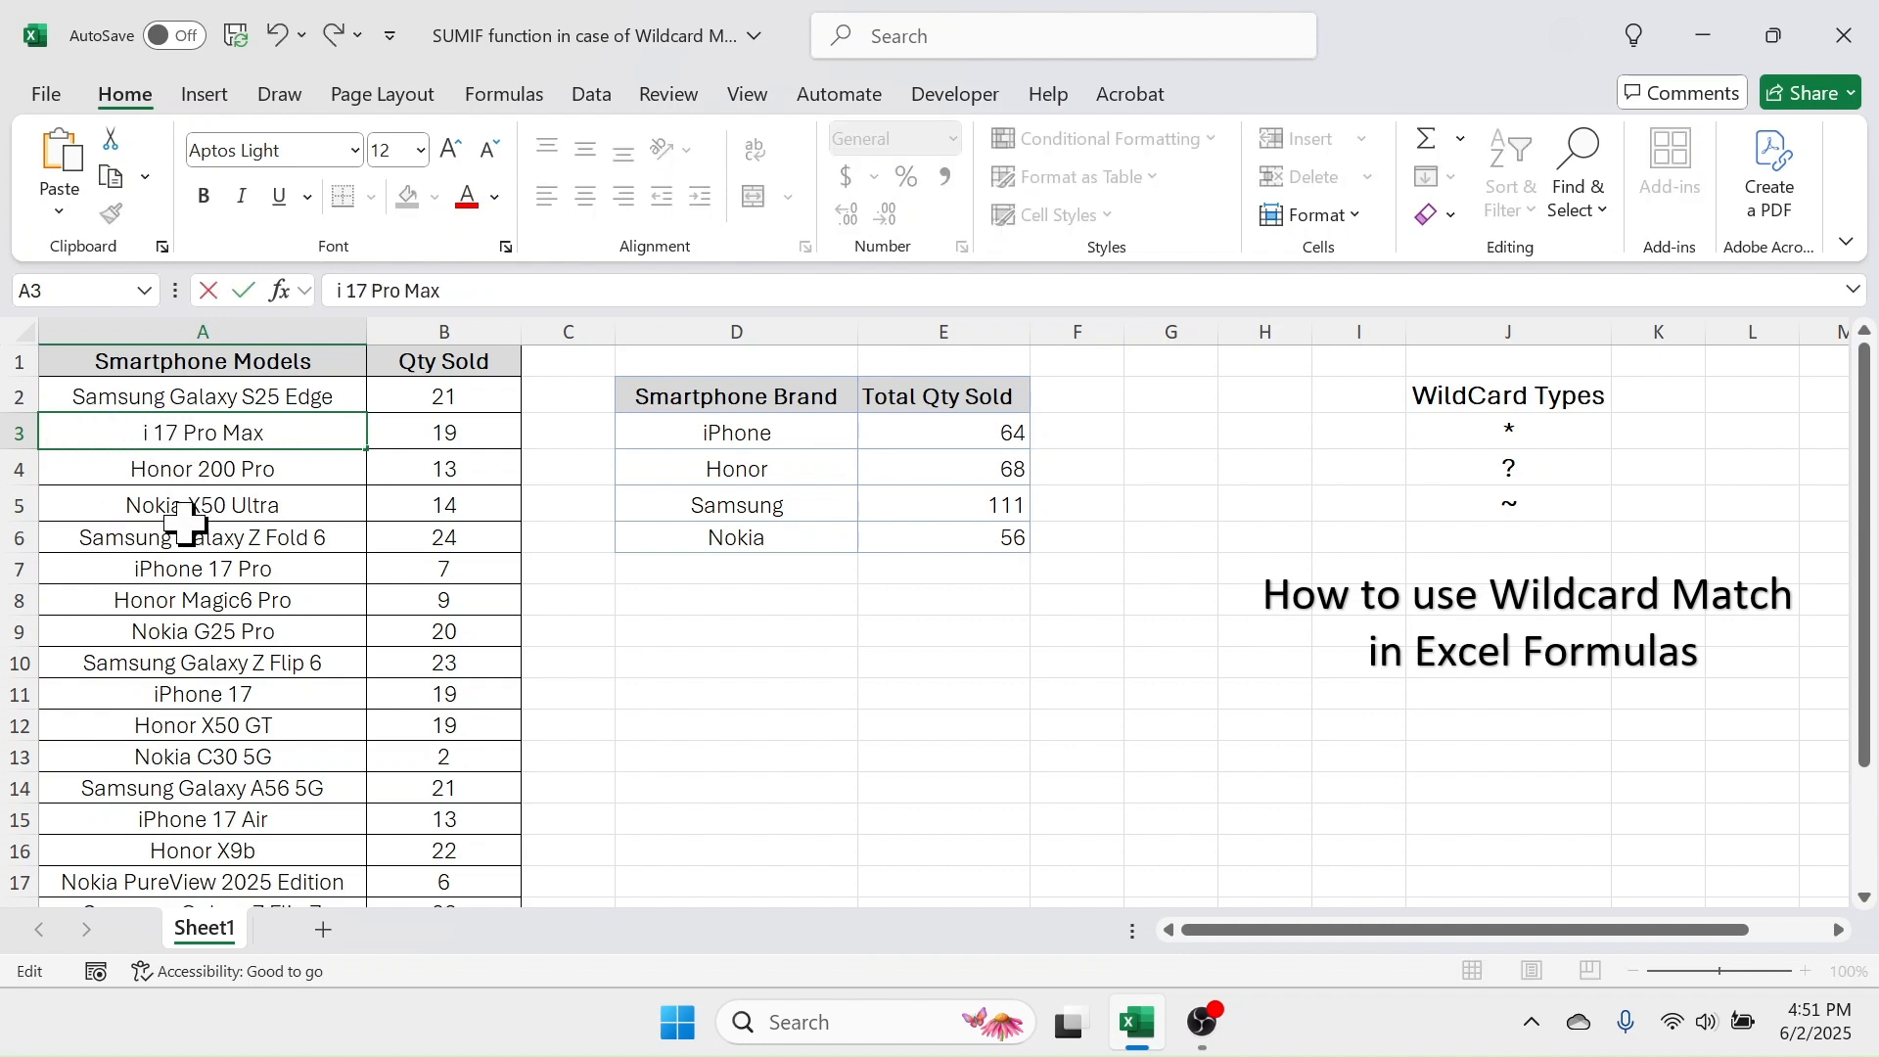
left_click(291, 434)
type("iPhone")
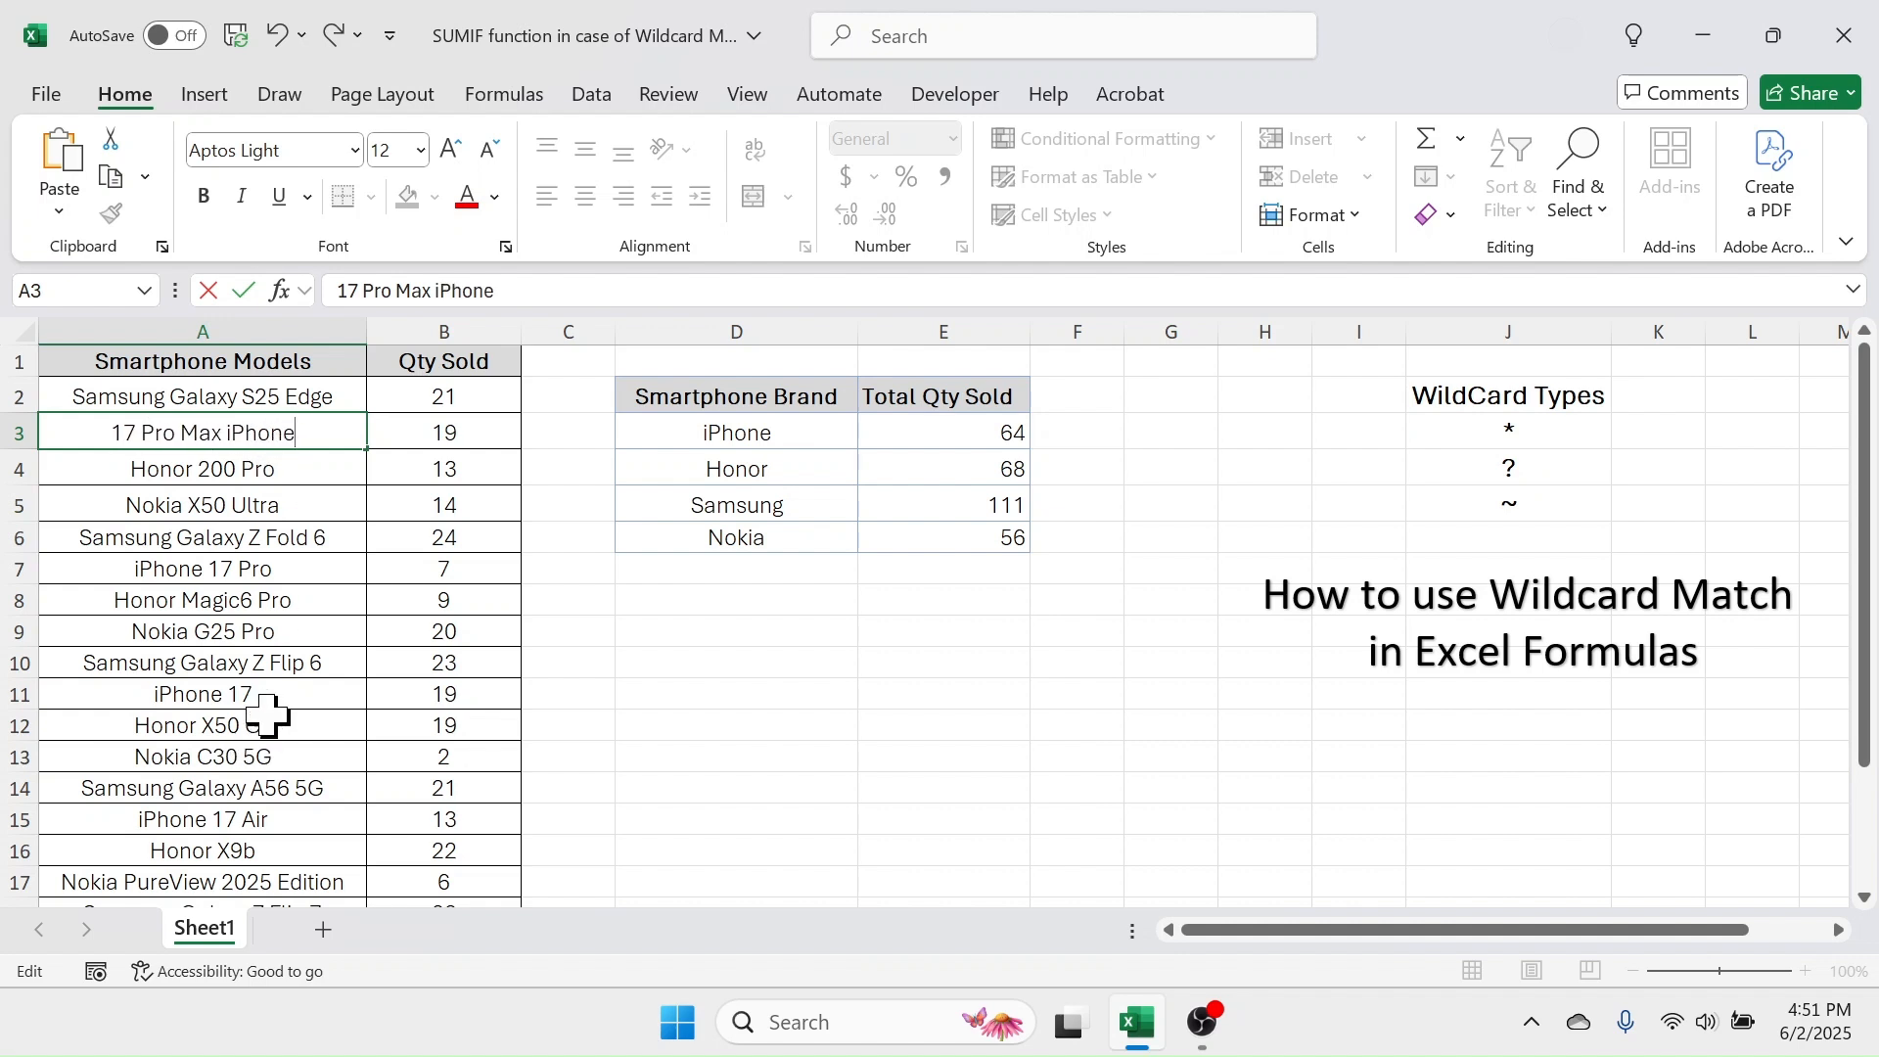
key("Return")
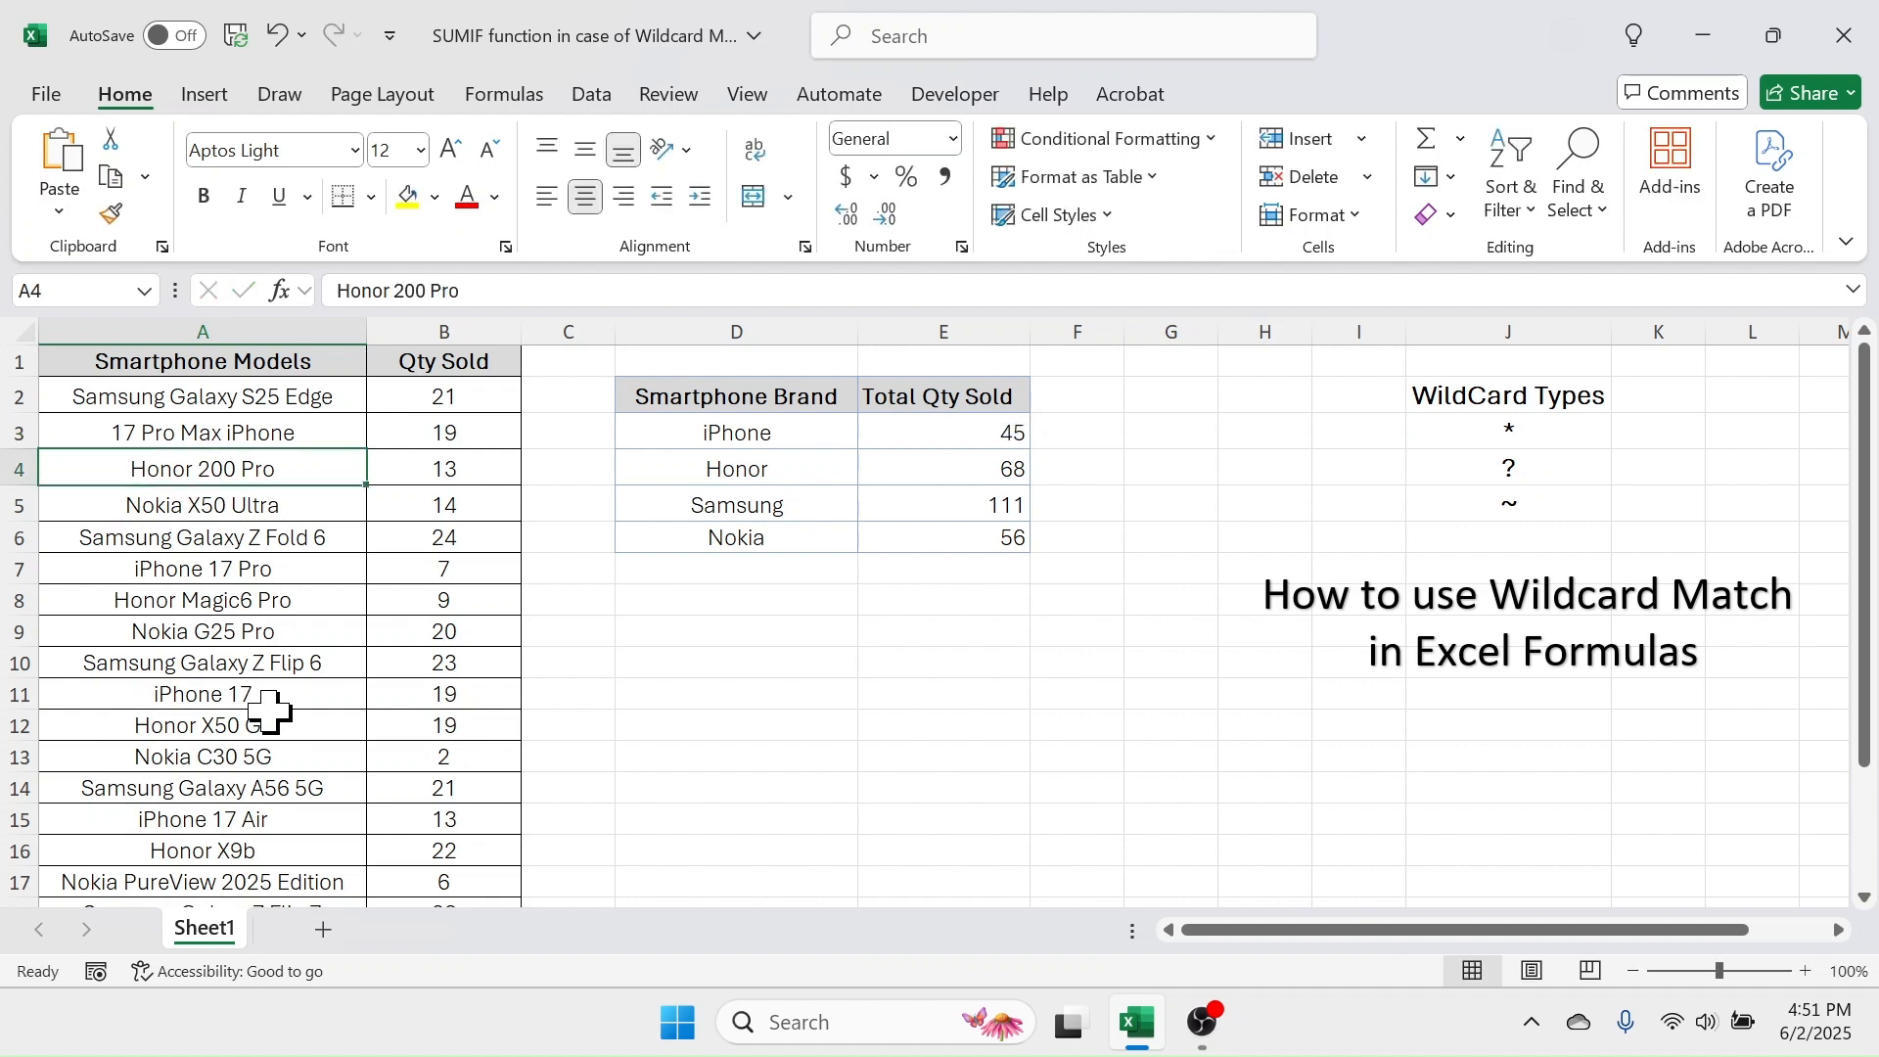
- Change the criteria in the E3 SUMIF formula to "*"&D3&"*" to match the brand anywhere in the model name
left_click(979, 443)
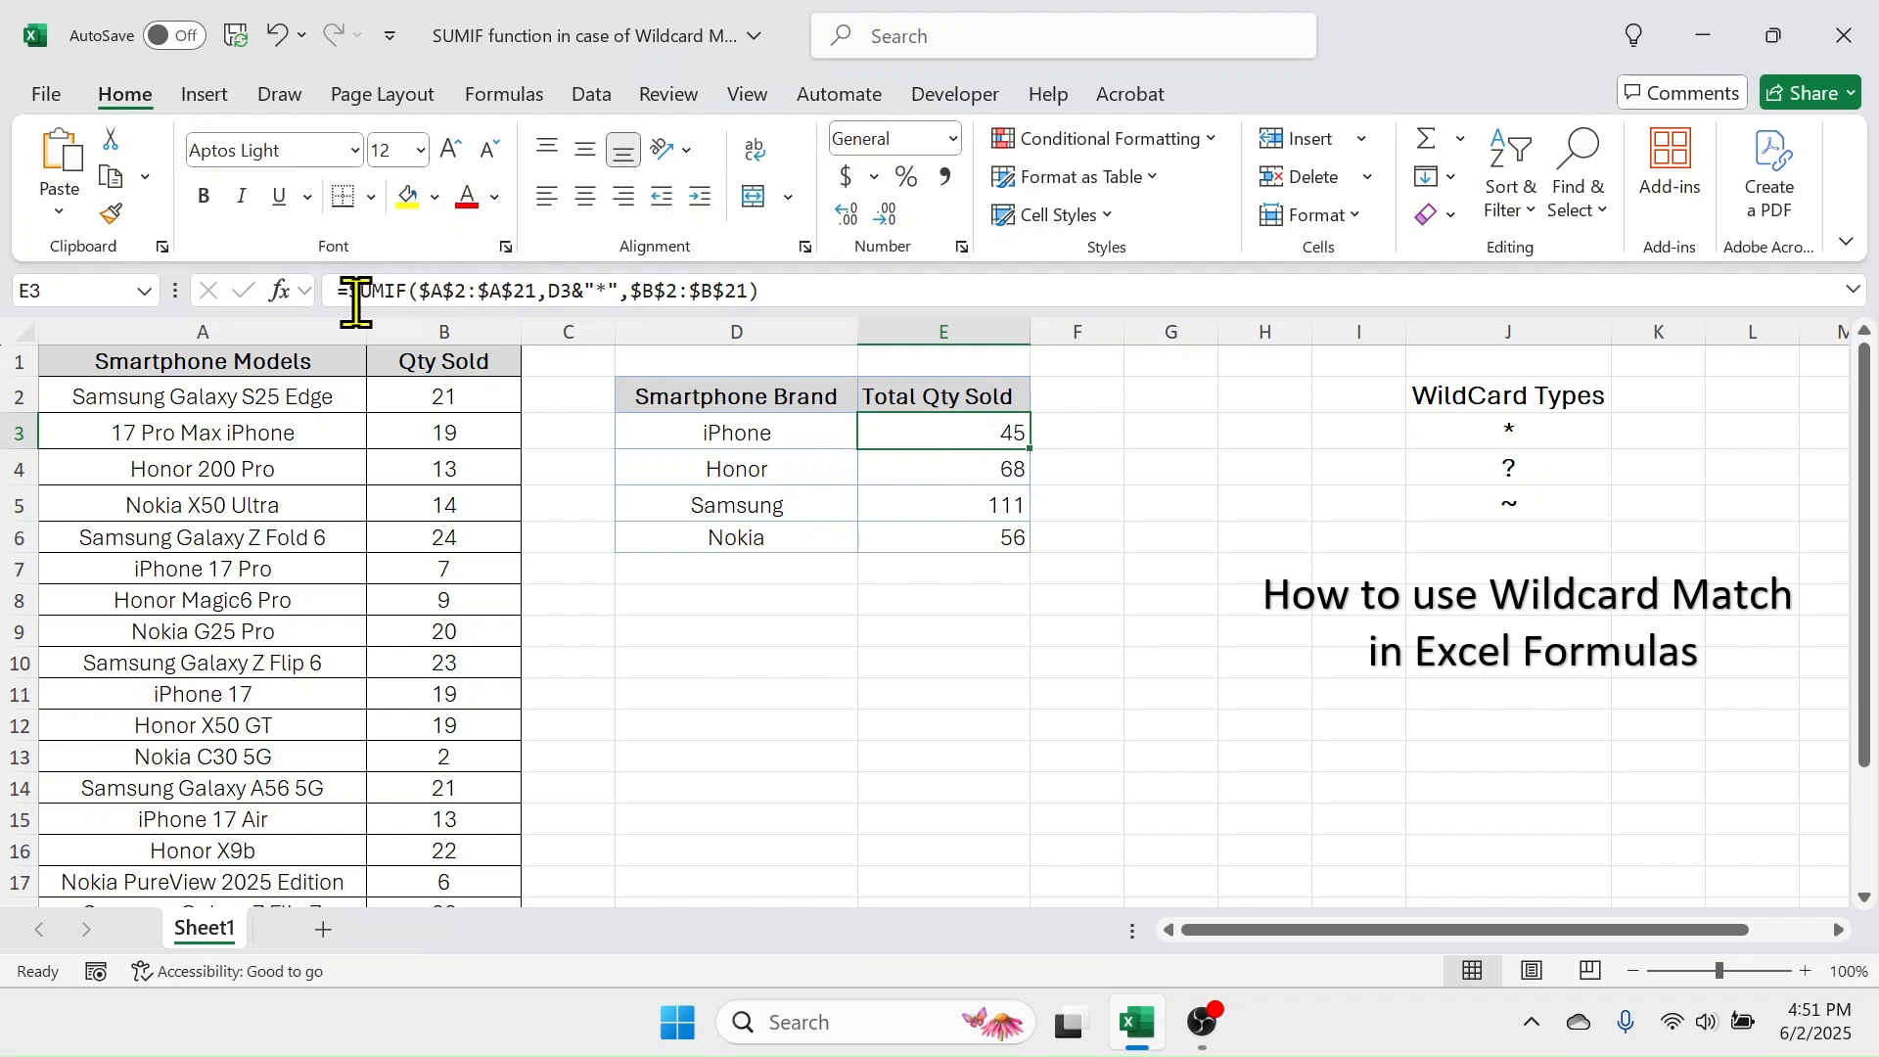
left_click_drag(189, 432, 476, 432)
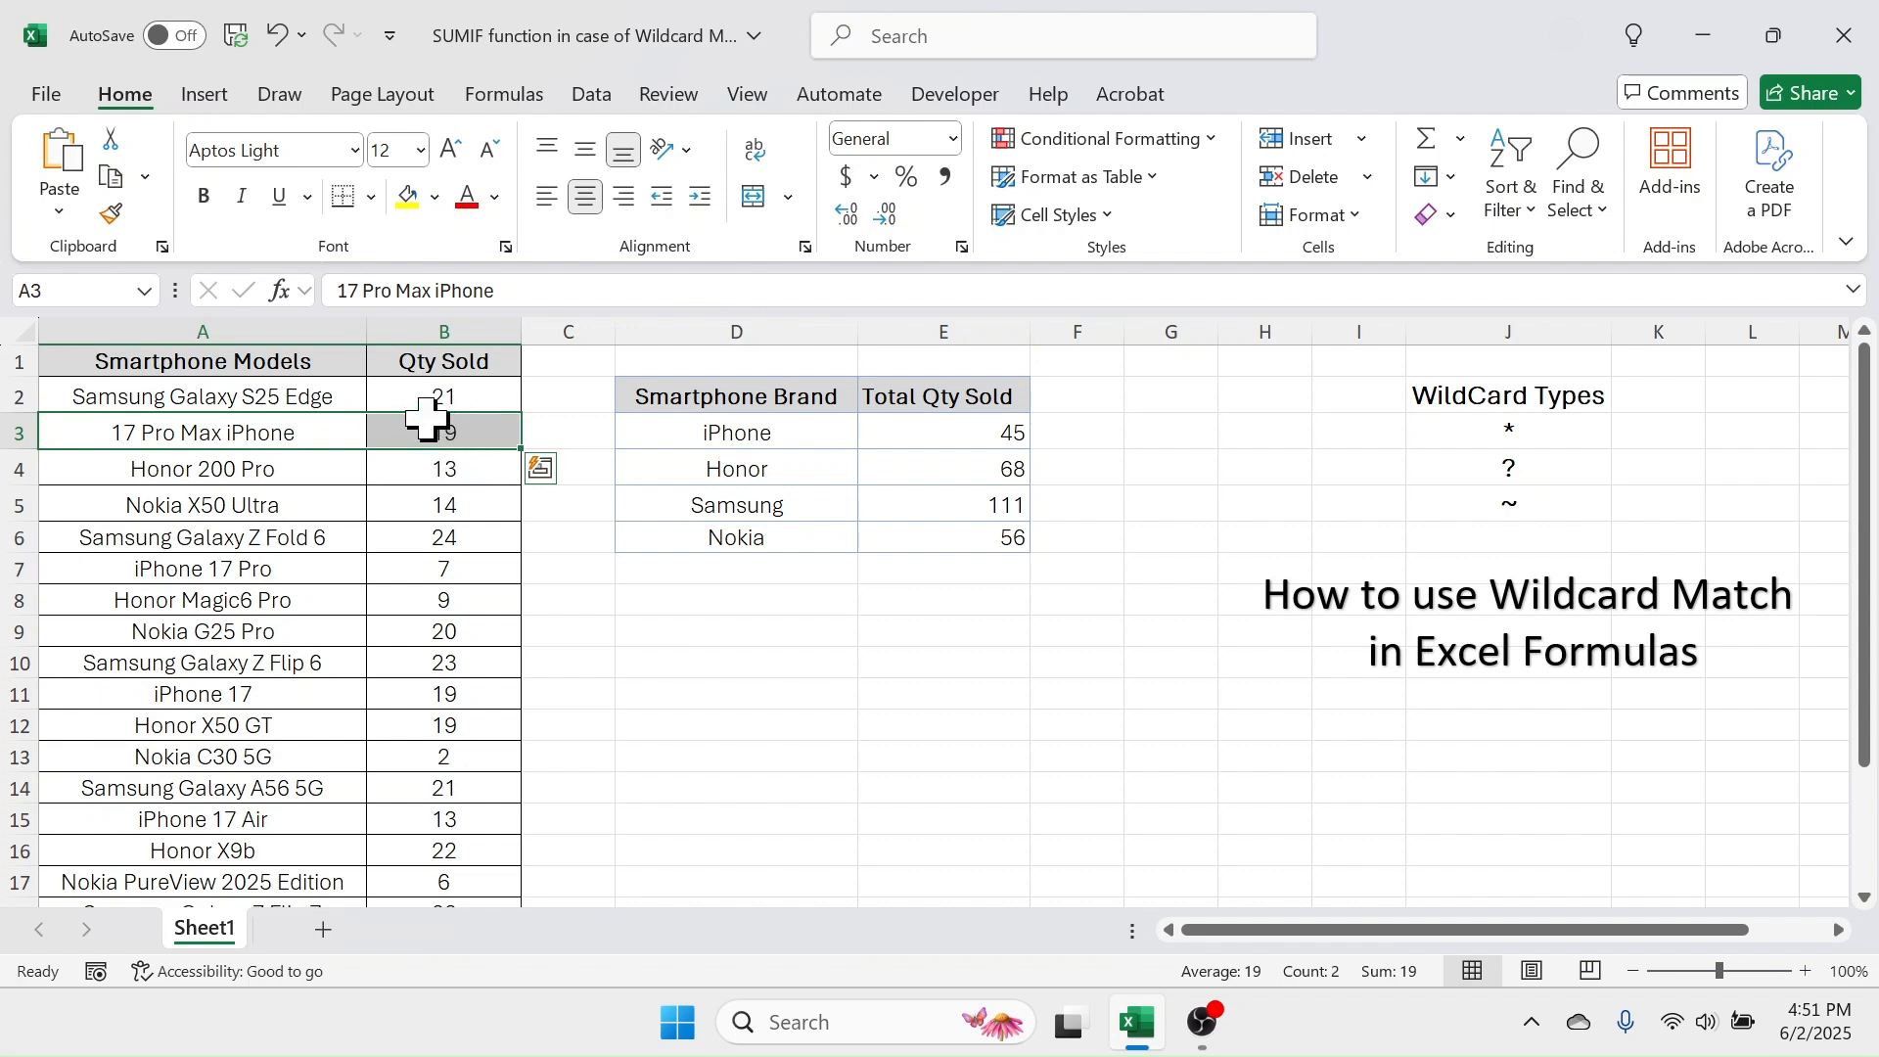
left_click(262, 437)
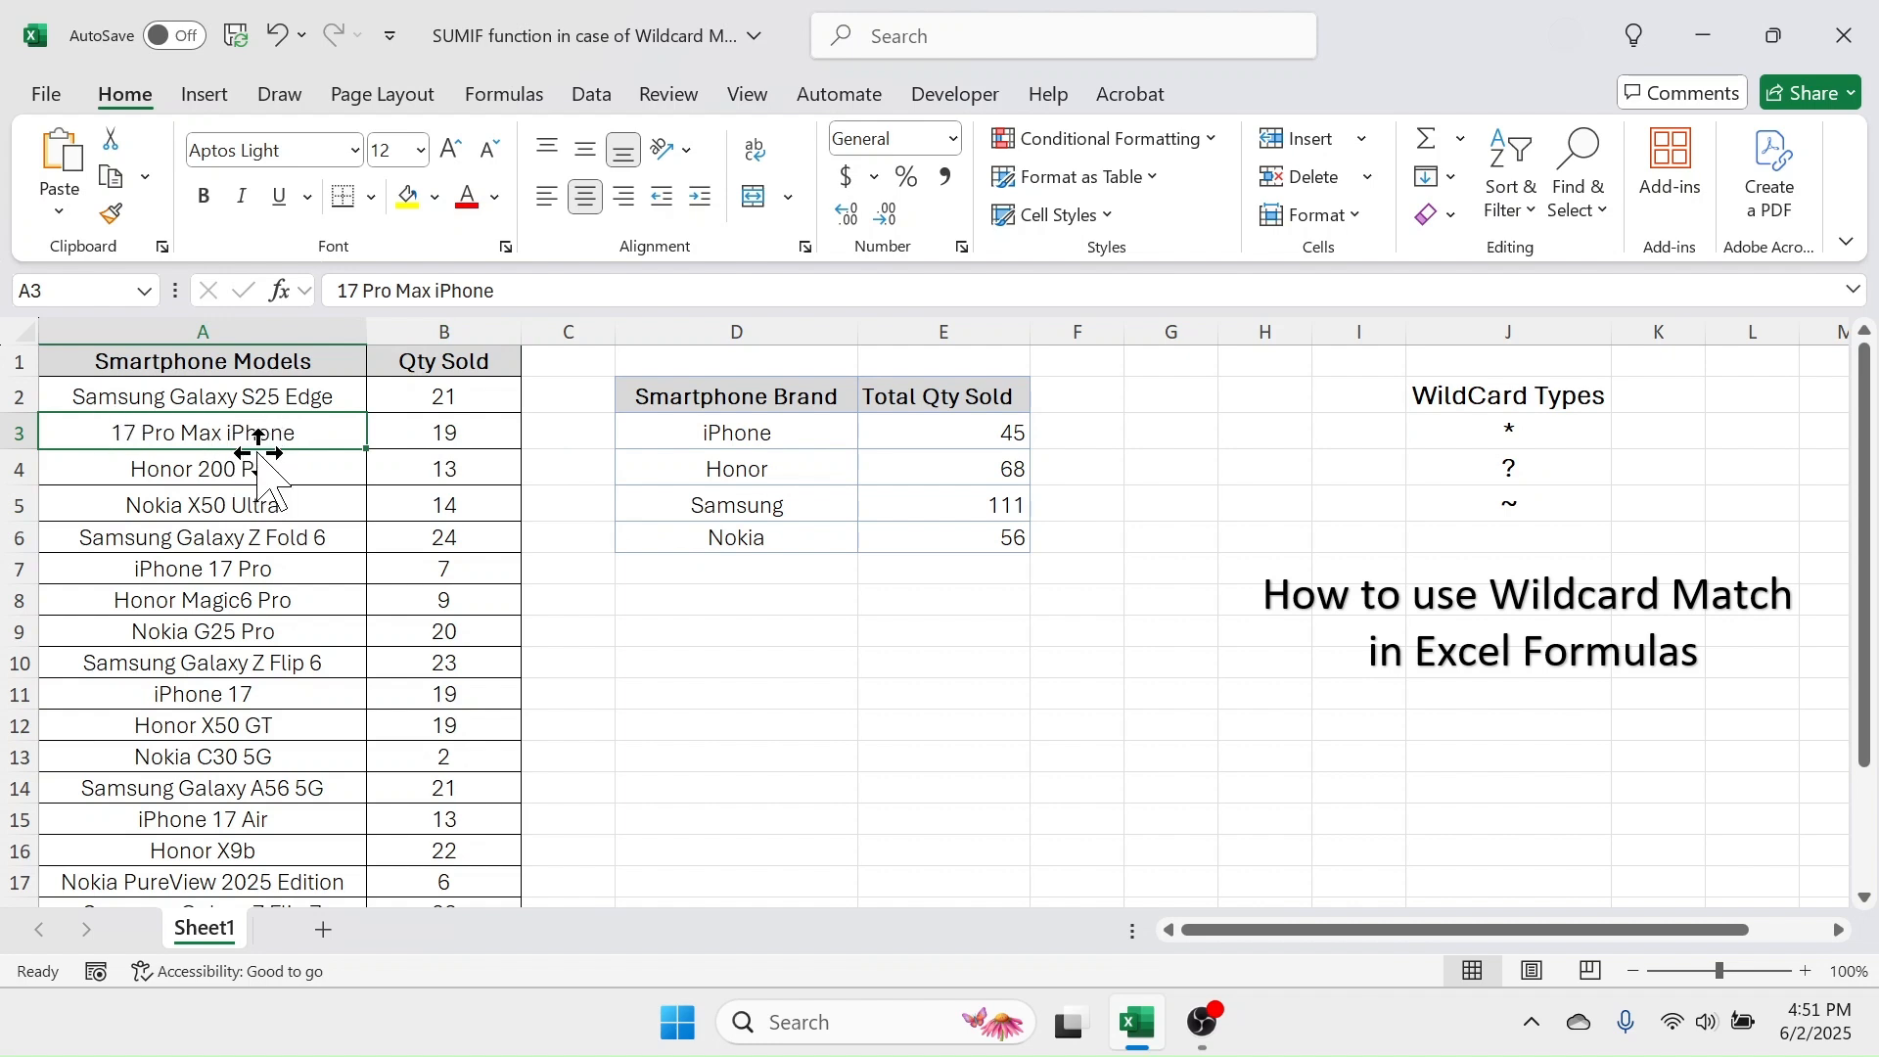
double_click(1003, 428)
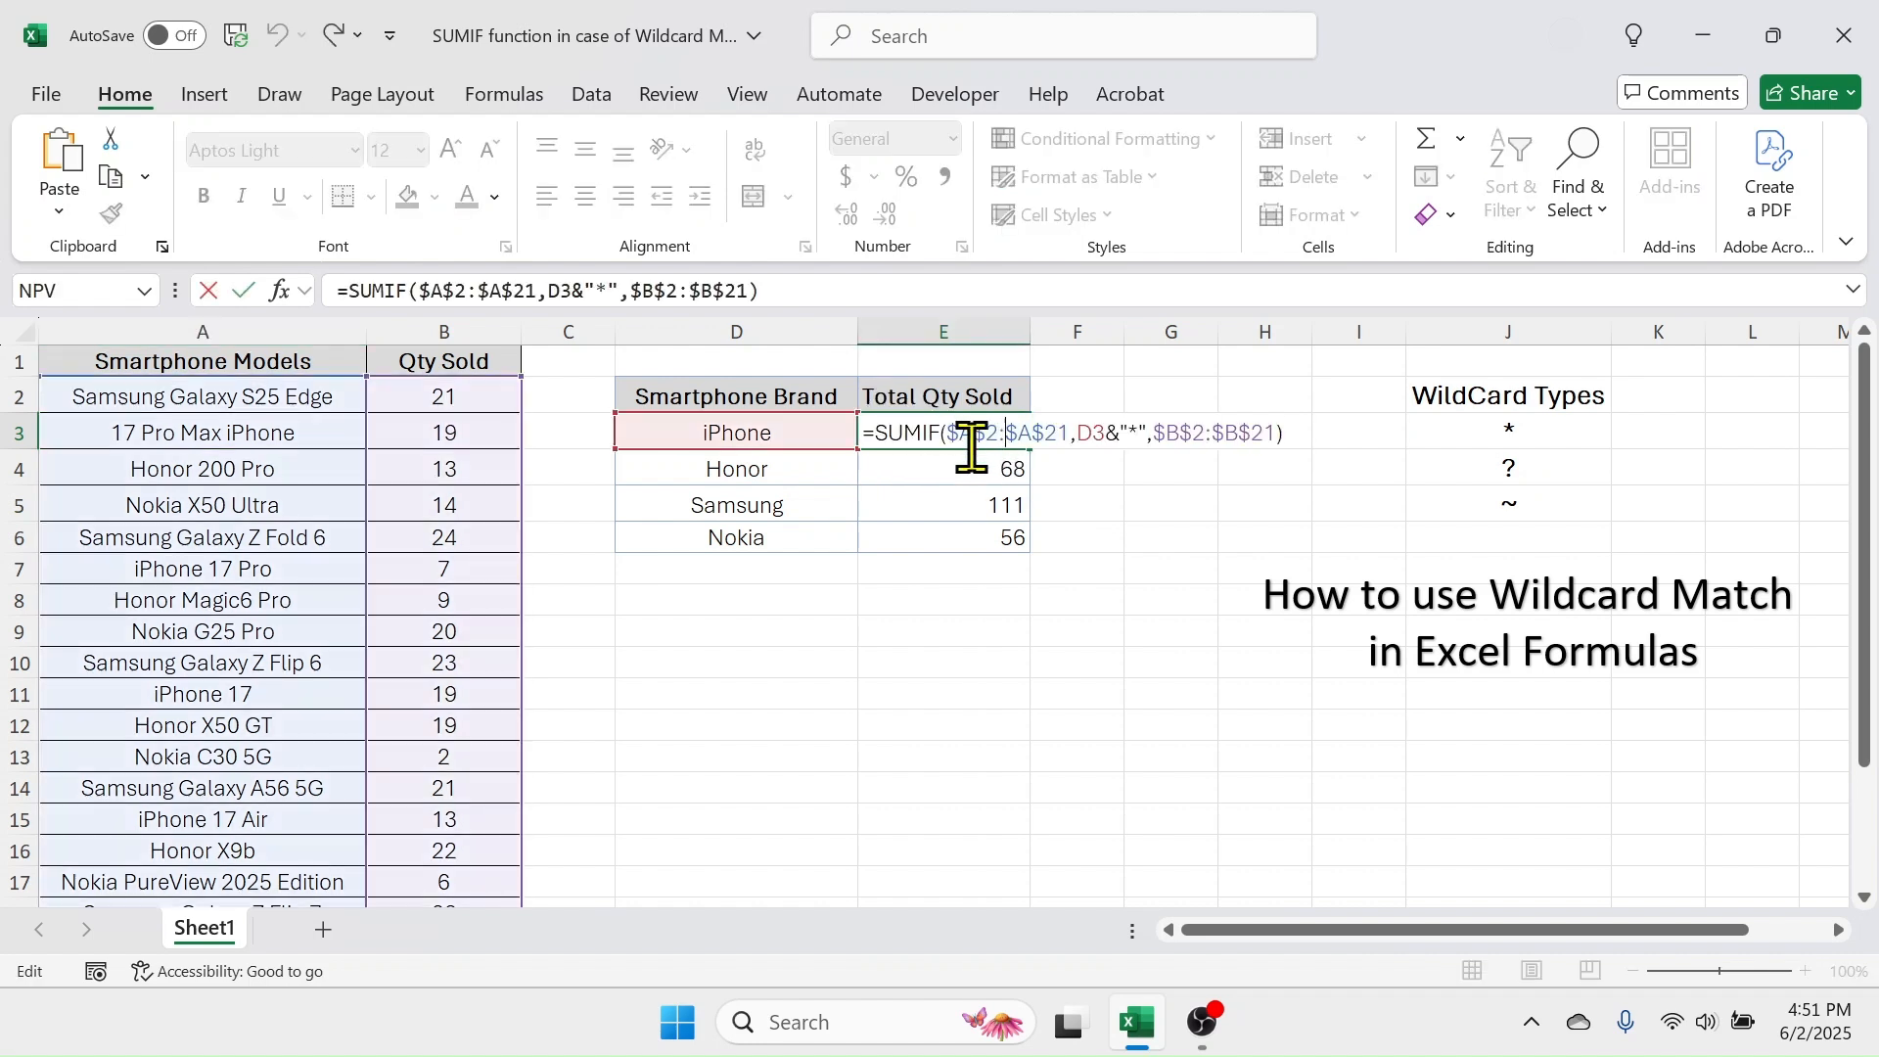
left_click(1077, 432)
type("\"")
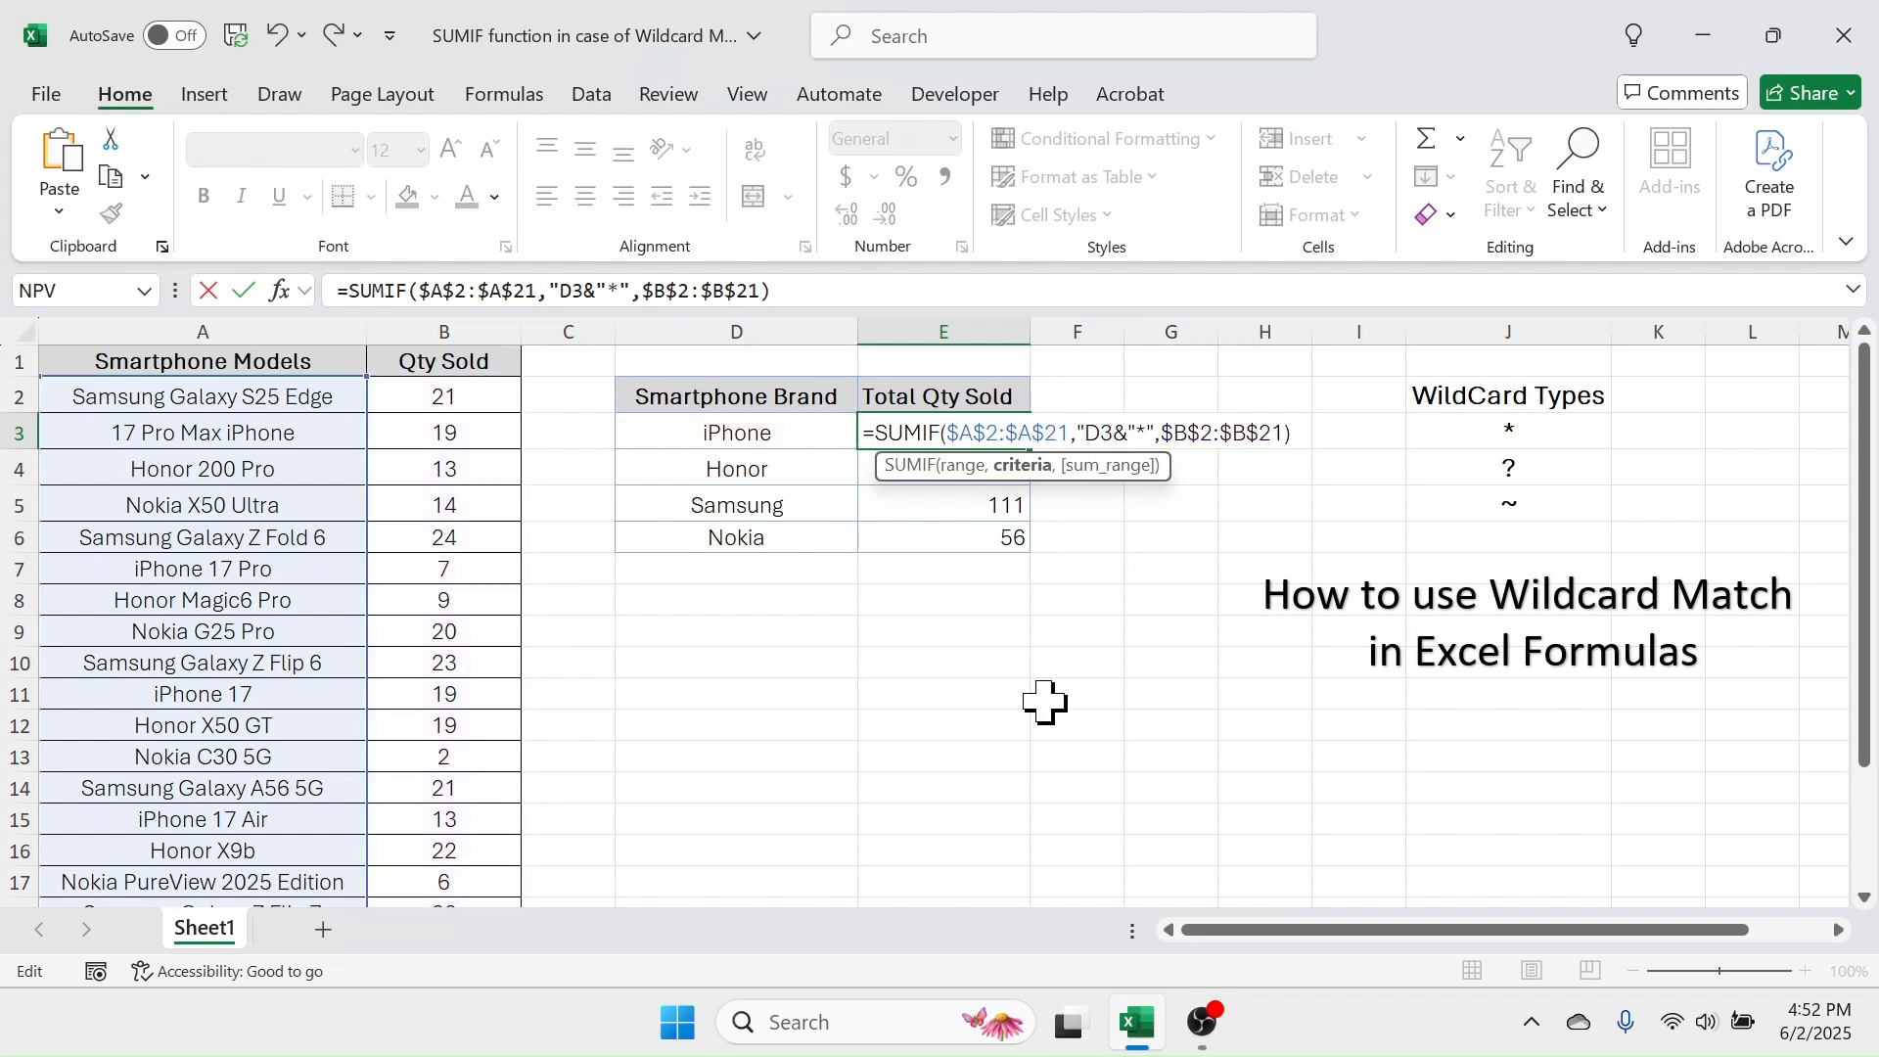
type("*\"")
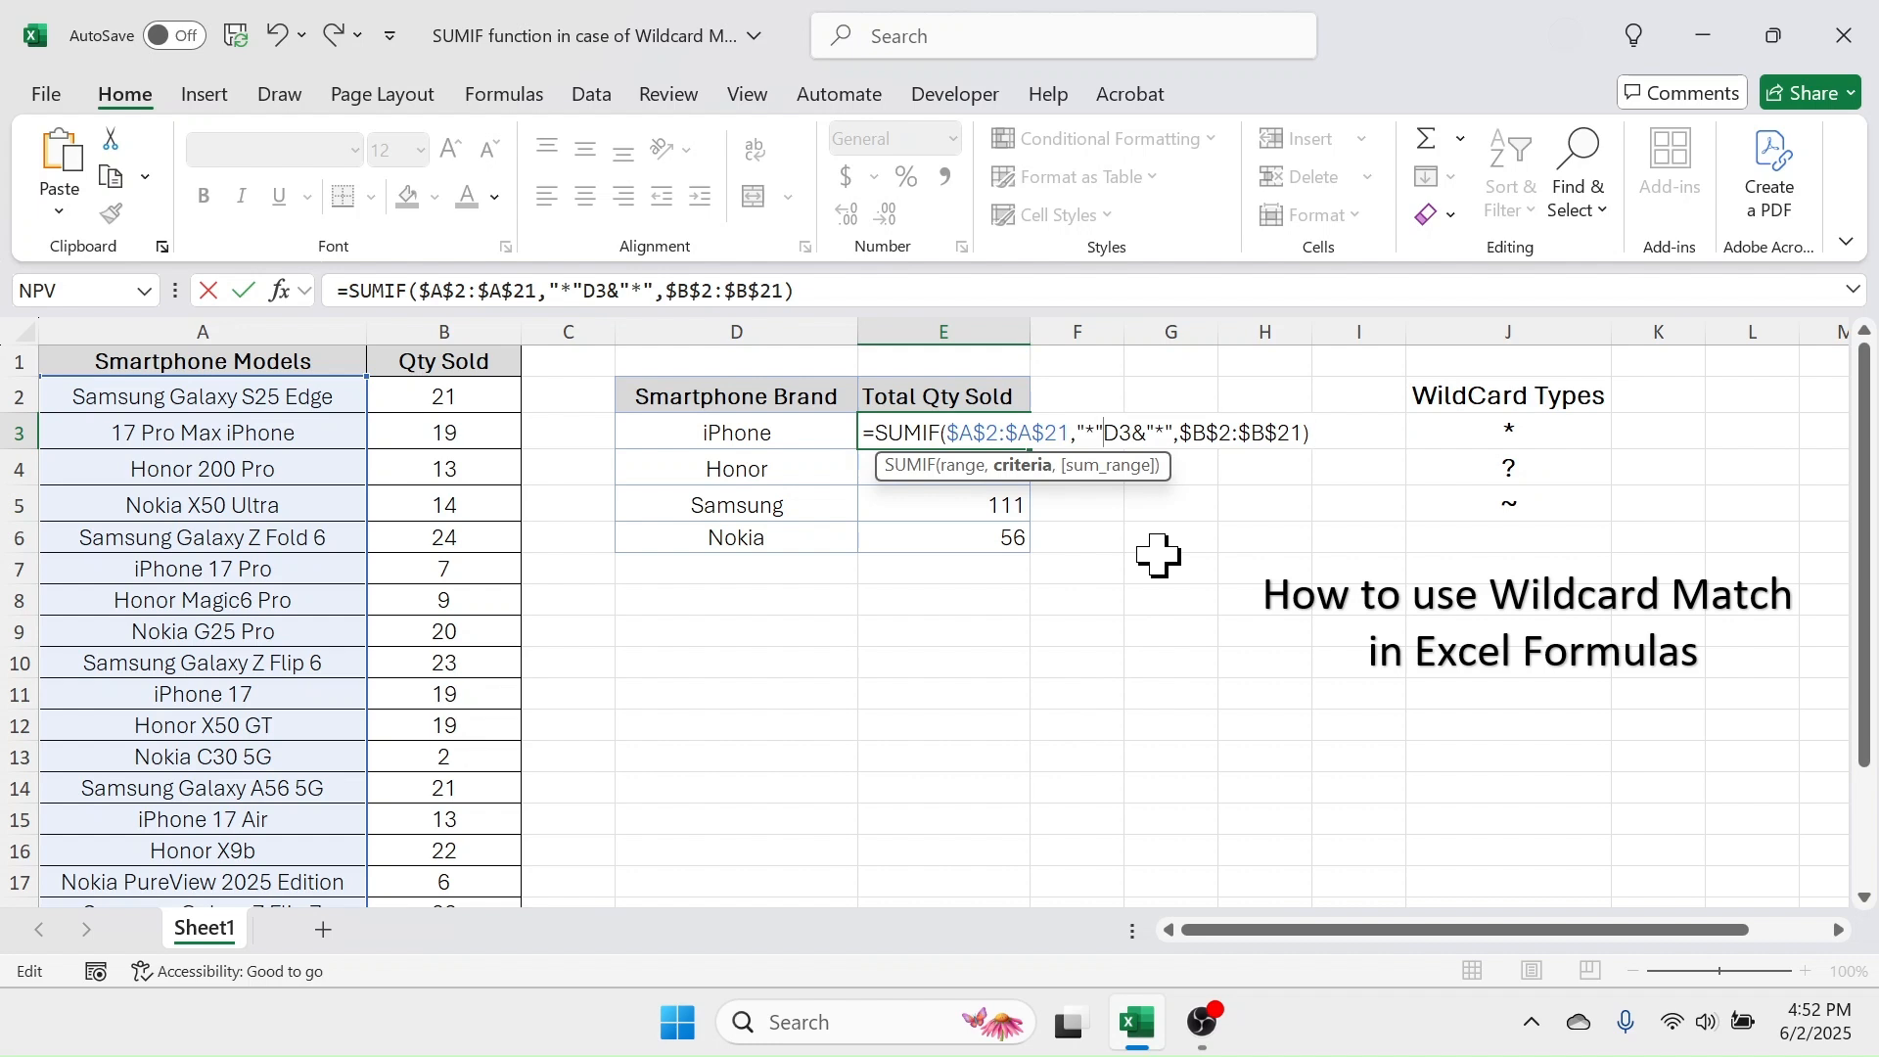
type("&")
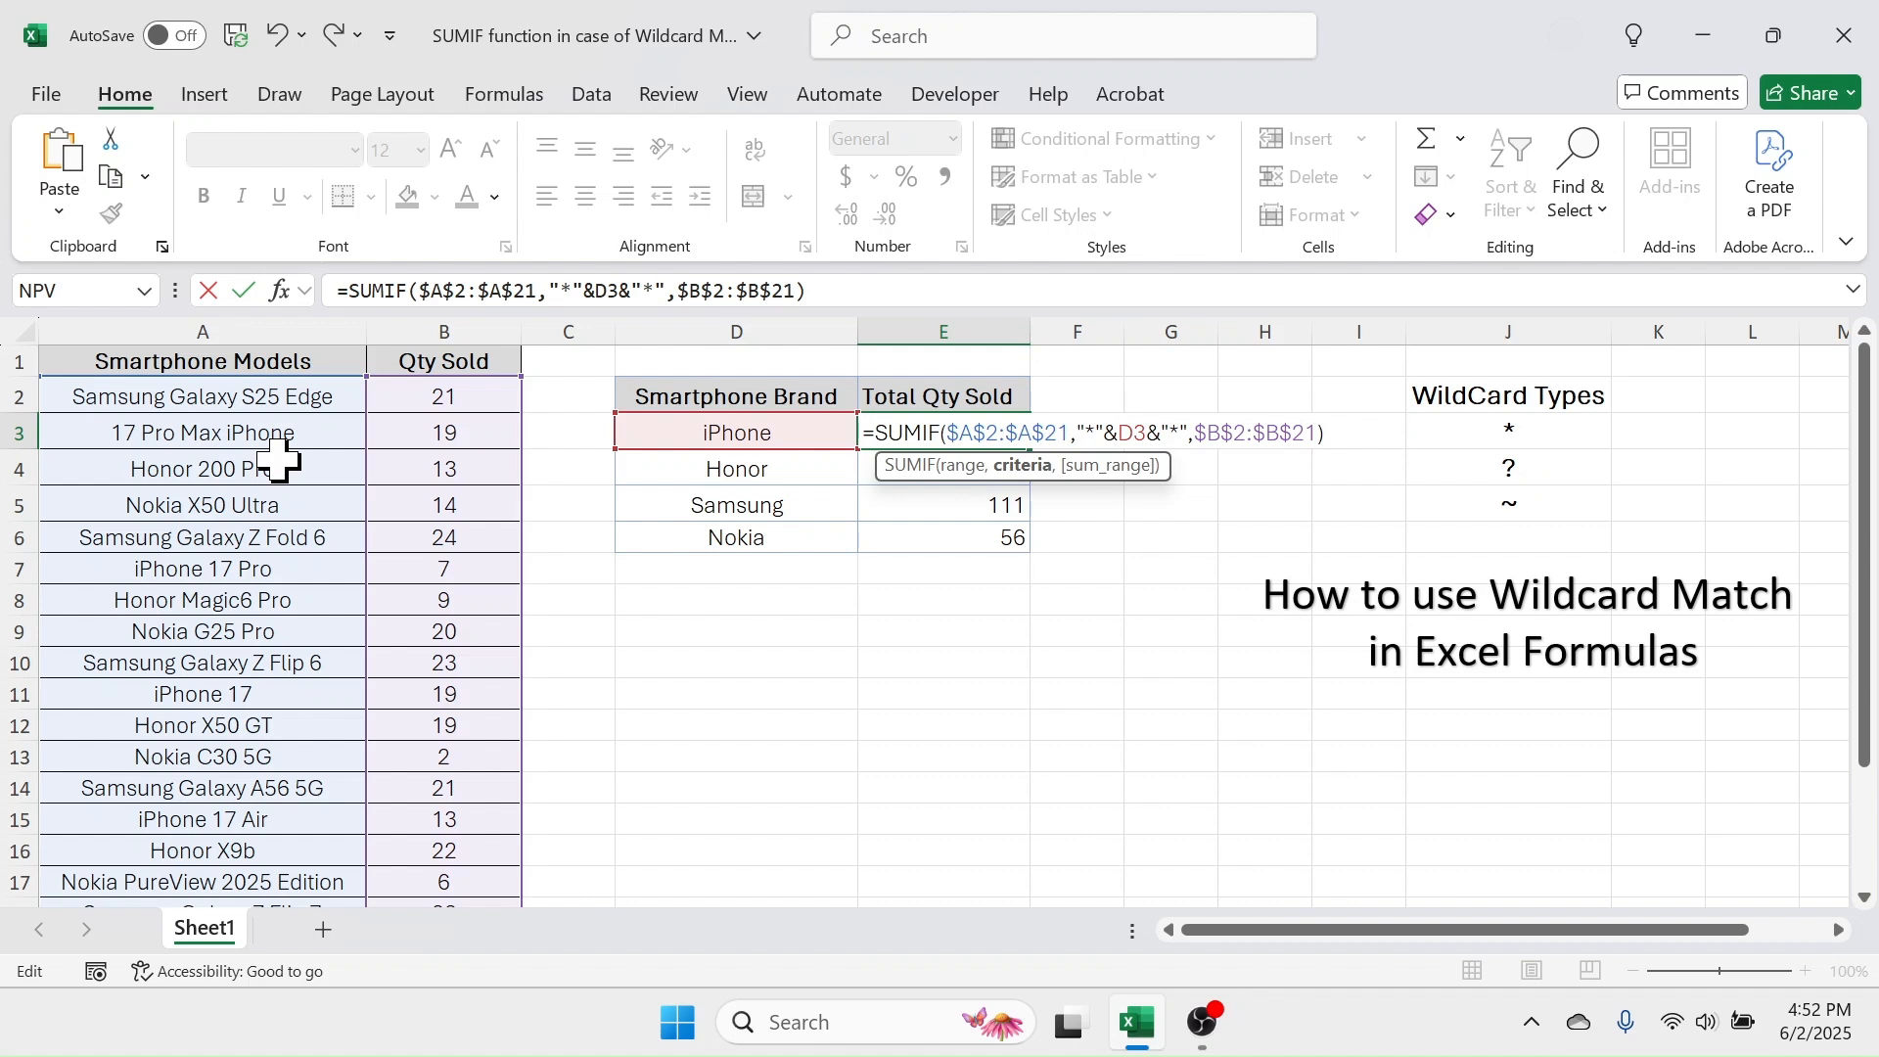
key("Return")
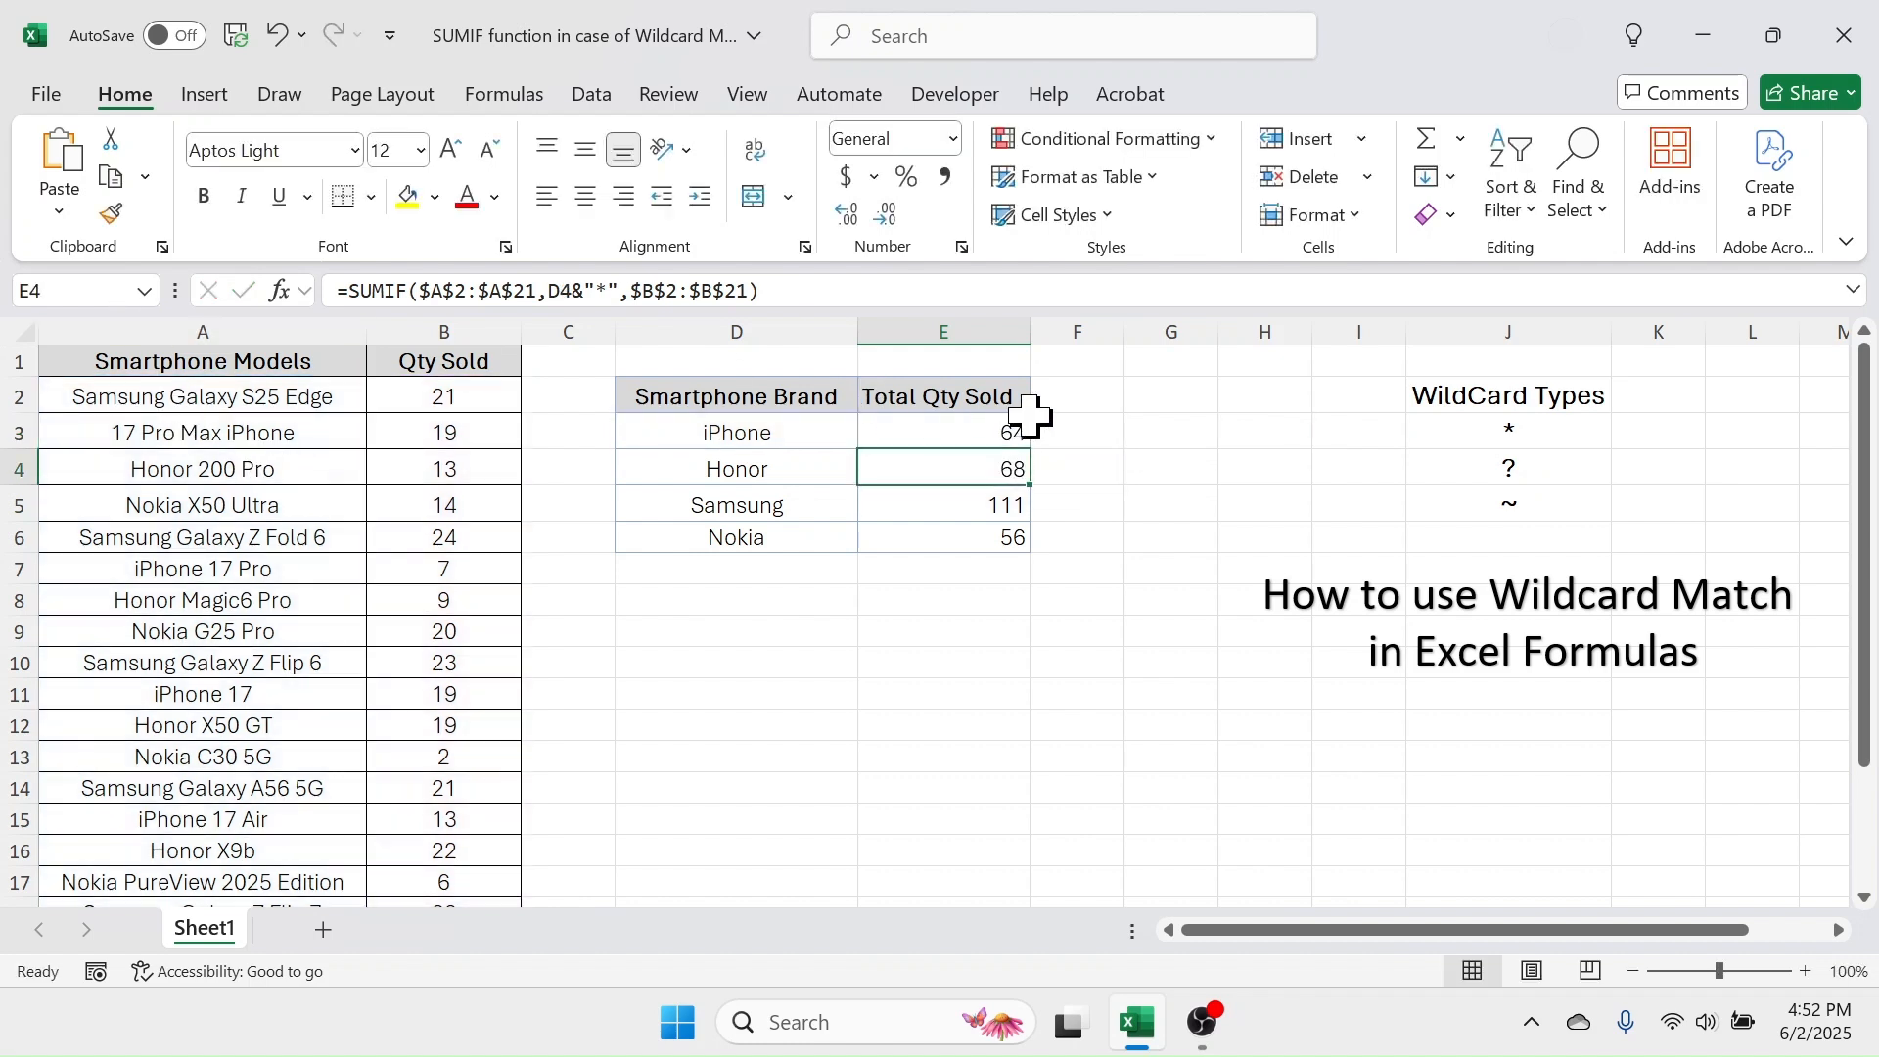
left_click(964, 431)
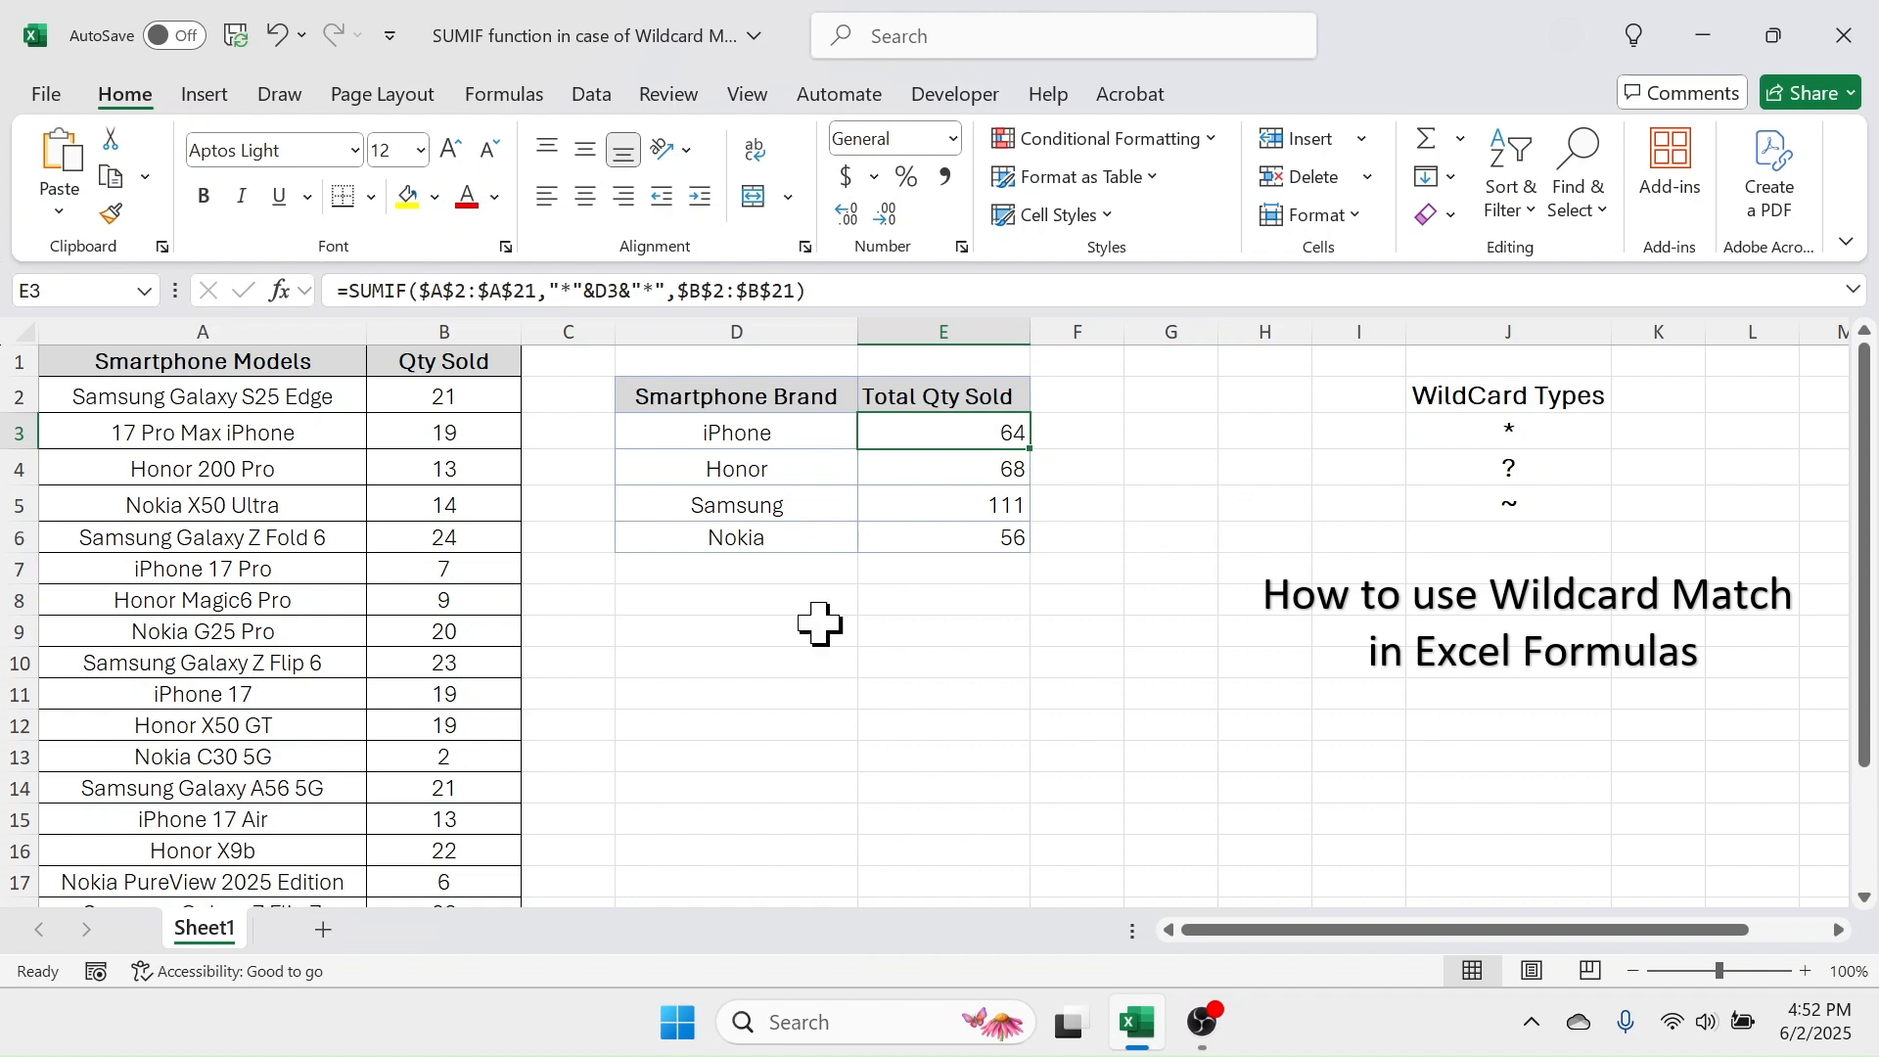
- Enter the sample values A, AB, C, ABC, D and AR in cells D10 to D15
left_click(705, 661)
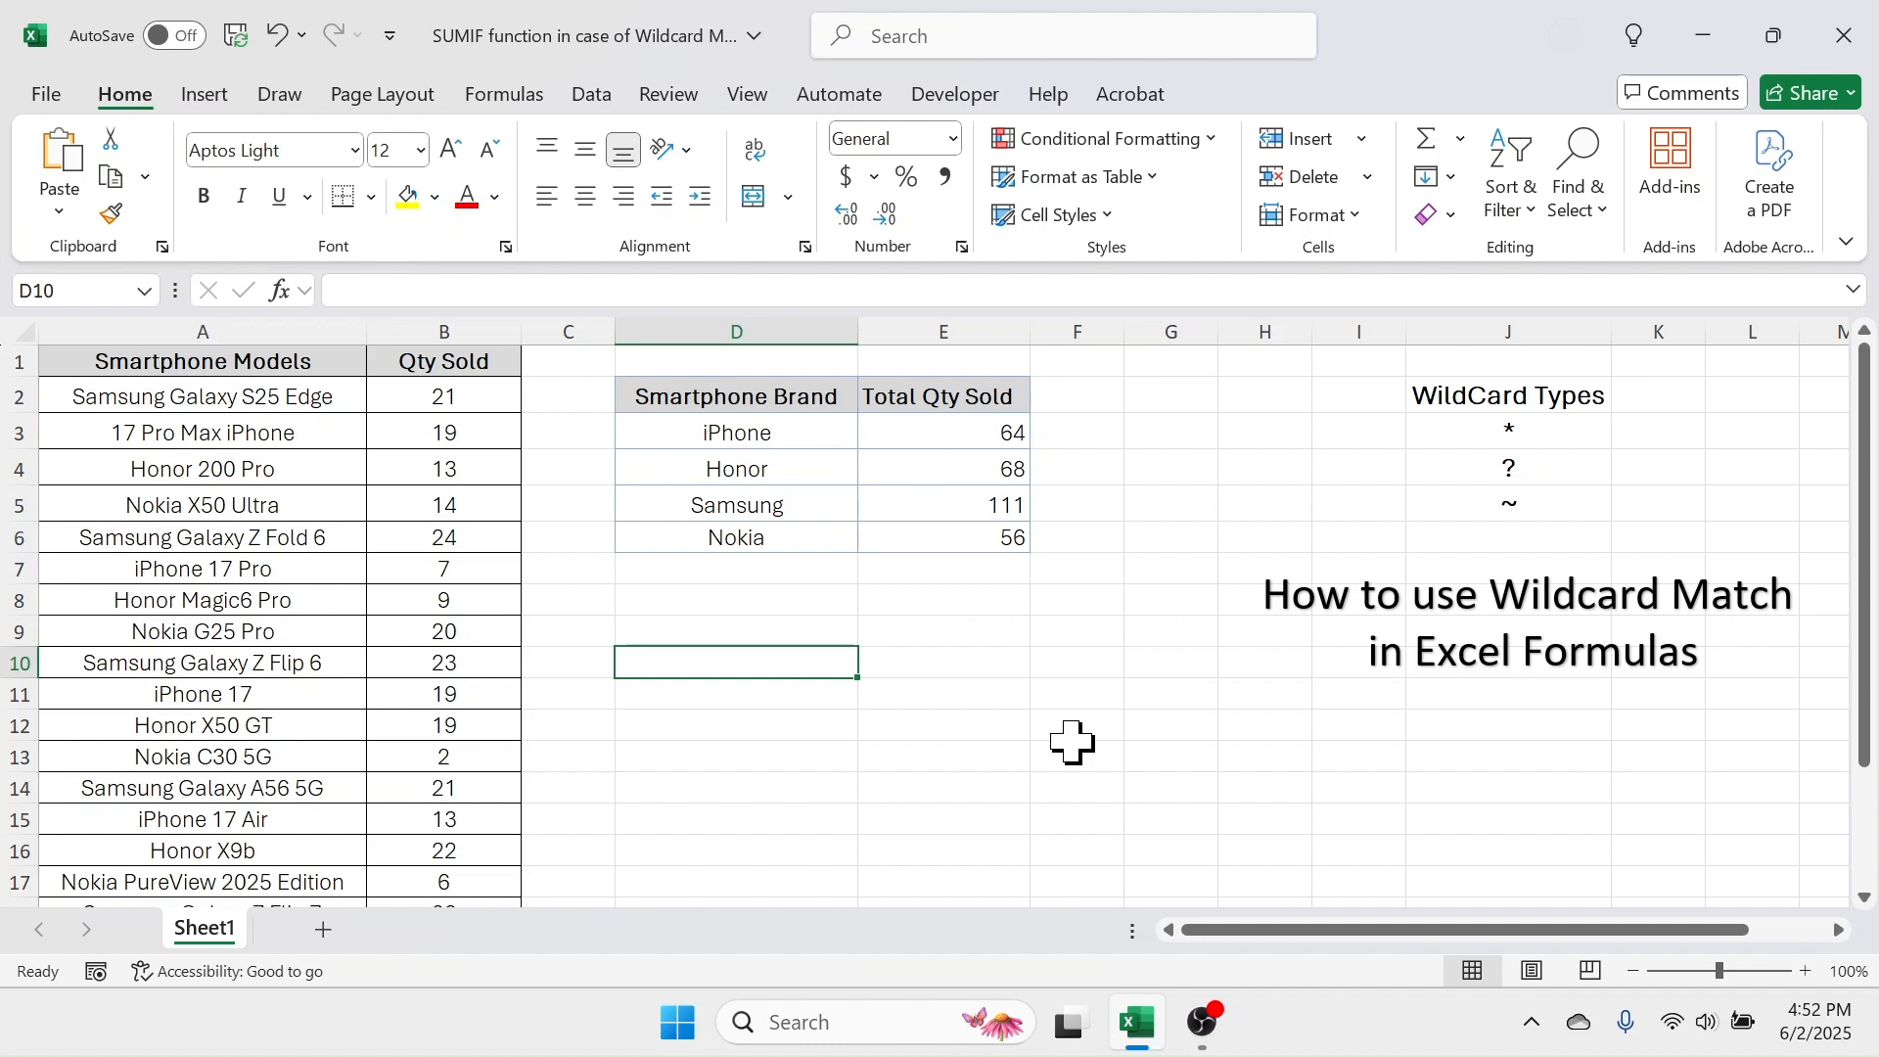
type("A")
key("Return")
type("AB")
key("Return")
type("C")
key("Return")
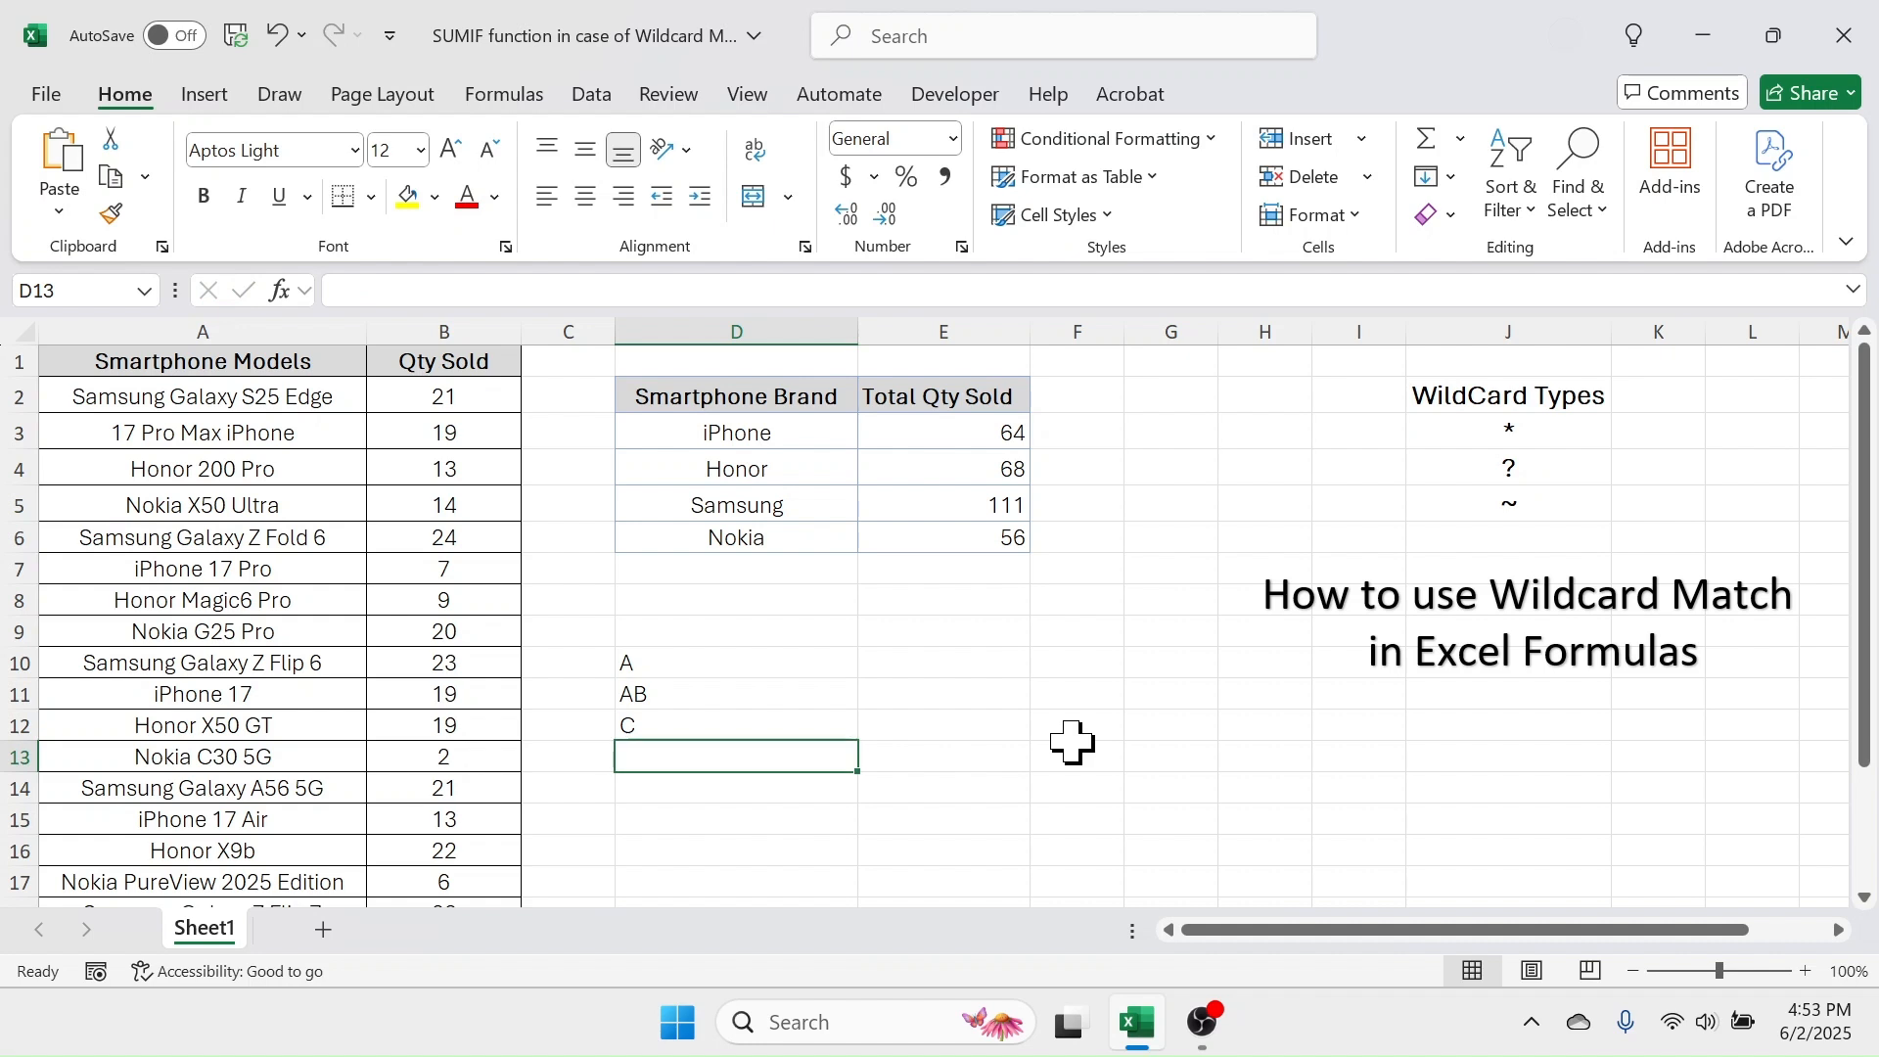
type("ABC")
key("Return")
type("D")
key("Return")
type("AR")
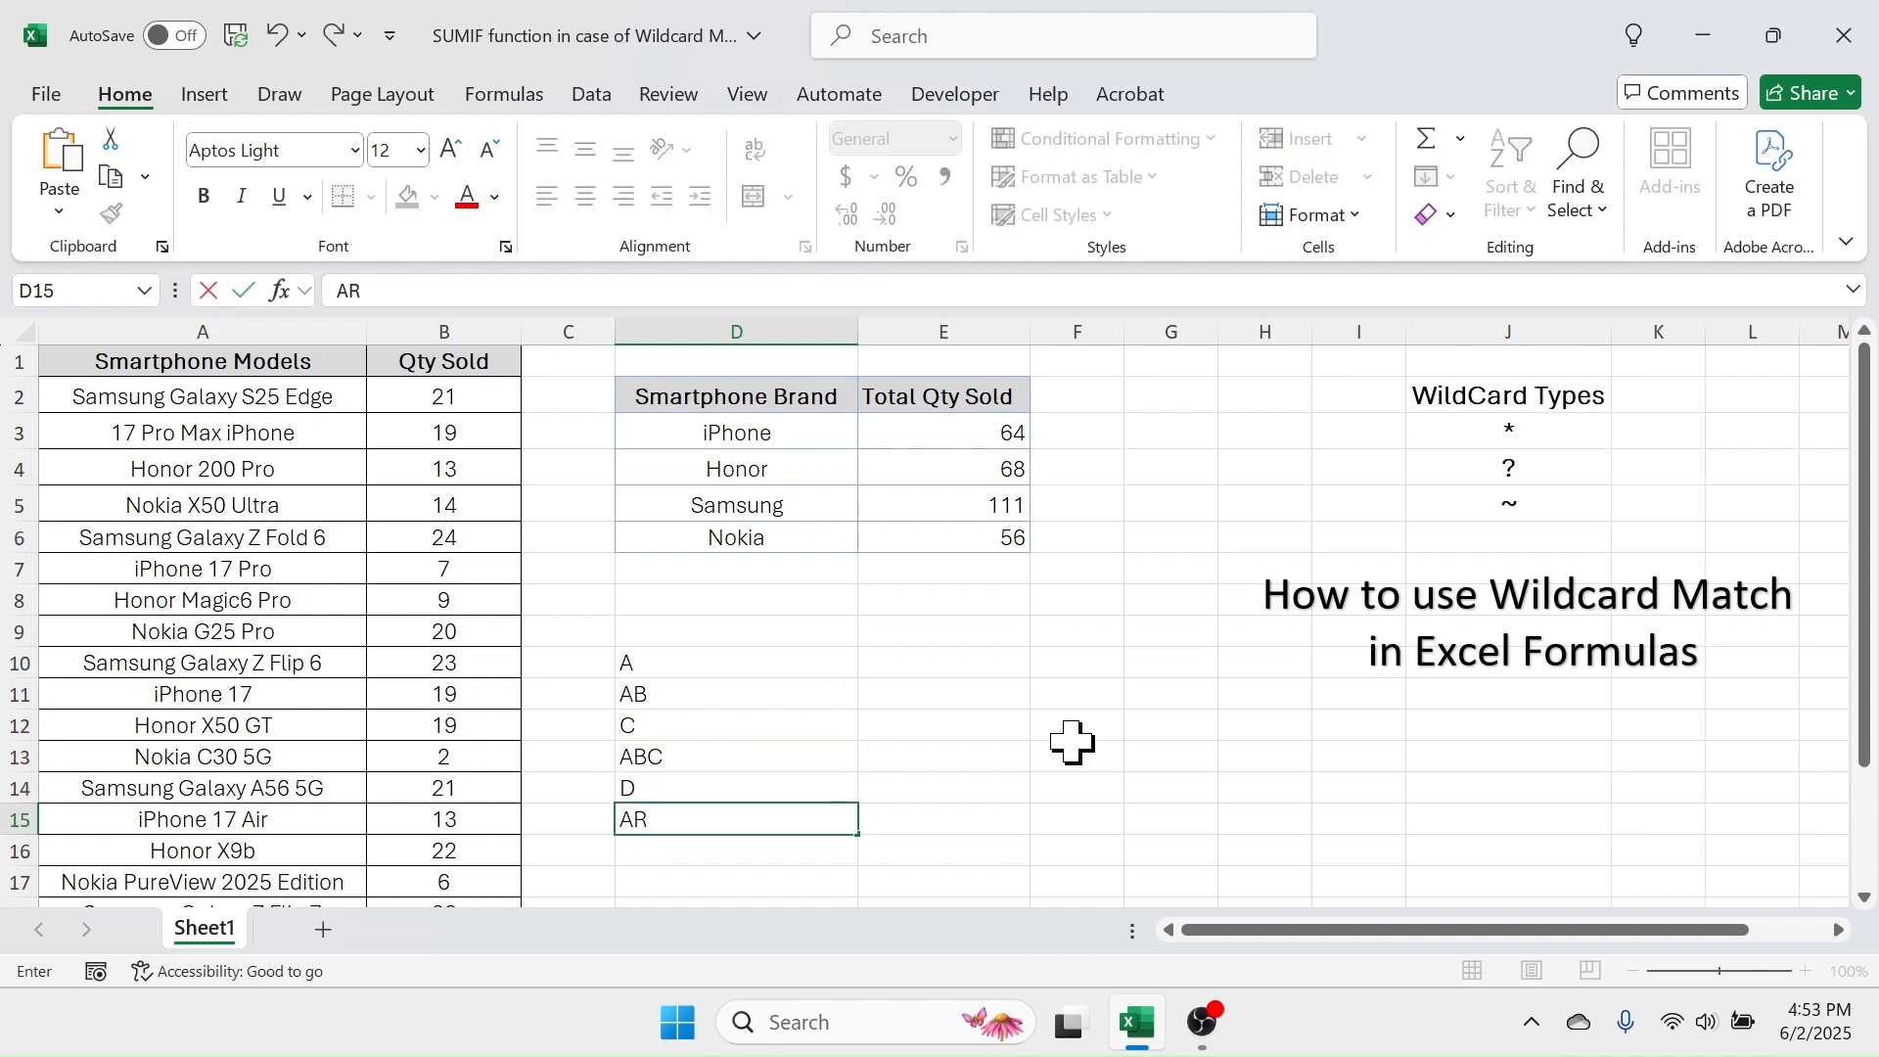
key("Return")
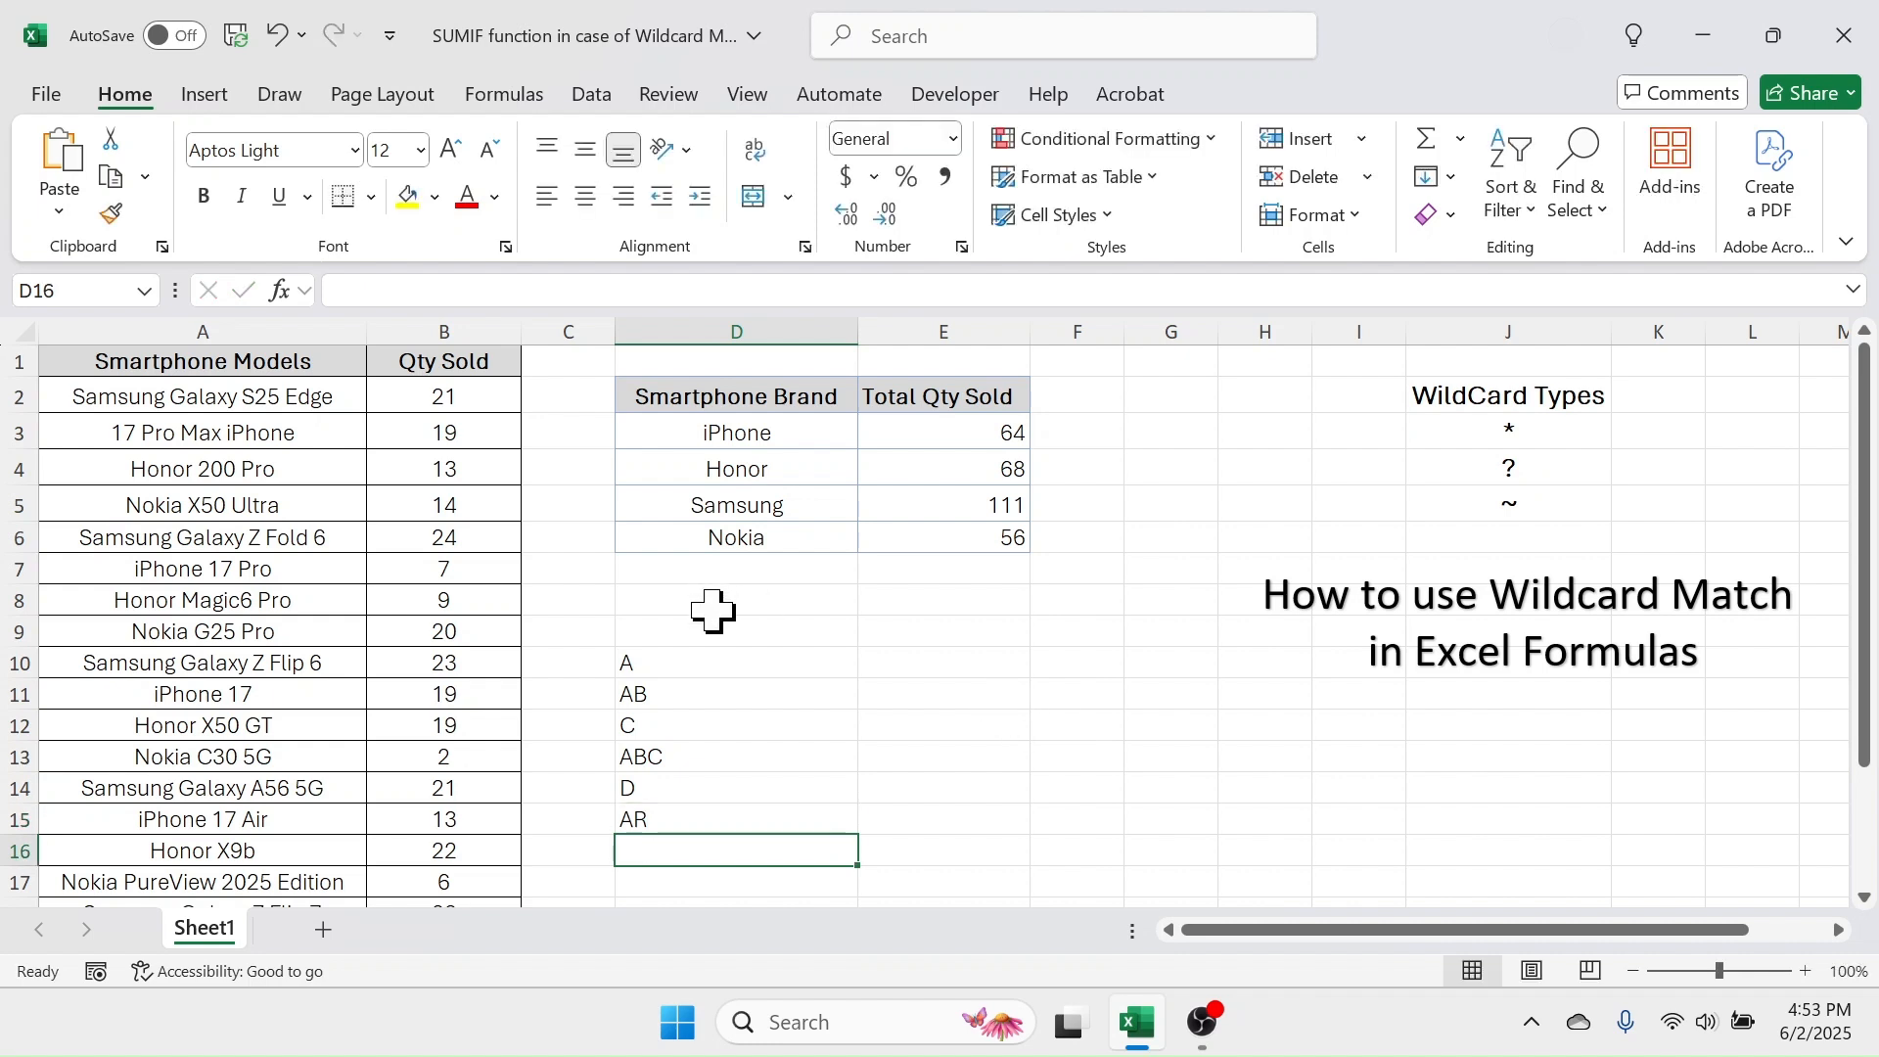
- Count the two-character entries of the sample list in F10 with the formula =COUNTIF(D10:D15,"??")
left_click_drag(713, 667, 704, 813)
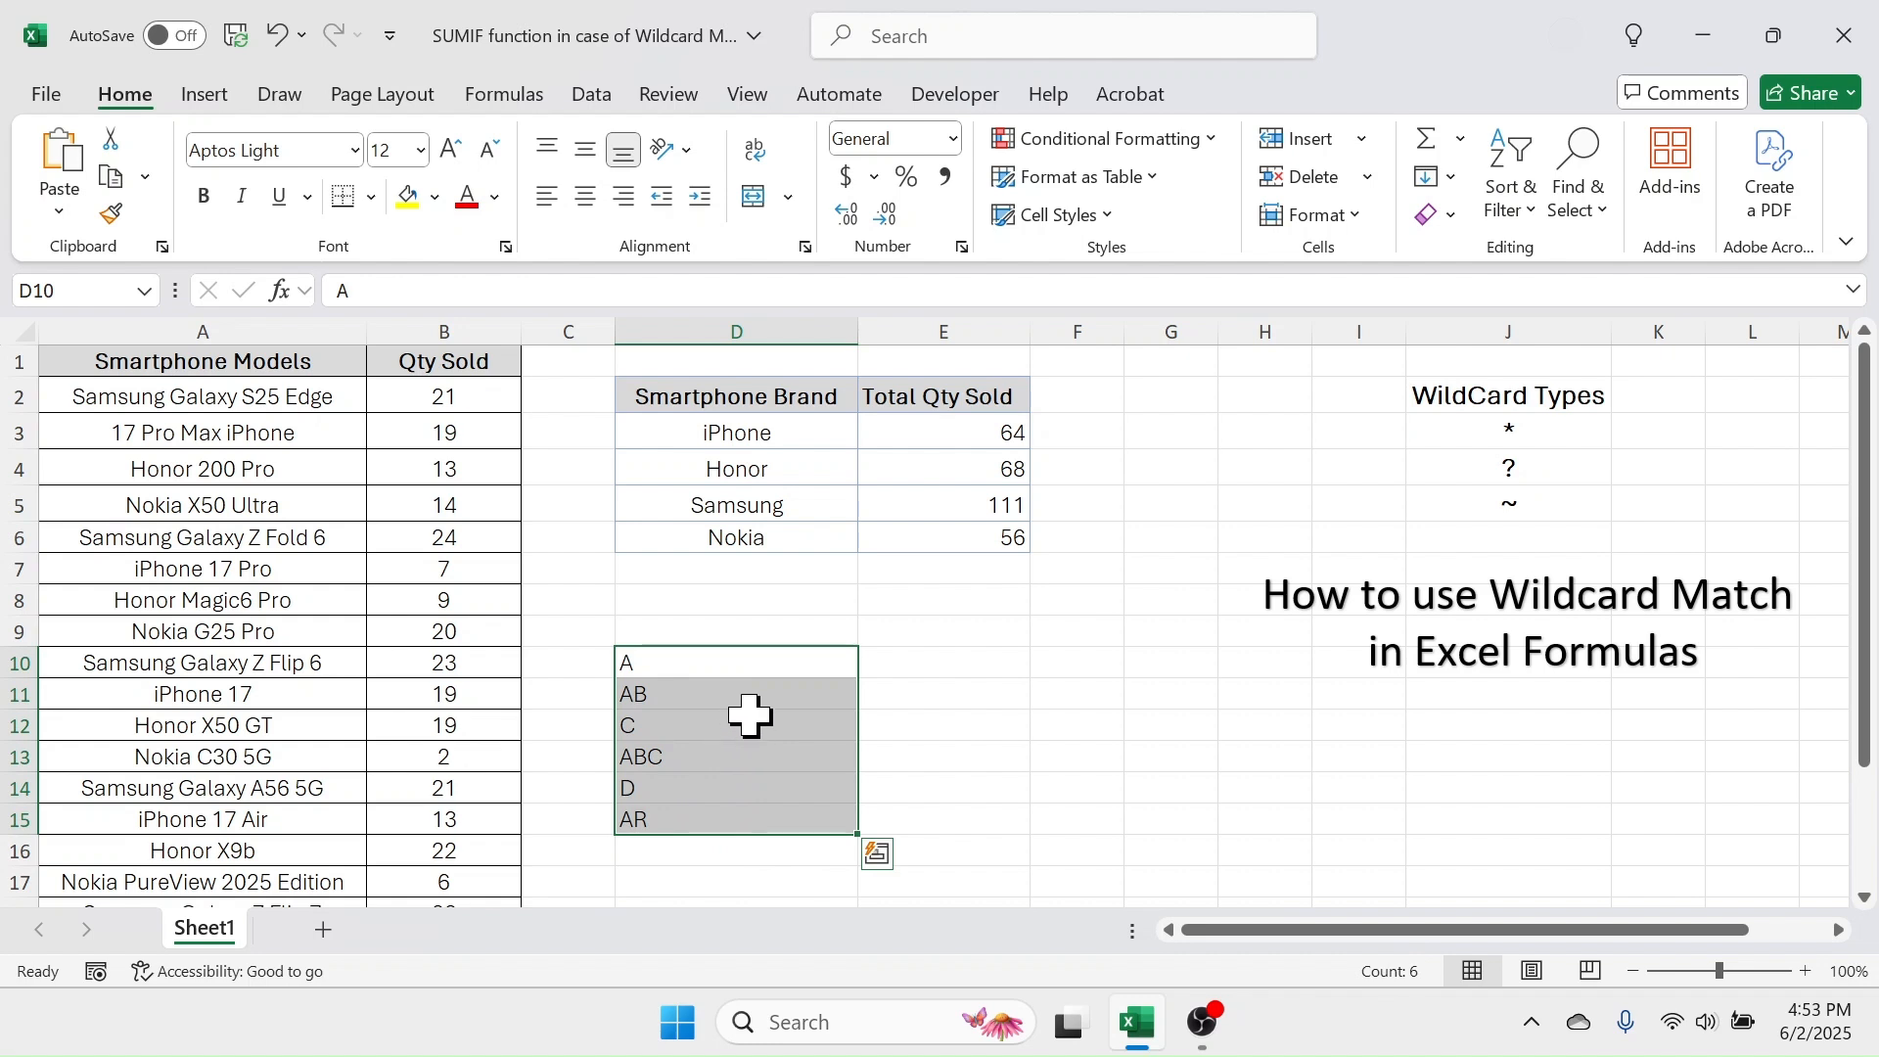
left_click(1077, 662)
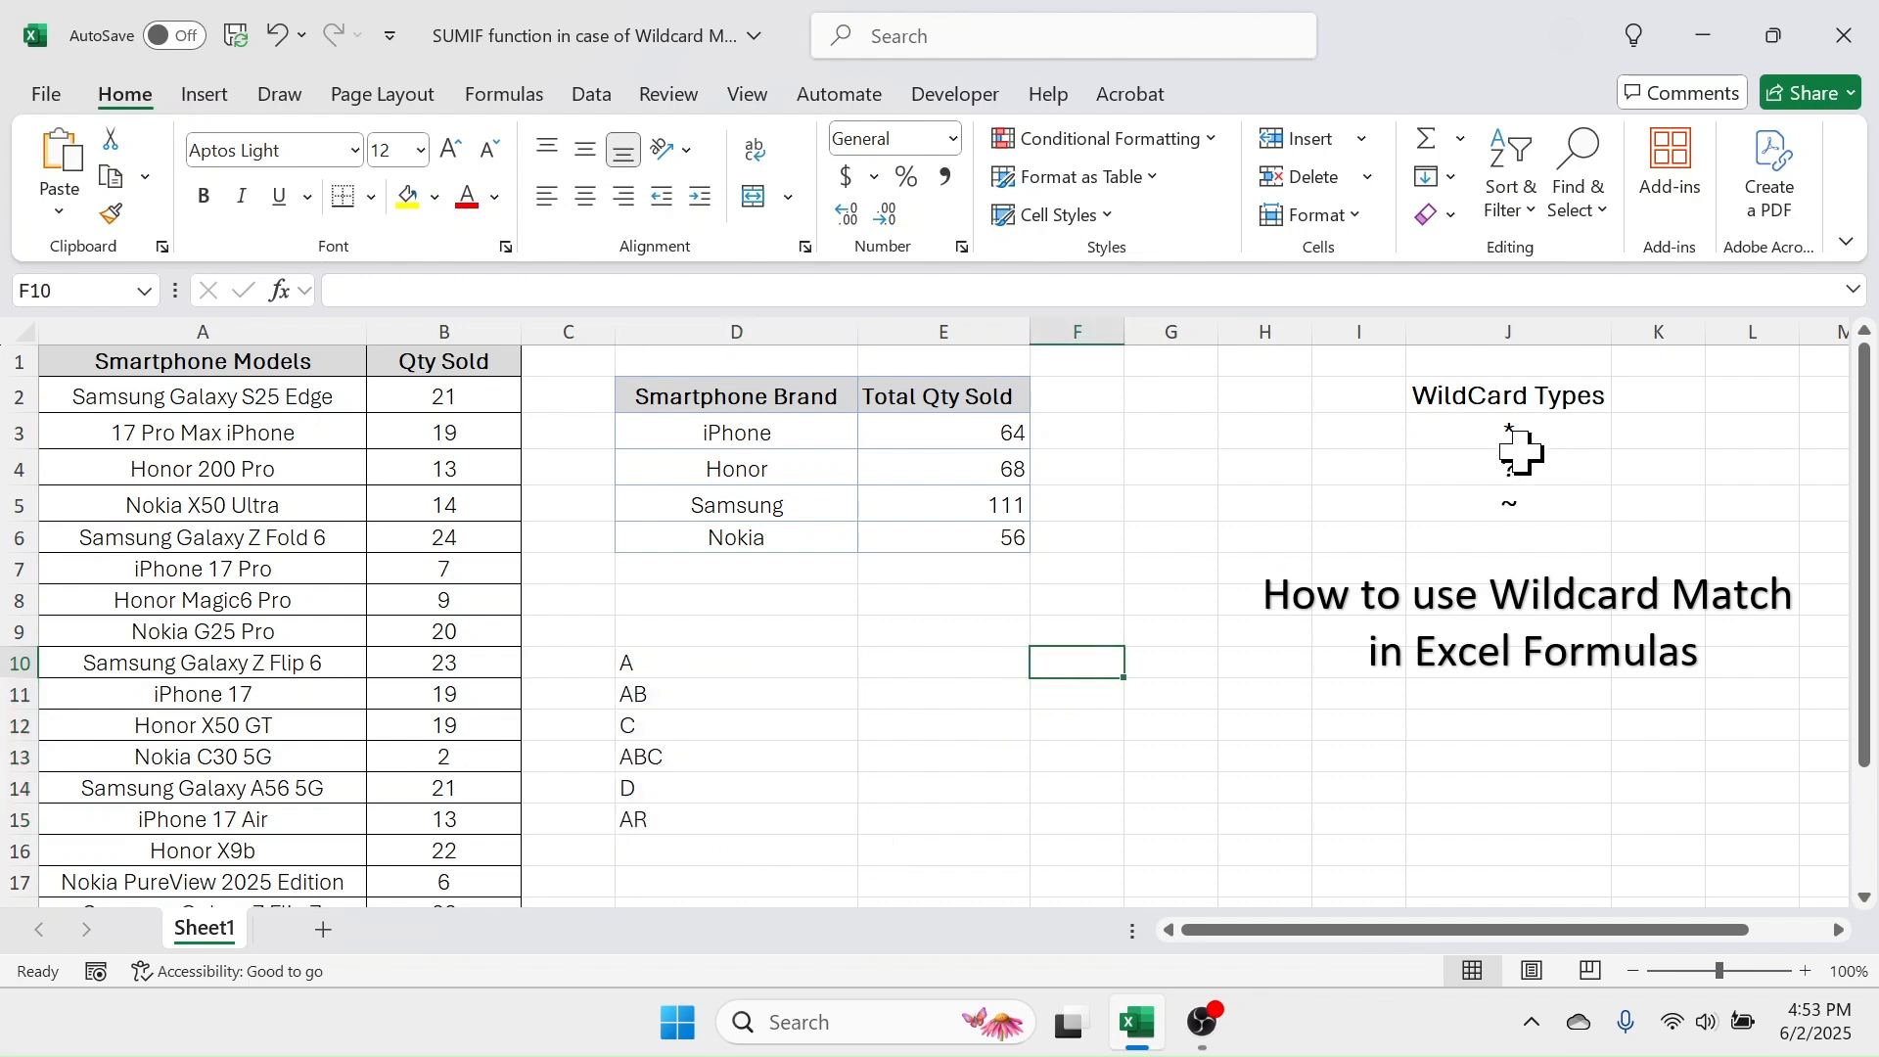
left_click(971, 663)
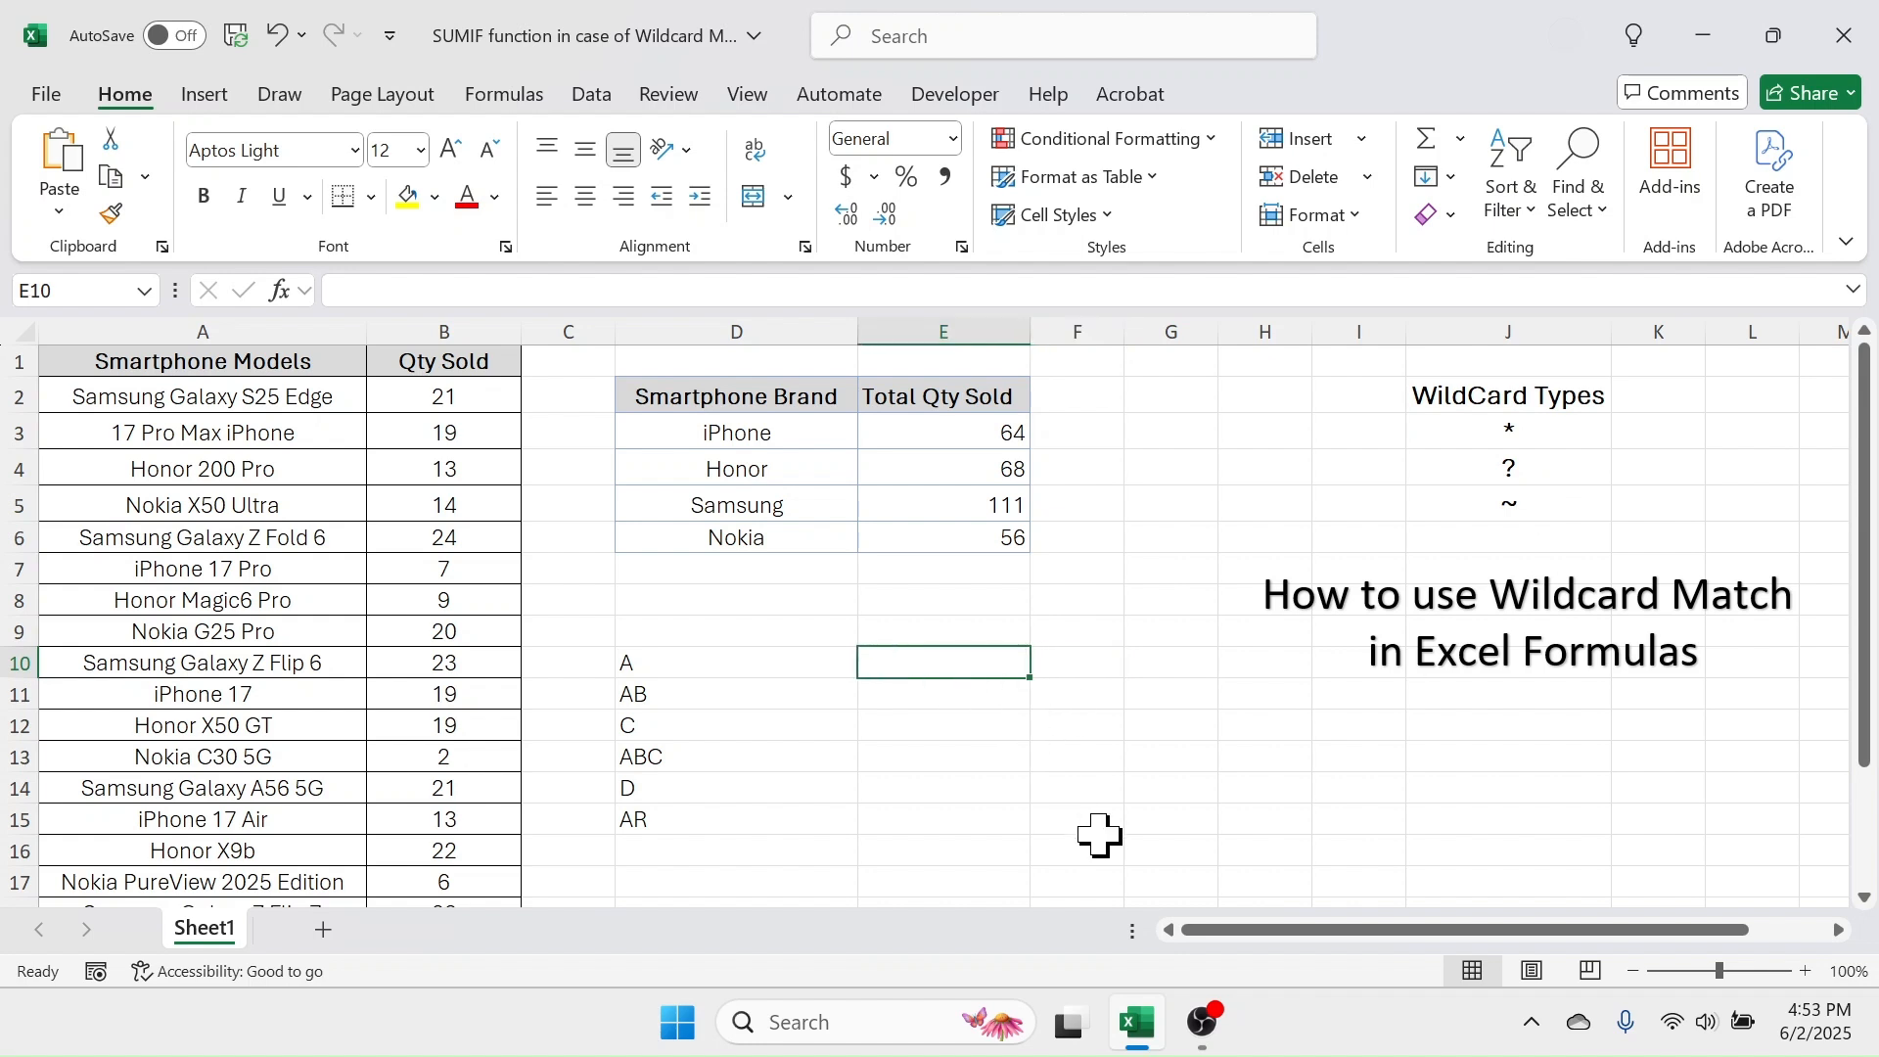
left_click(1081, 657)
type("=CO")
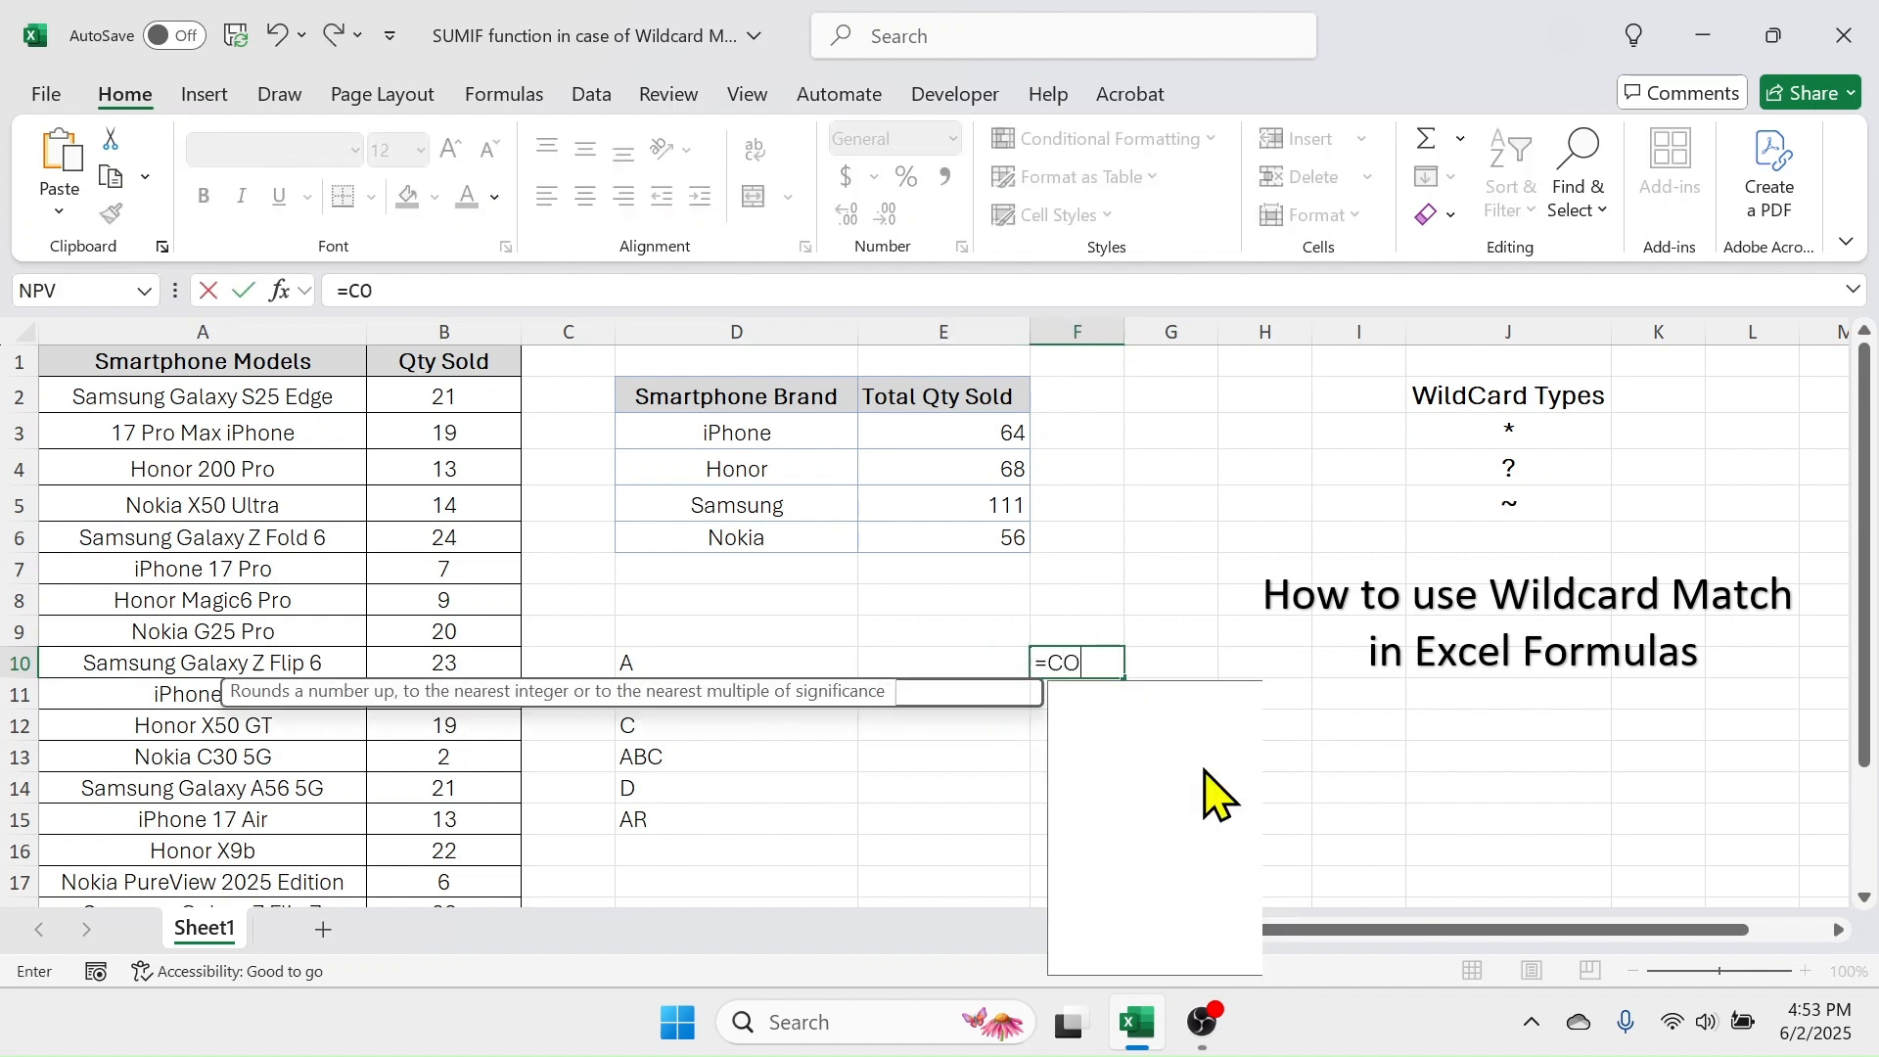
type("UNTIF(")
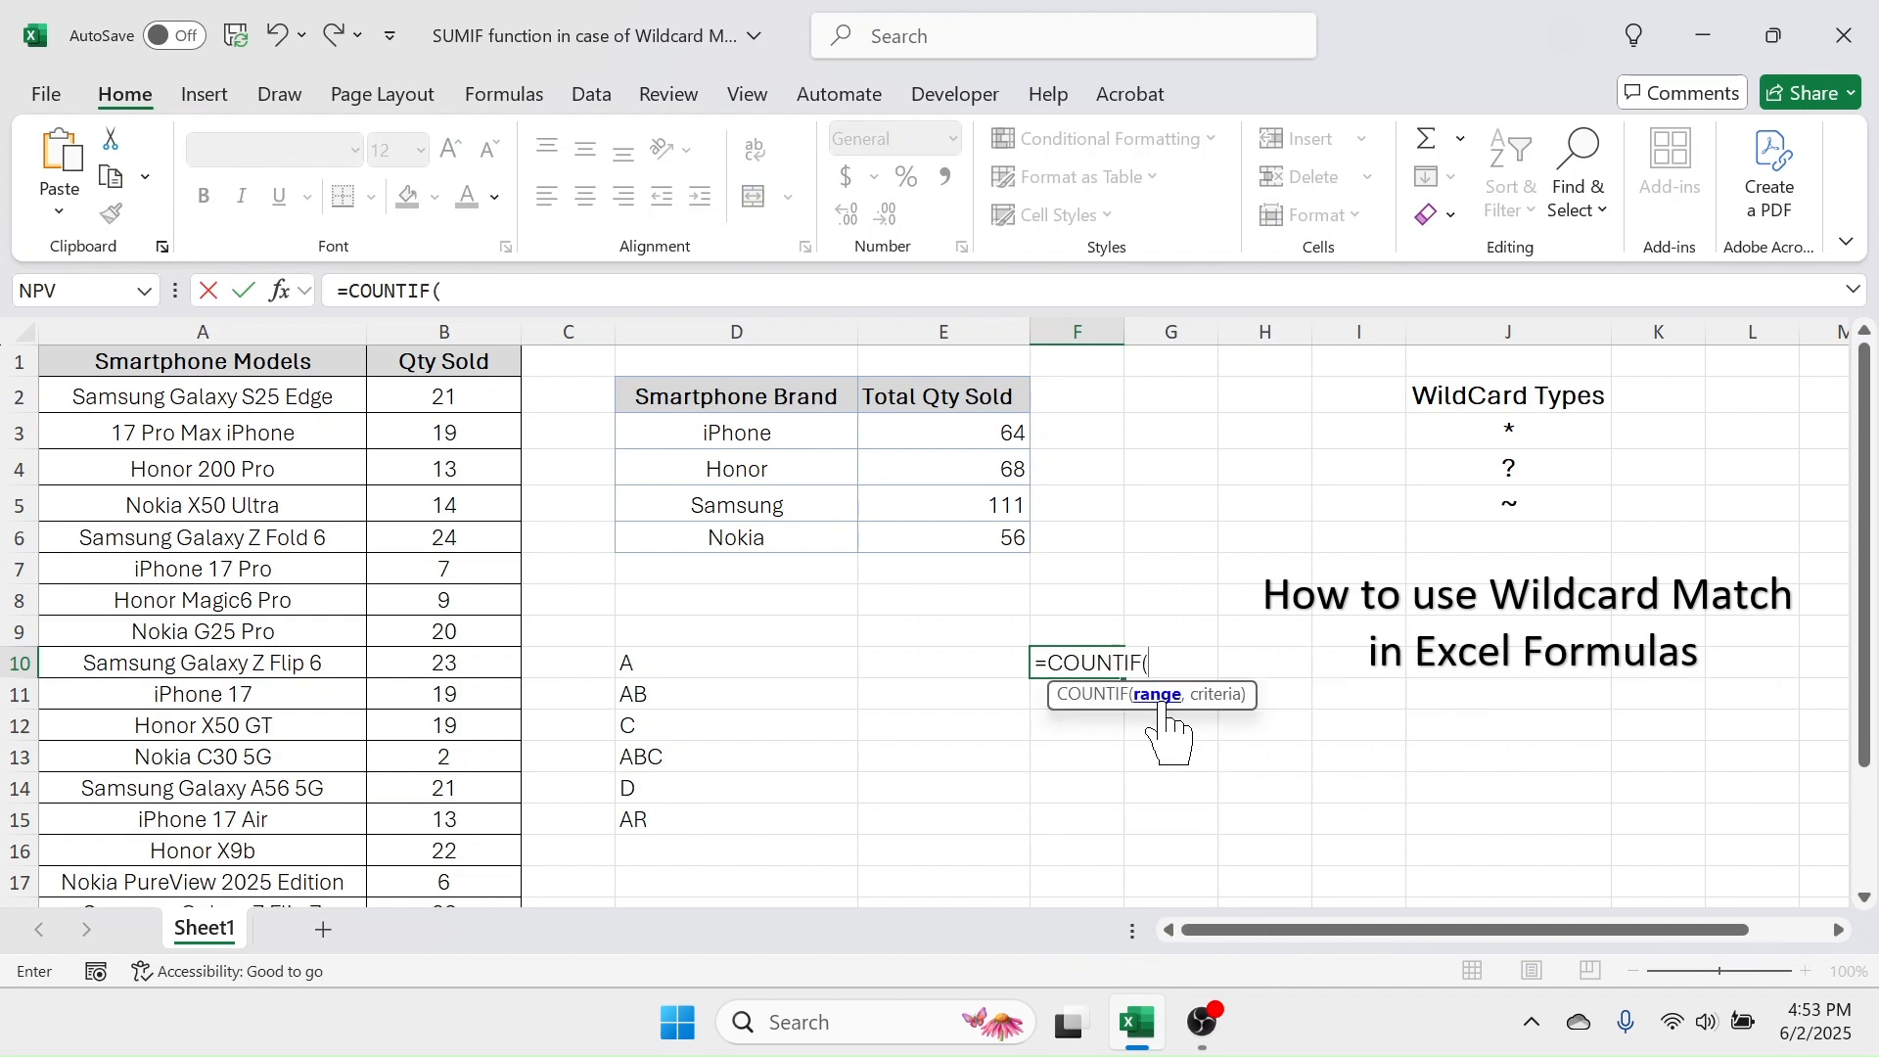
left_click_drag(658, 662, 692, 825)
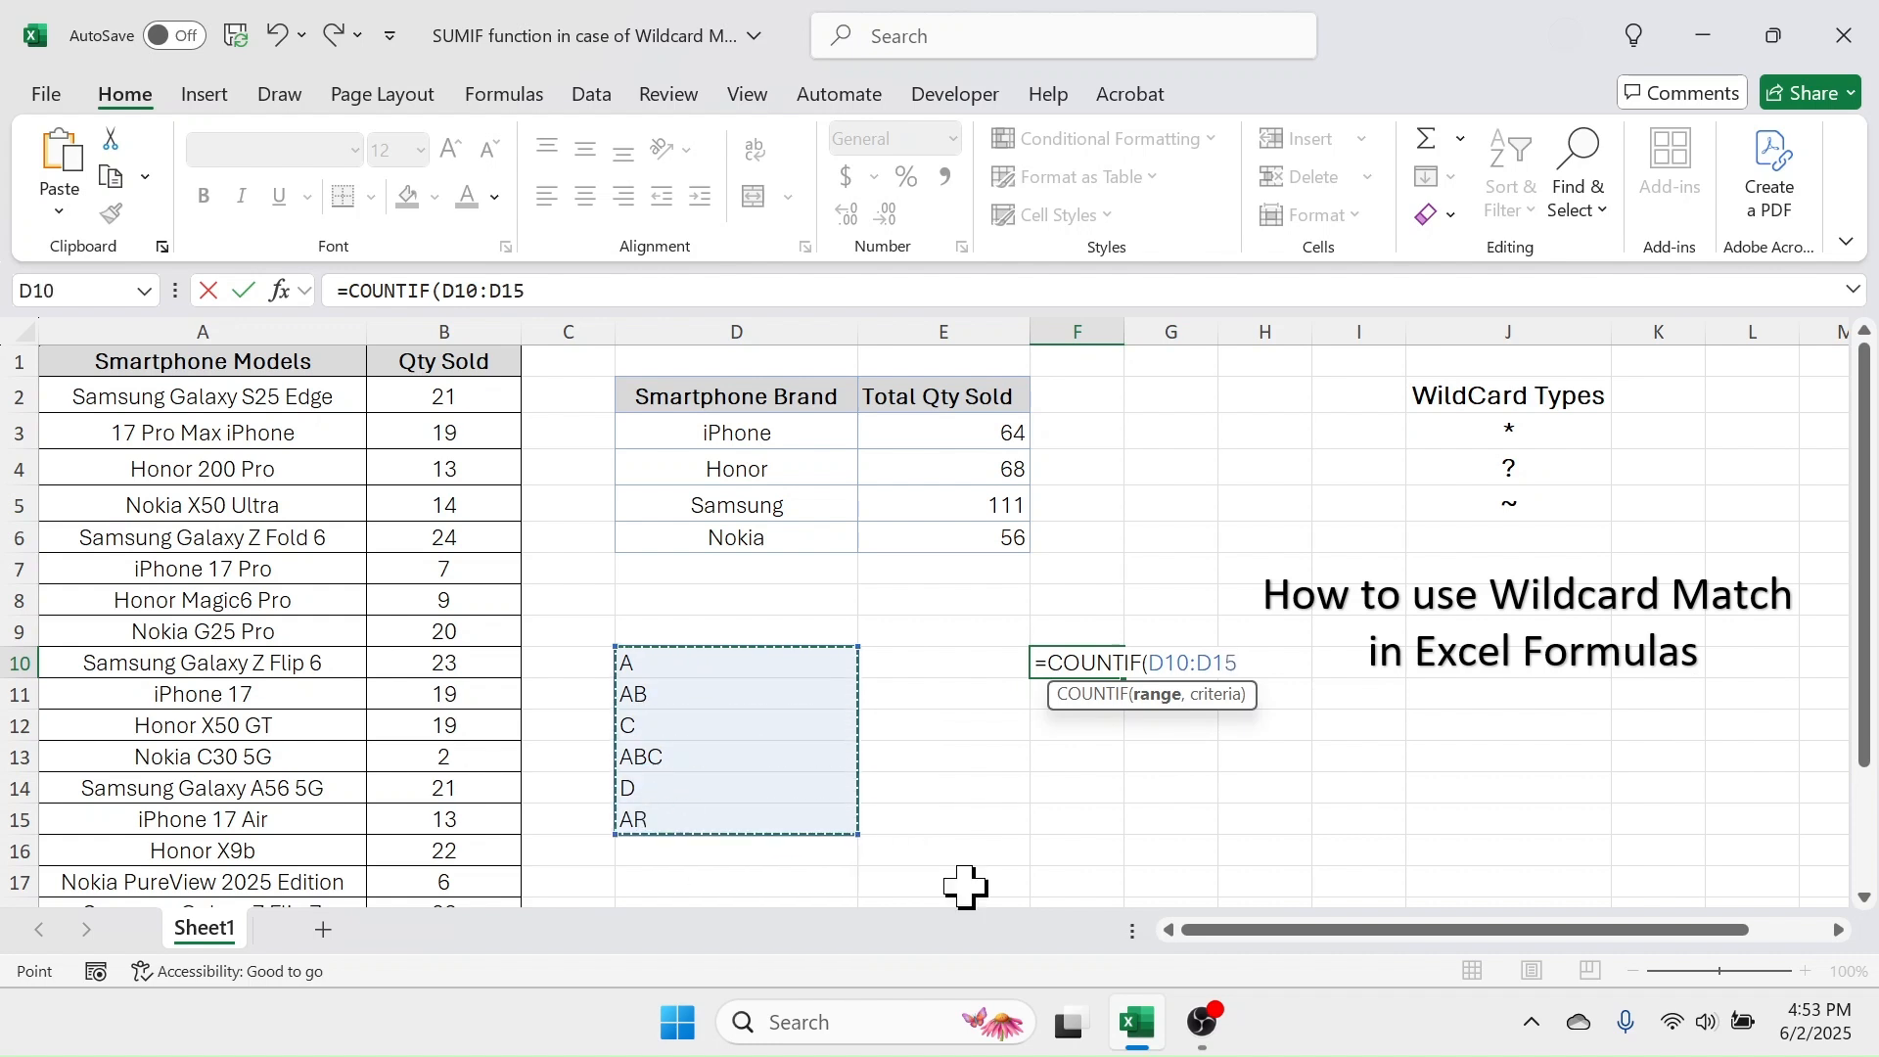
type(",")
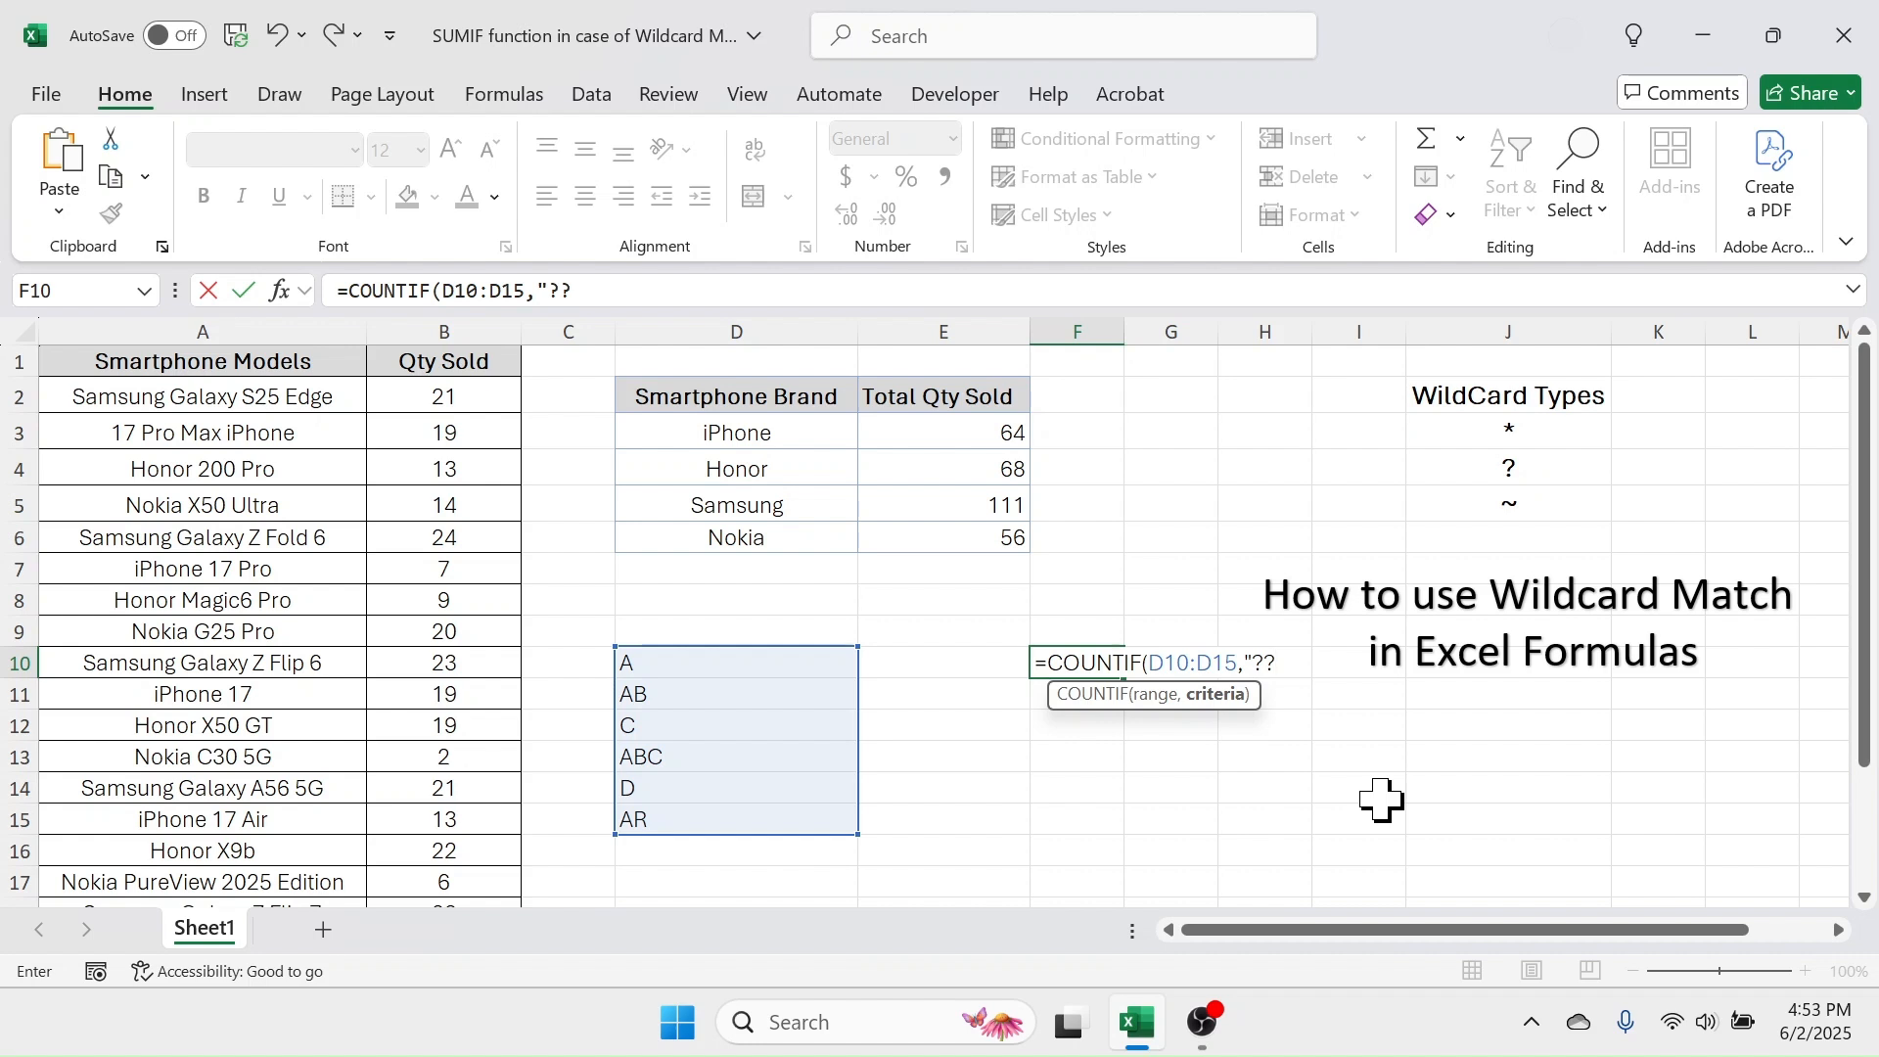
type(")")
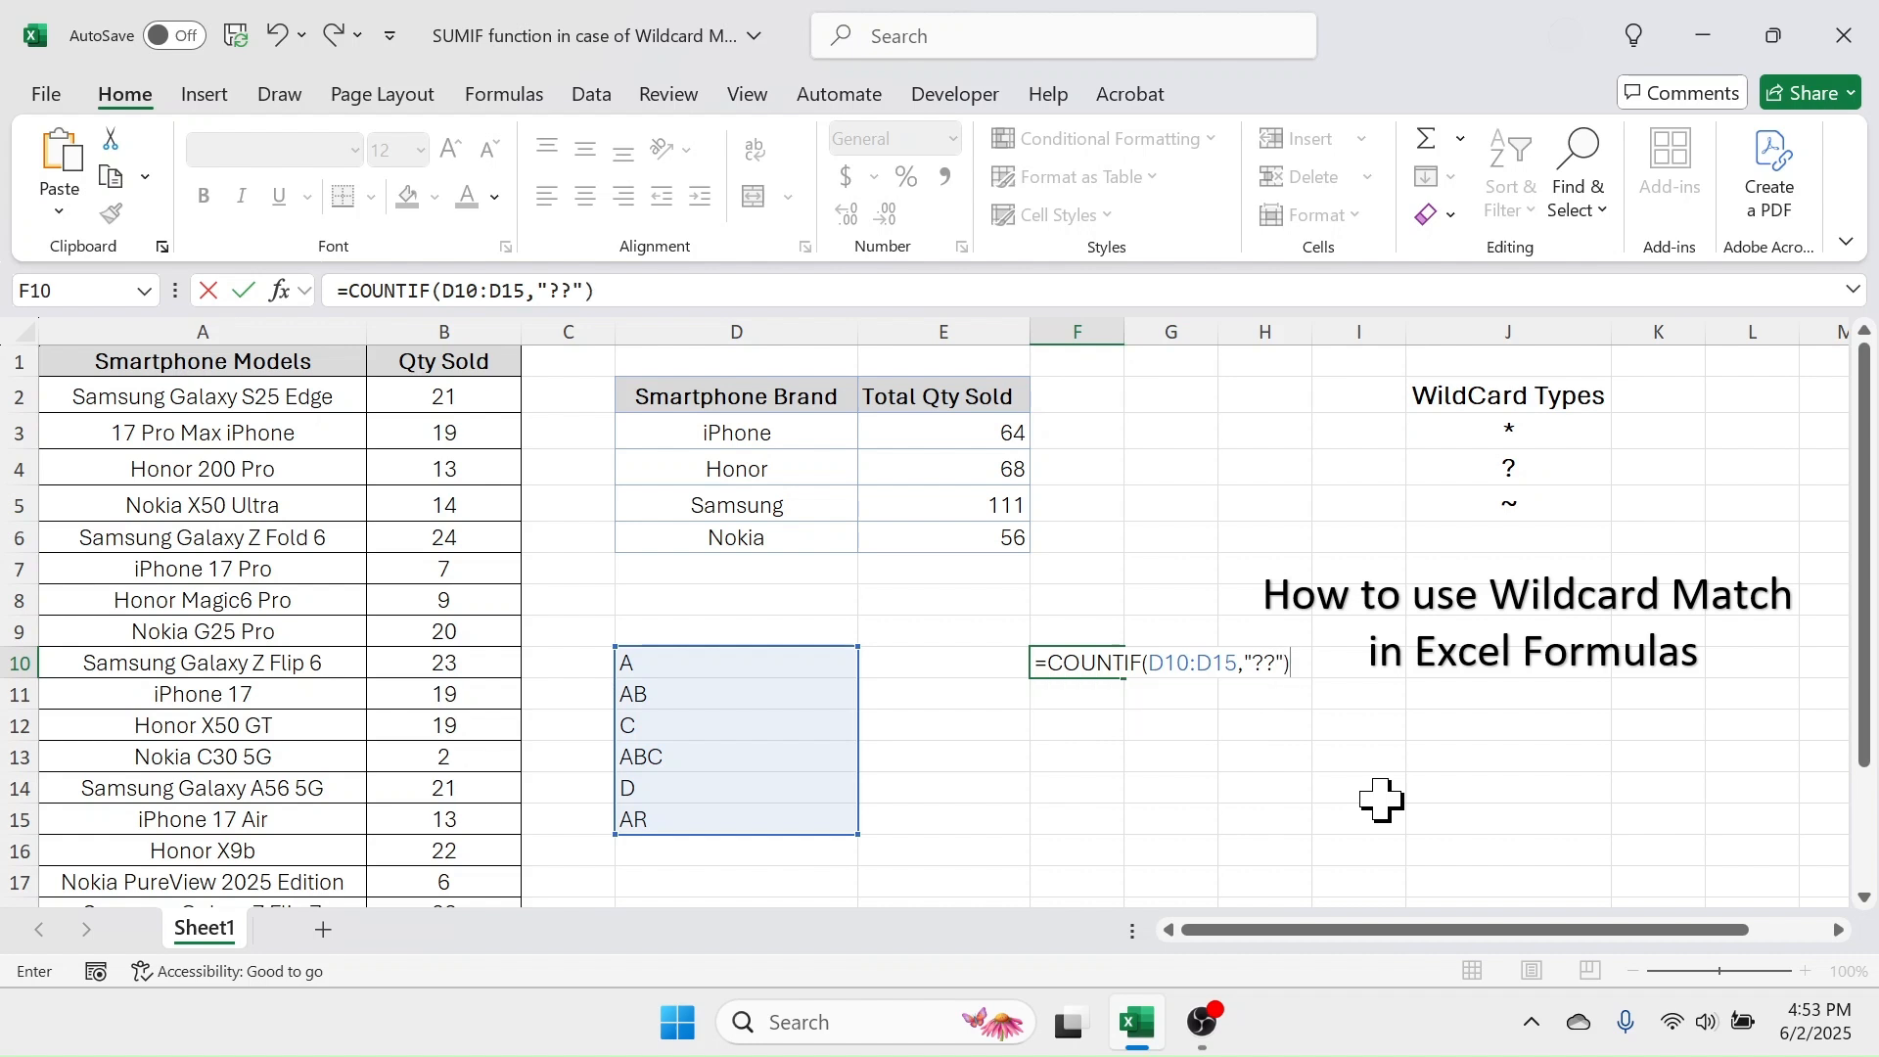
key("Return")
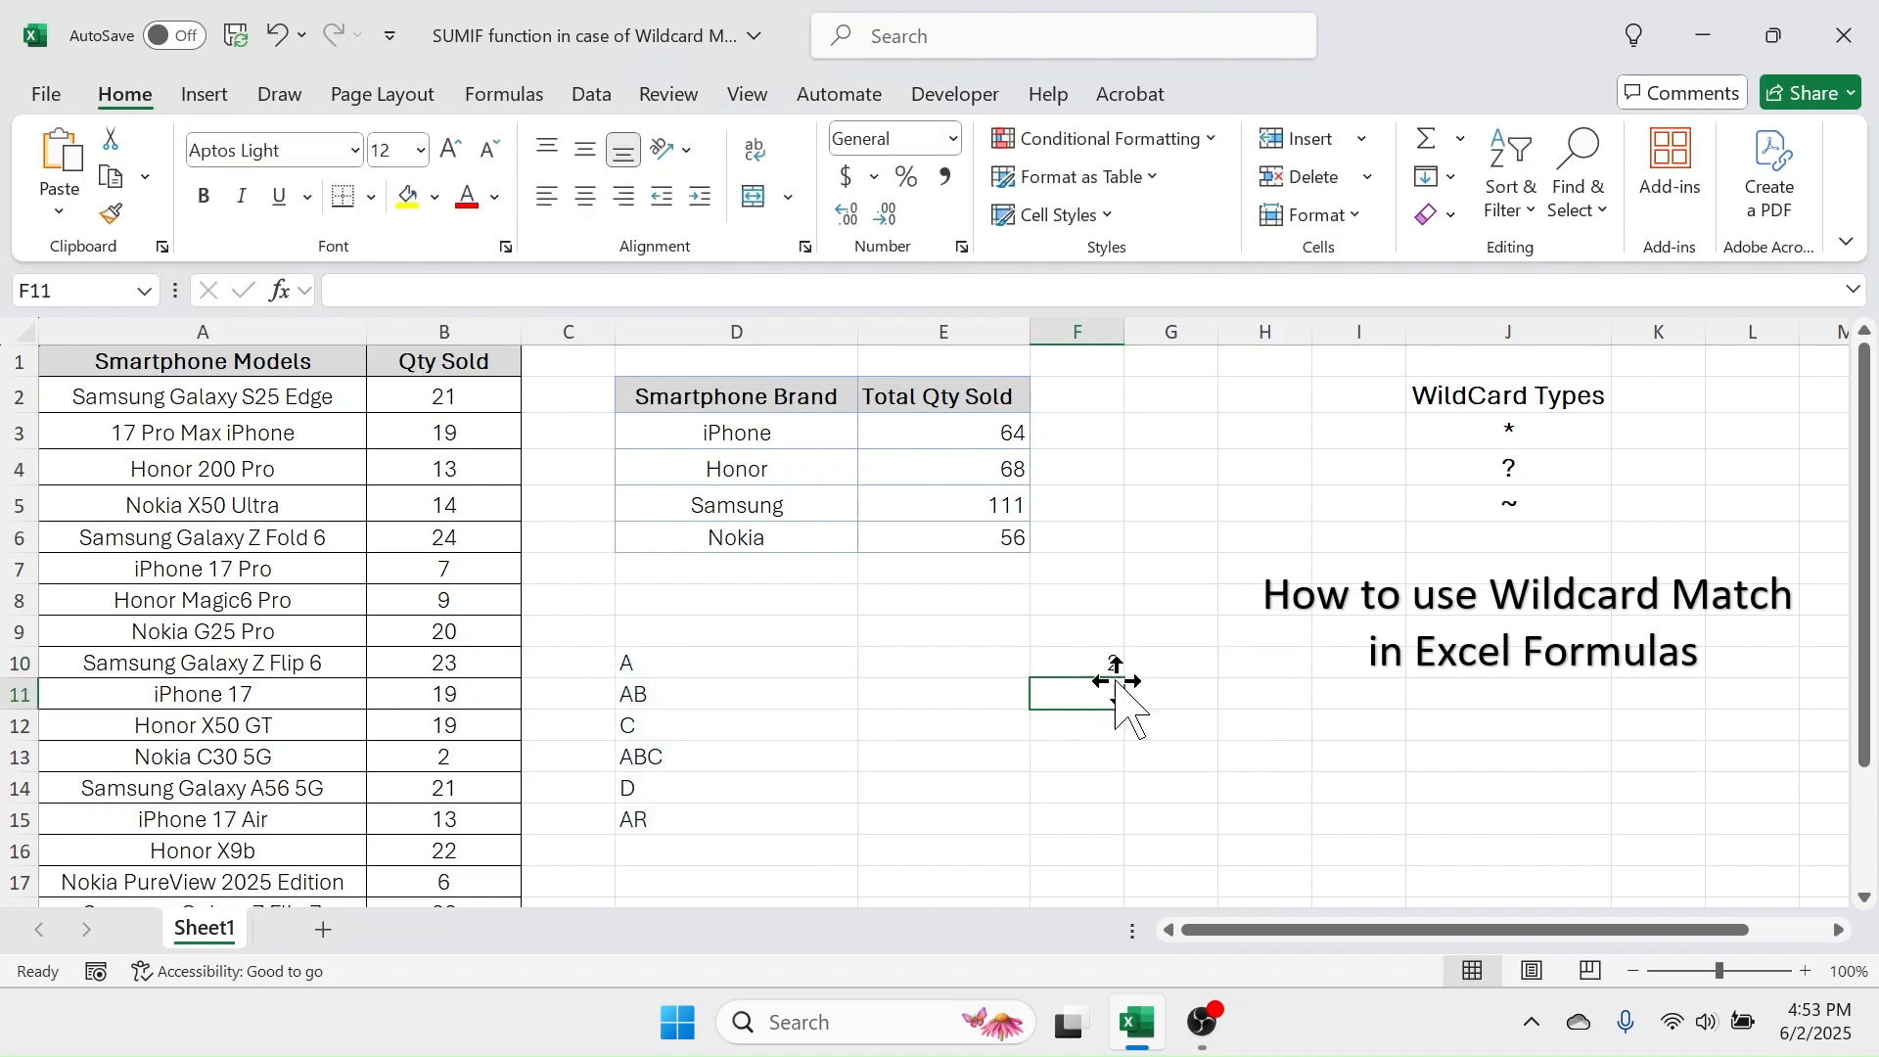
- Check the two-character entries AB and AR against the F10 count, and change D10 to A5
left_click(658, 669)
left_click(679, 701)
left_click(693, 821, "ctrl")
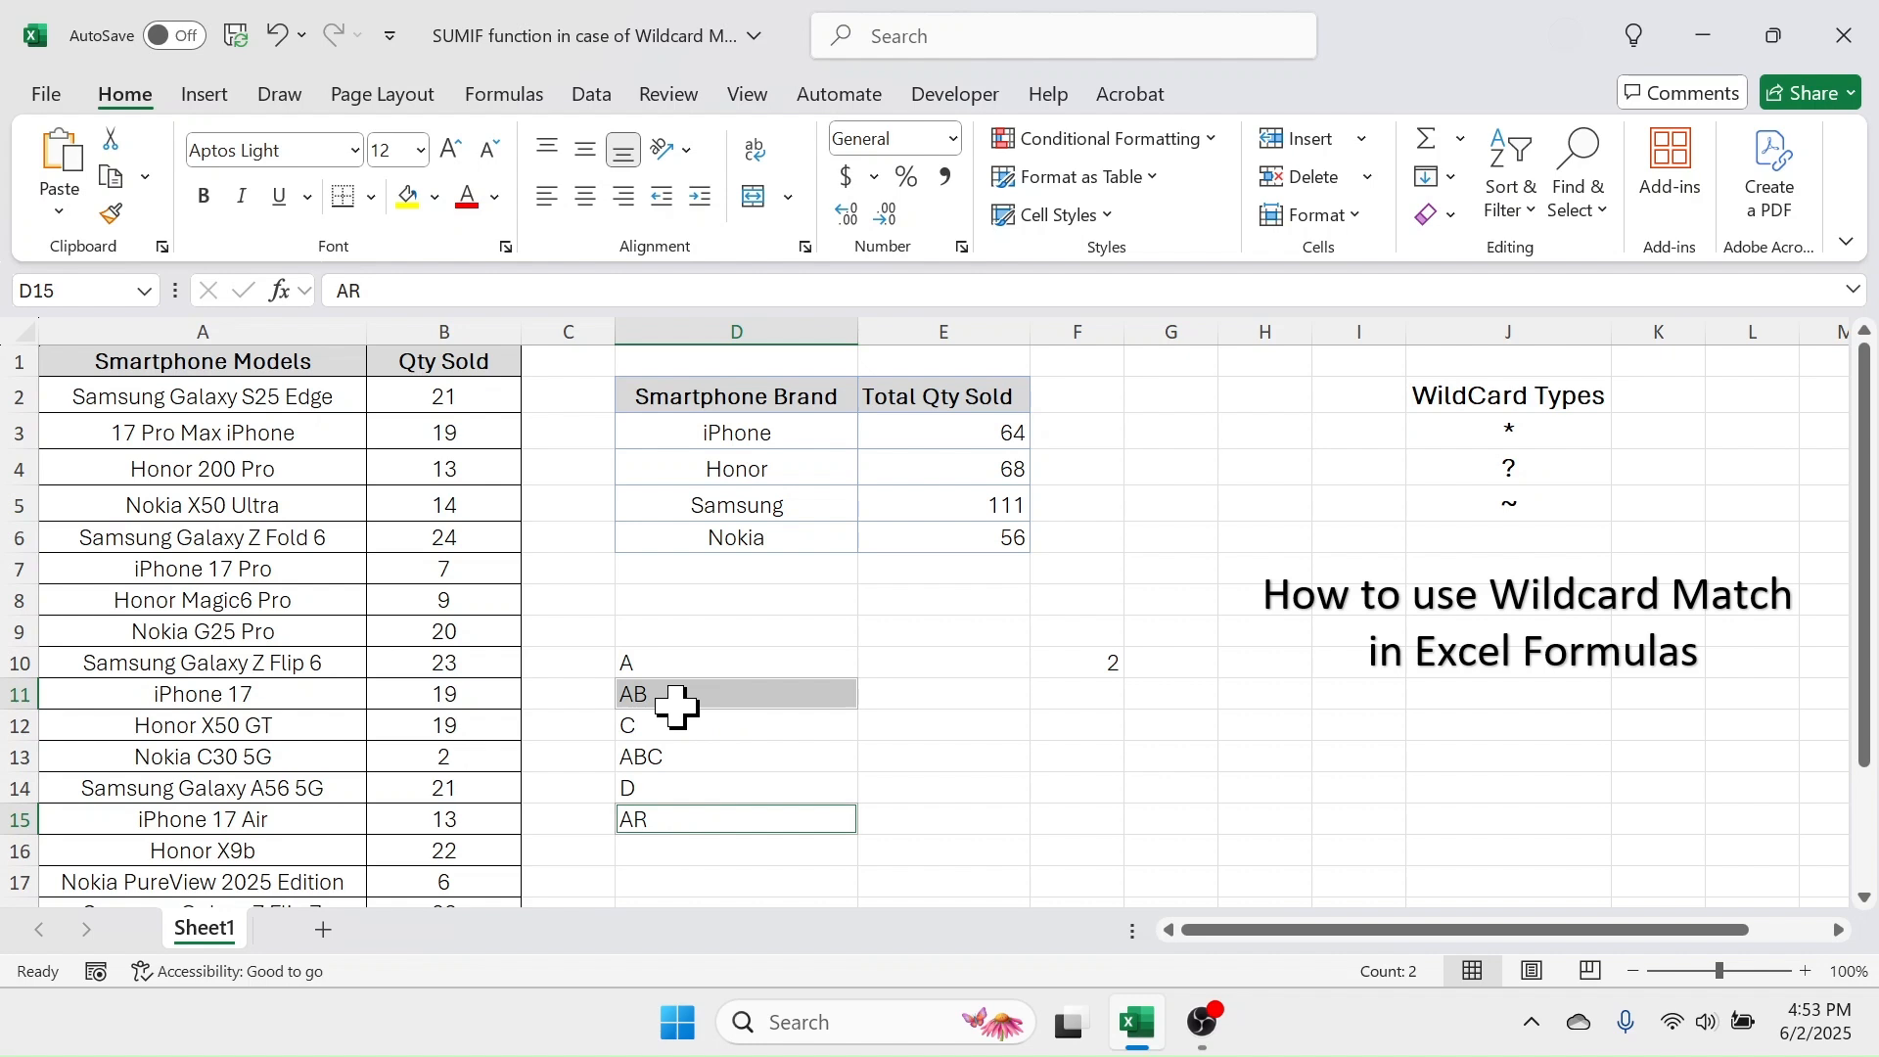
double_click(675, 663)
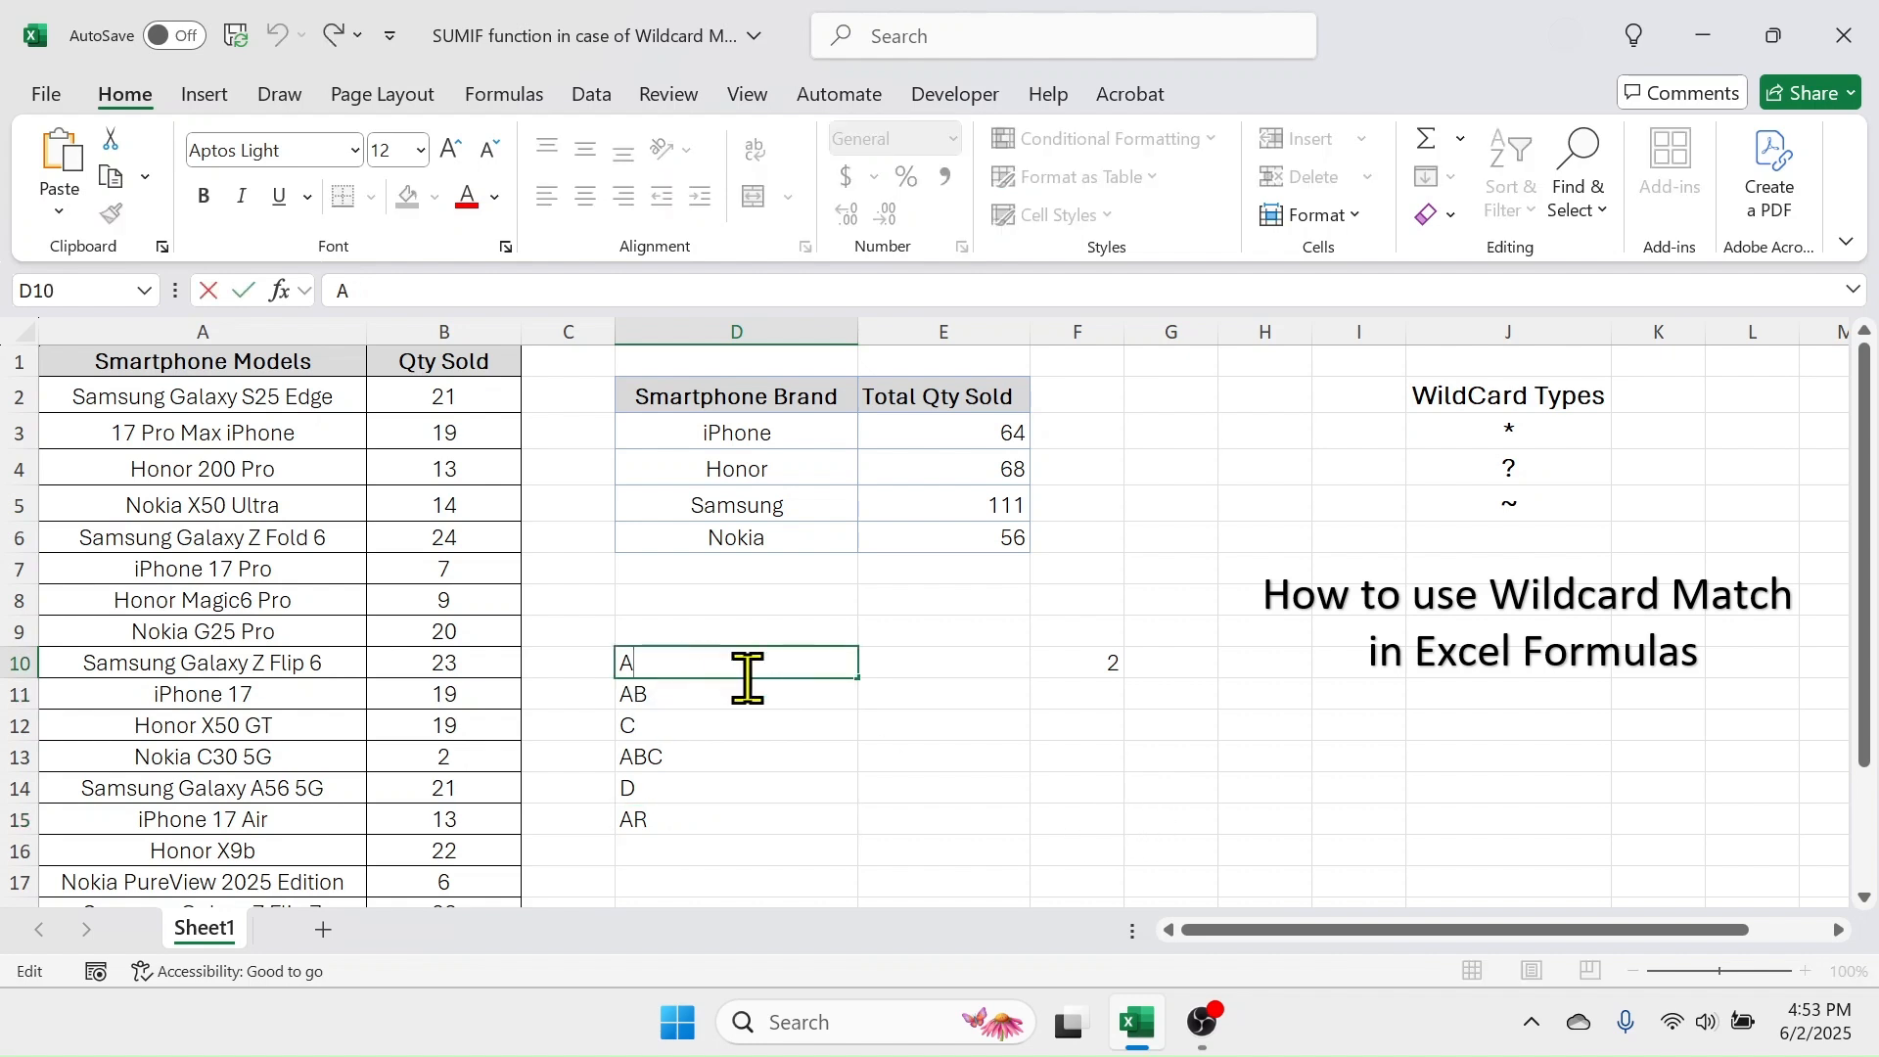
left_click(1101, 670)
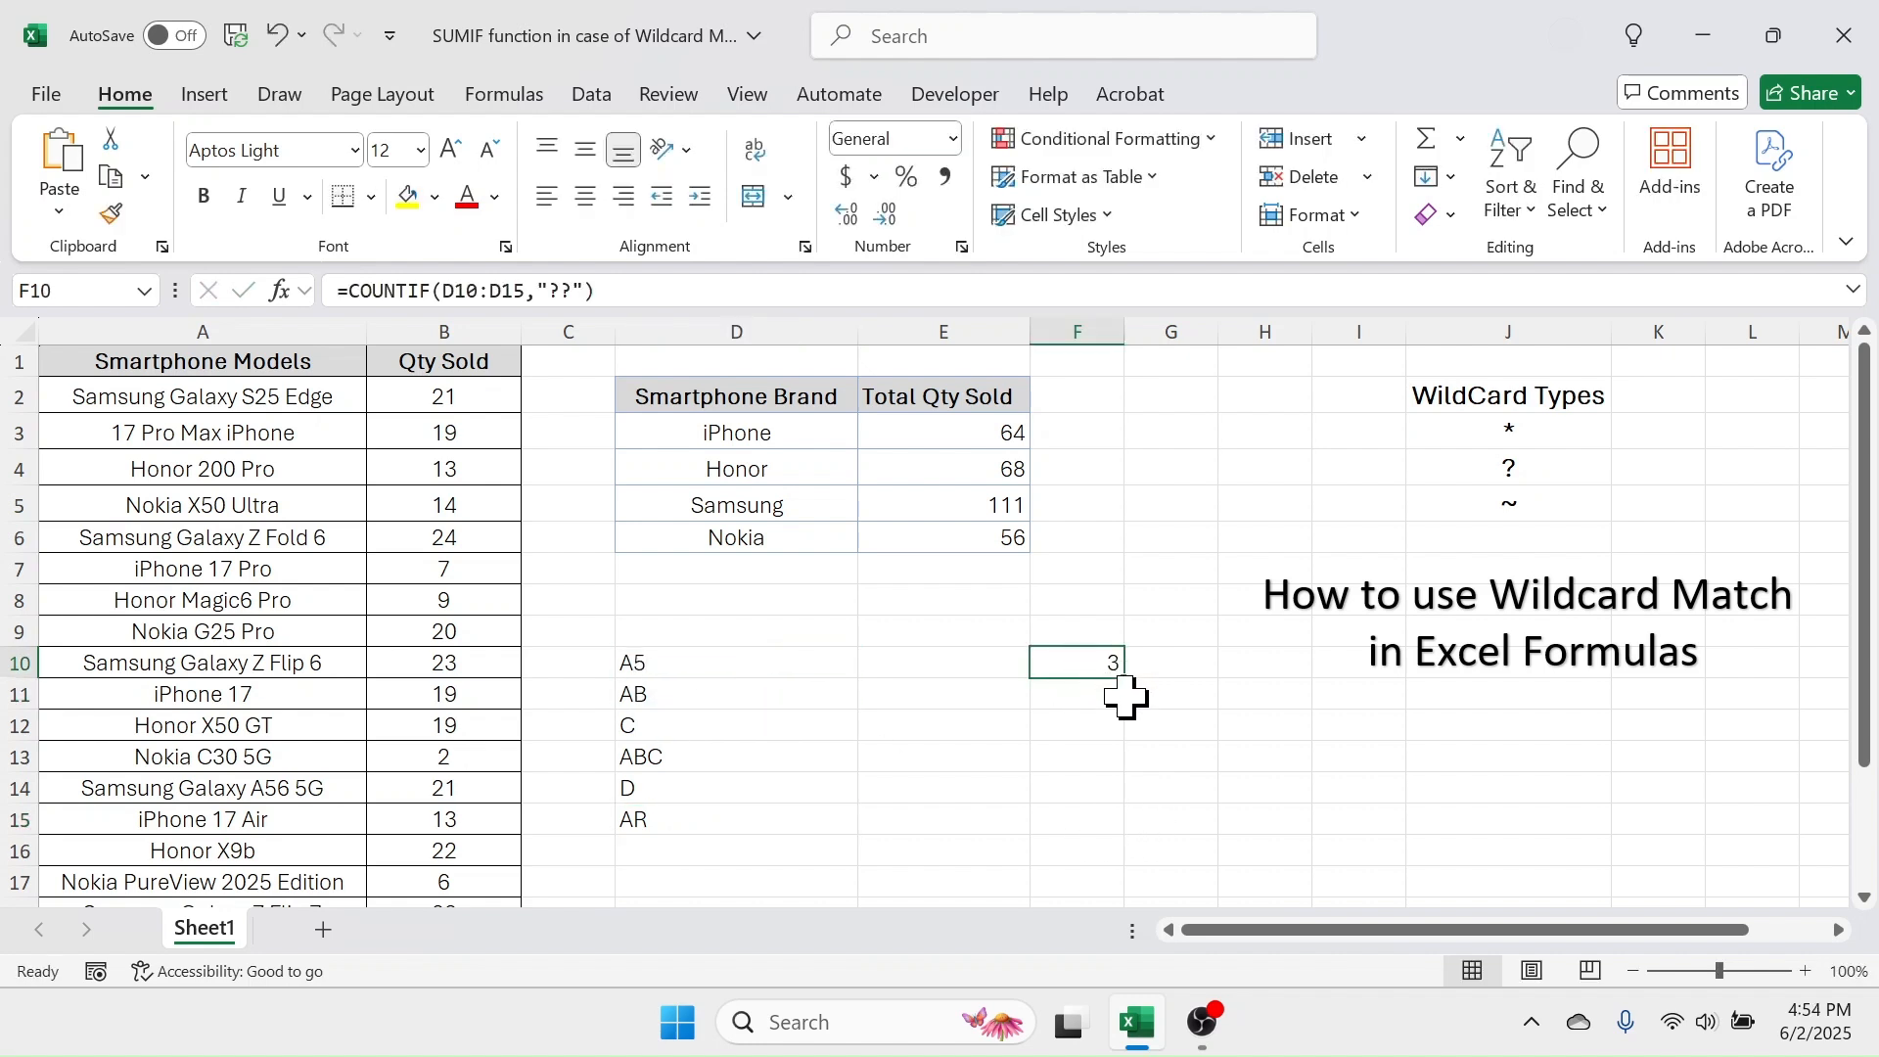
left_click_drag(722, 671, 698, 815)
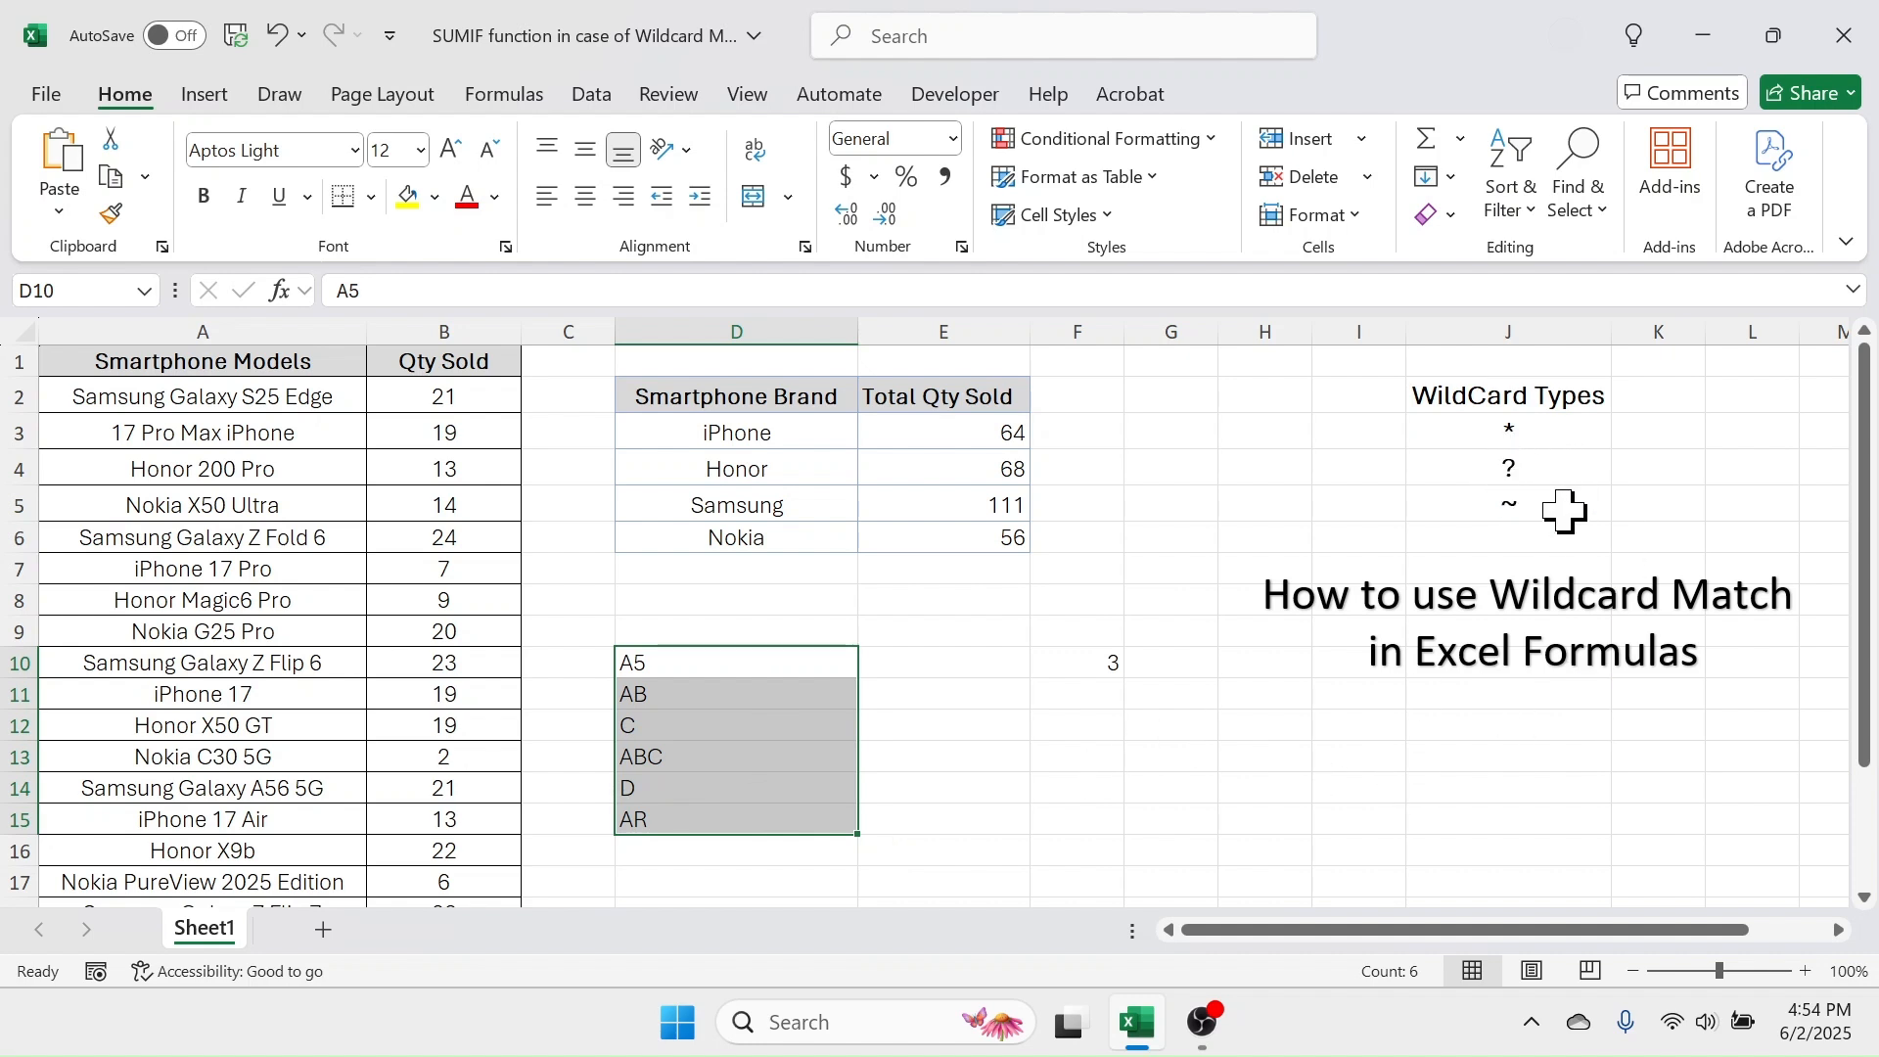
- Enter the sample codes ABC, A2D, ABY and ABF in cells G2 to G5
left_click(1169, 401)
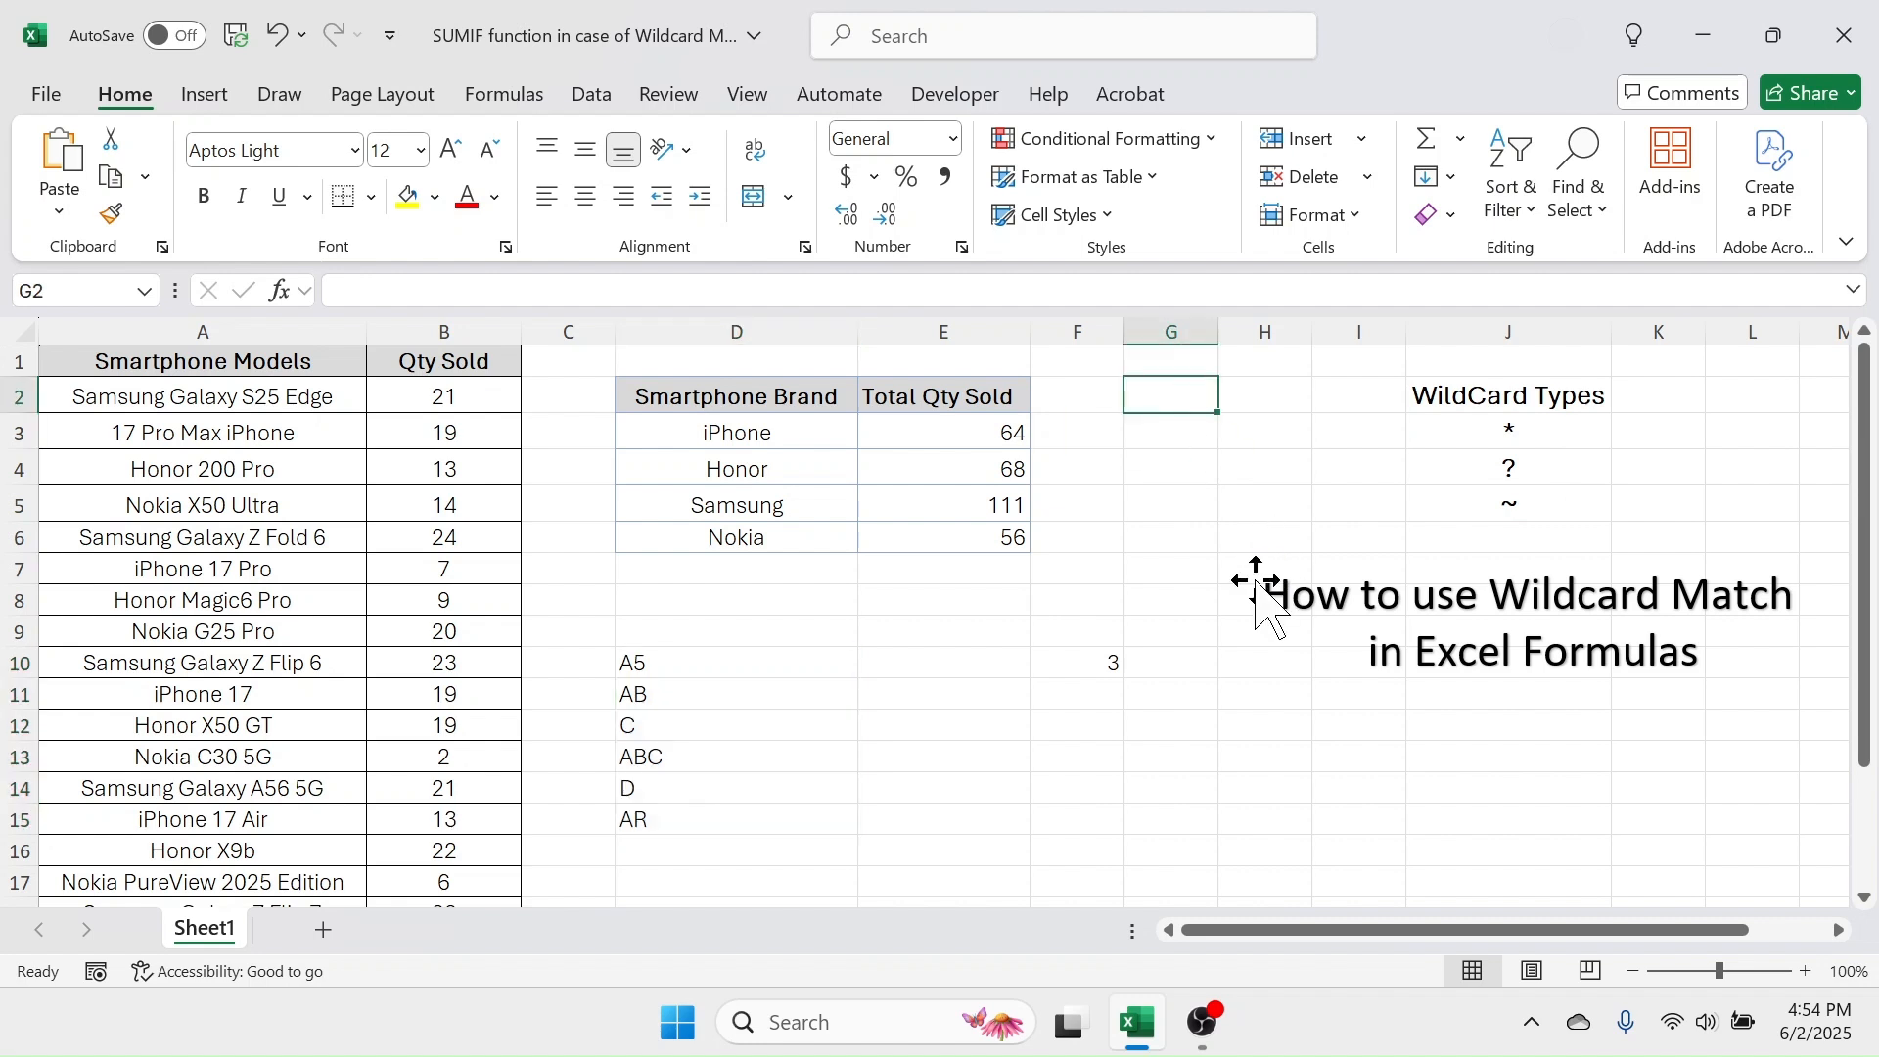
type("A")
key("Return")
type("A")
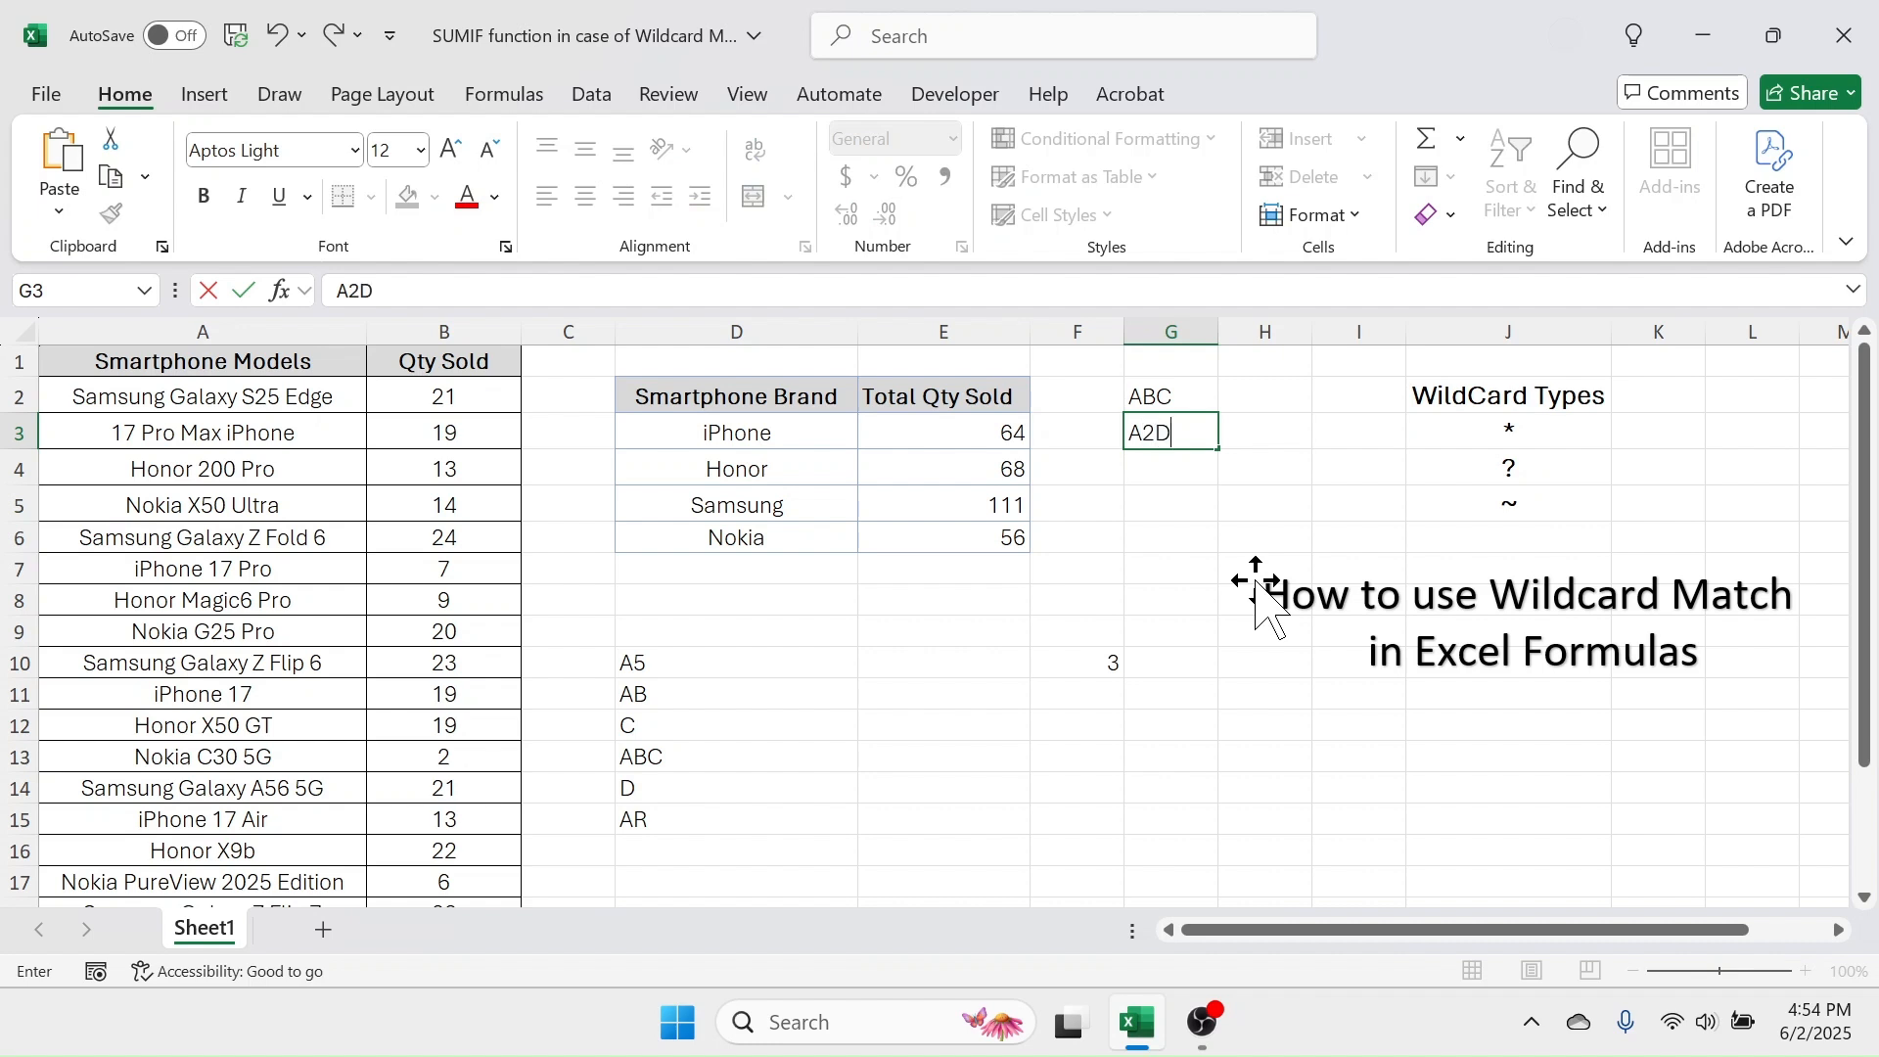
type("2D")
key("Return")
type("ABY")
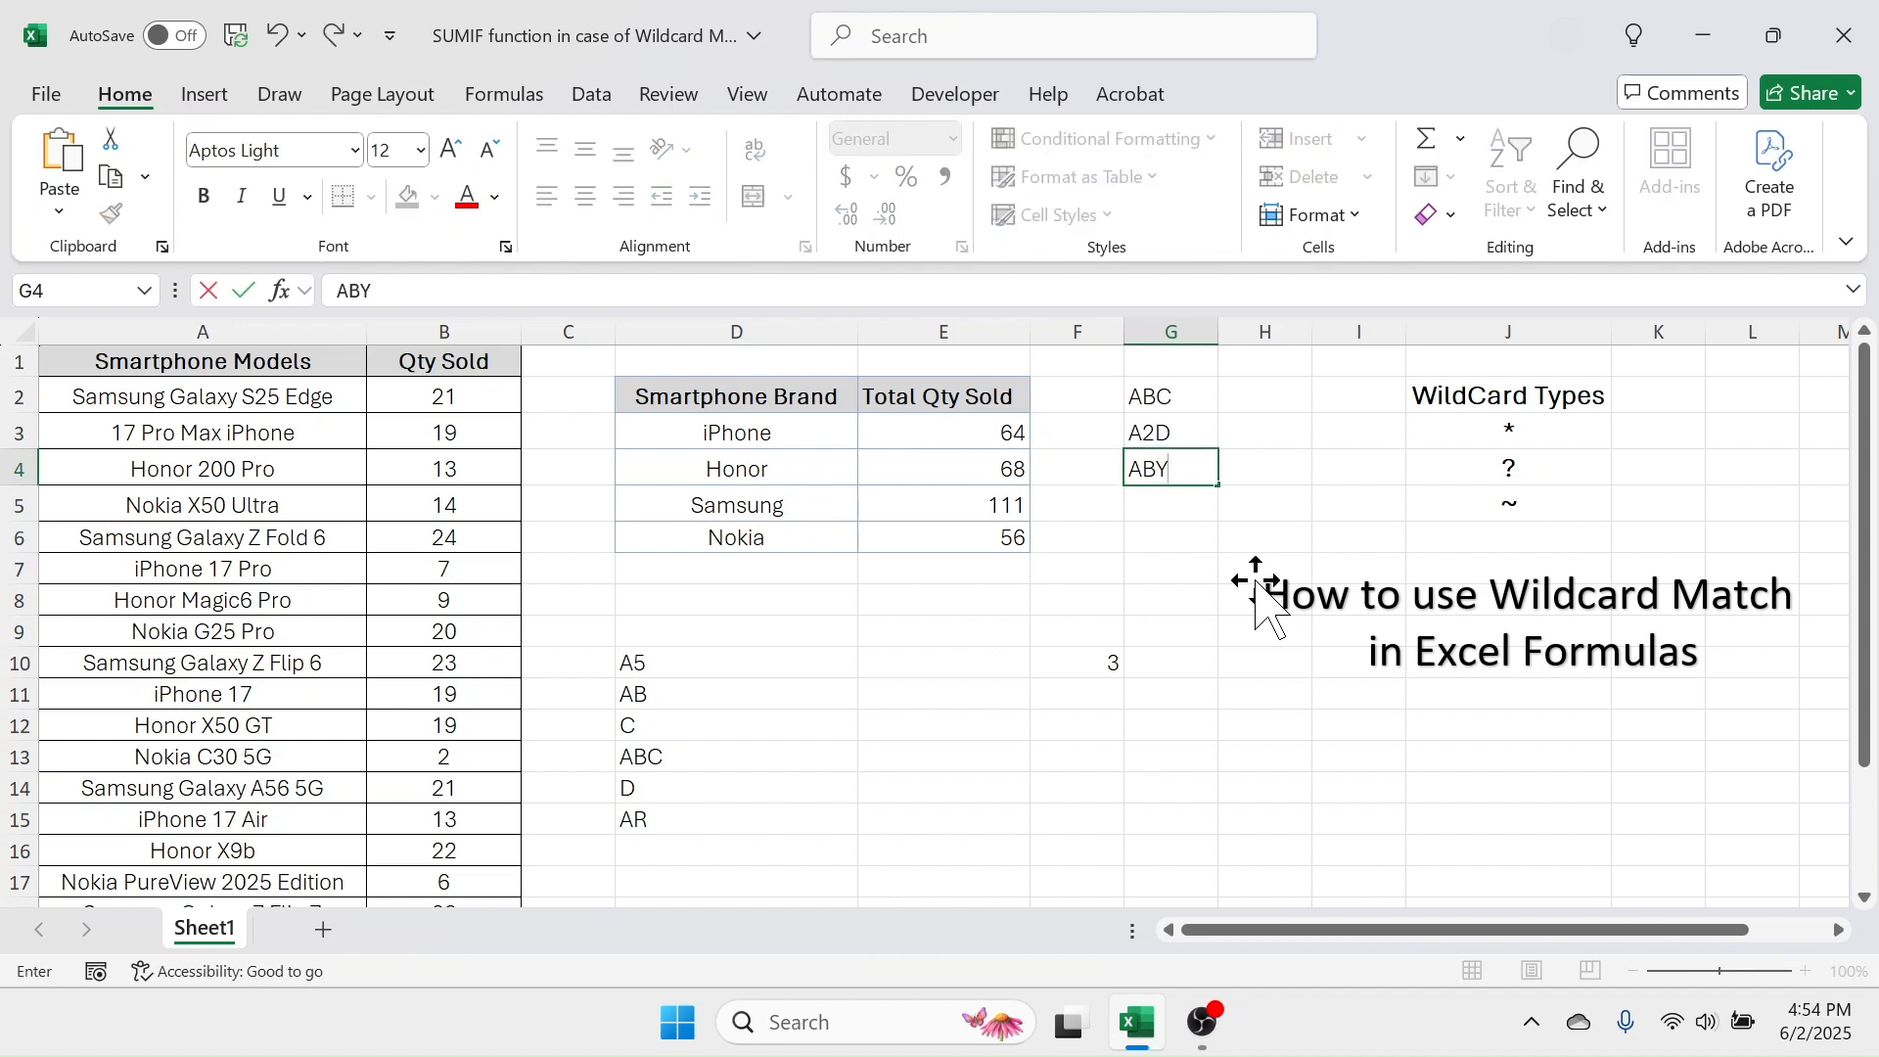
key("Return")
type("A")
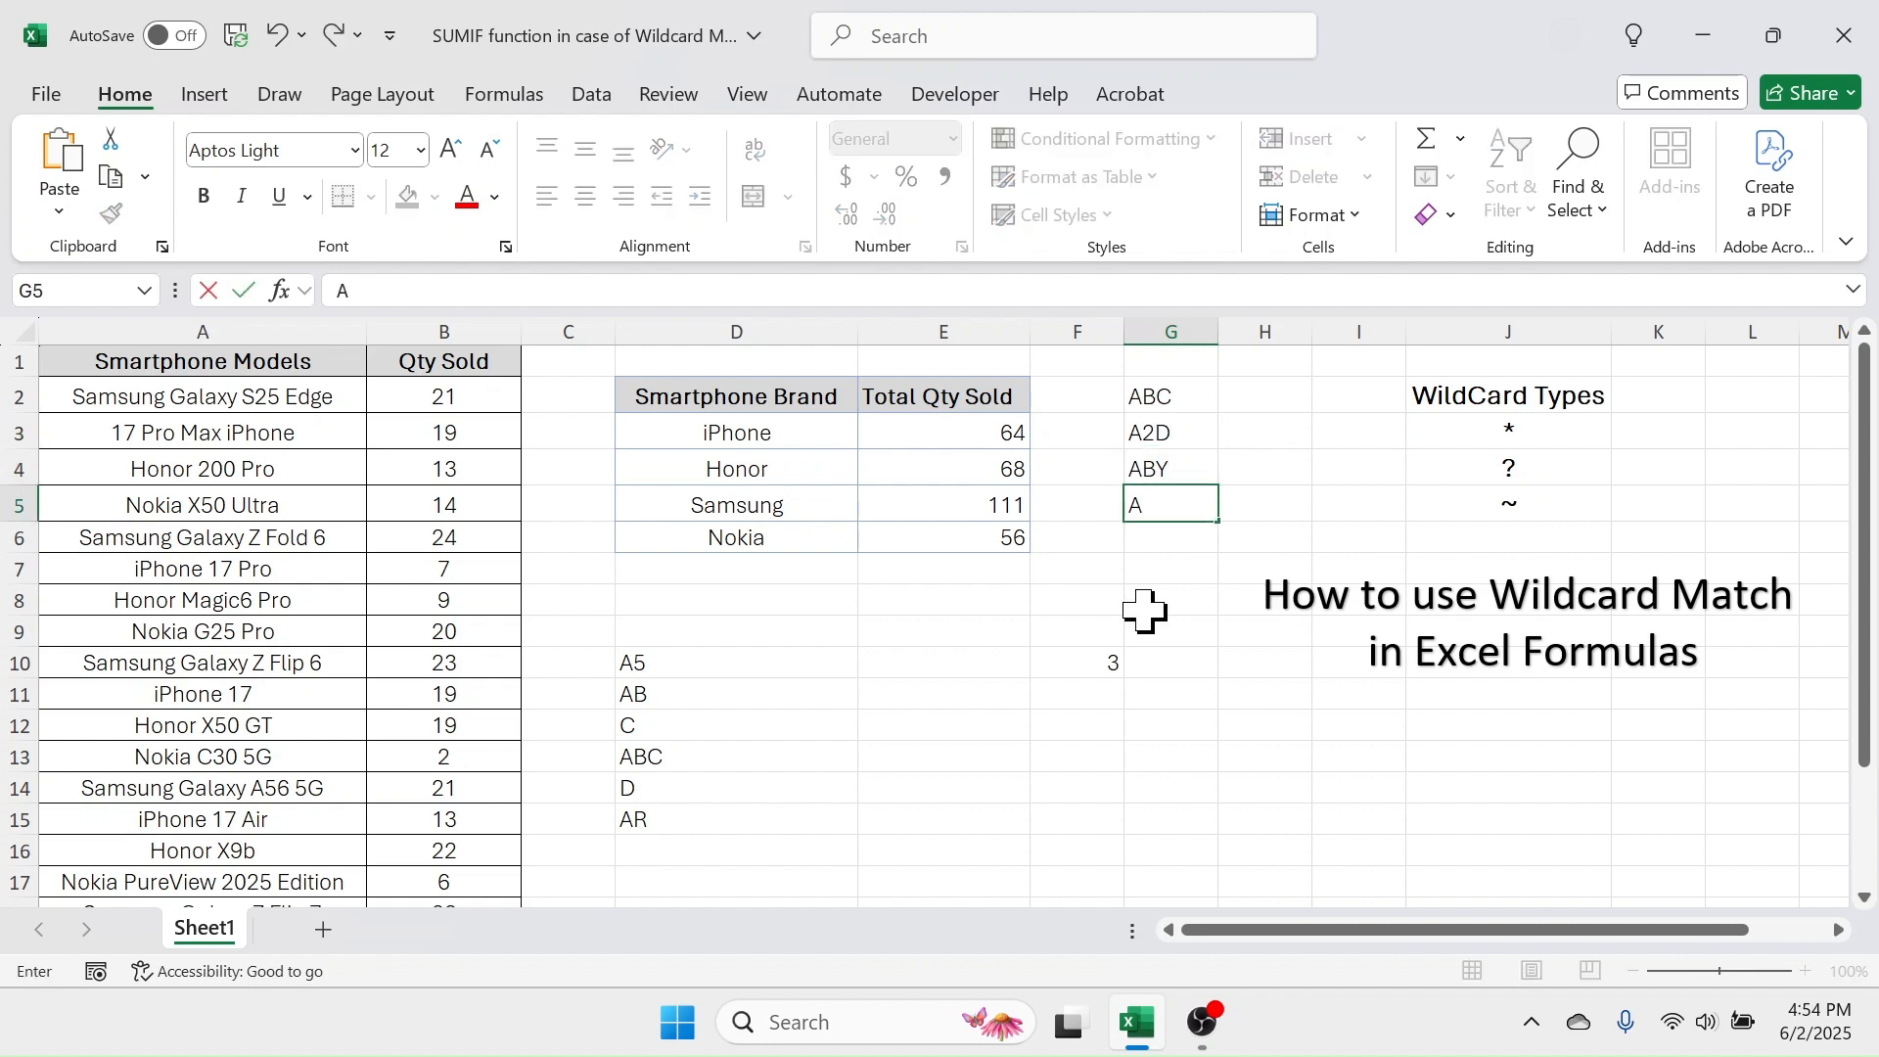
type("BF")
left_click_drag(1189, 399, 1187, 490)
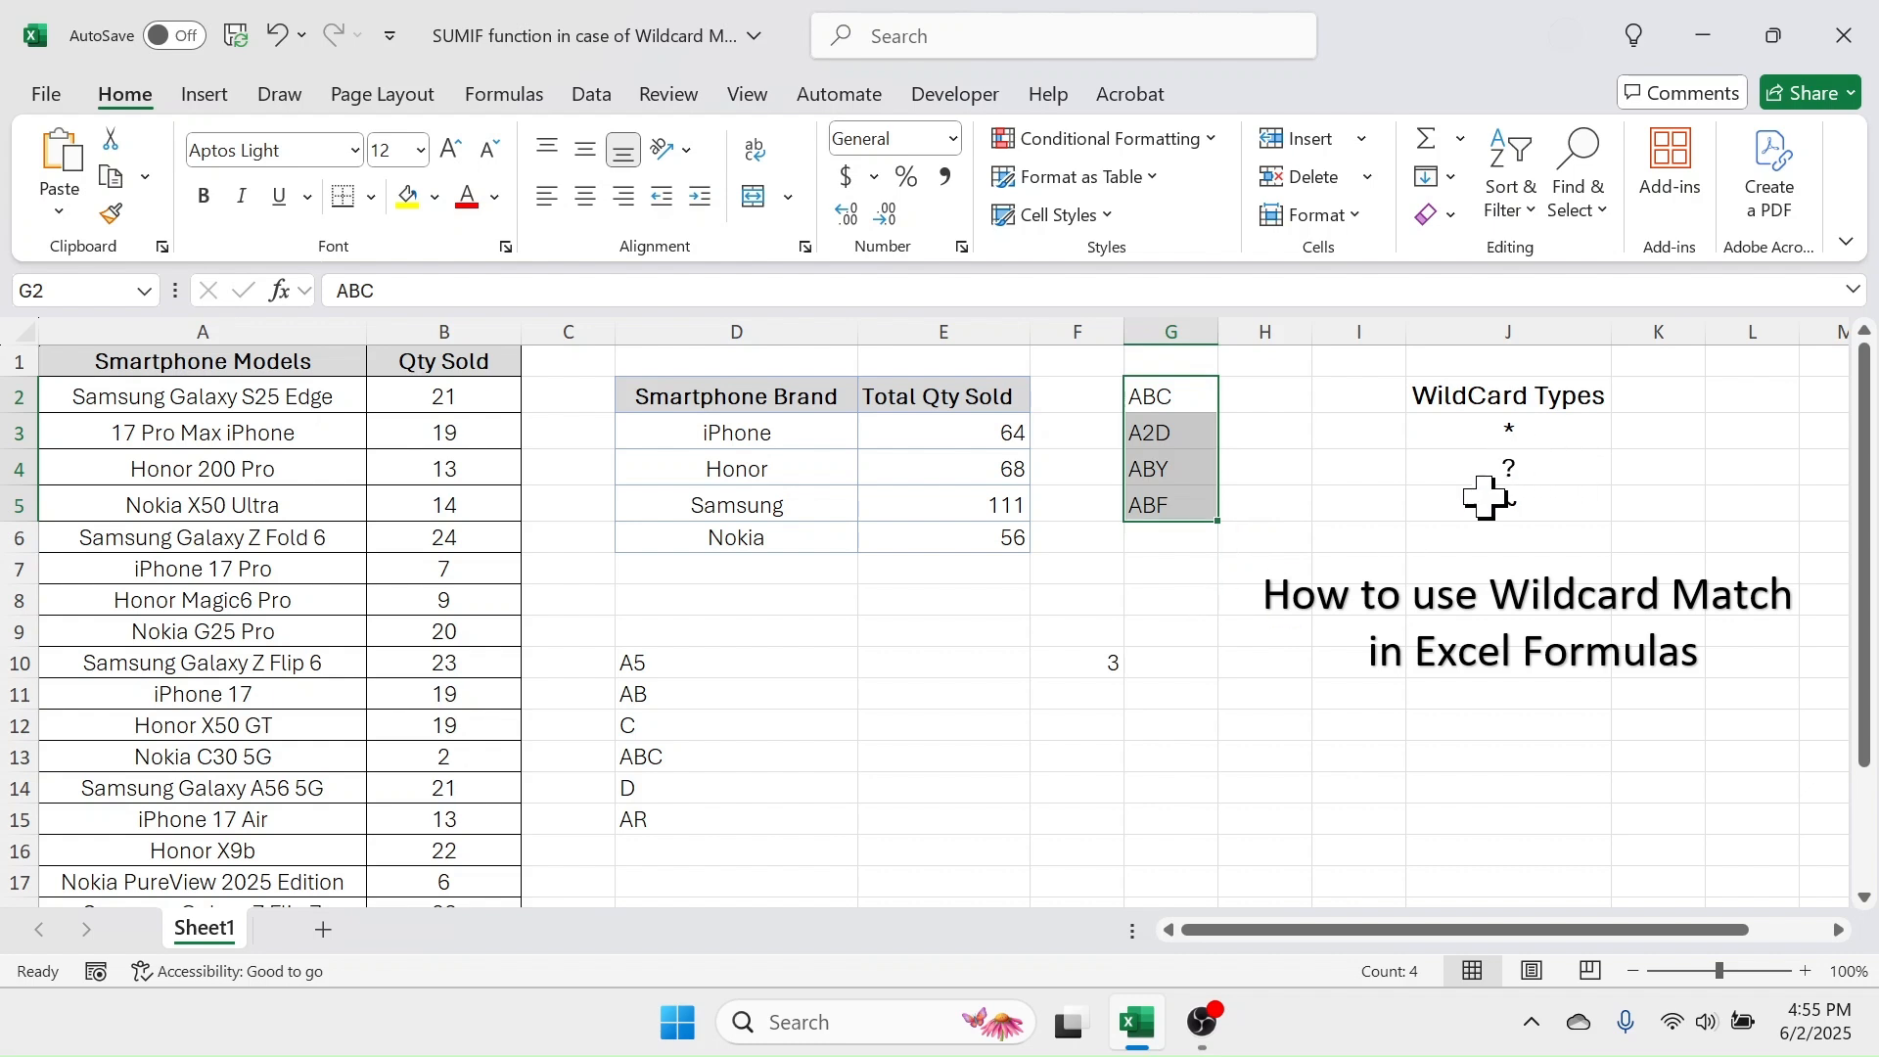
- Count the three-character codes with B in the middle in H2 using the formula =COUNTIF(G2:G5,"?B?")
left_click(1269, 395)
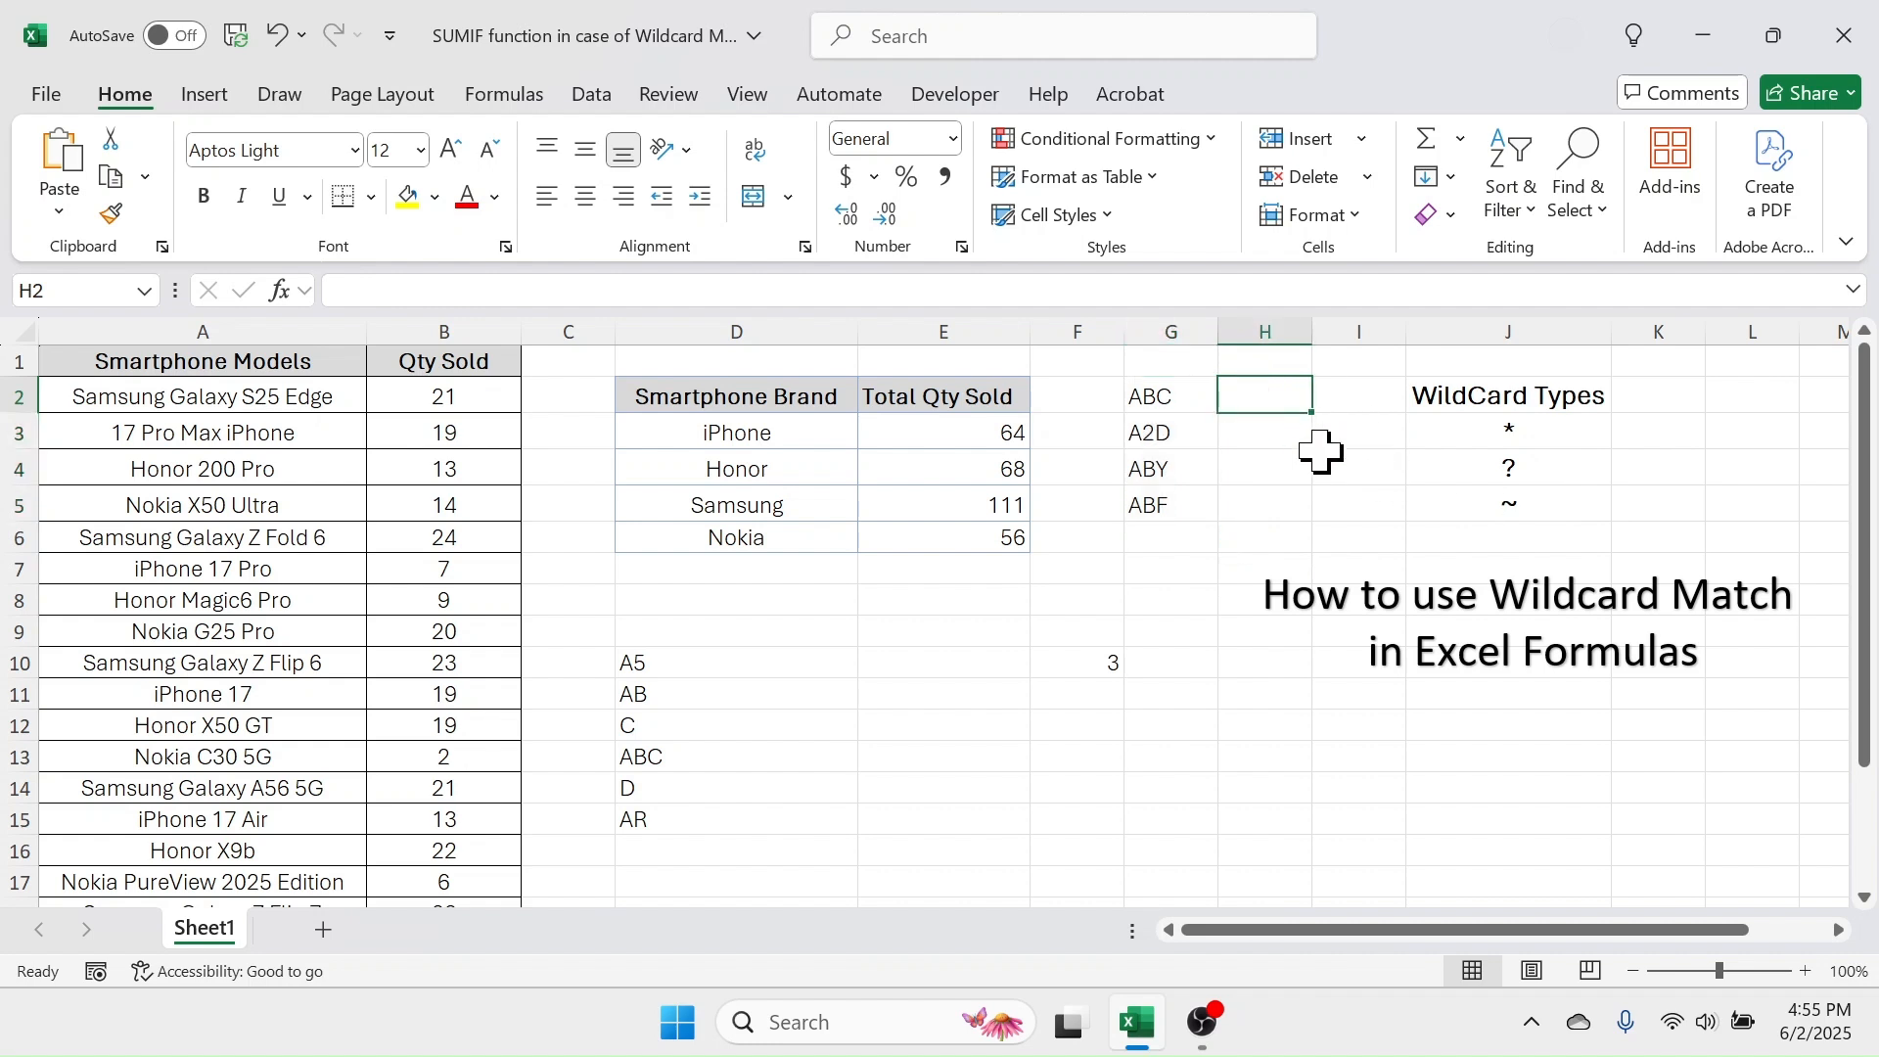
type("=C")
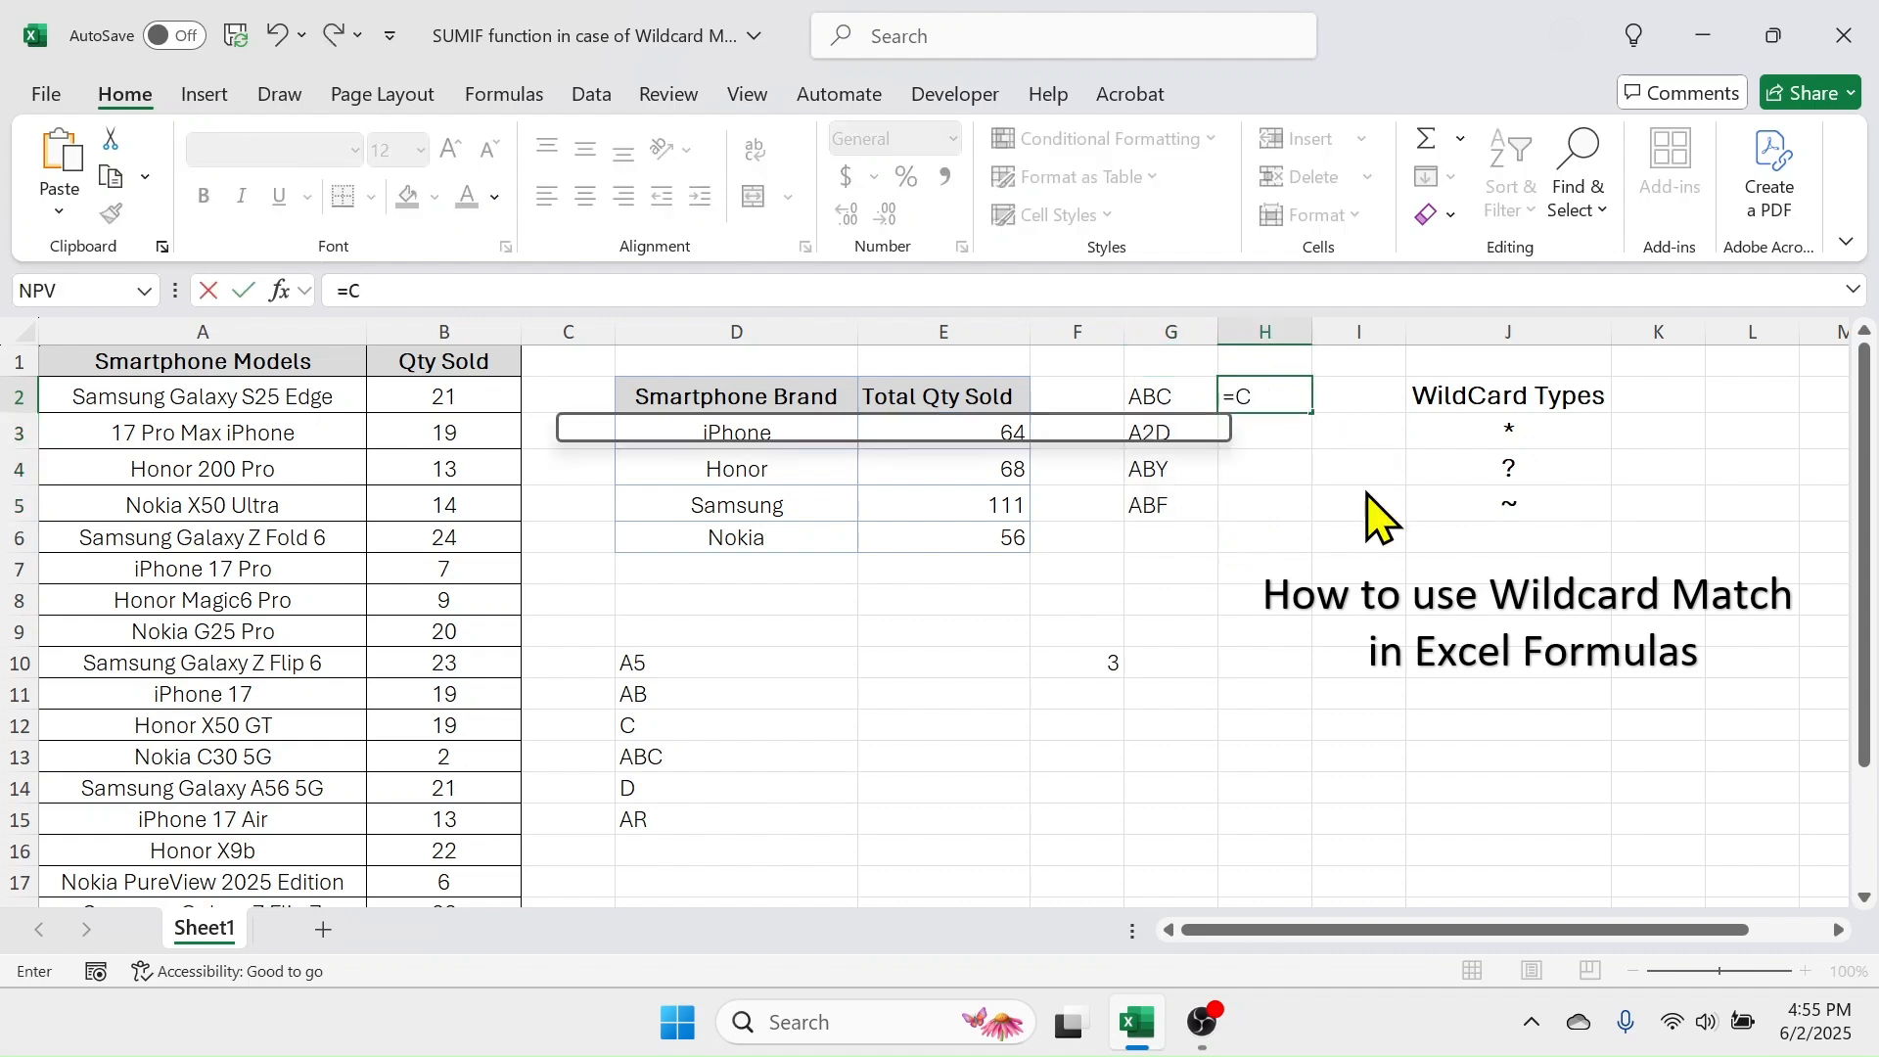
type("OUNTIF")
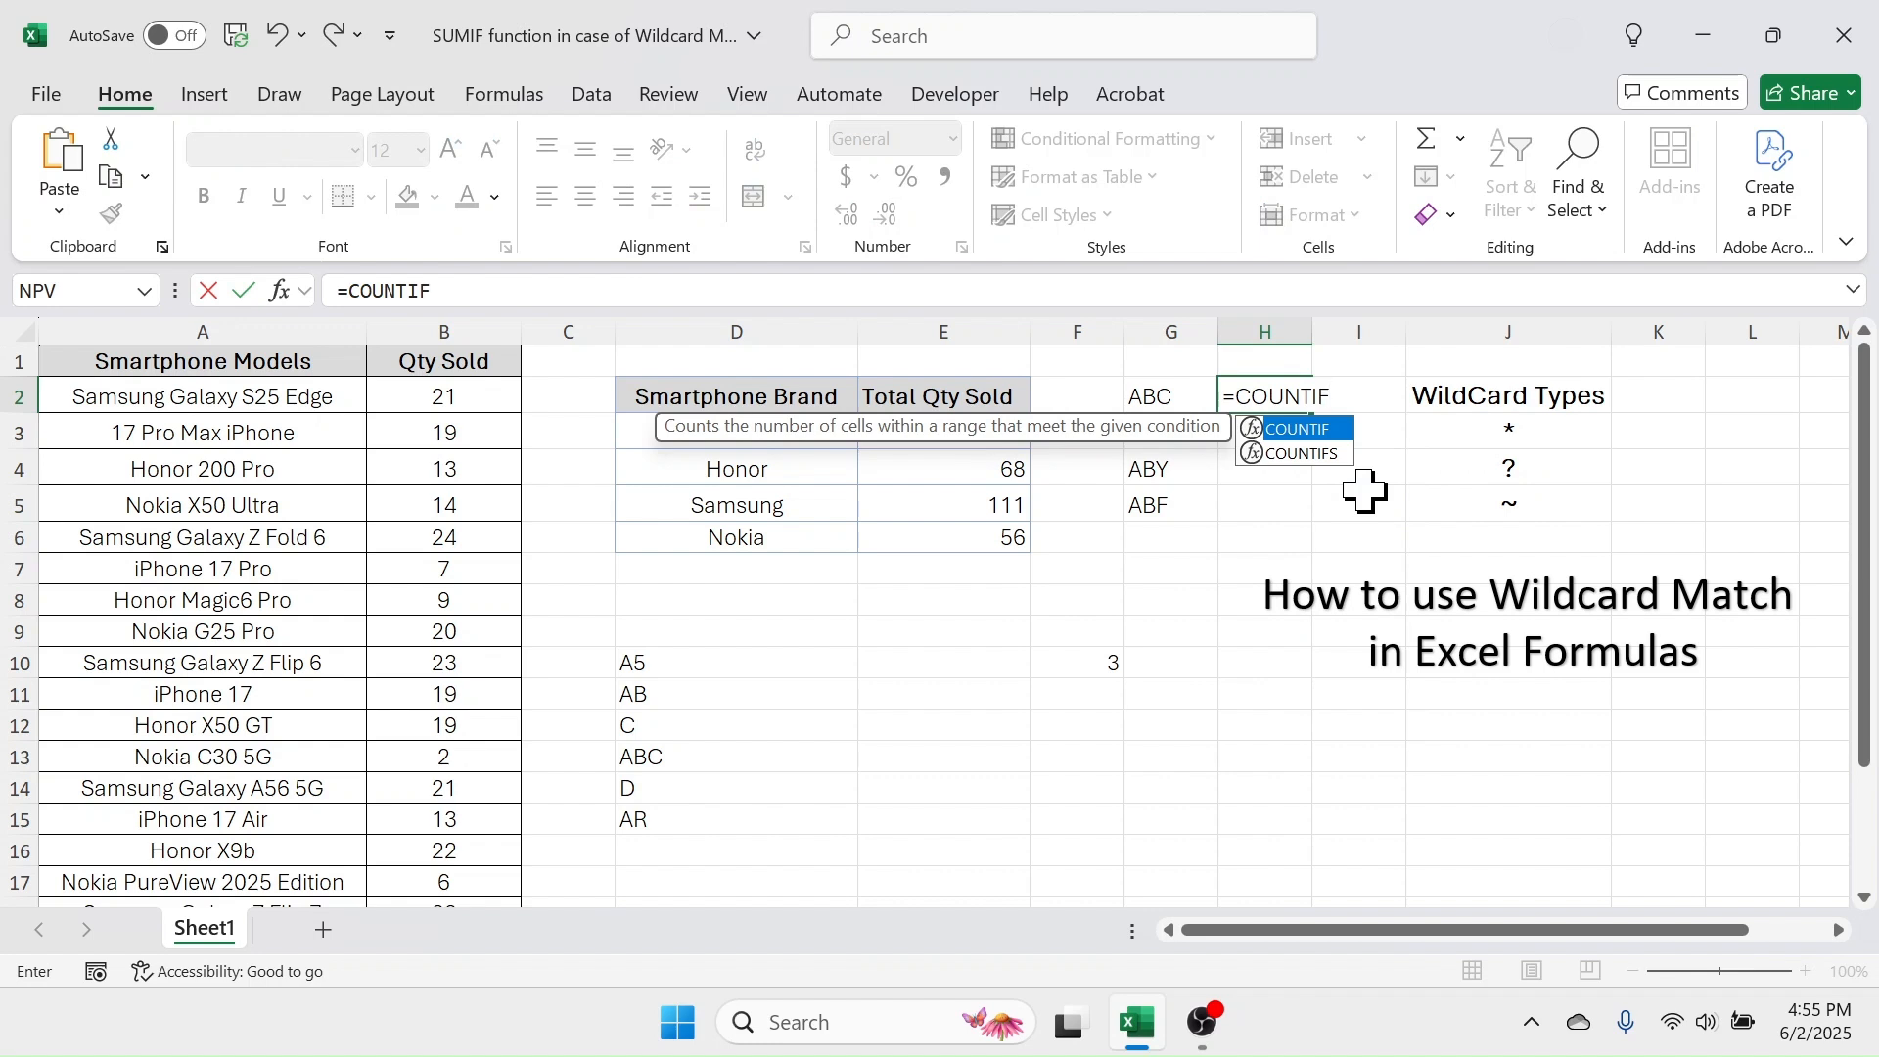
type("(")
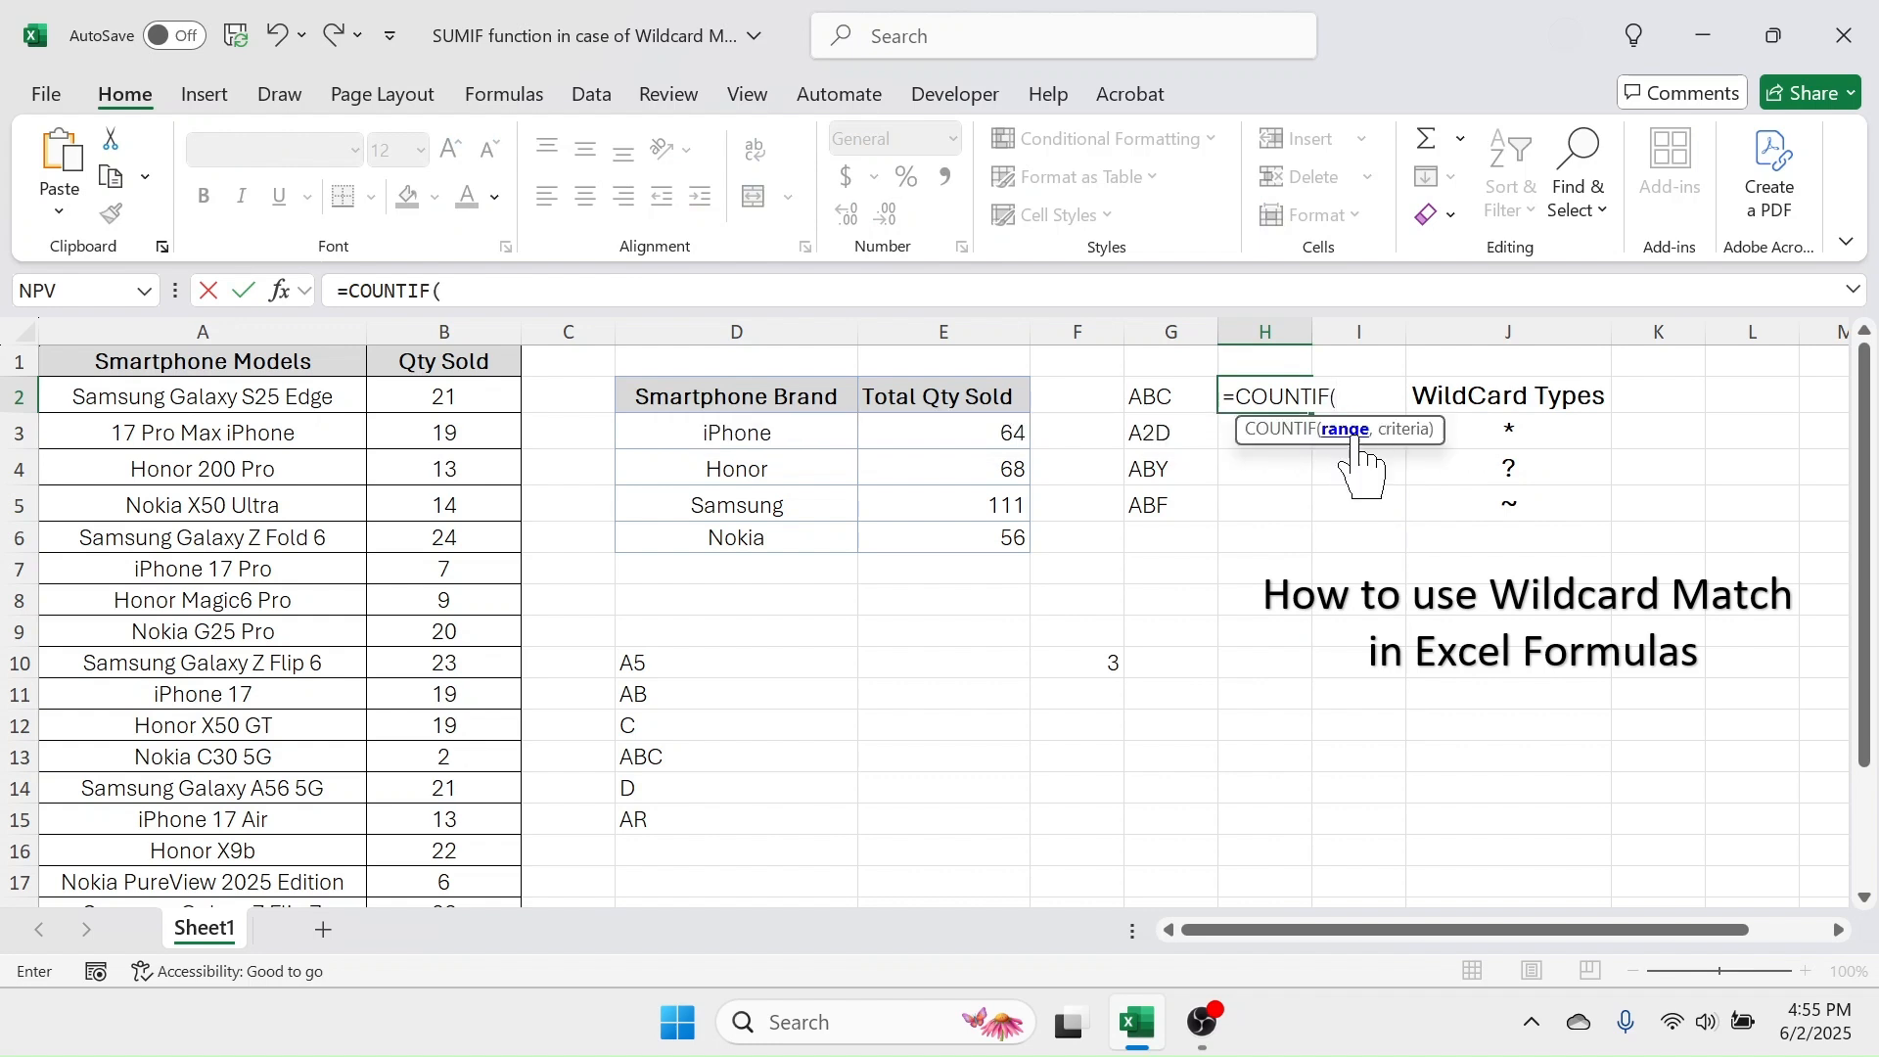
left_click_drag(1155, 397, 1155, 497)
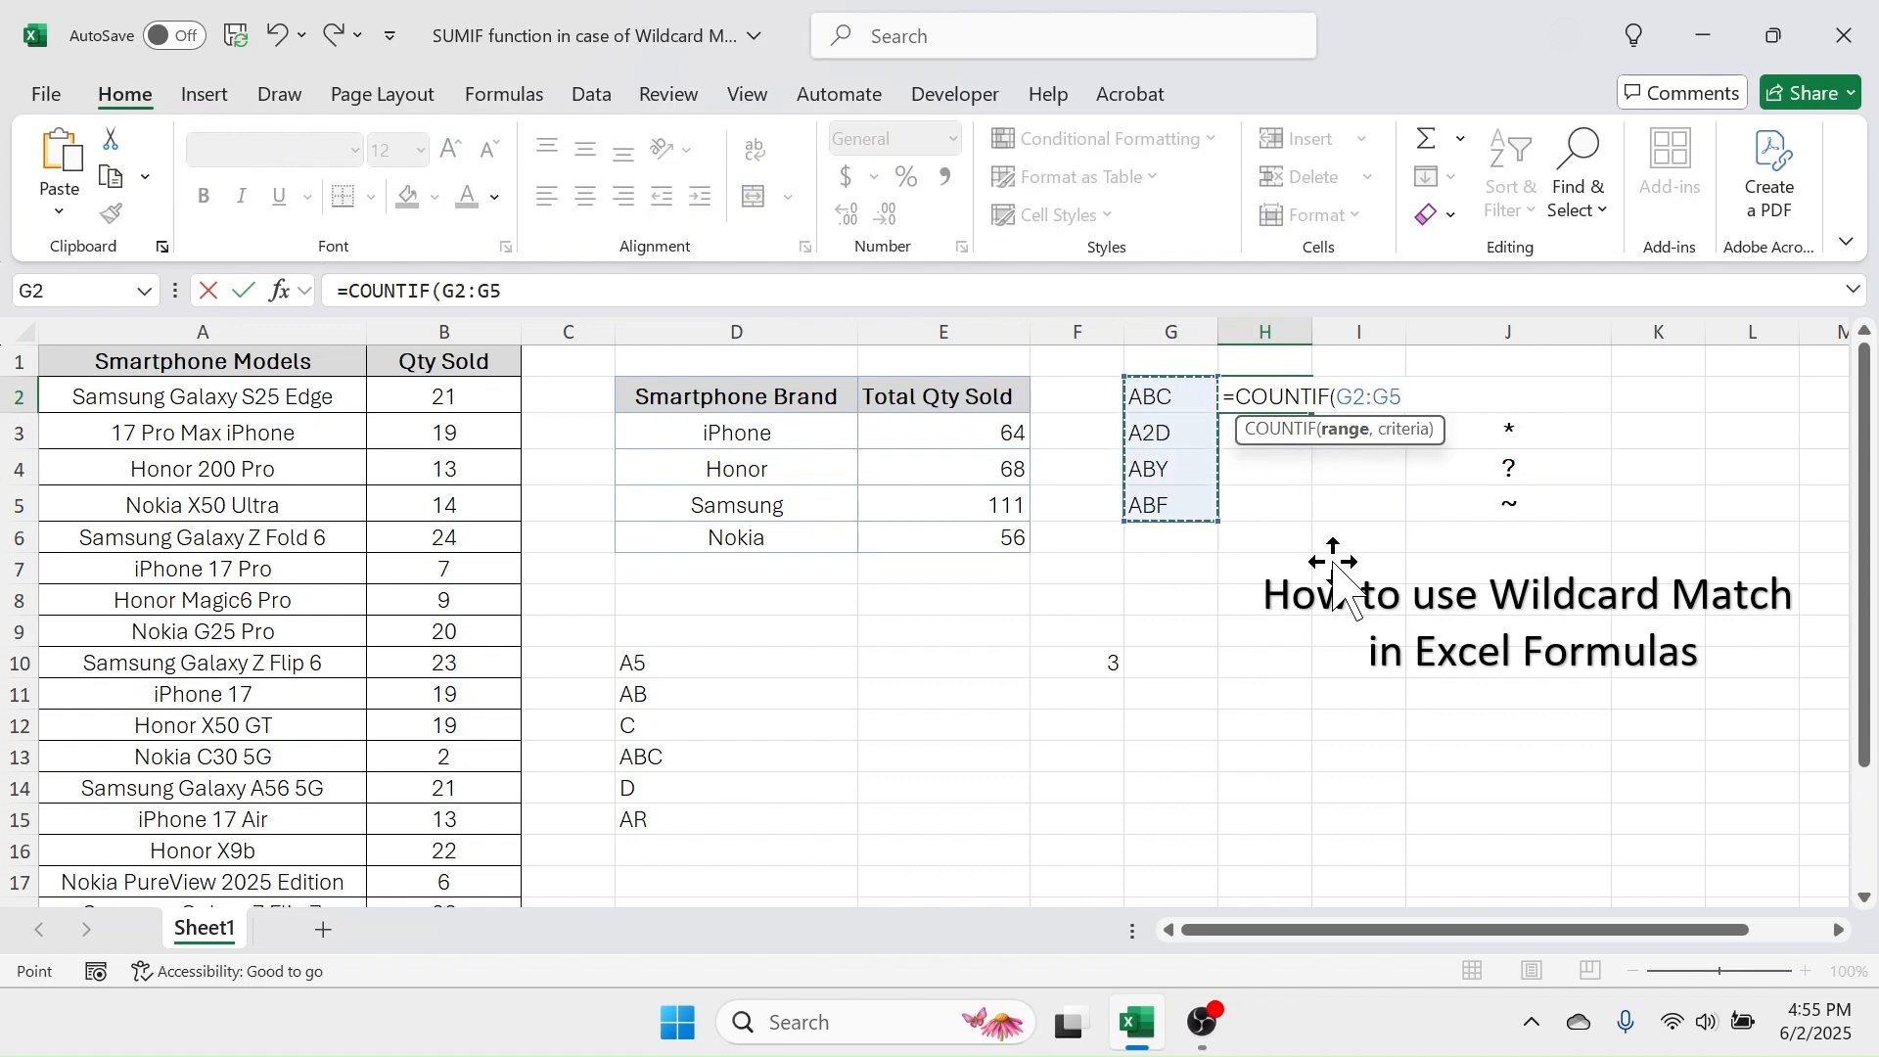
type(",")
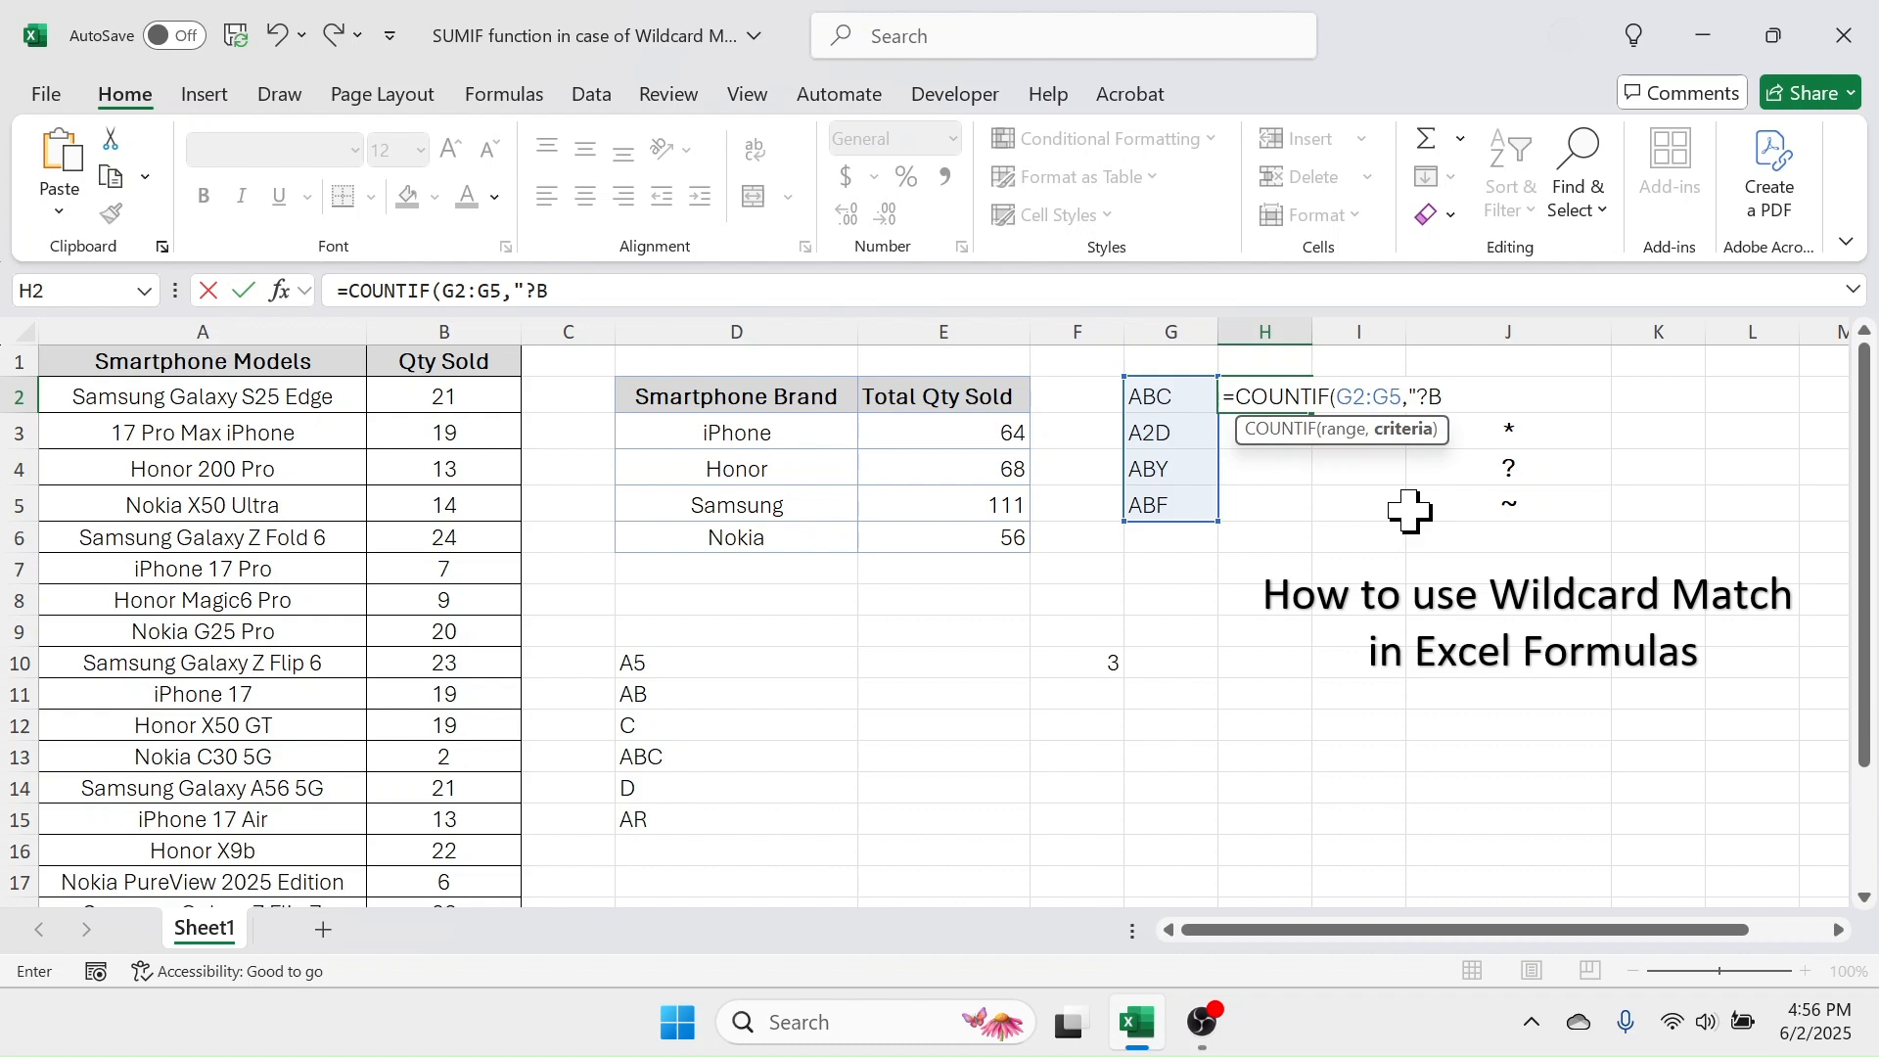
type(")")
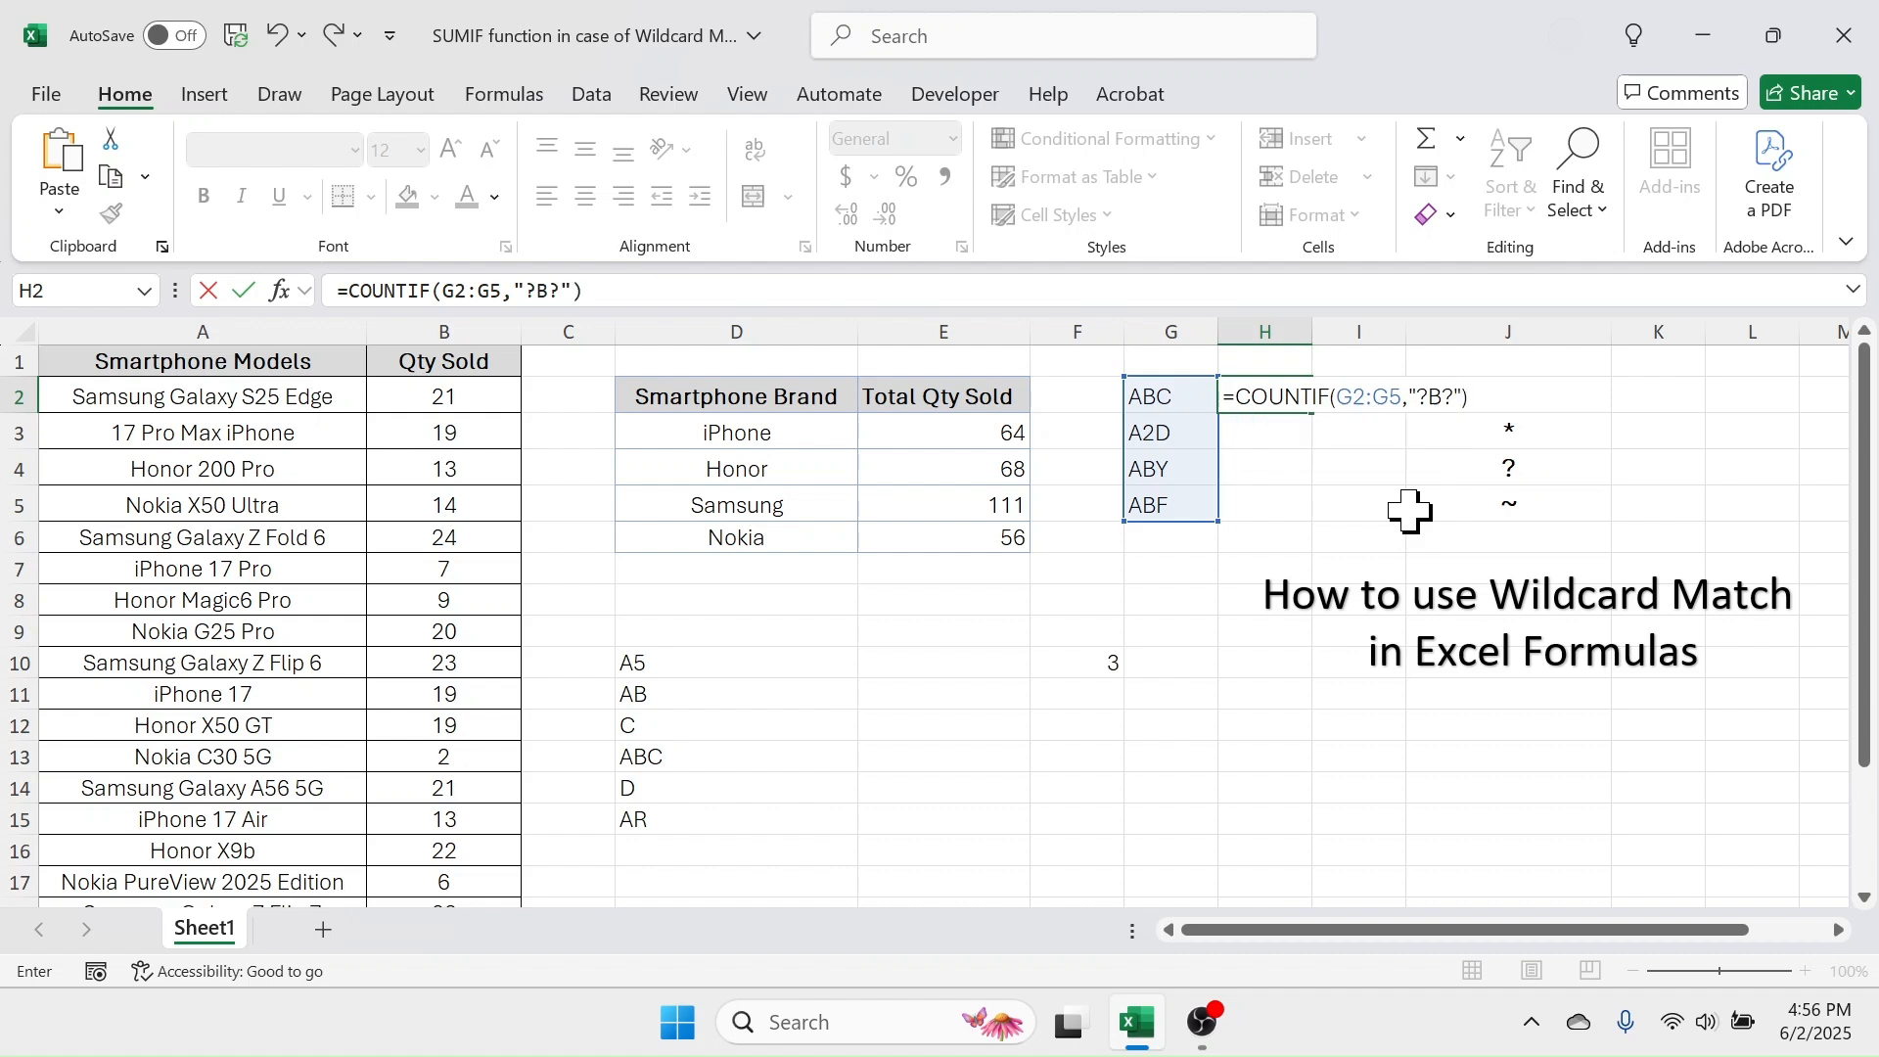
key("Return")
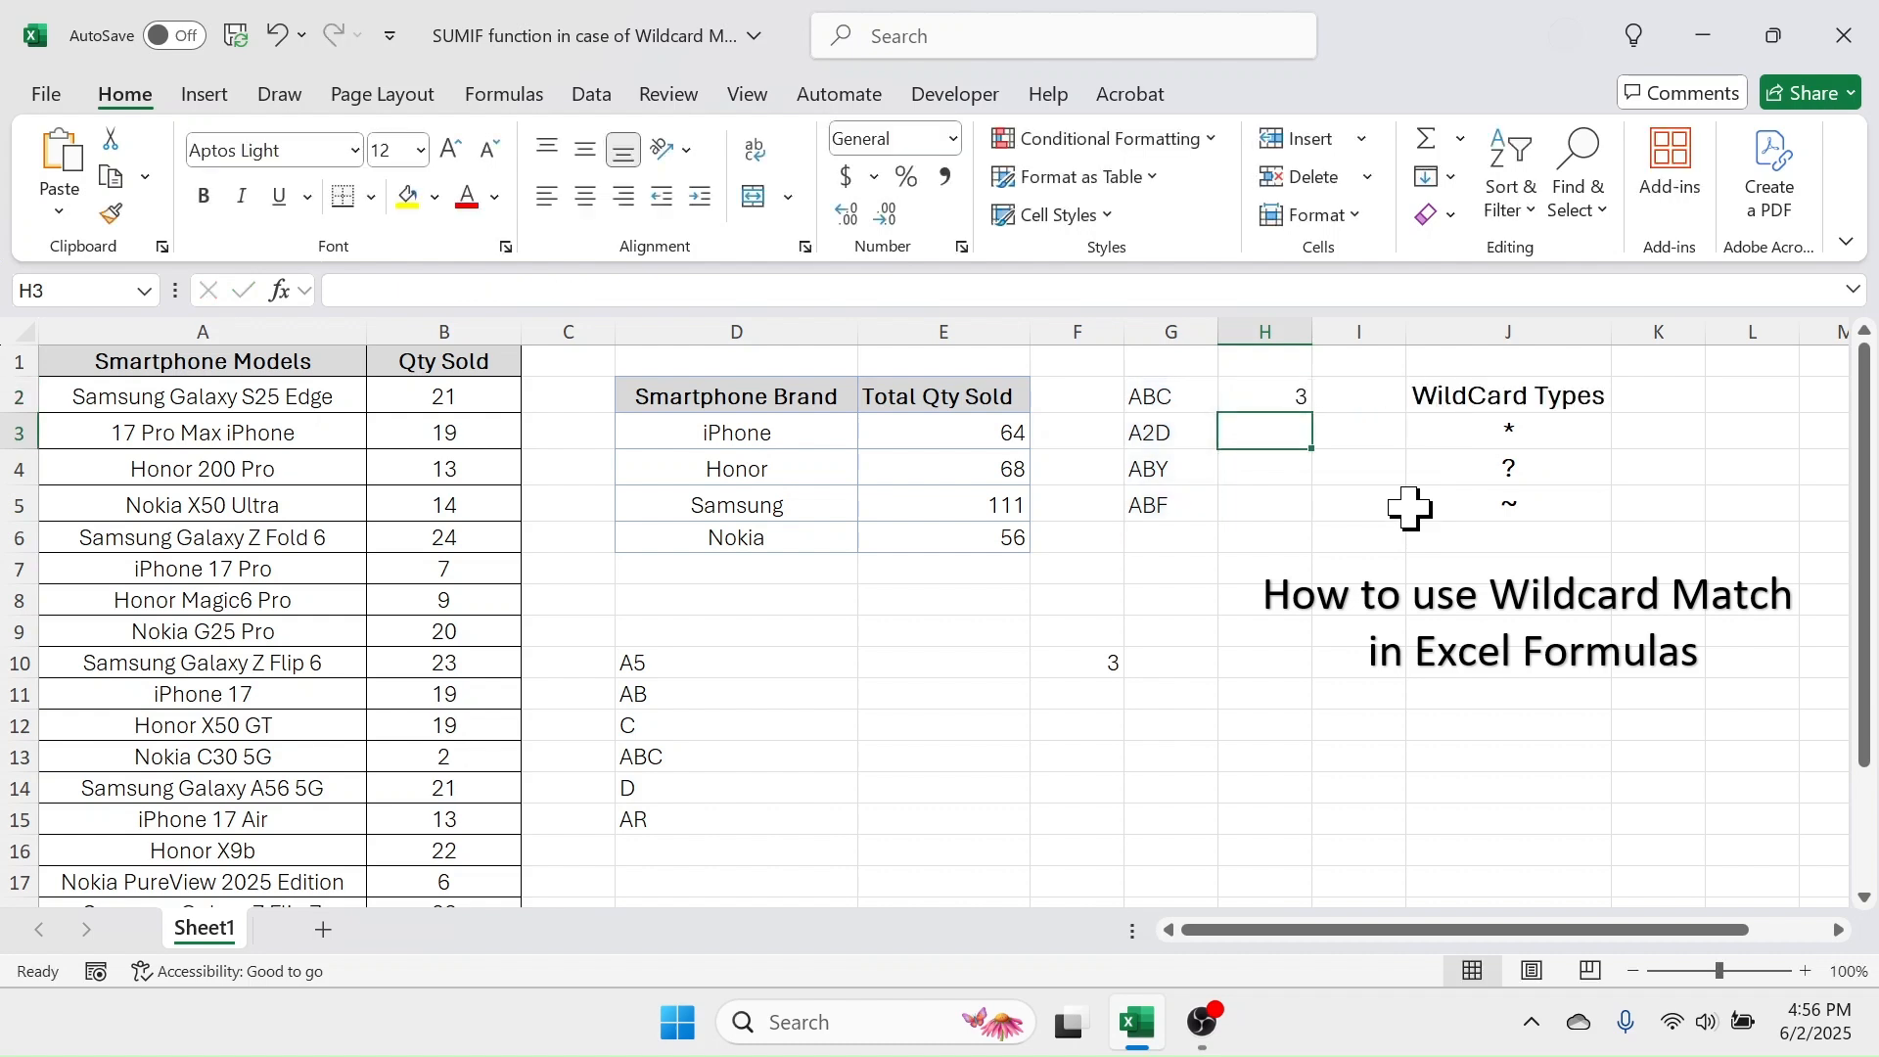
- Check the H2 count against the codes in G2:G5, and change G2 to A9C
left_click(1283, 397)
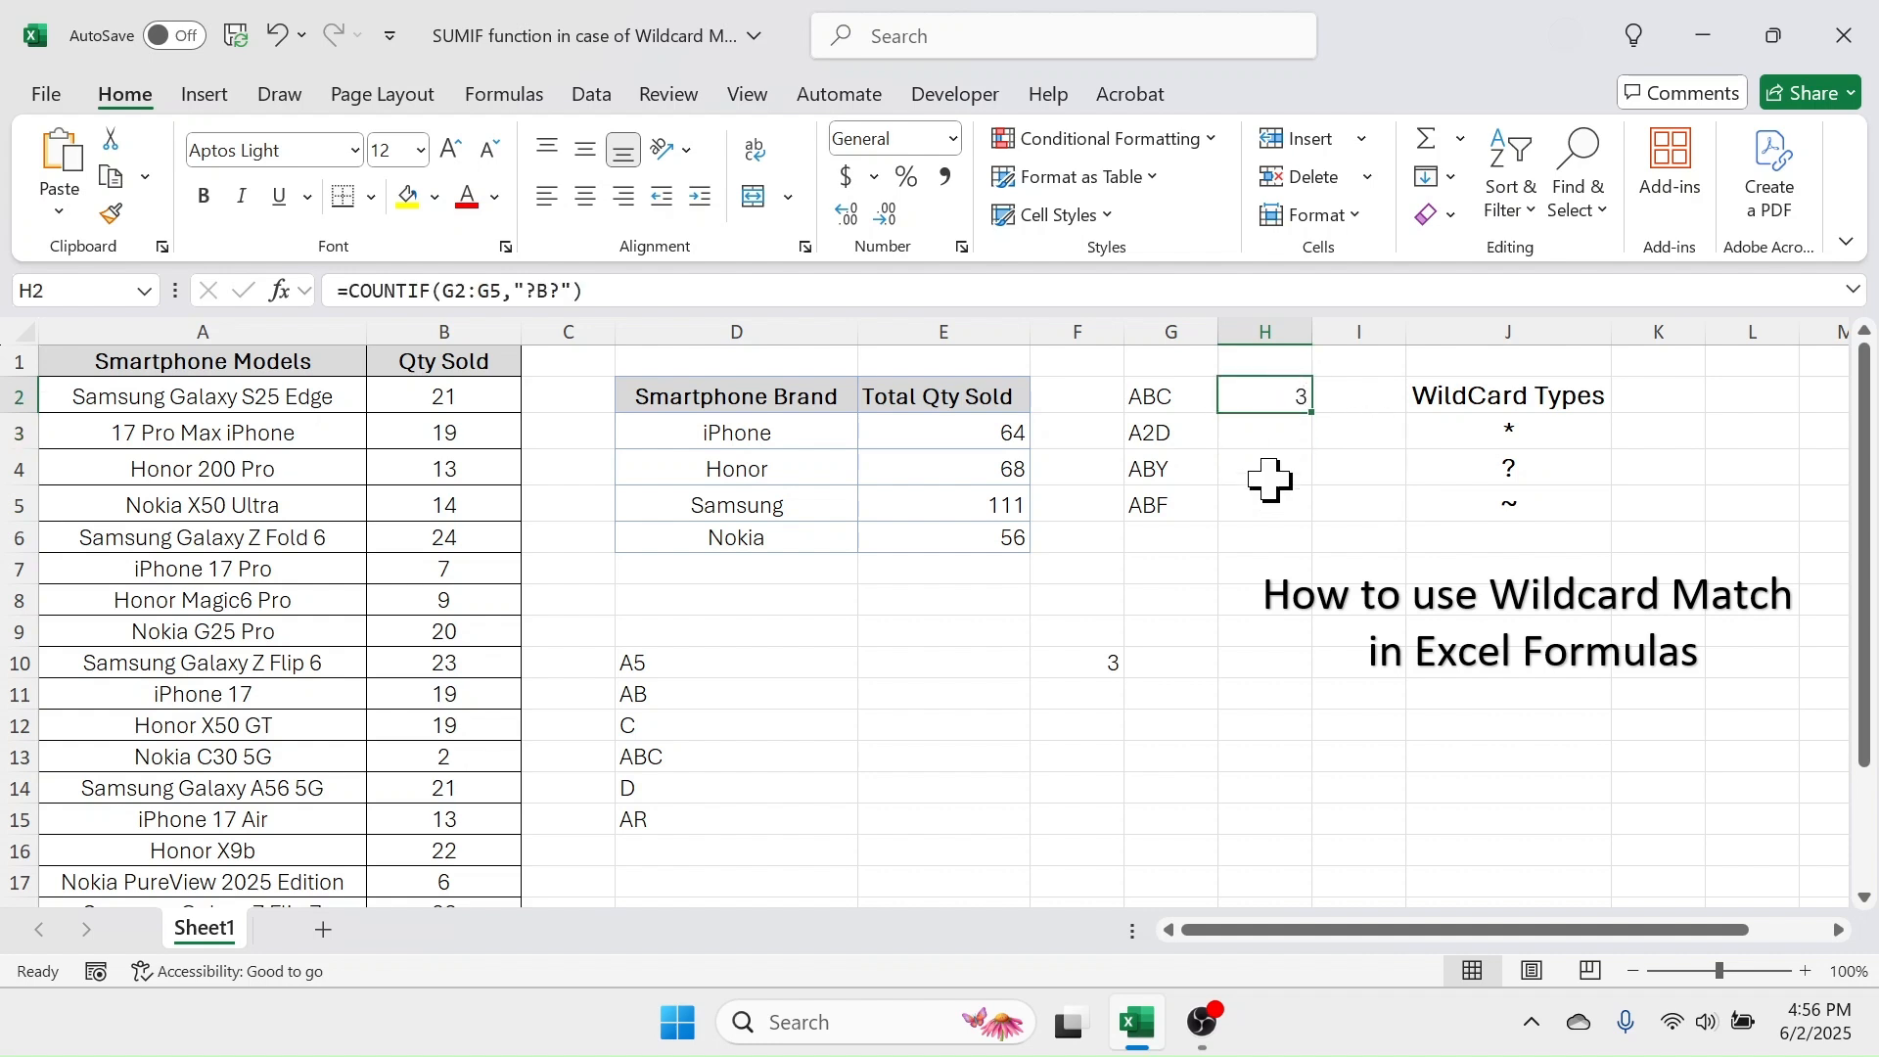
left_click_drag(1186, 397, 1184, 507)
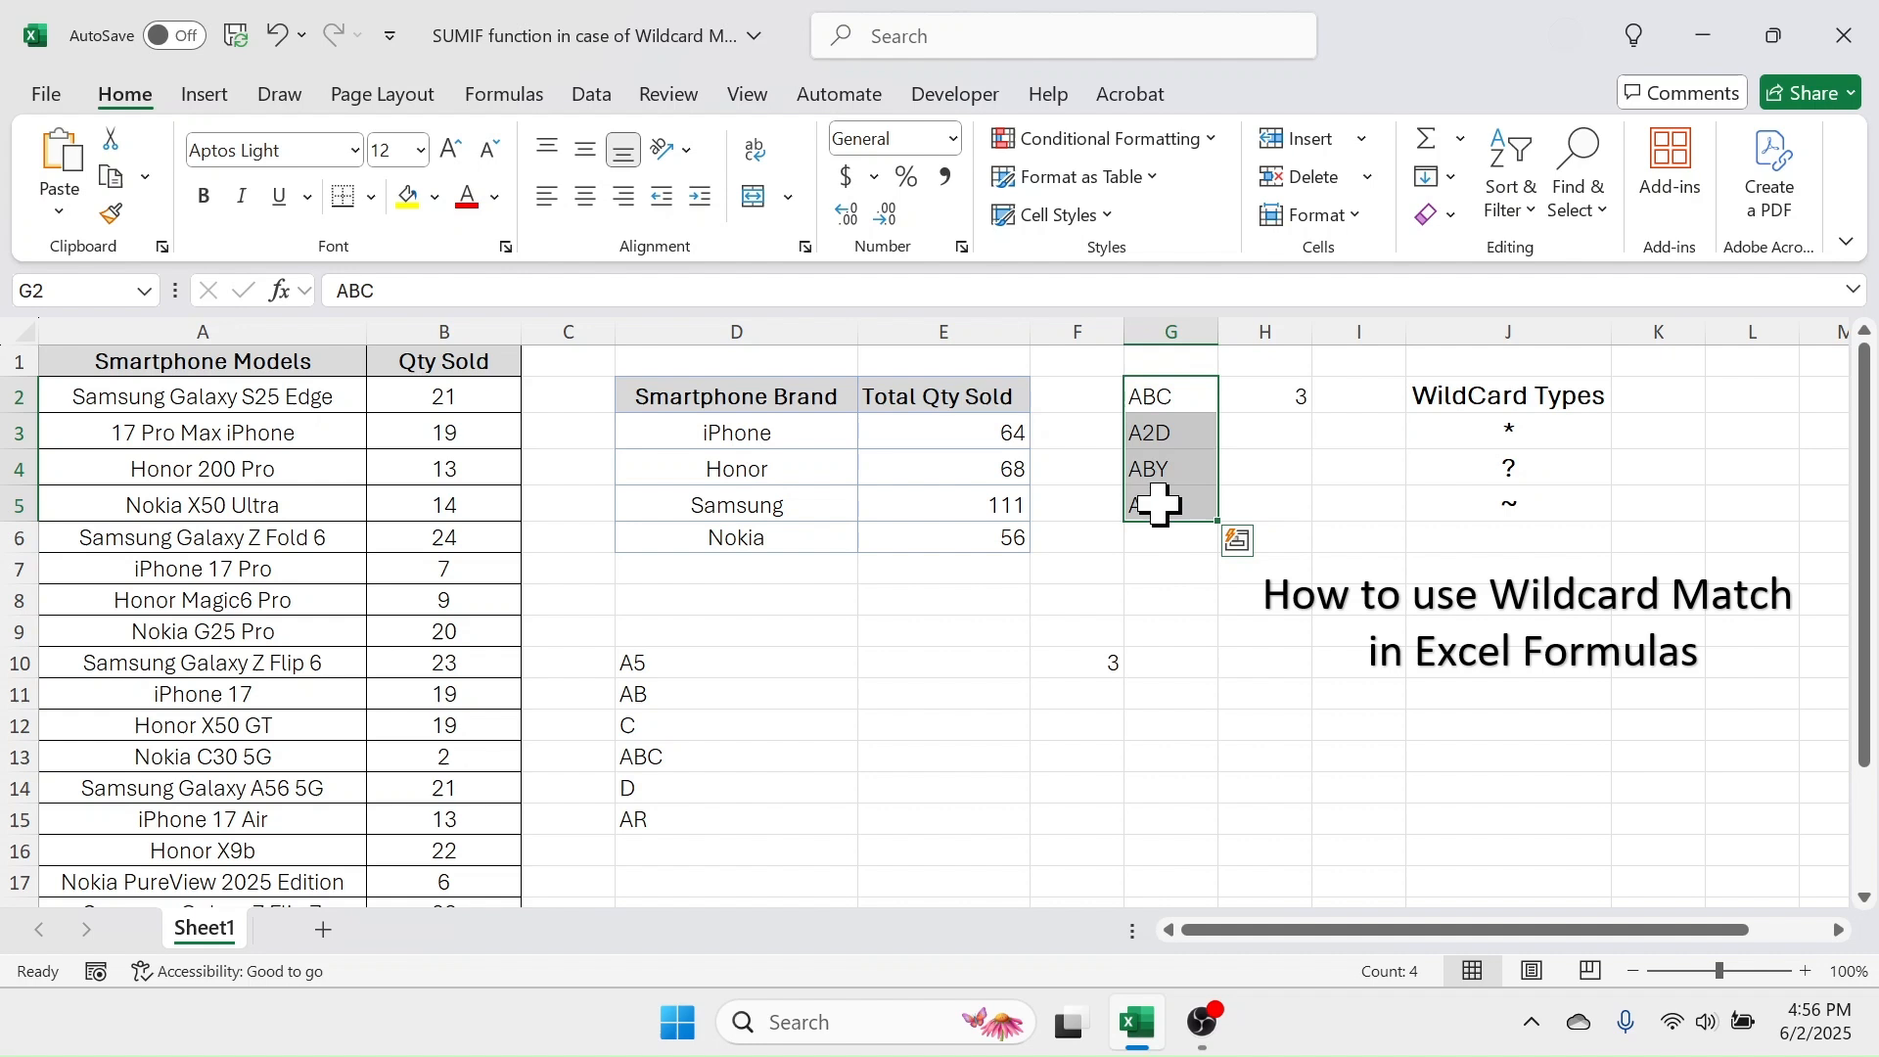
left_click(1179, 593)
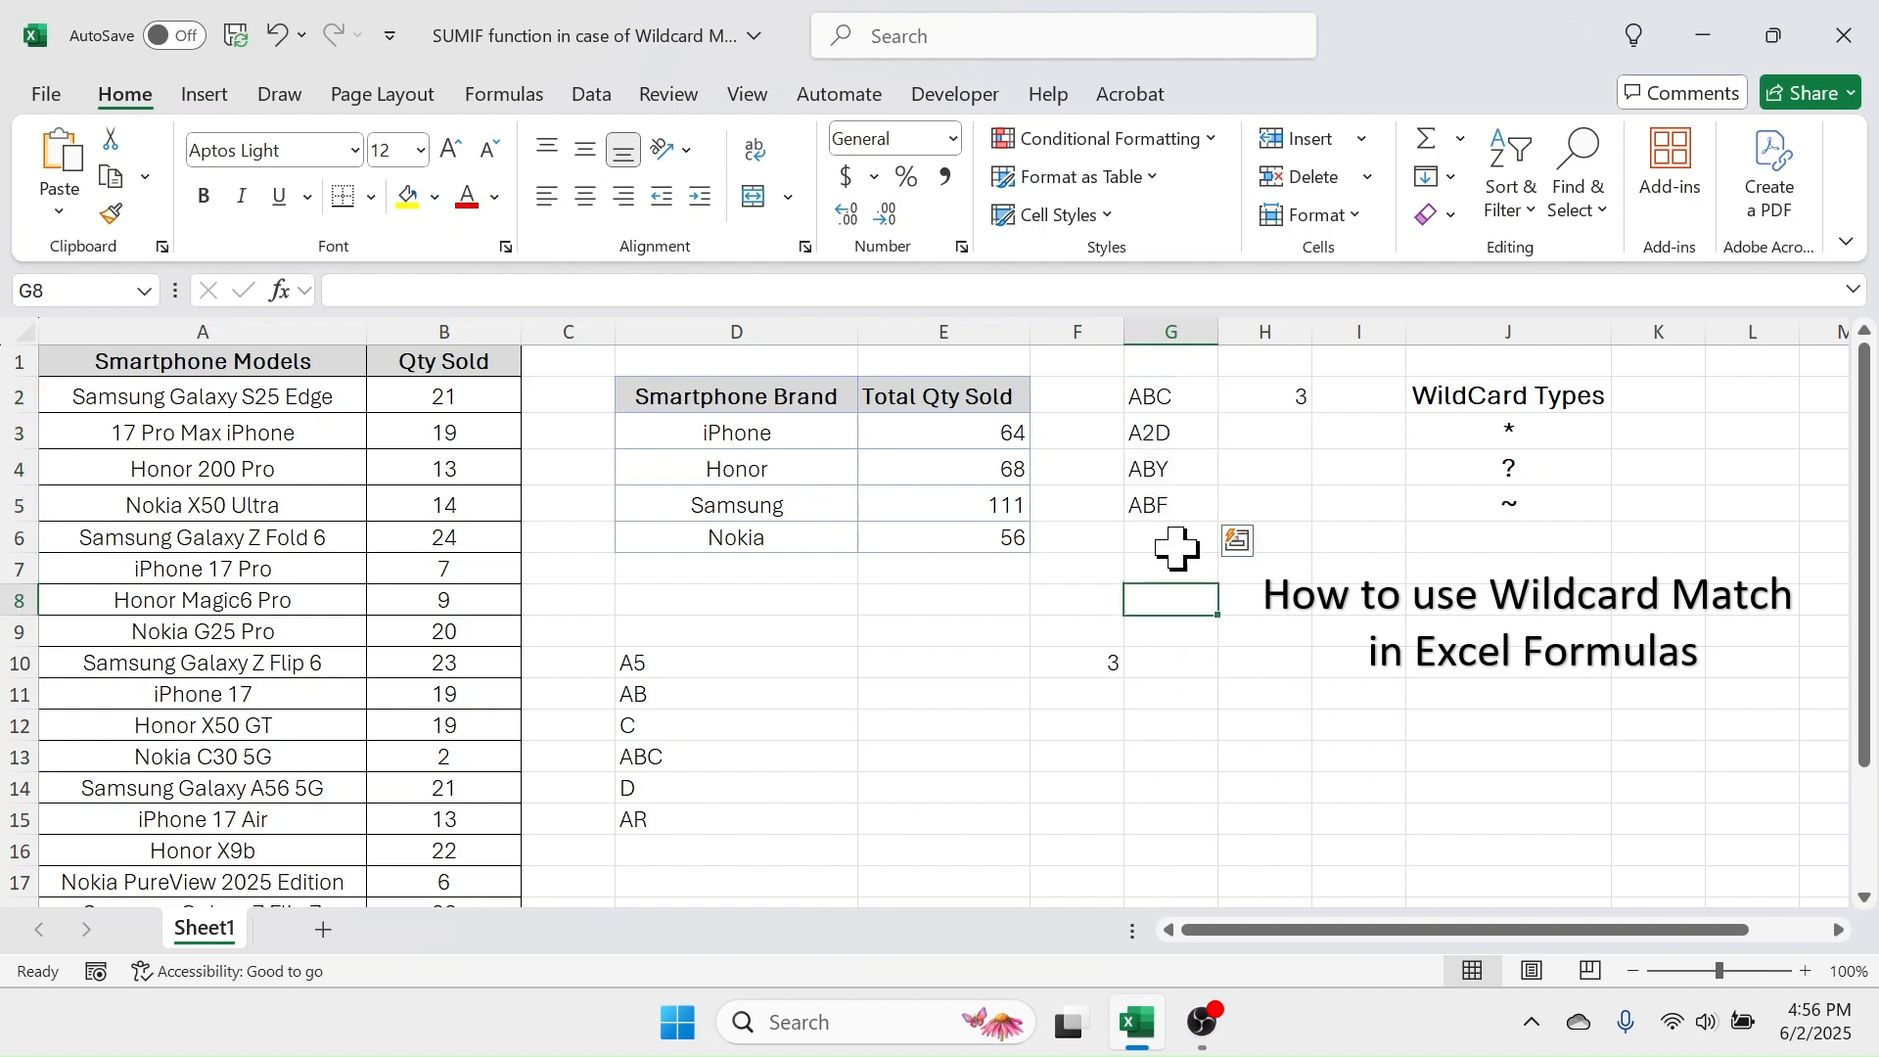
double_click(1151, 396)
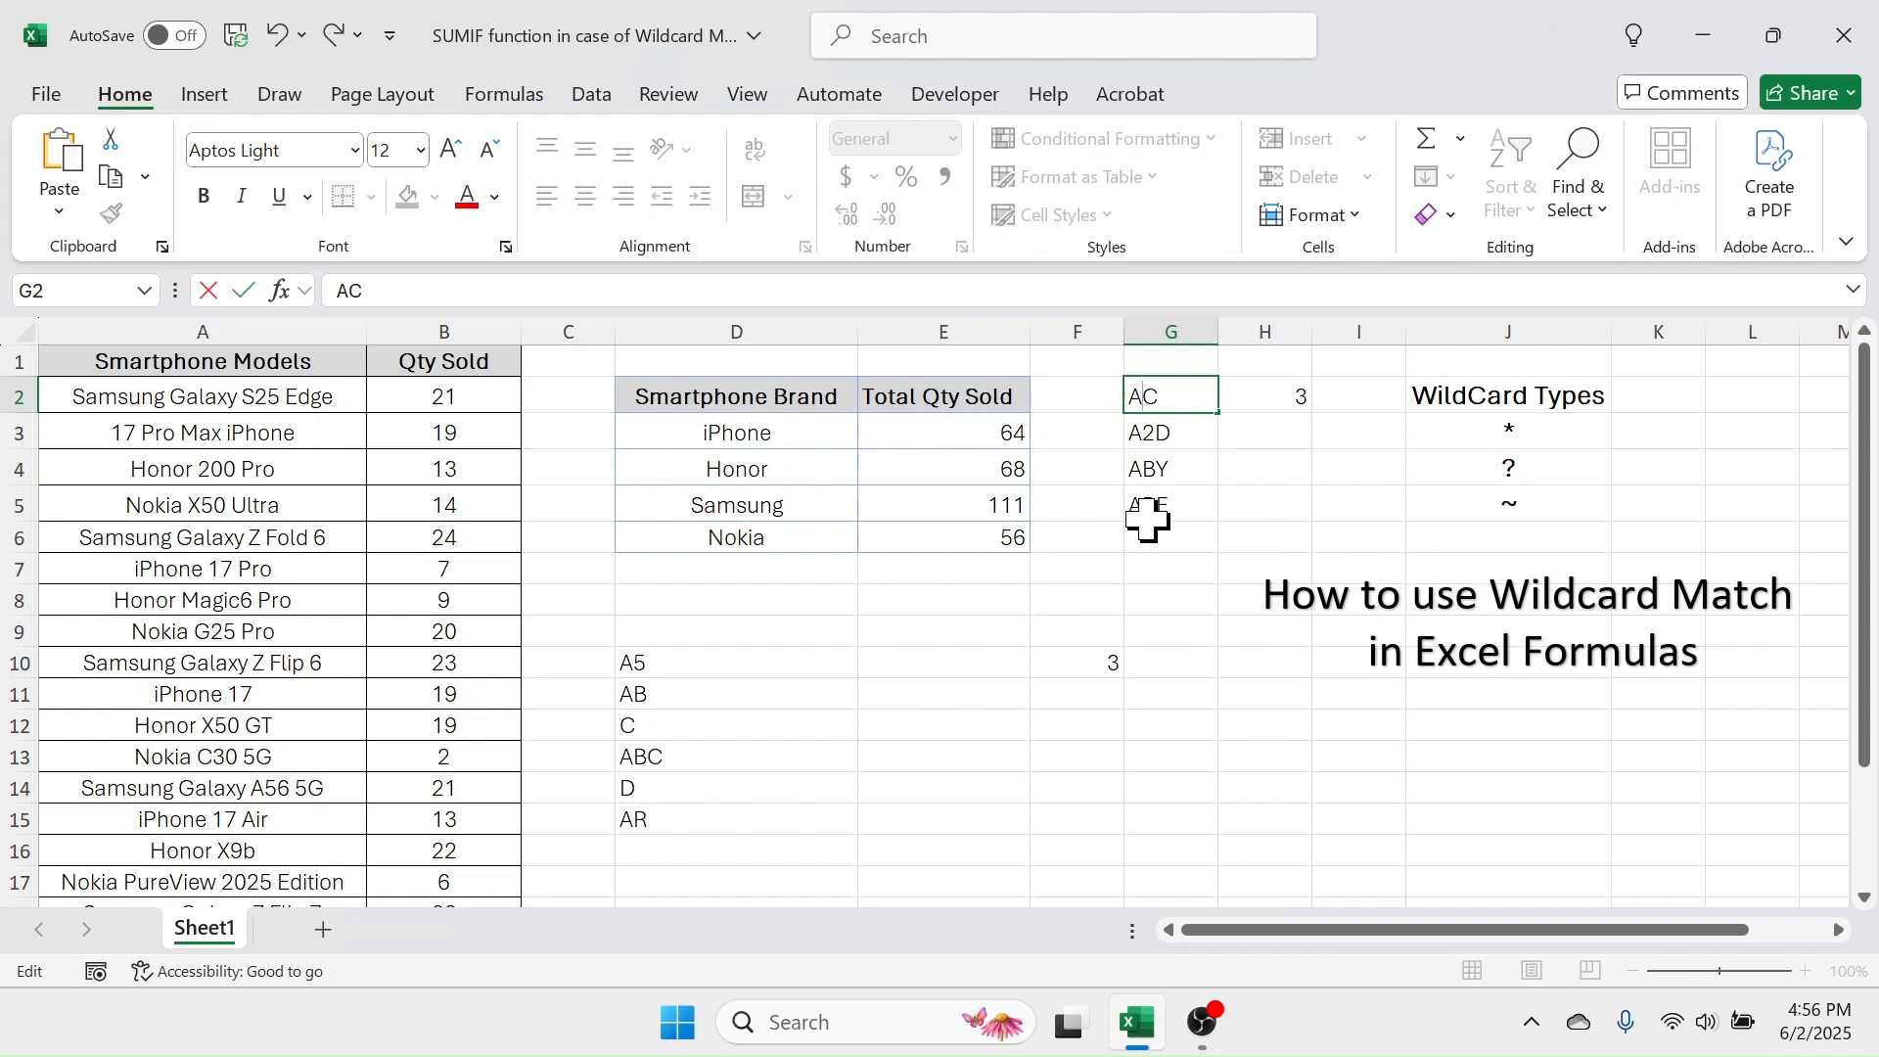
key("Return")
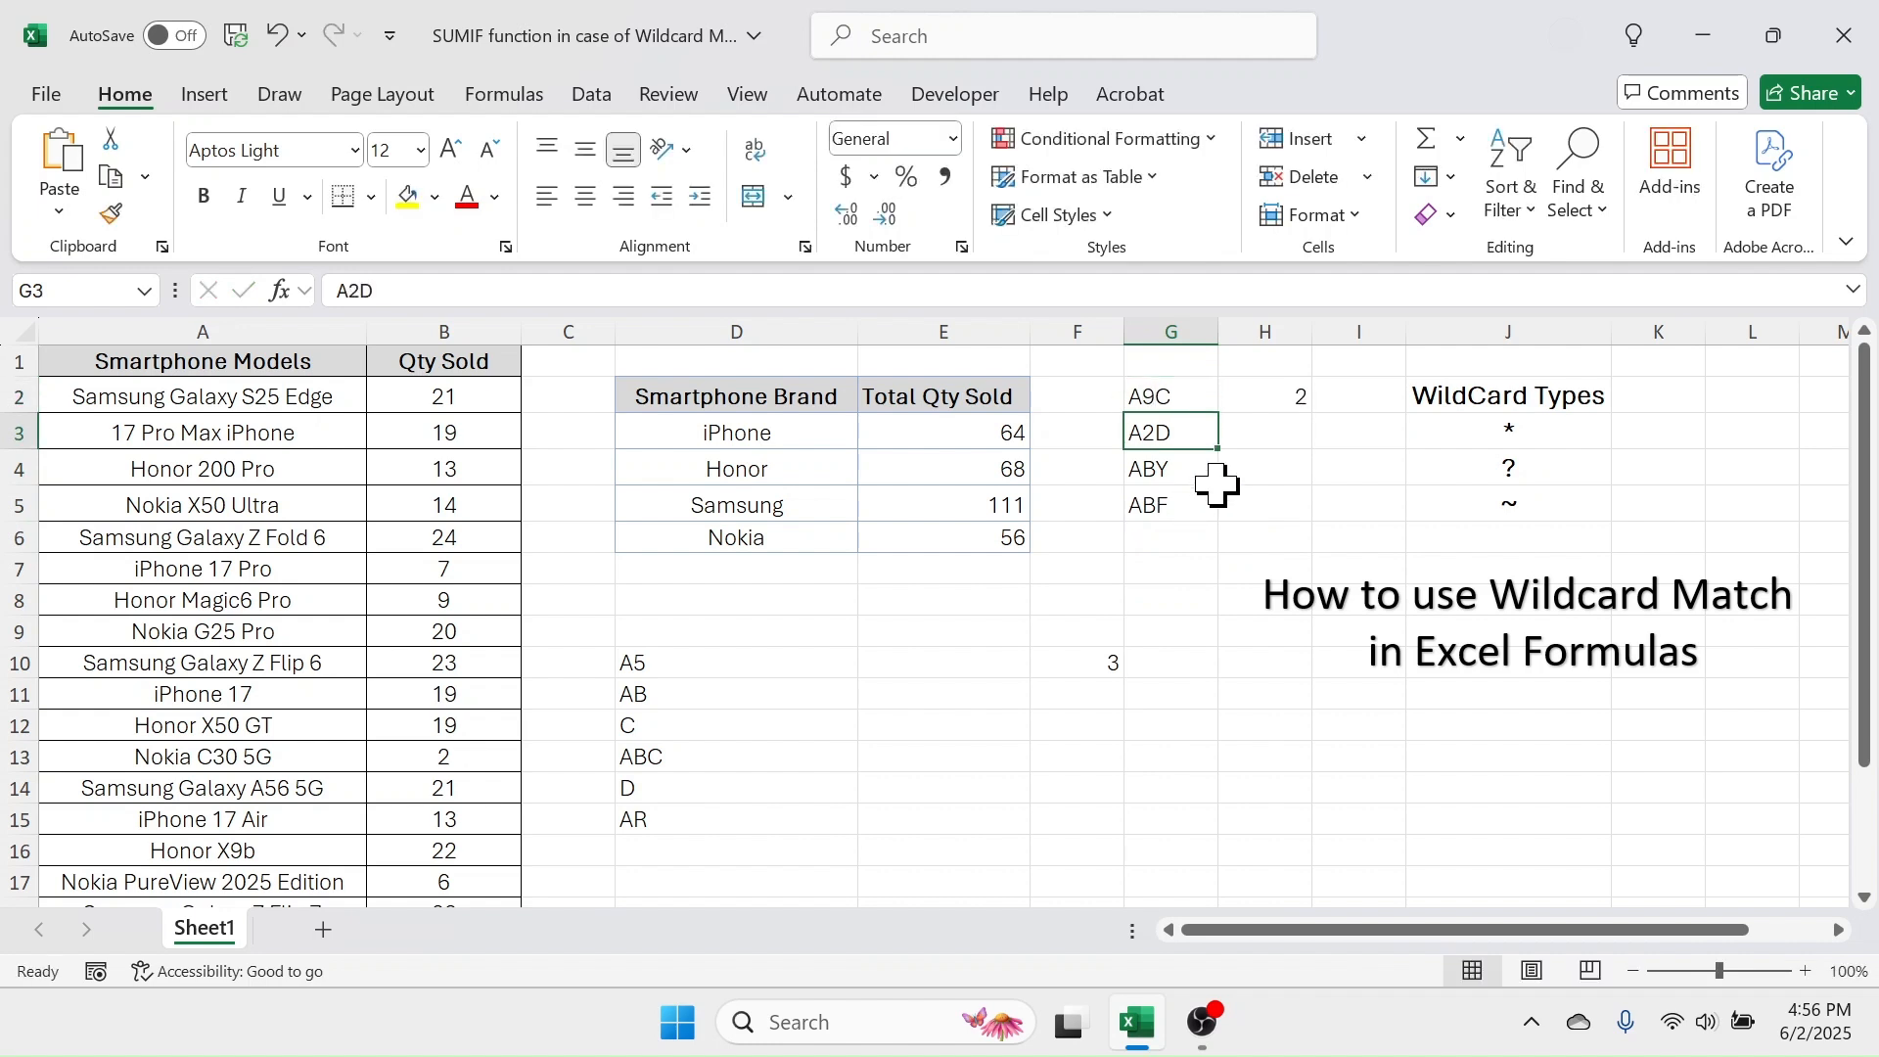
left_click(1258, 402)
left_click_drag(1209, 394, 1159, 504)
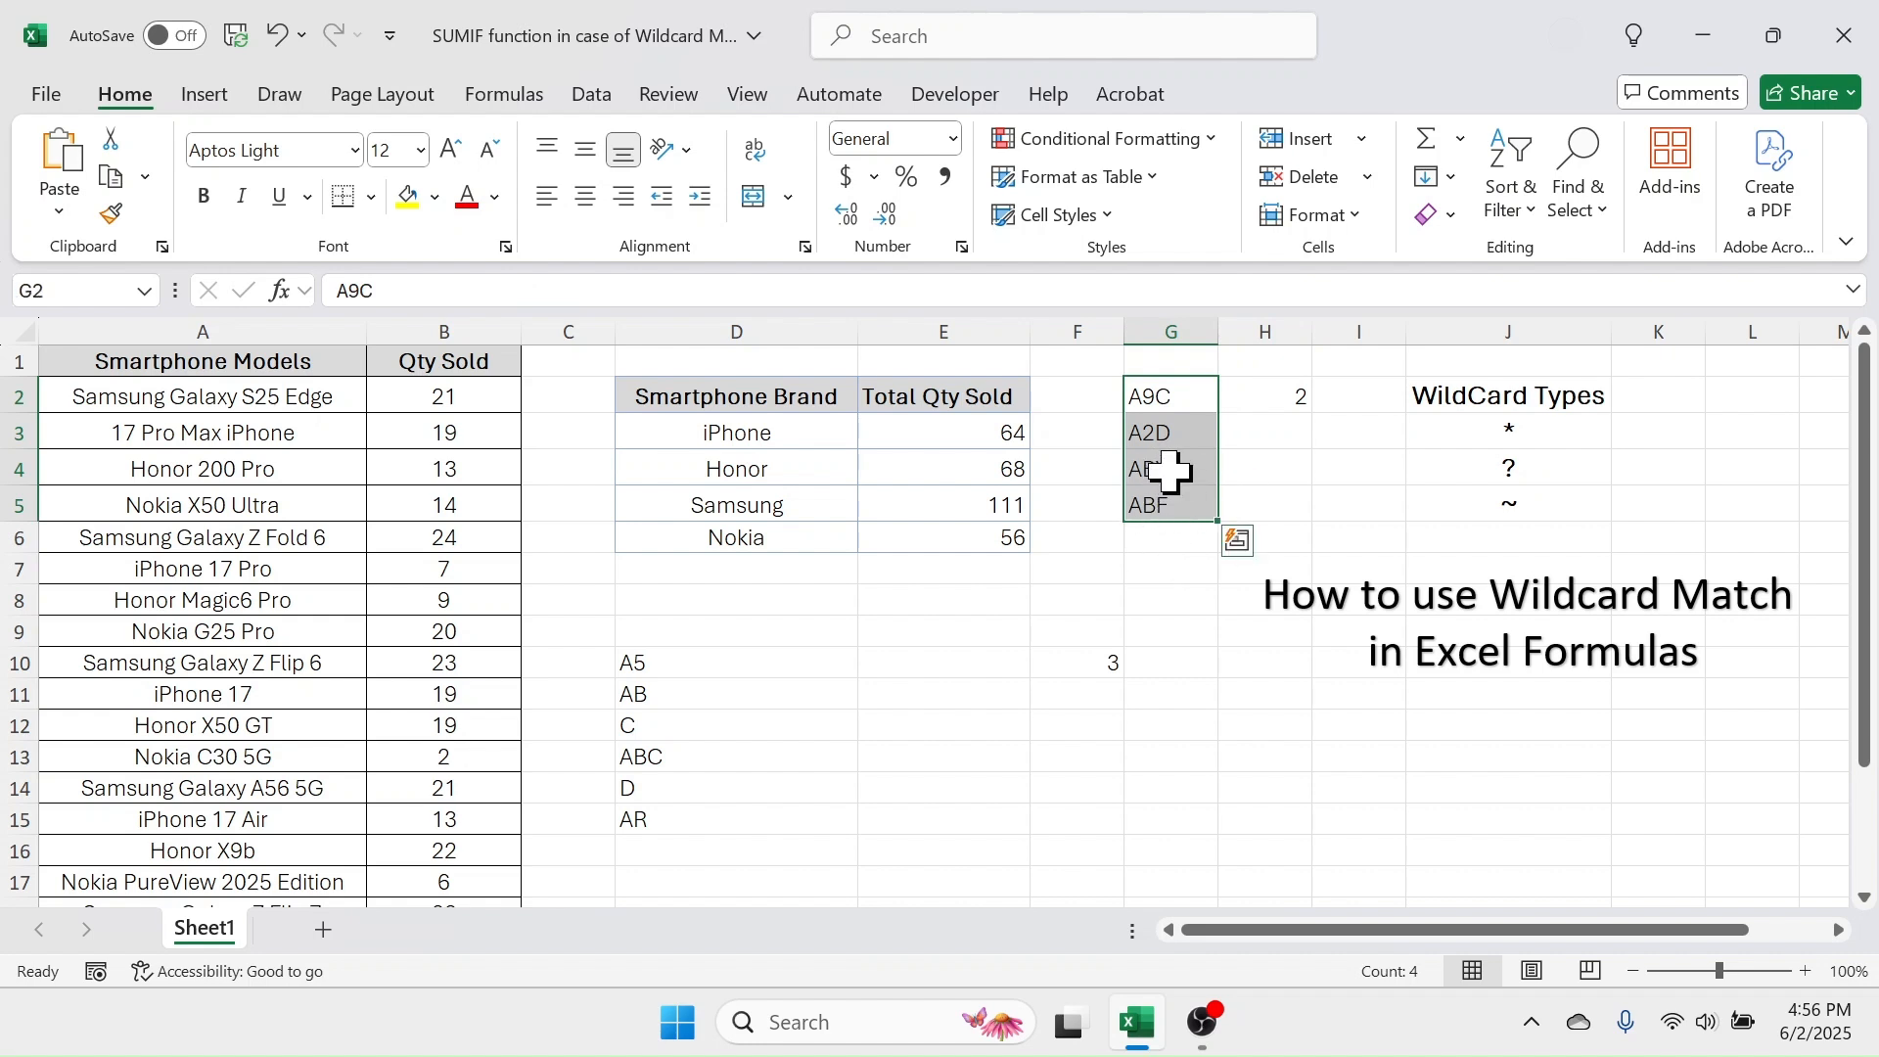
- Review the *, ? and ~ entries under WildCard Types alongside the smartphone model names in column A
left_click(1522, 472)
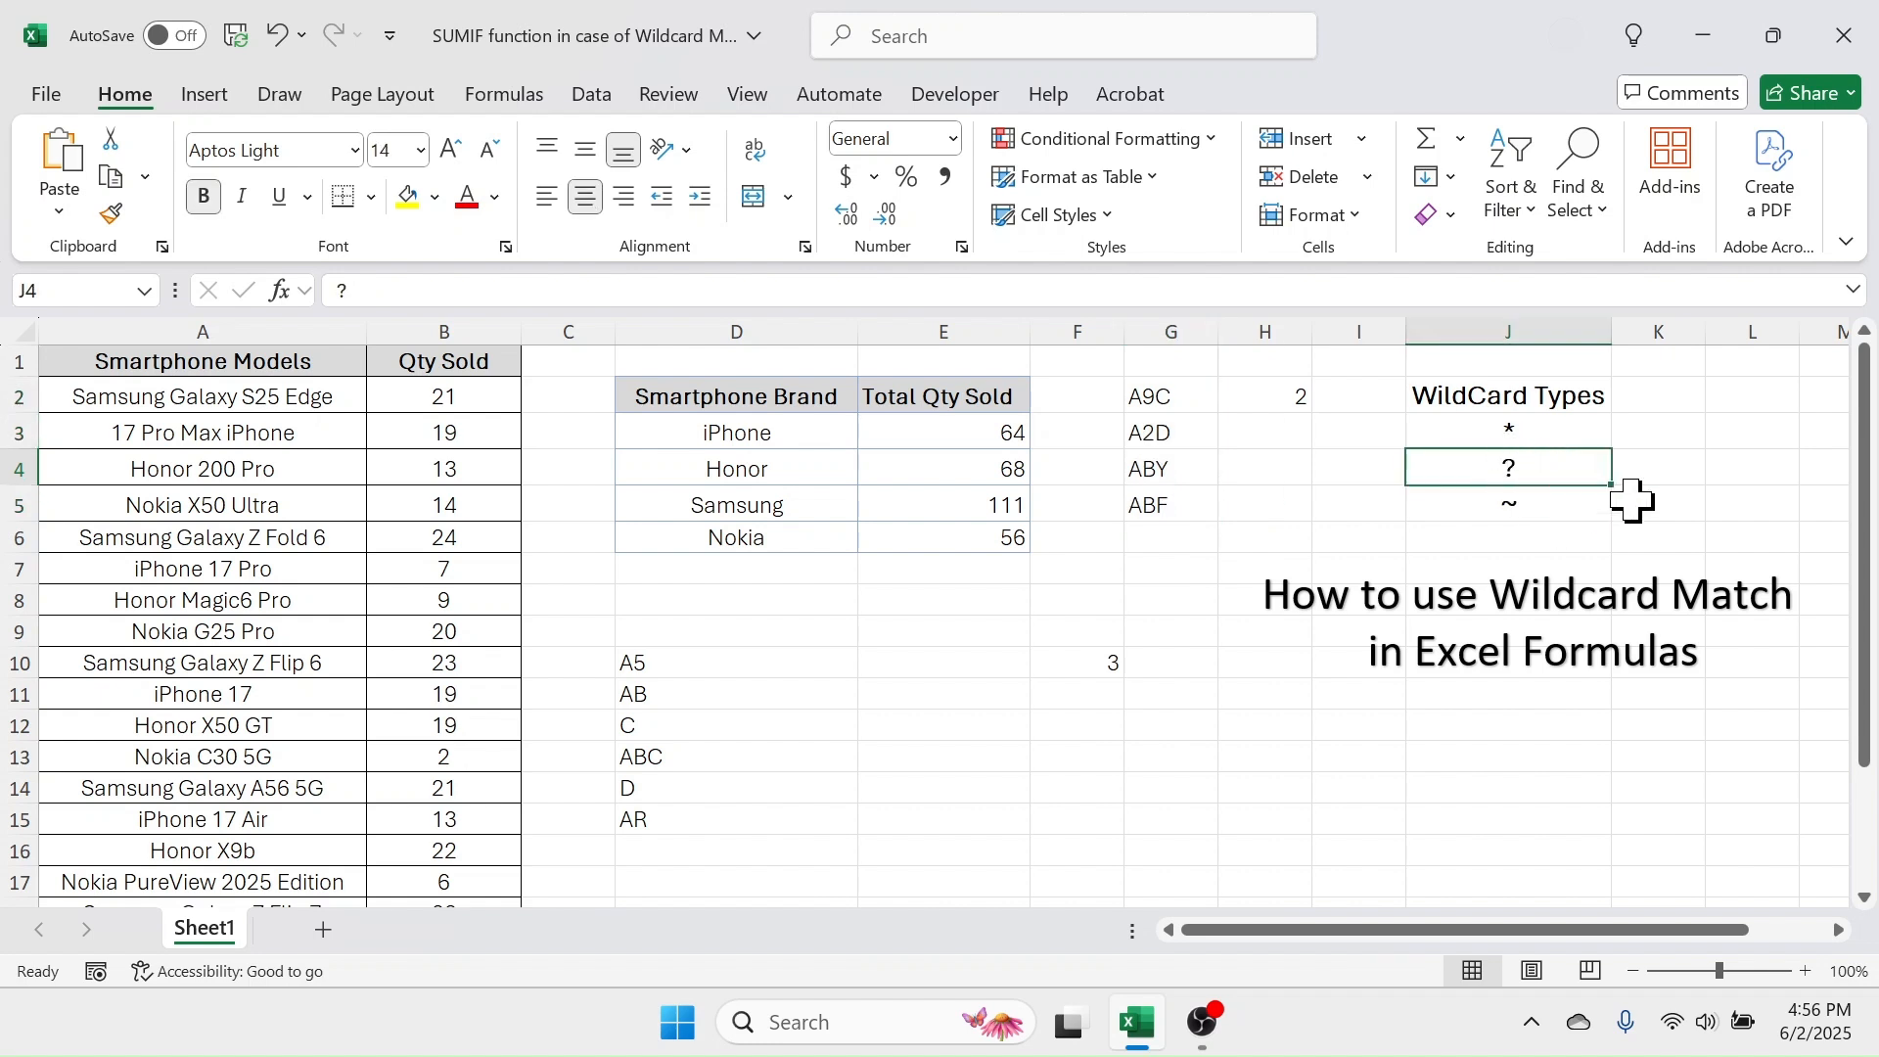
left_click(1556, 499)
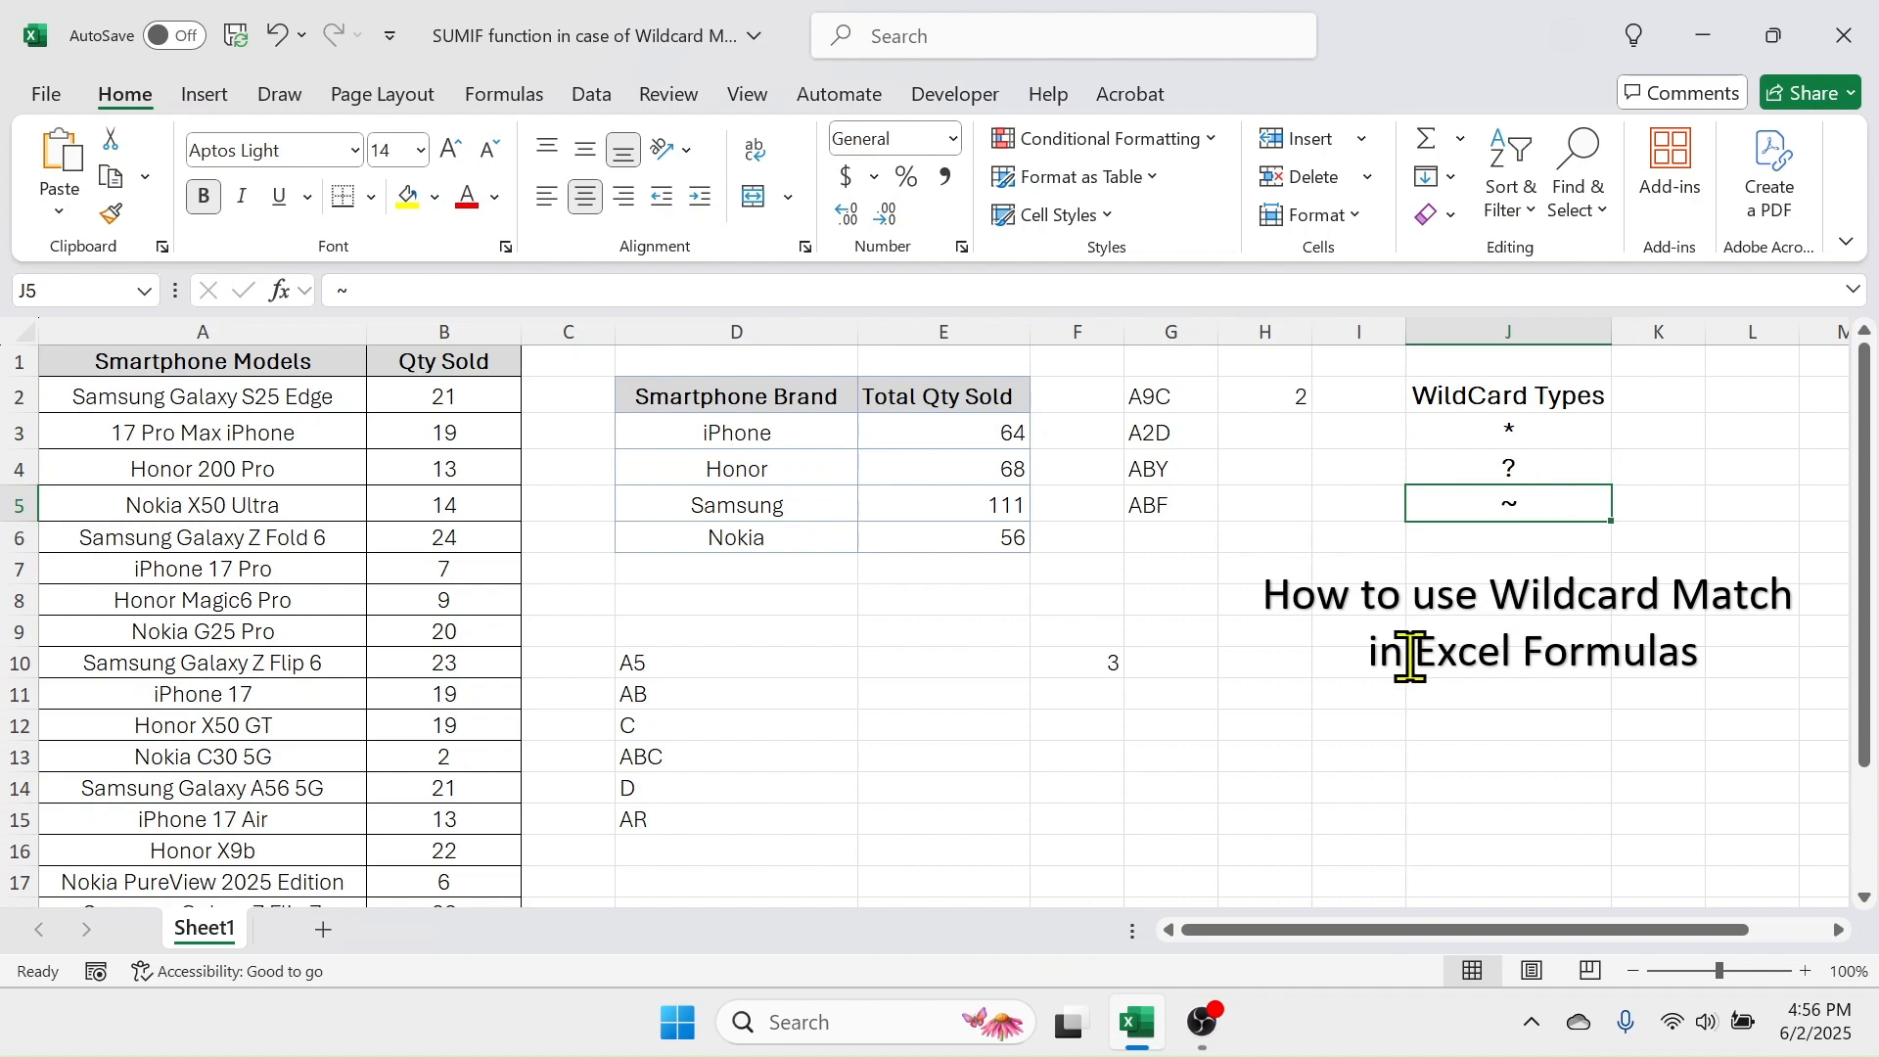
left_click(1538, 421)
left_click_drag(1538, 420, 1541, 460)
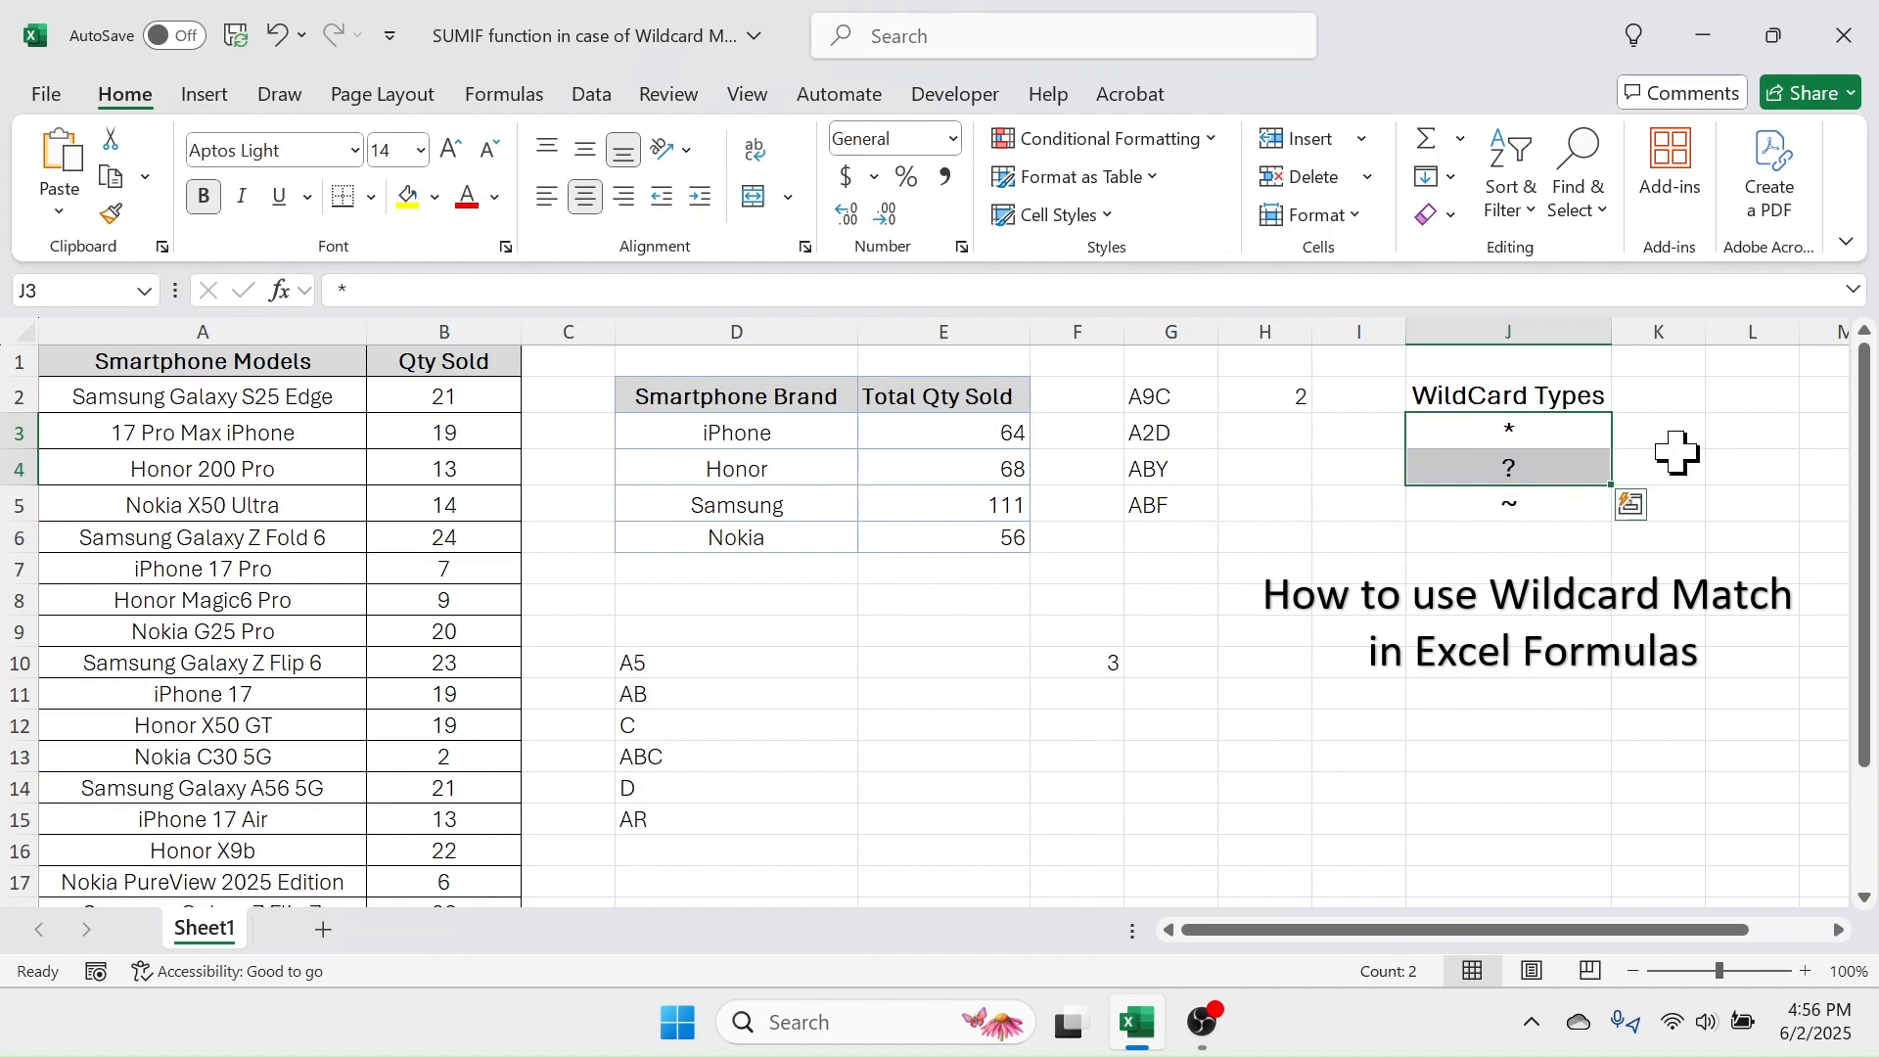
left_click_drag(240, 393, 258, 677)
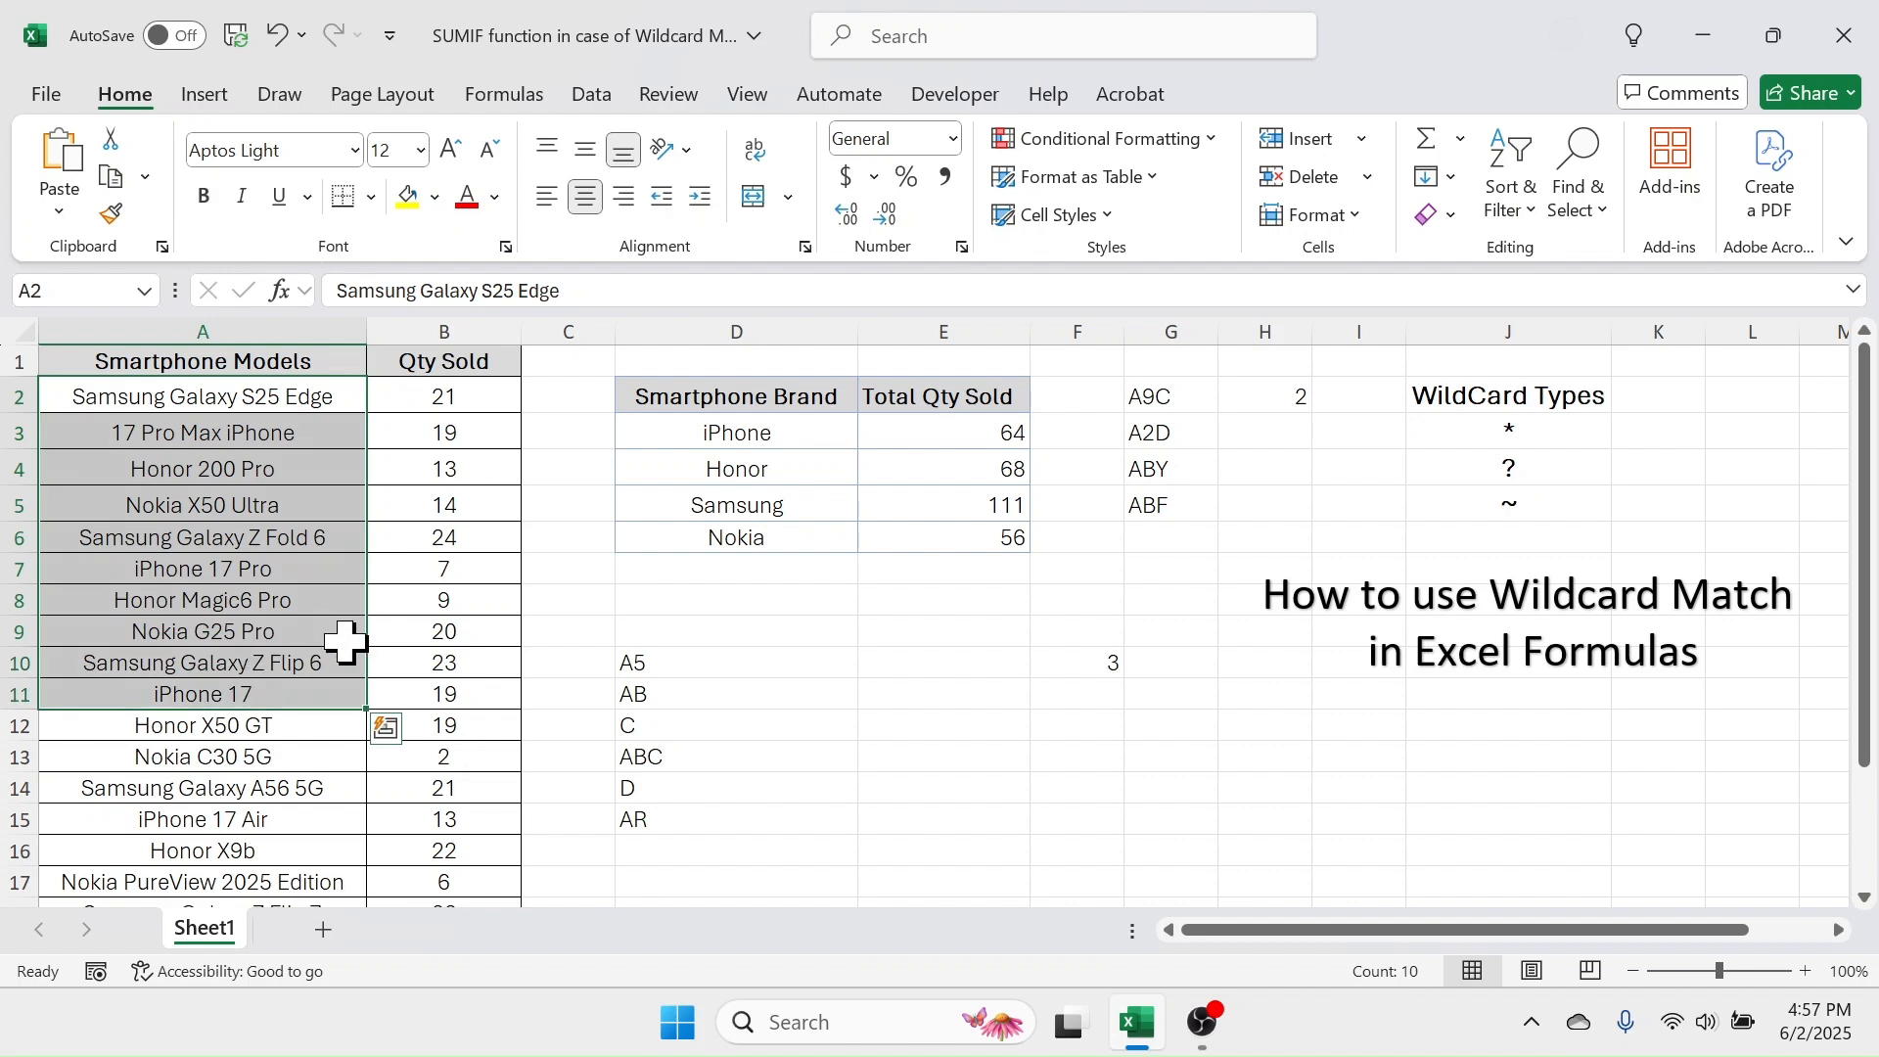
left_click(1544, 433)
left_click(1559, 467)
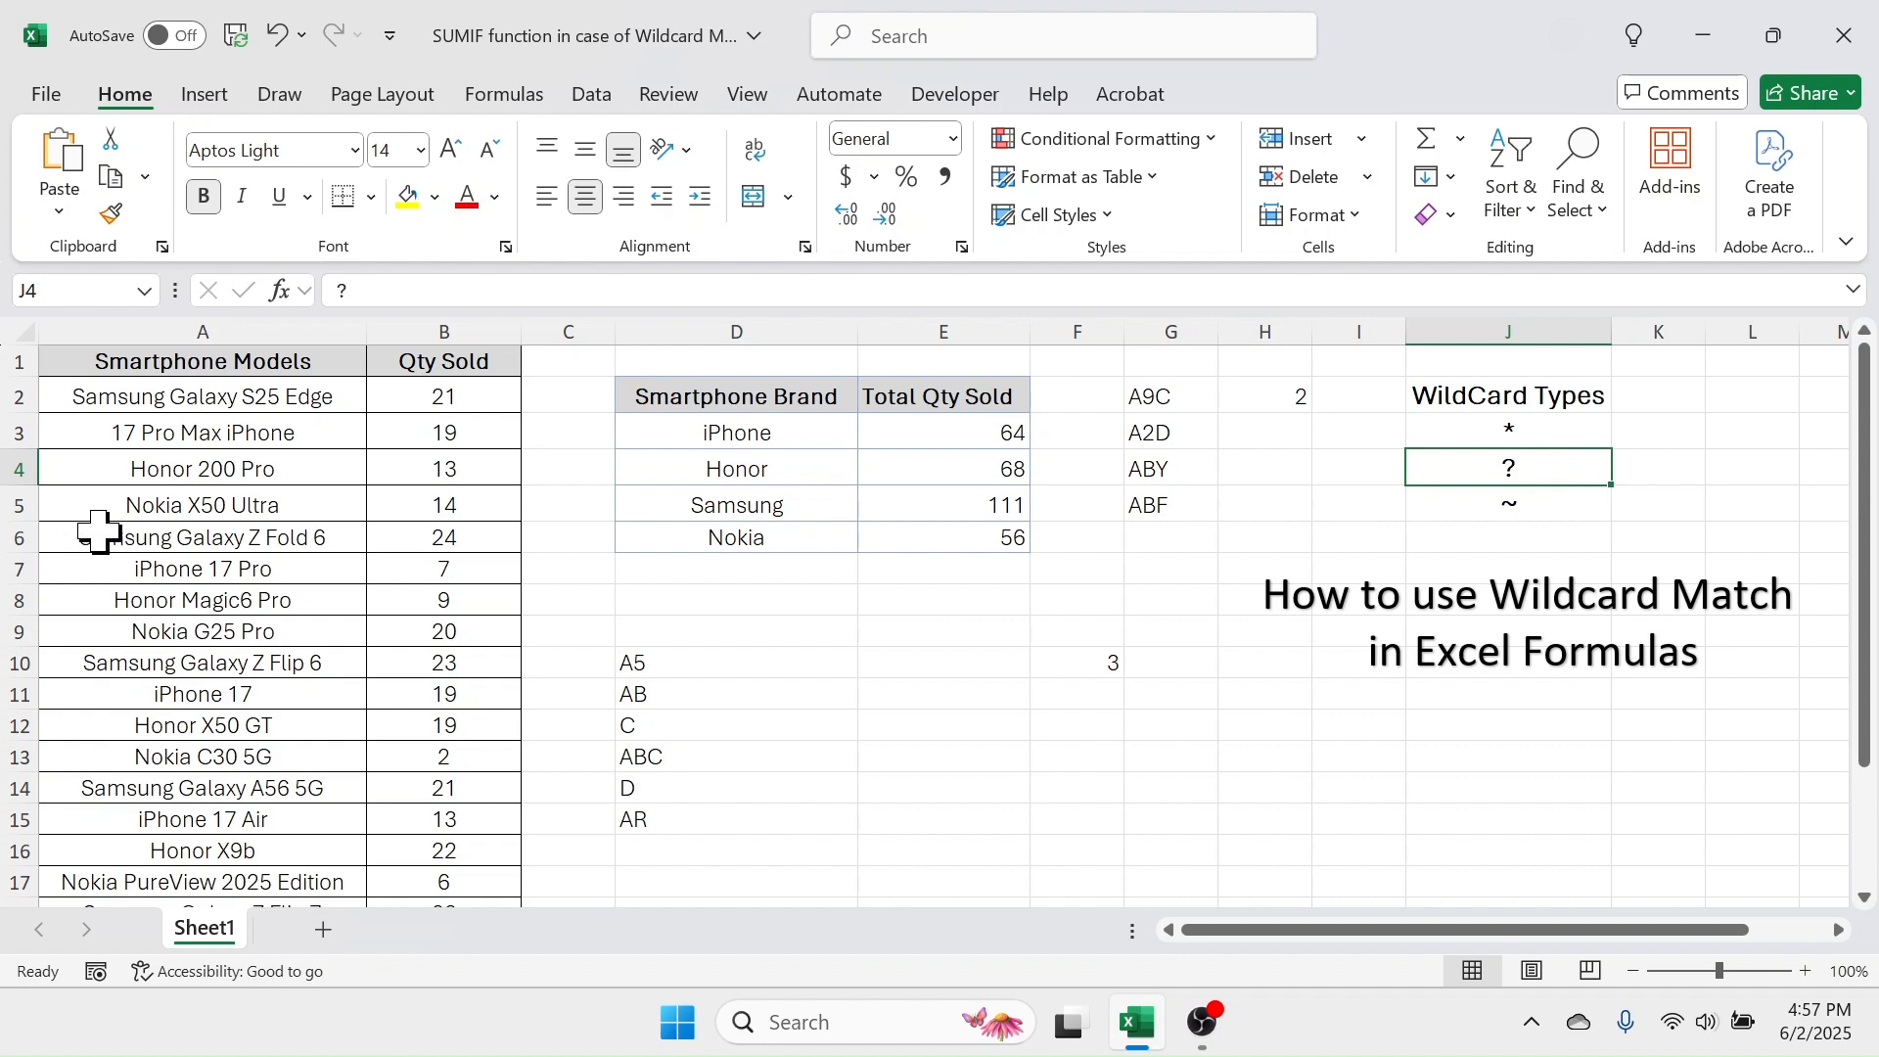
- Add a literal asterisk after Nokia in model cell A5 and in brand cell D6
left_click(176, 506)
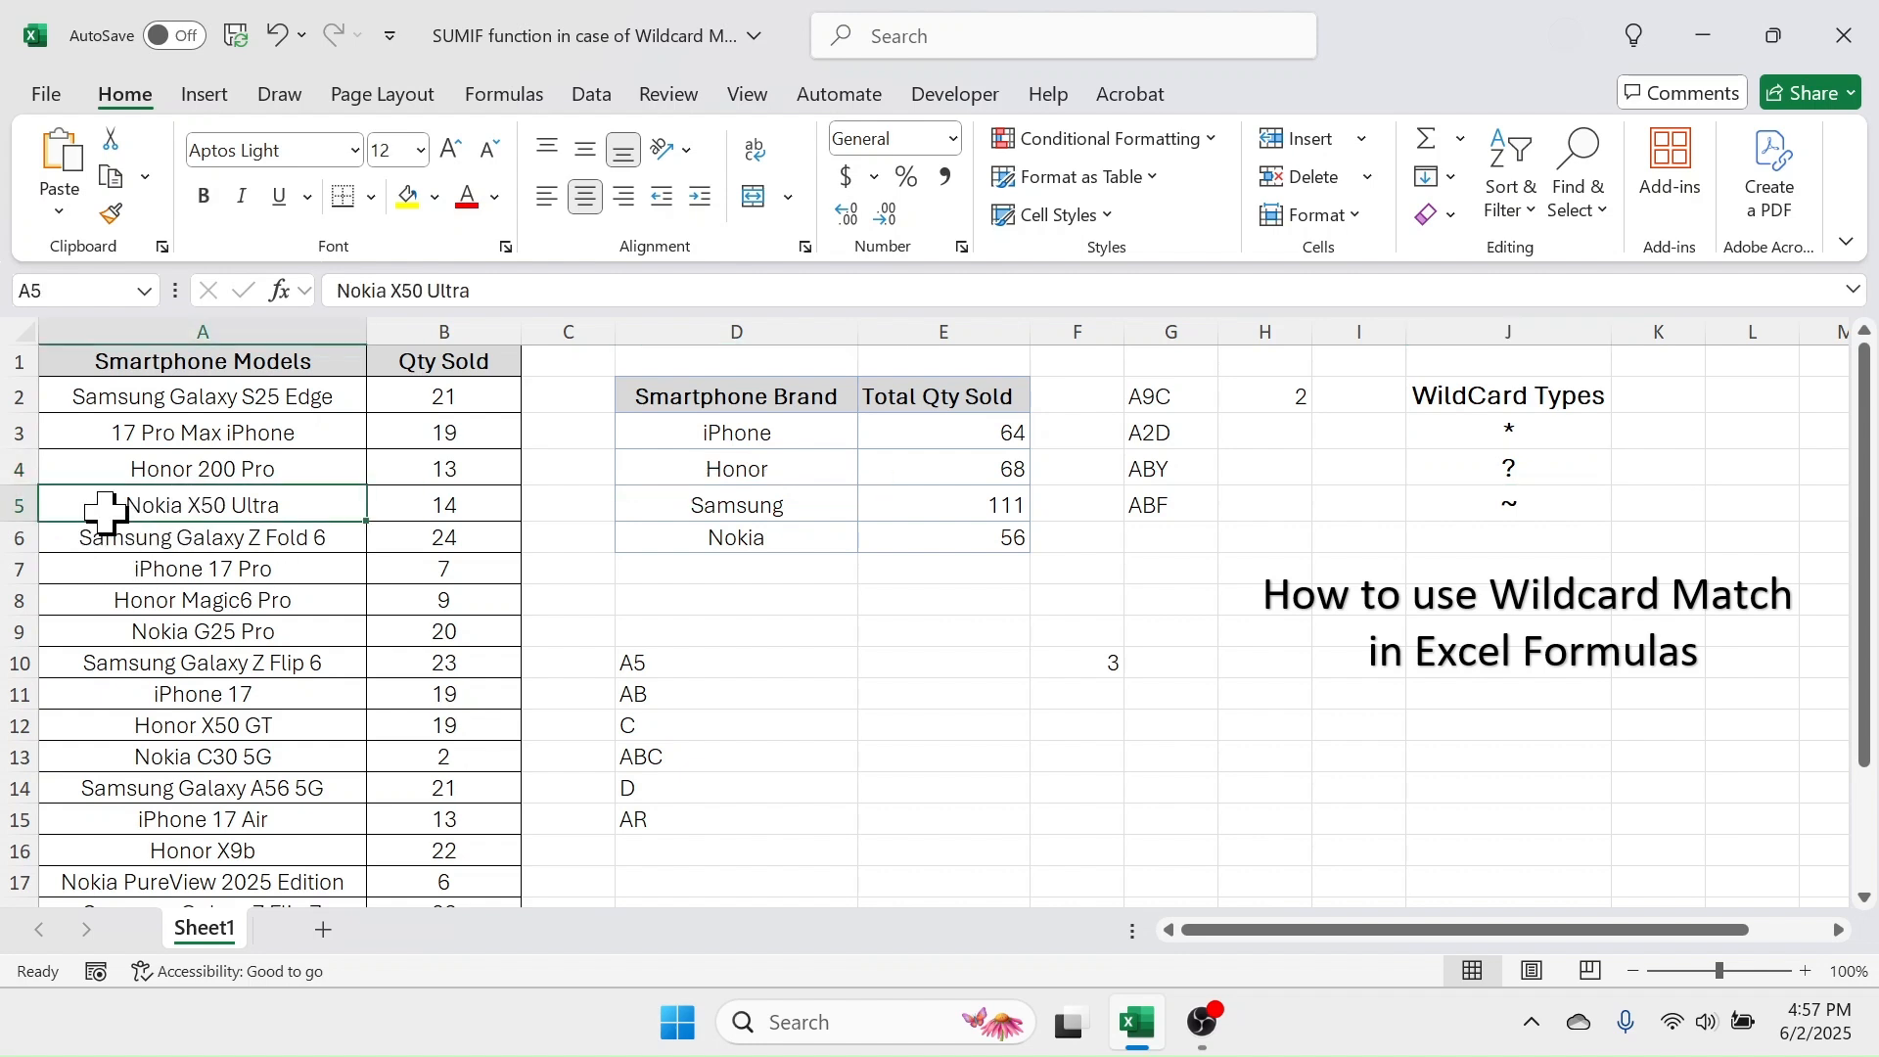
double_click(182, 504)
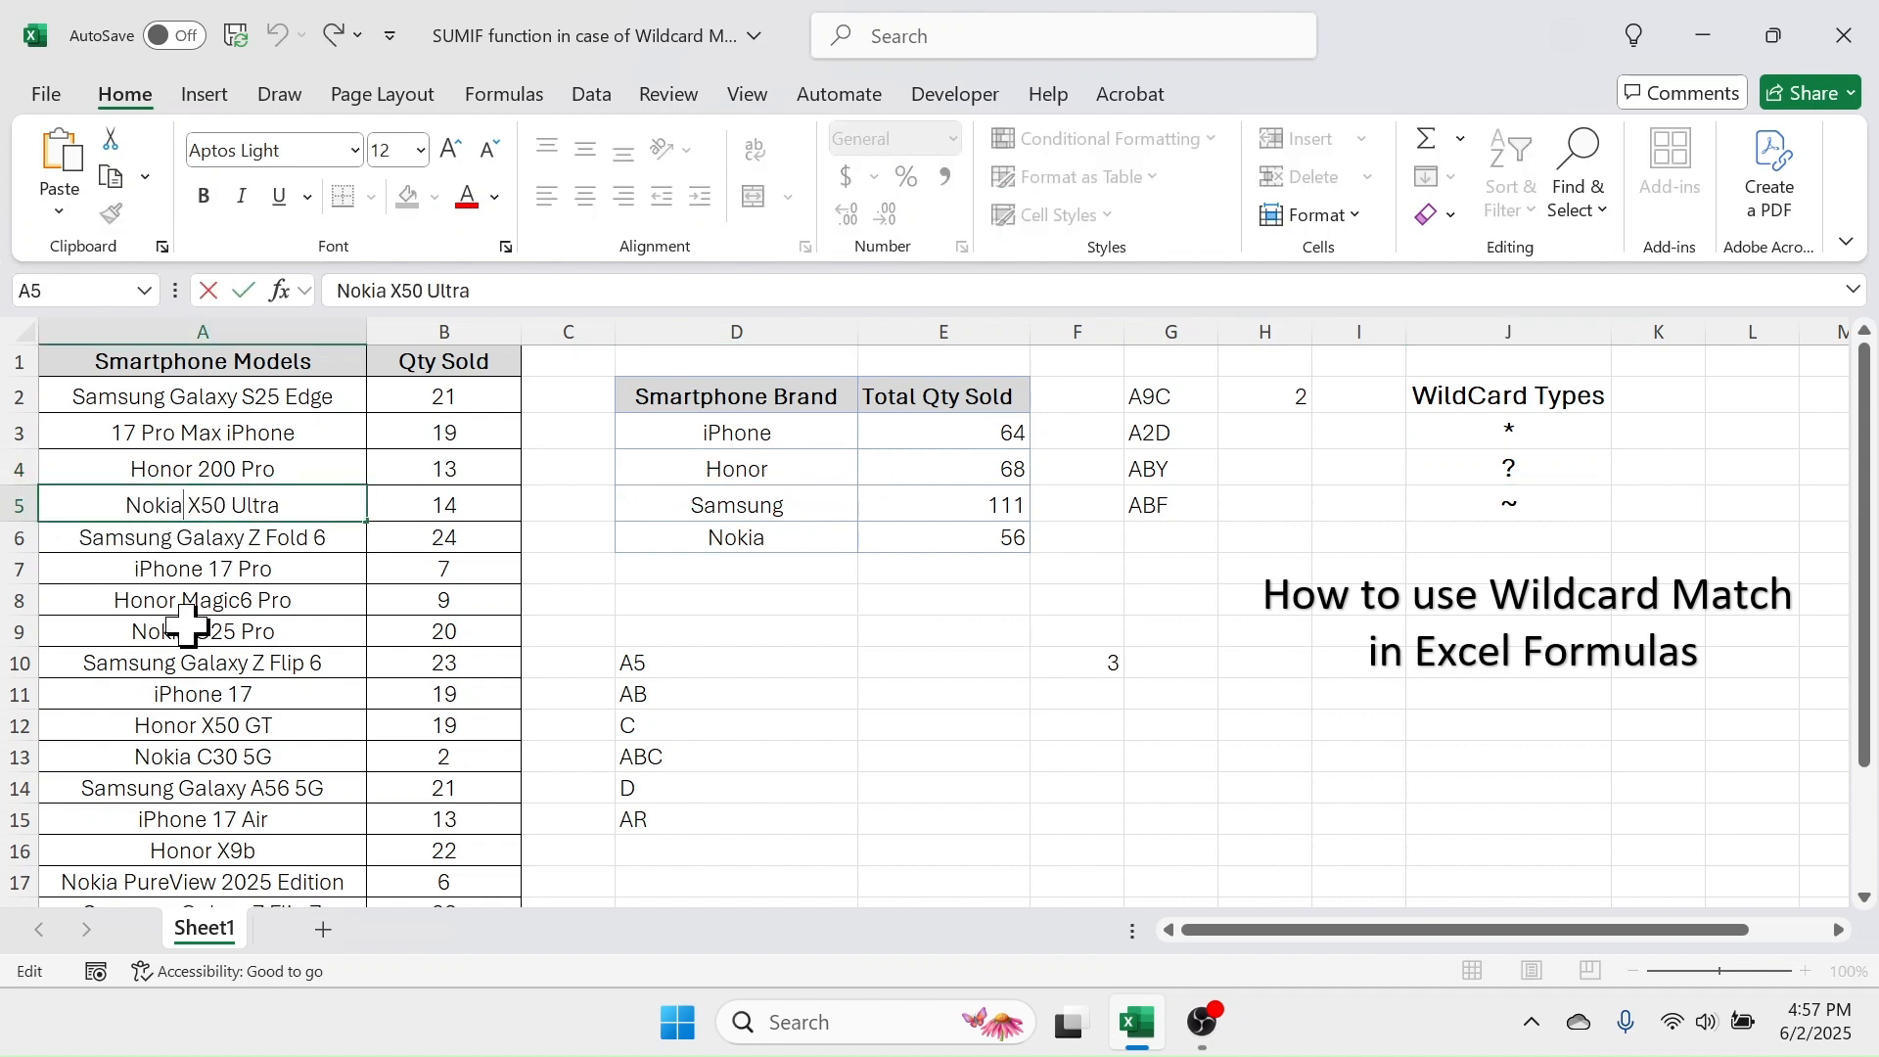
type("*")
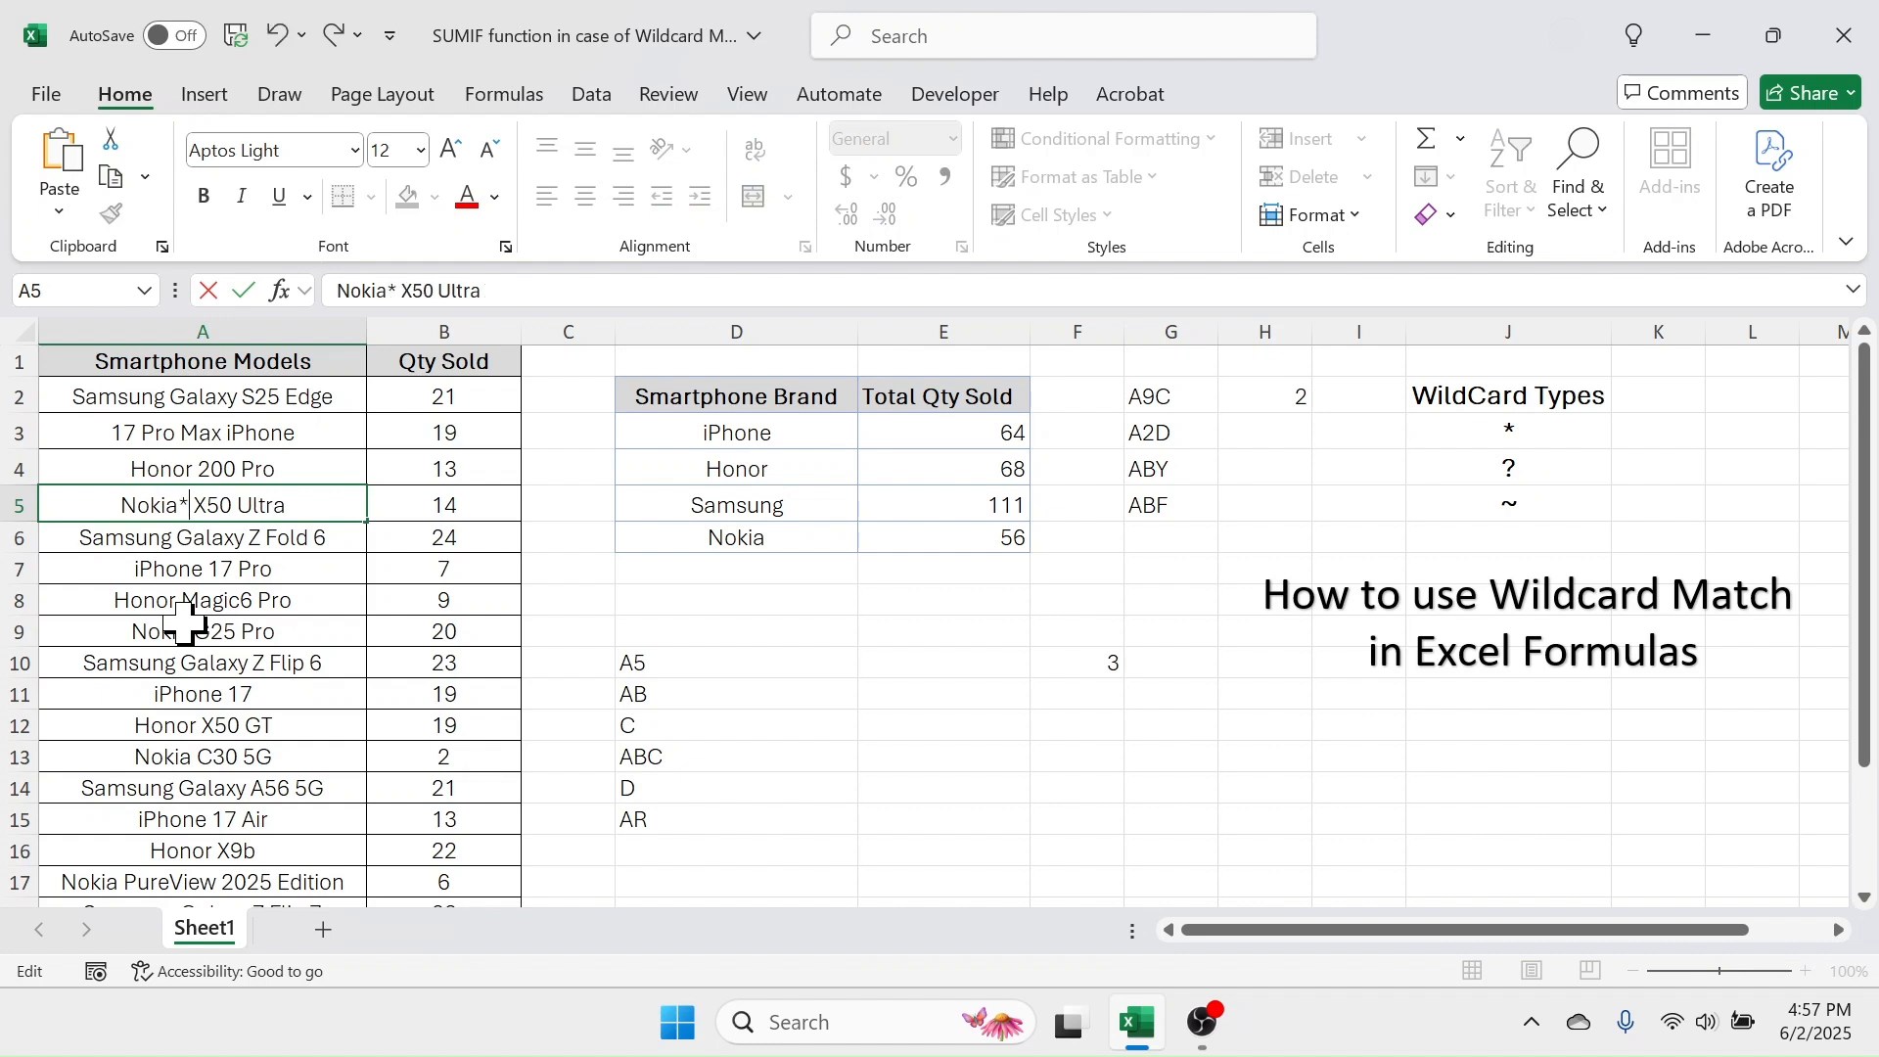
left_click(223, 567)
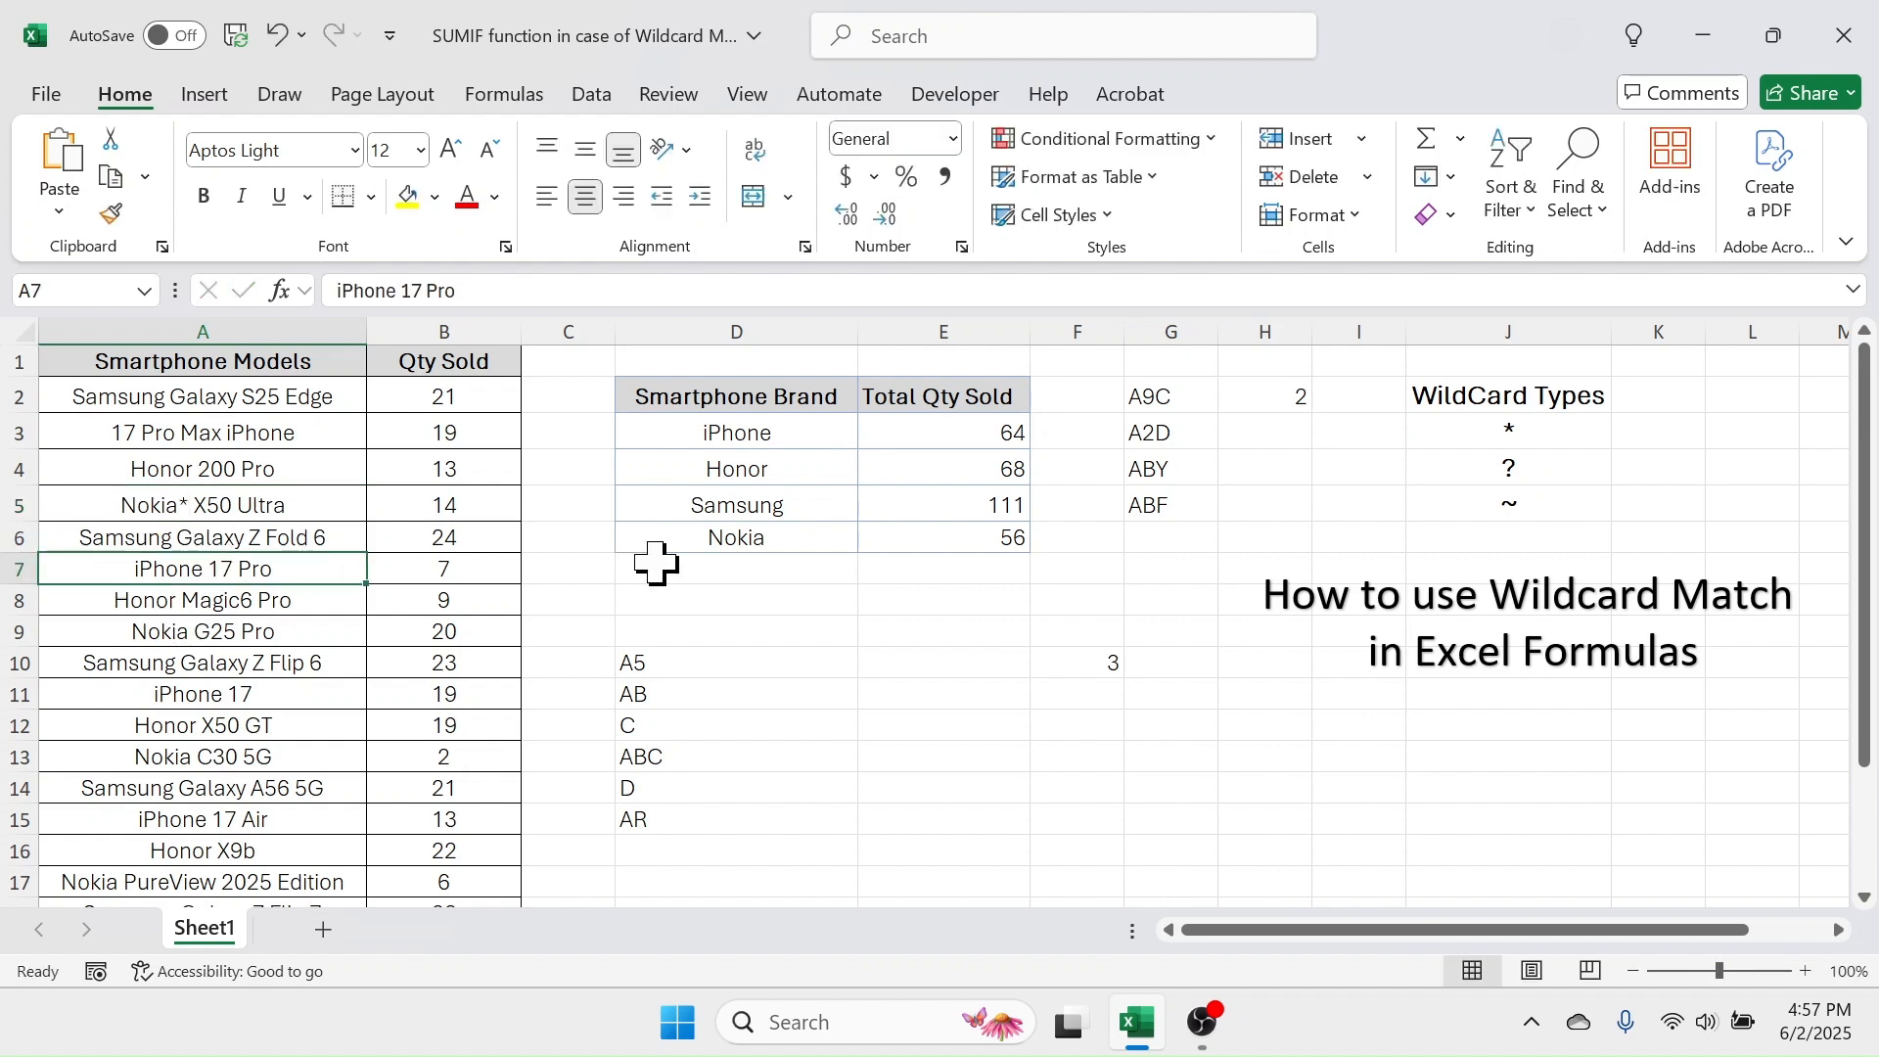
double_click(791, 541)
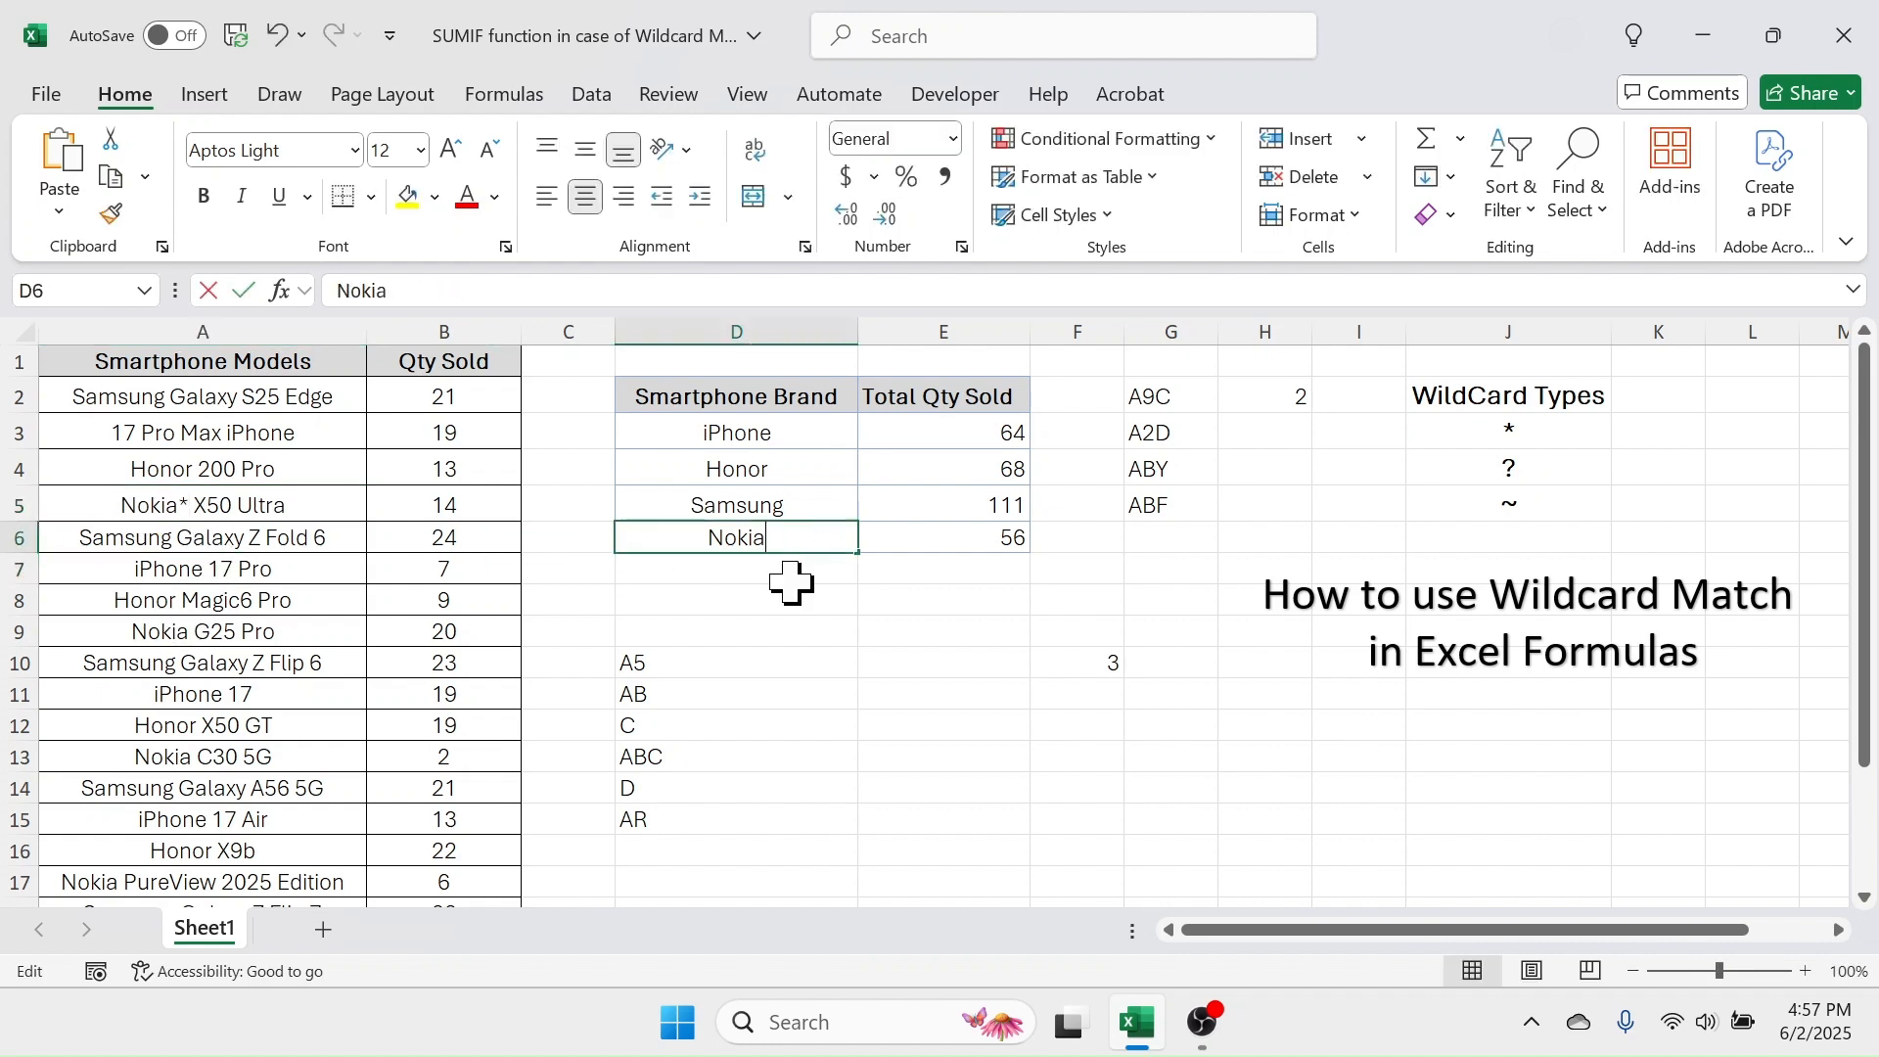
type("*")
left_click(777, 651)
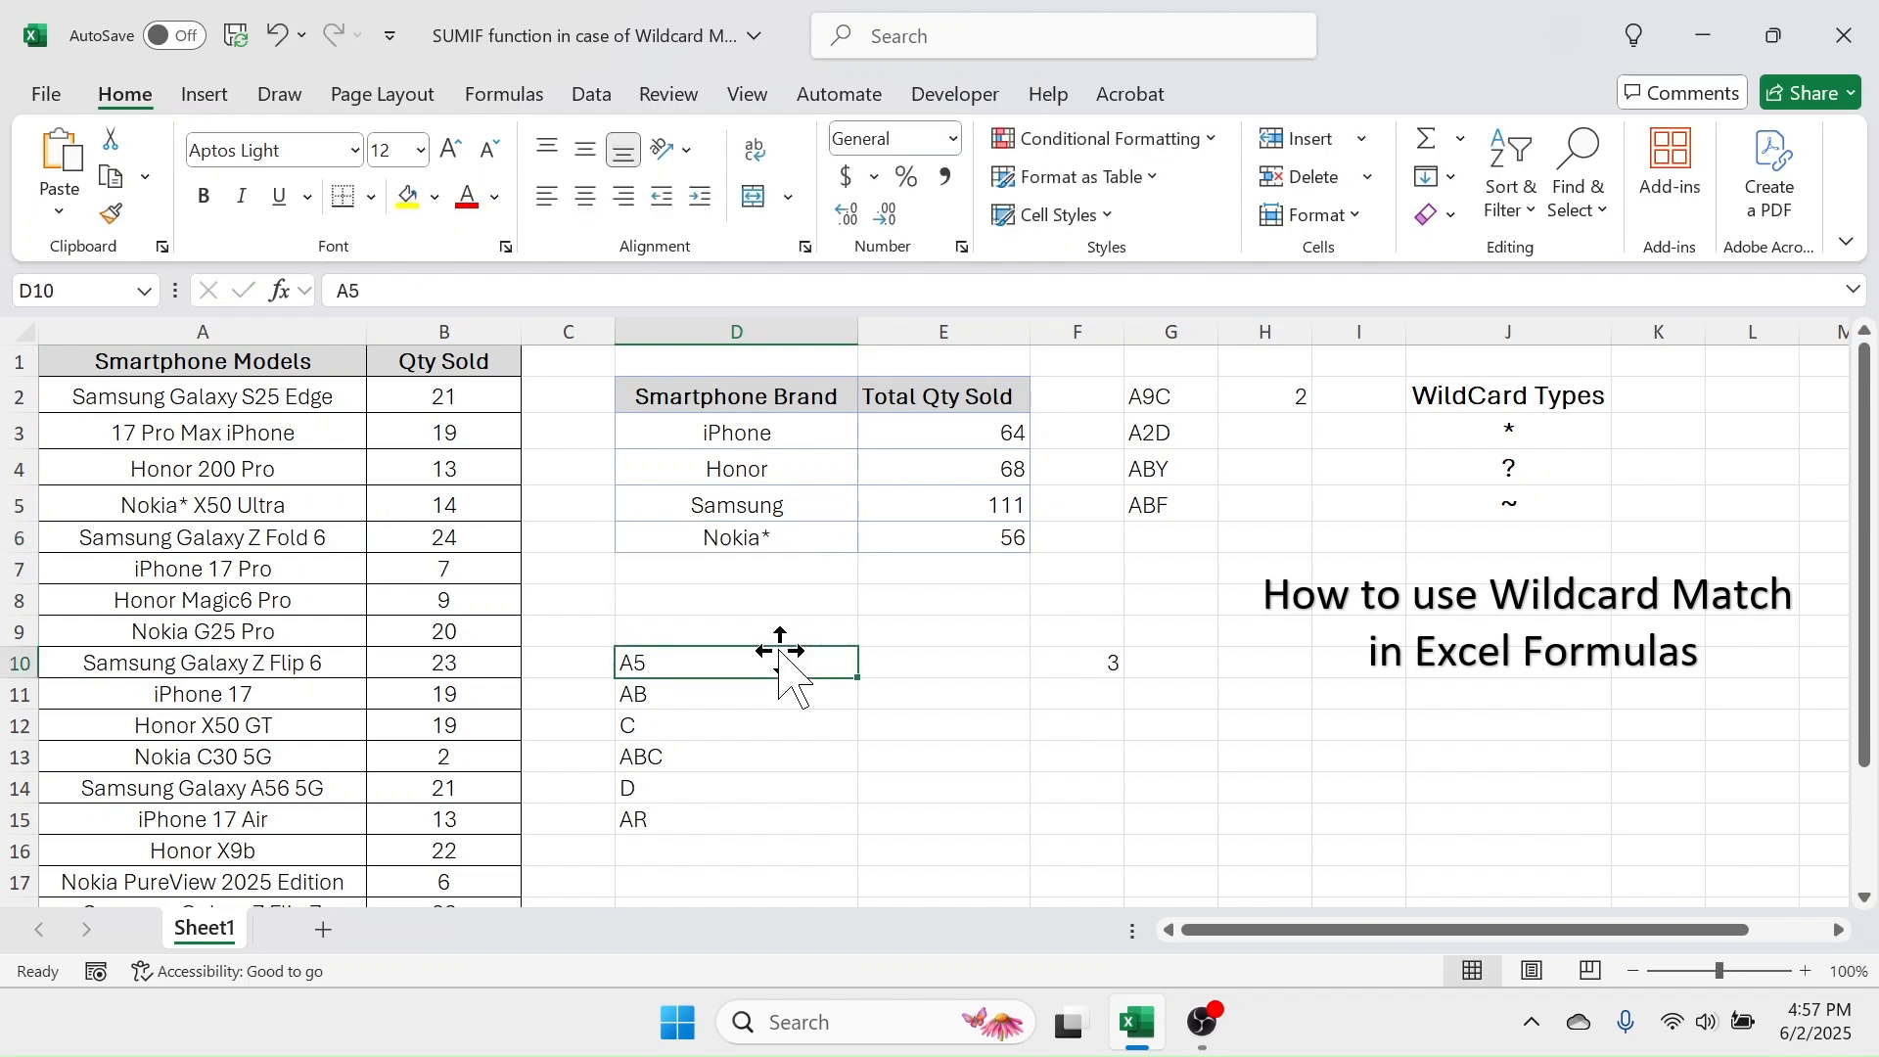
- Change the Nokia* total in E6 to =SUMIF($A$2:$A$21,D6&"~**",$B$2:$B$21), and check it against the quantity in B5
left_click(775, 540)
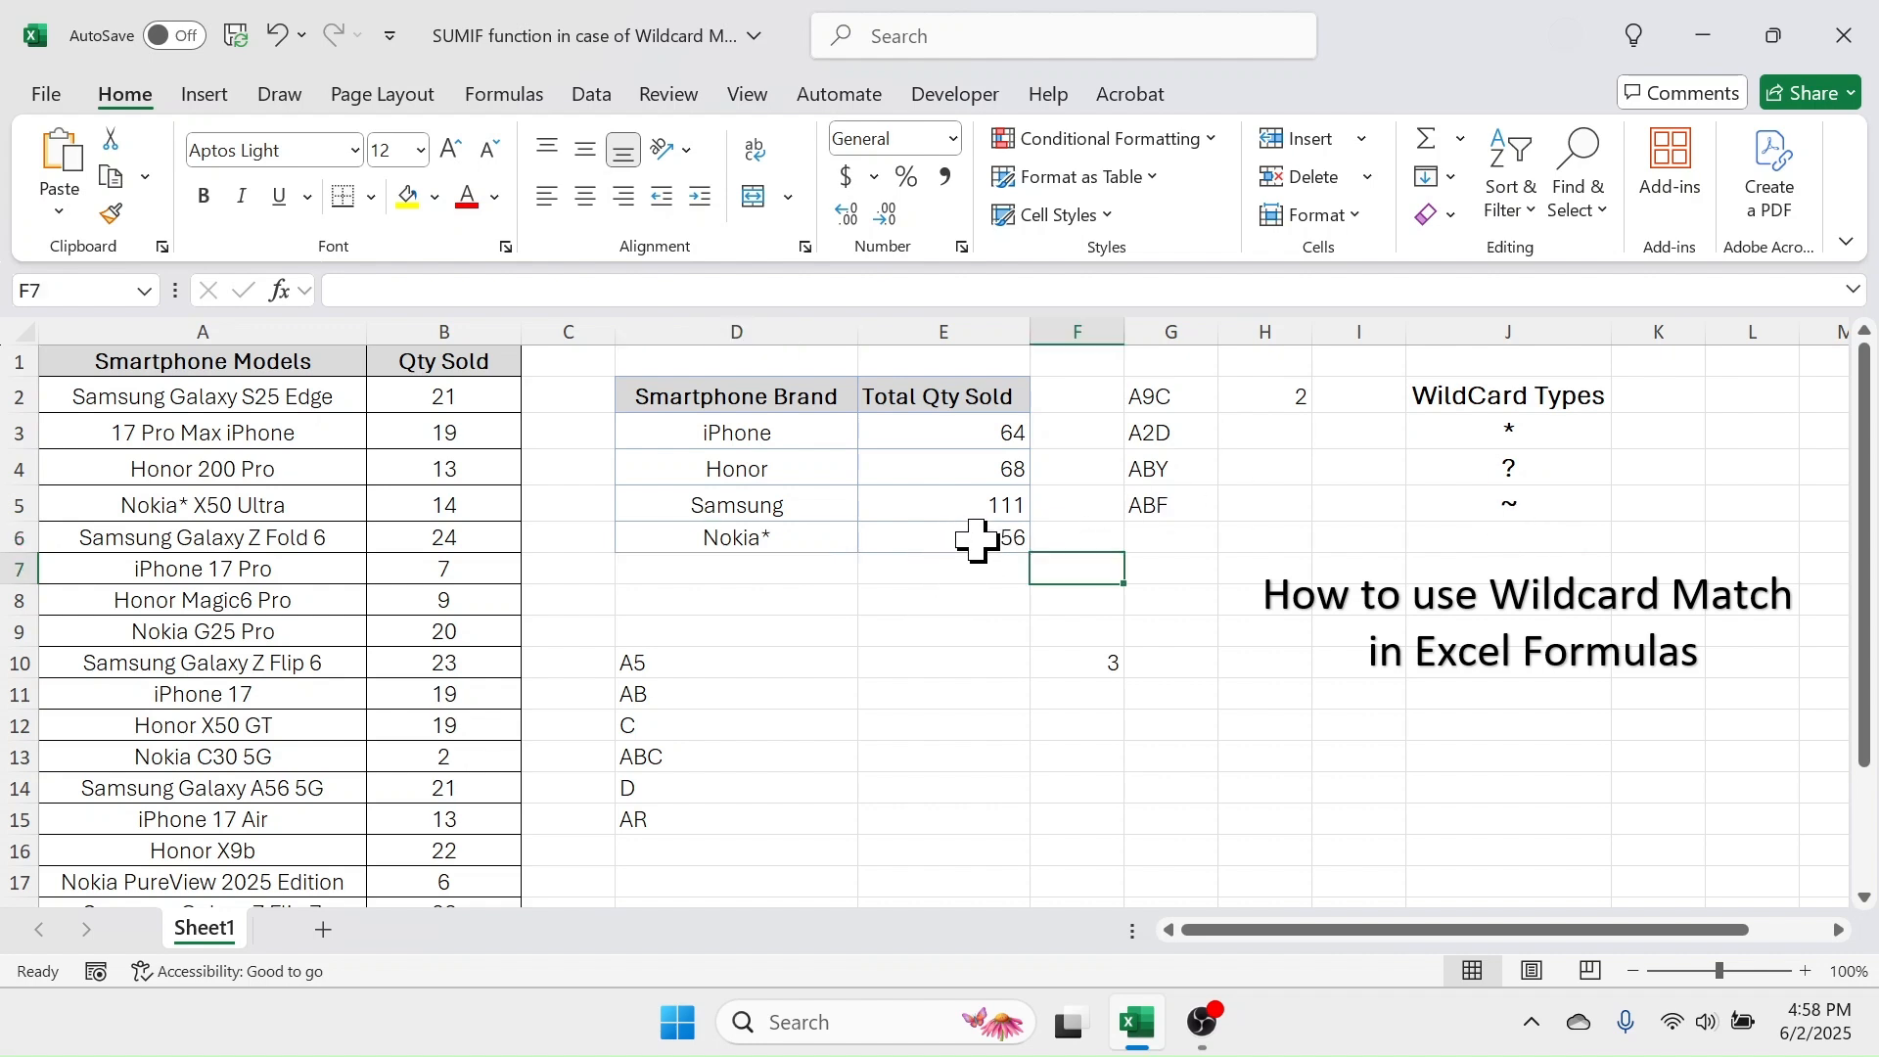
left_click(977, 539)
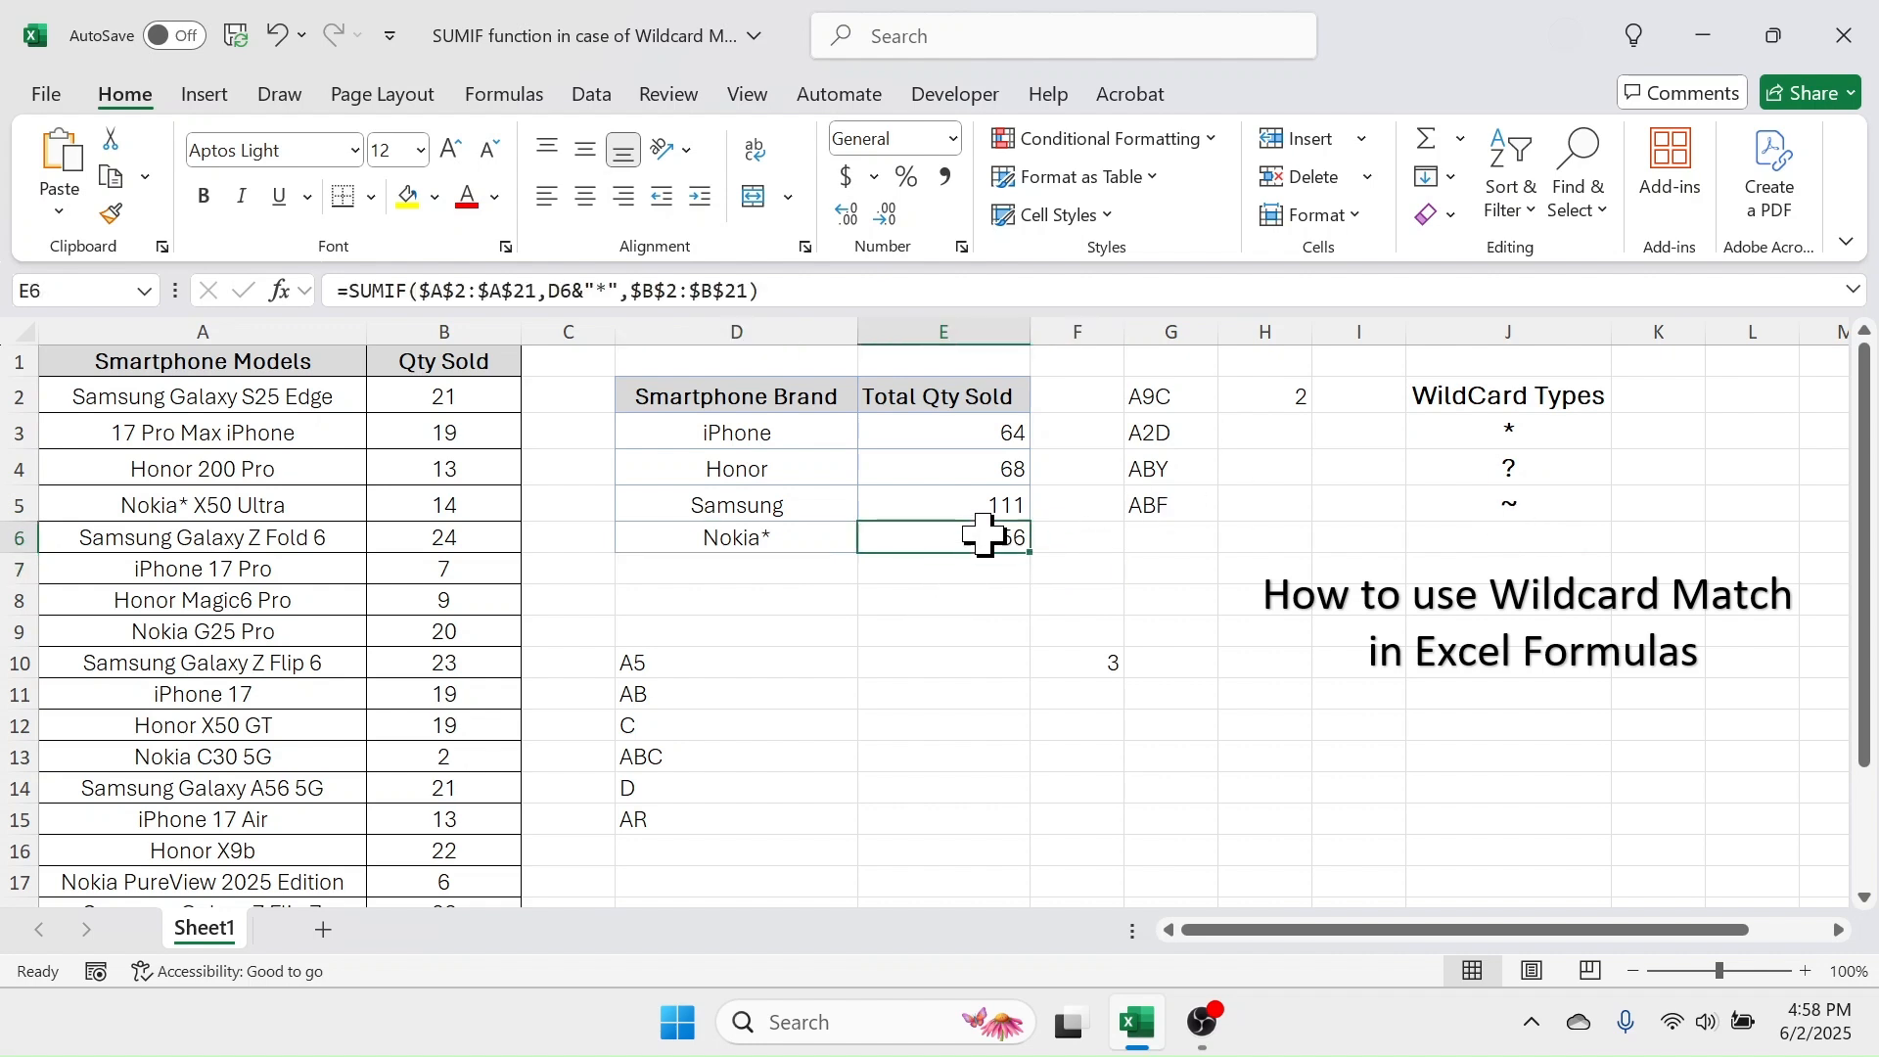
double_click(978, 538)
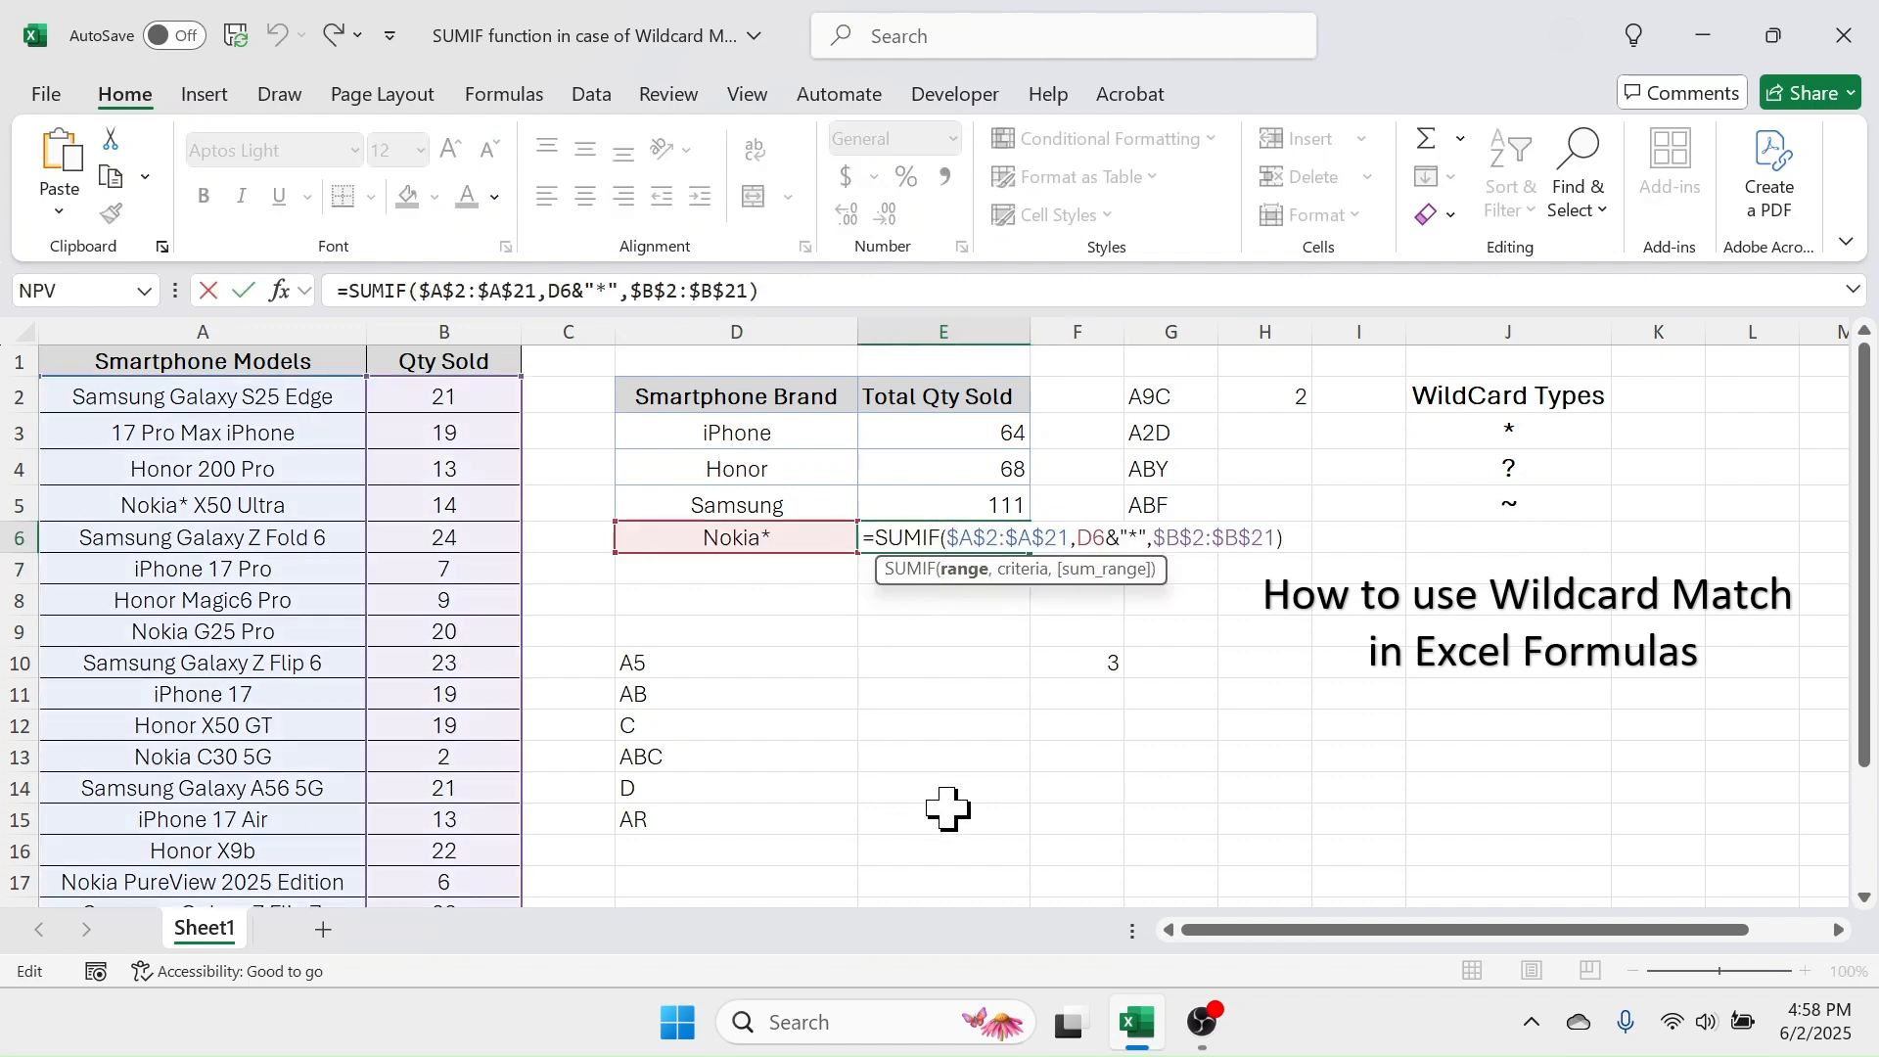
left_click(1128, 539)
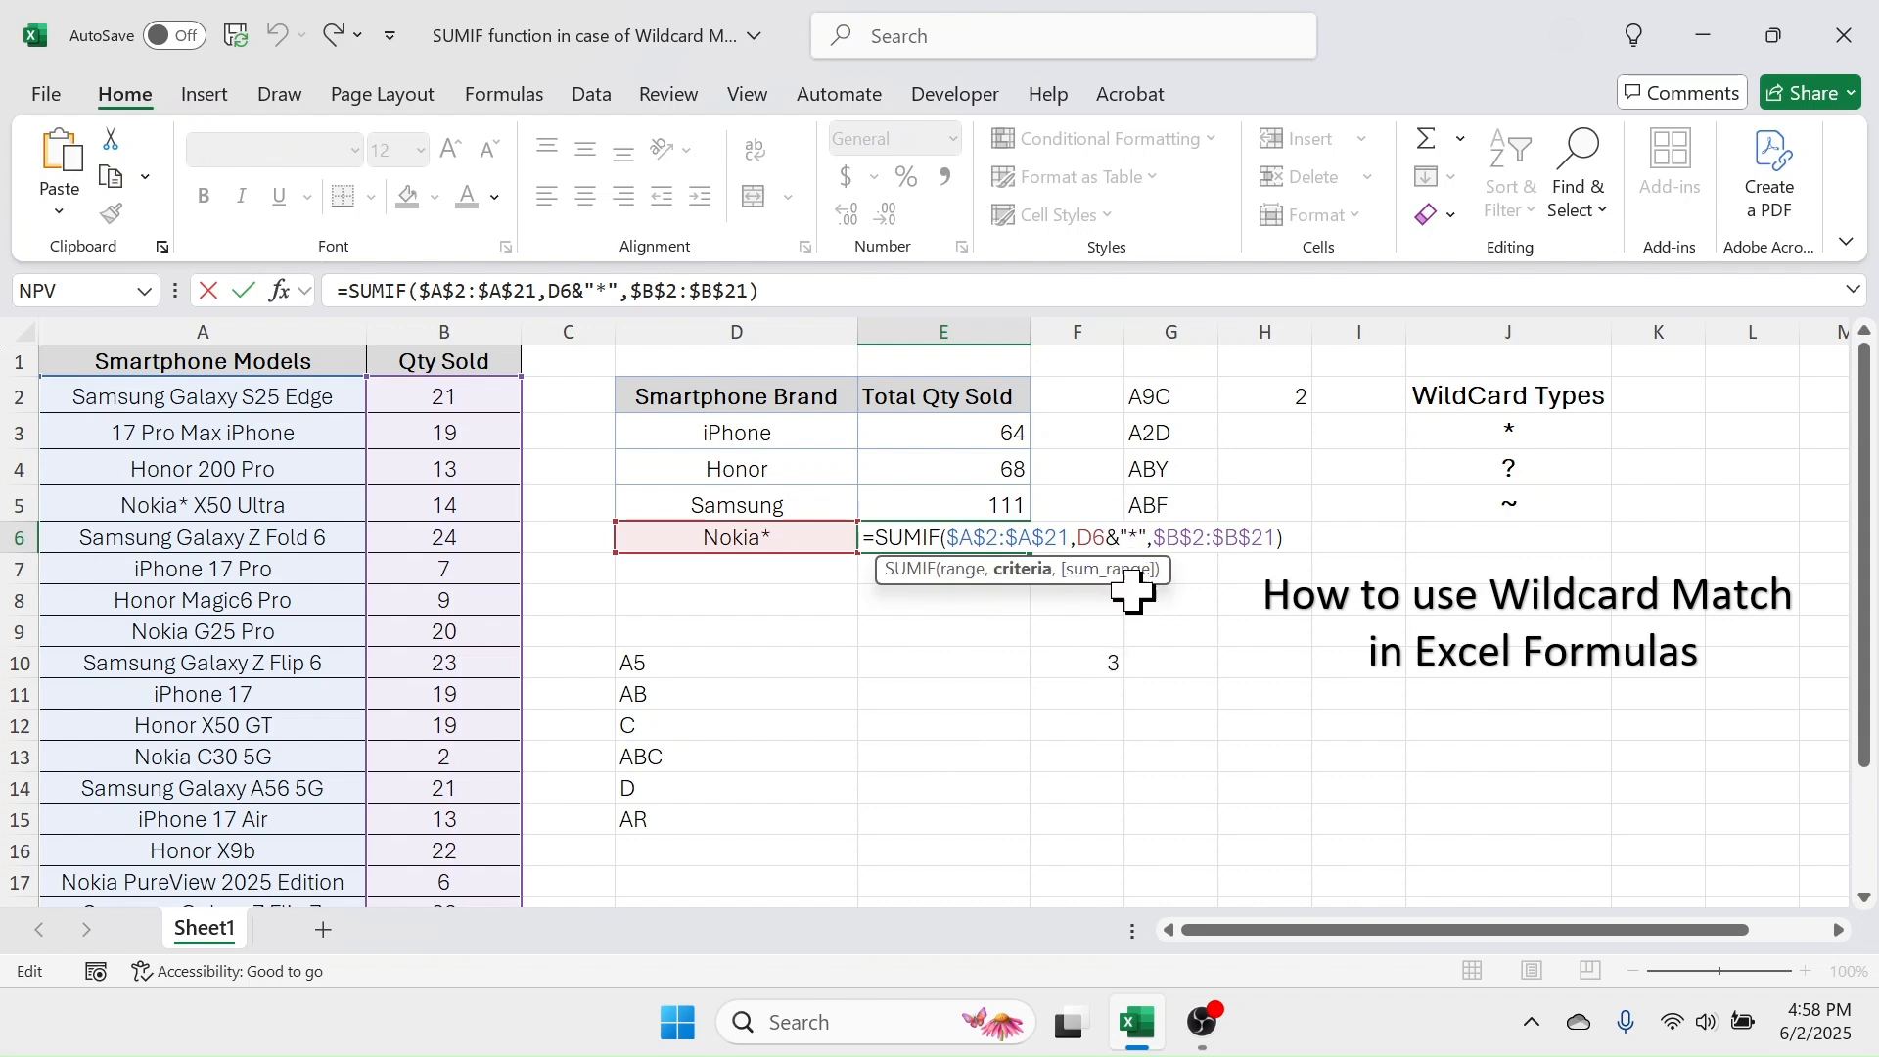
type("~")
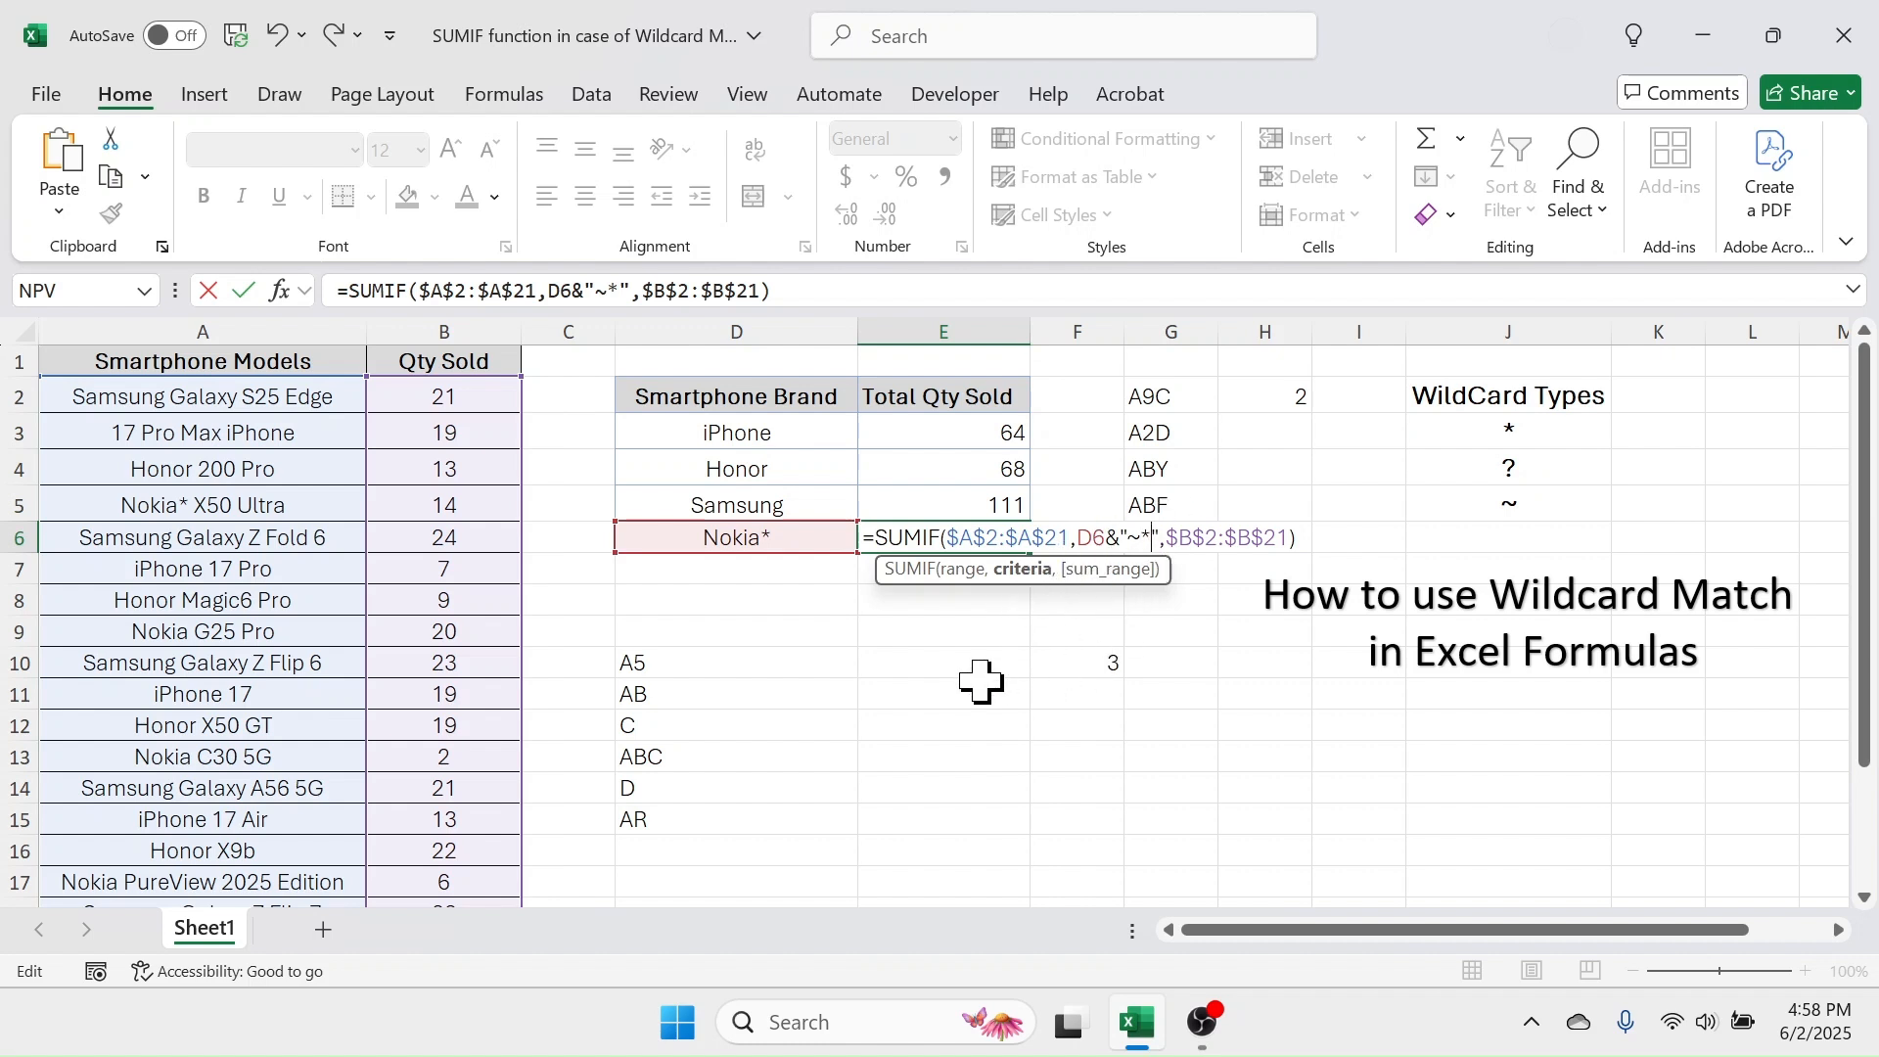
type("*")
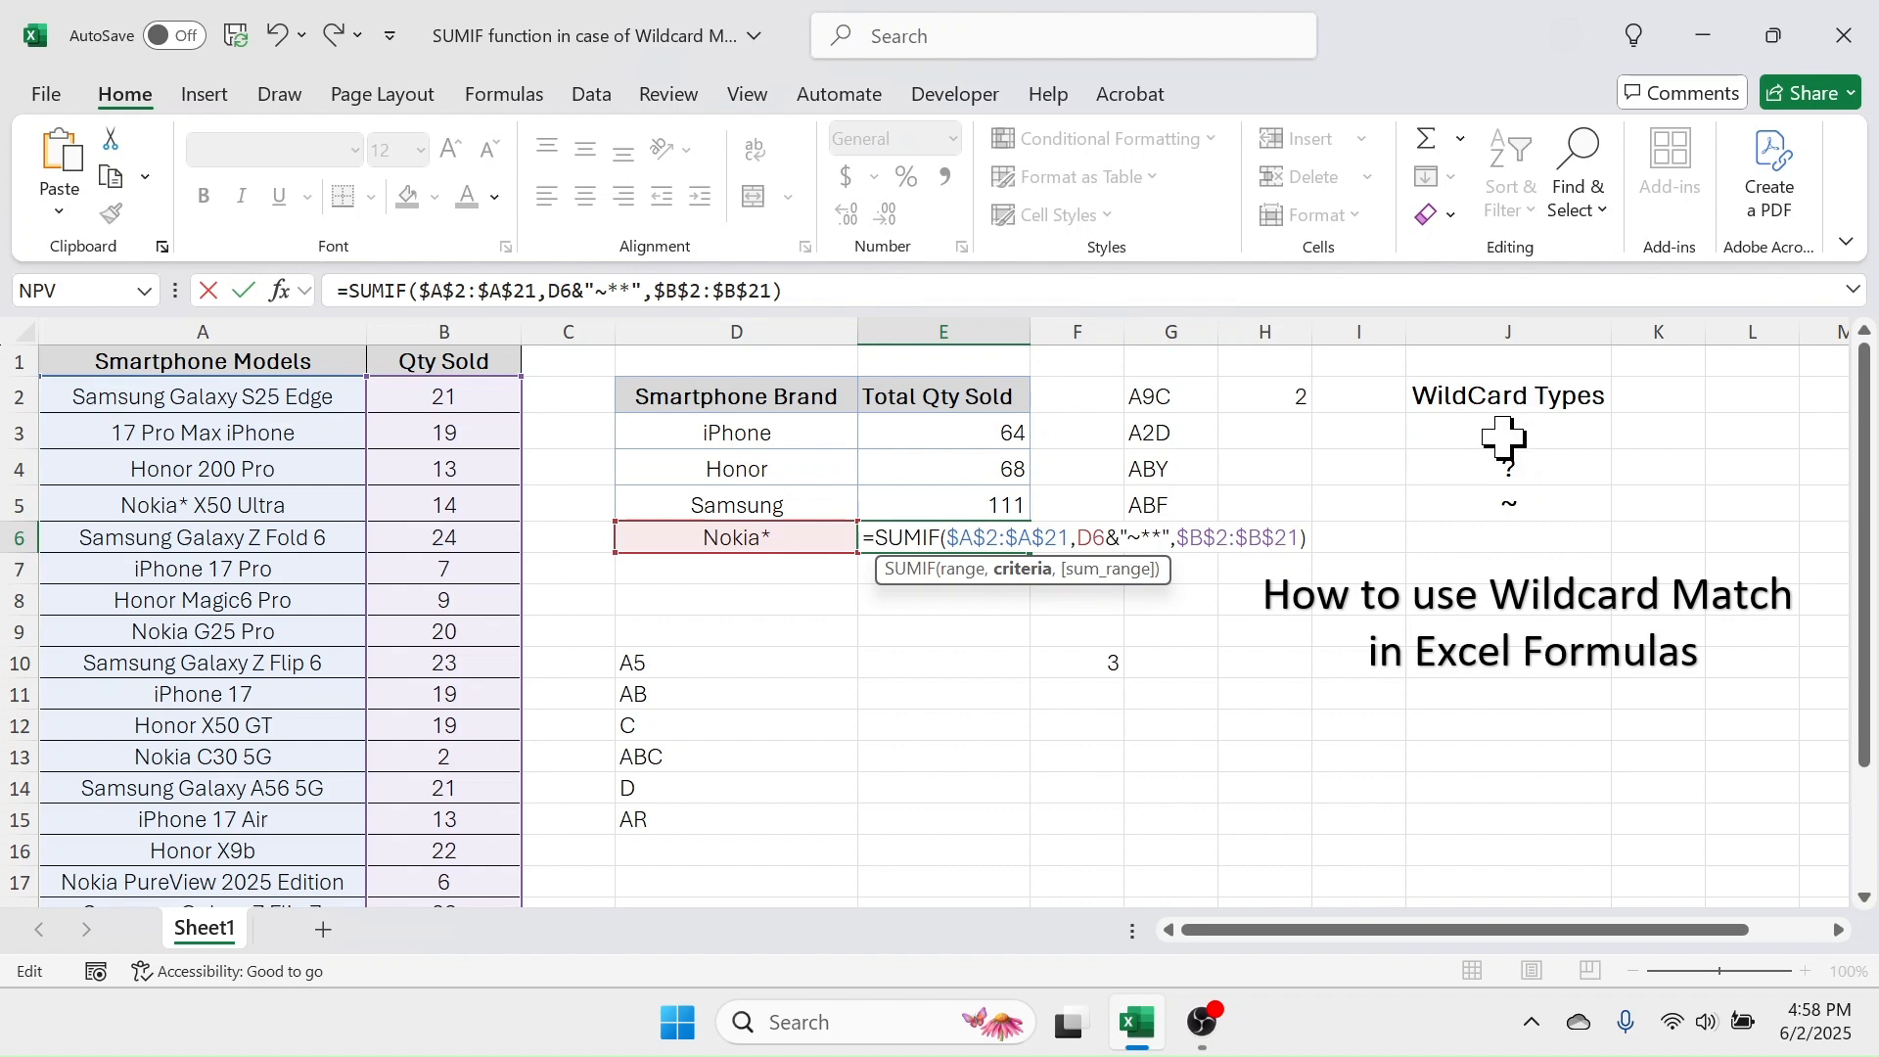
key("Return")
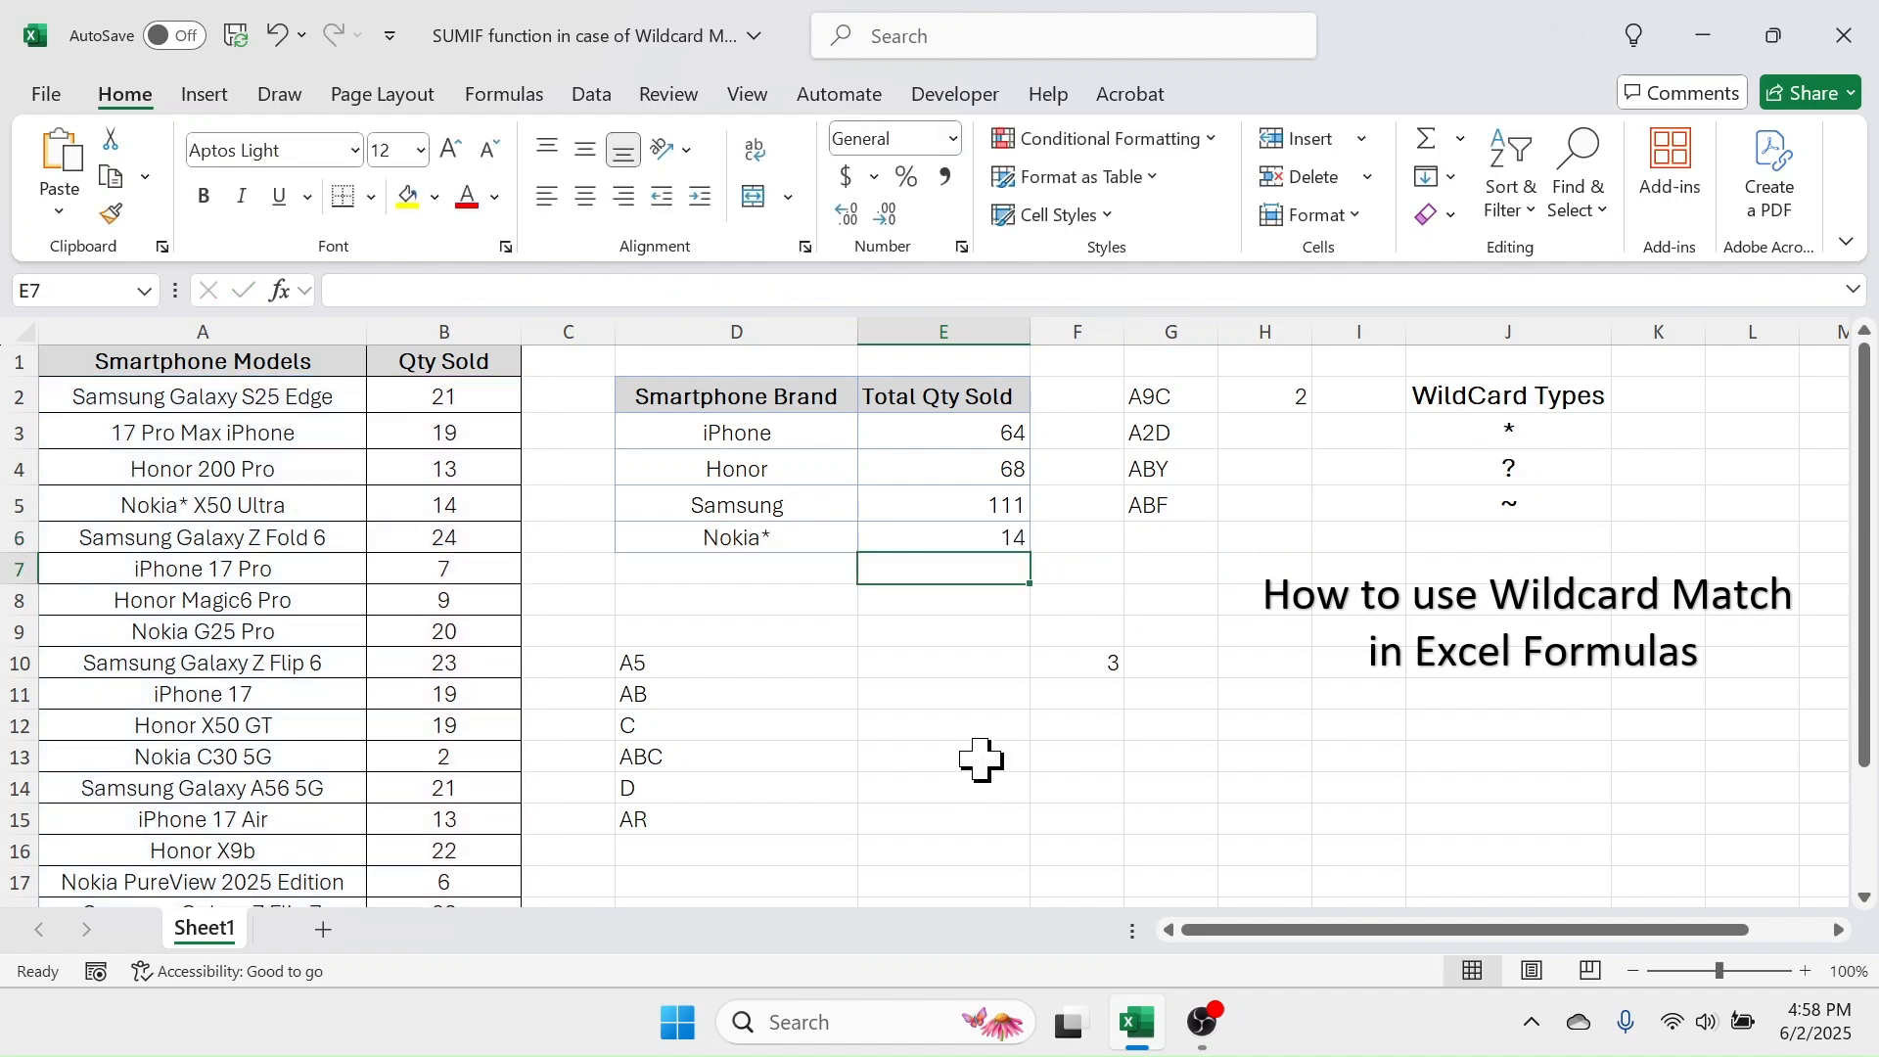
left_click(994, 534)
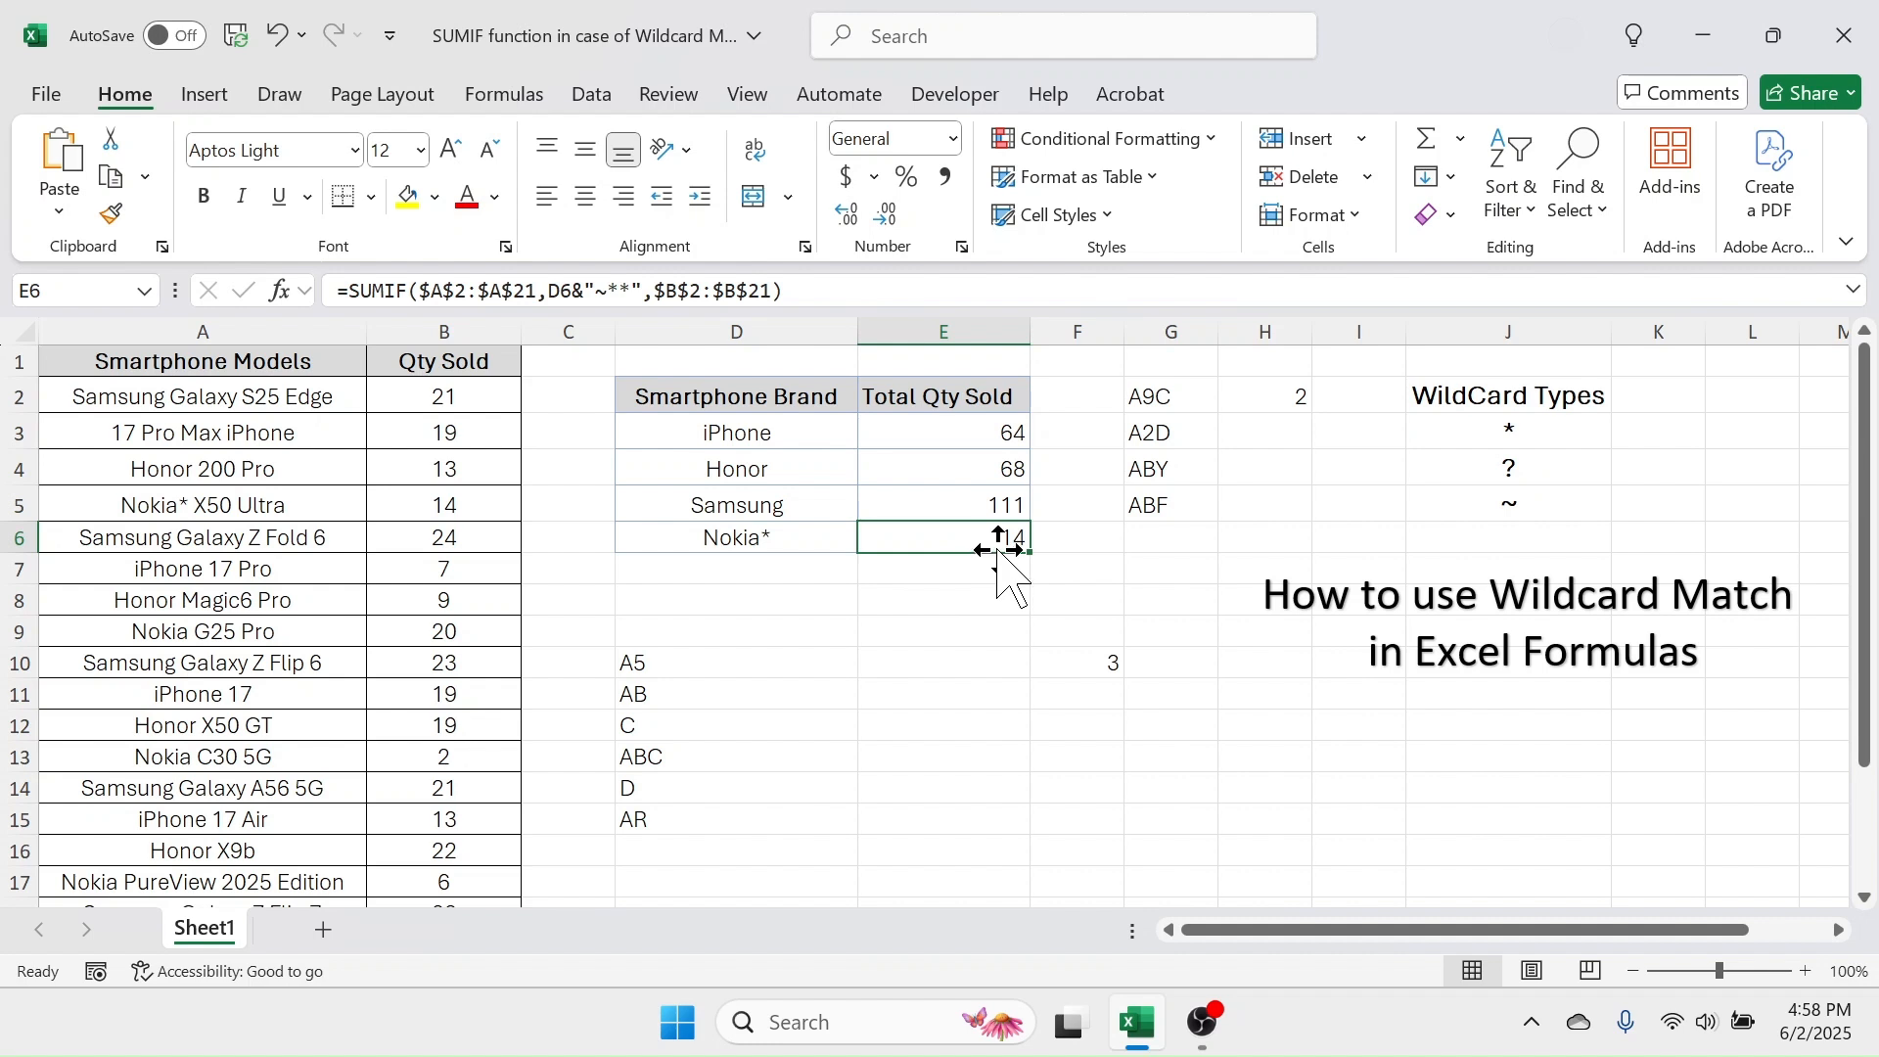
left_click(448, 503)
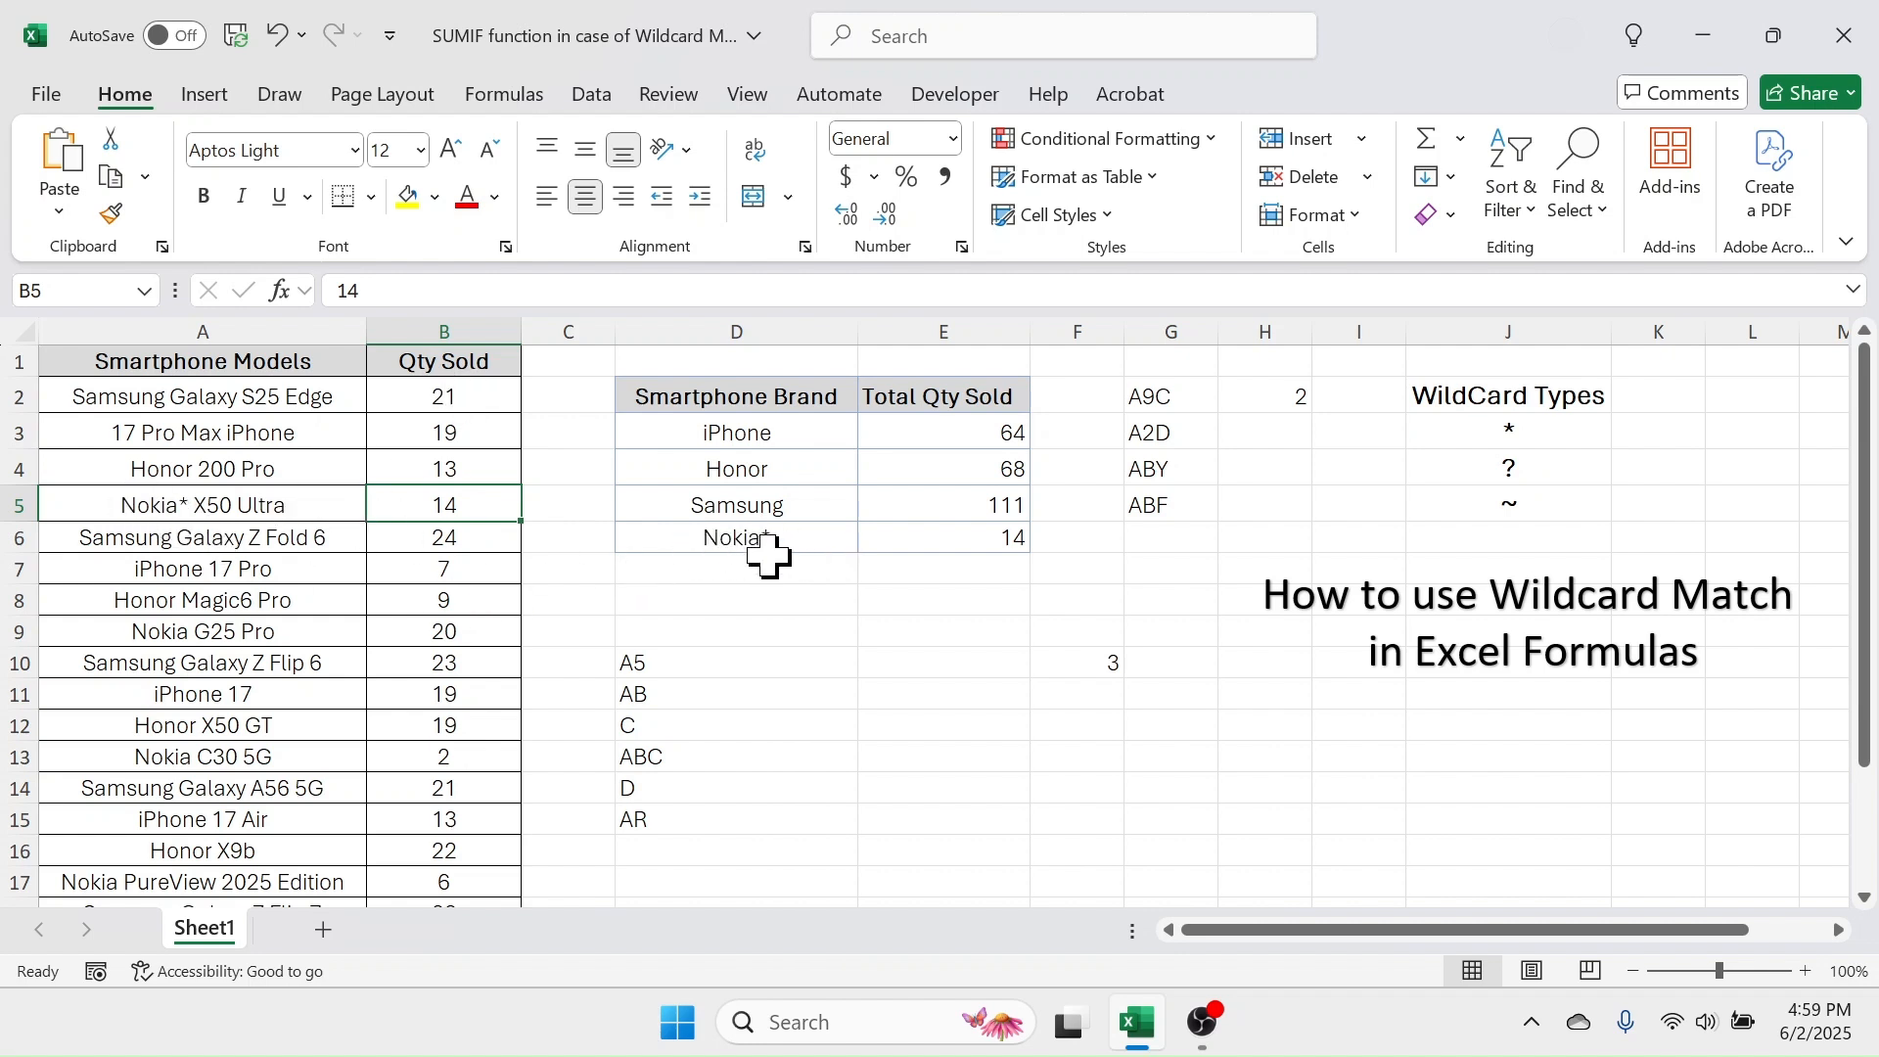
- Add a literal asterisk after Nokia in model cell A9, and check the E6 total against the sum of B5 and B9
left_click(183, 631)
double_click(183, 631)
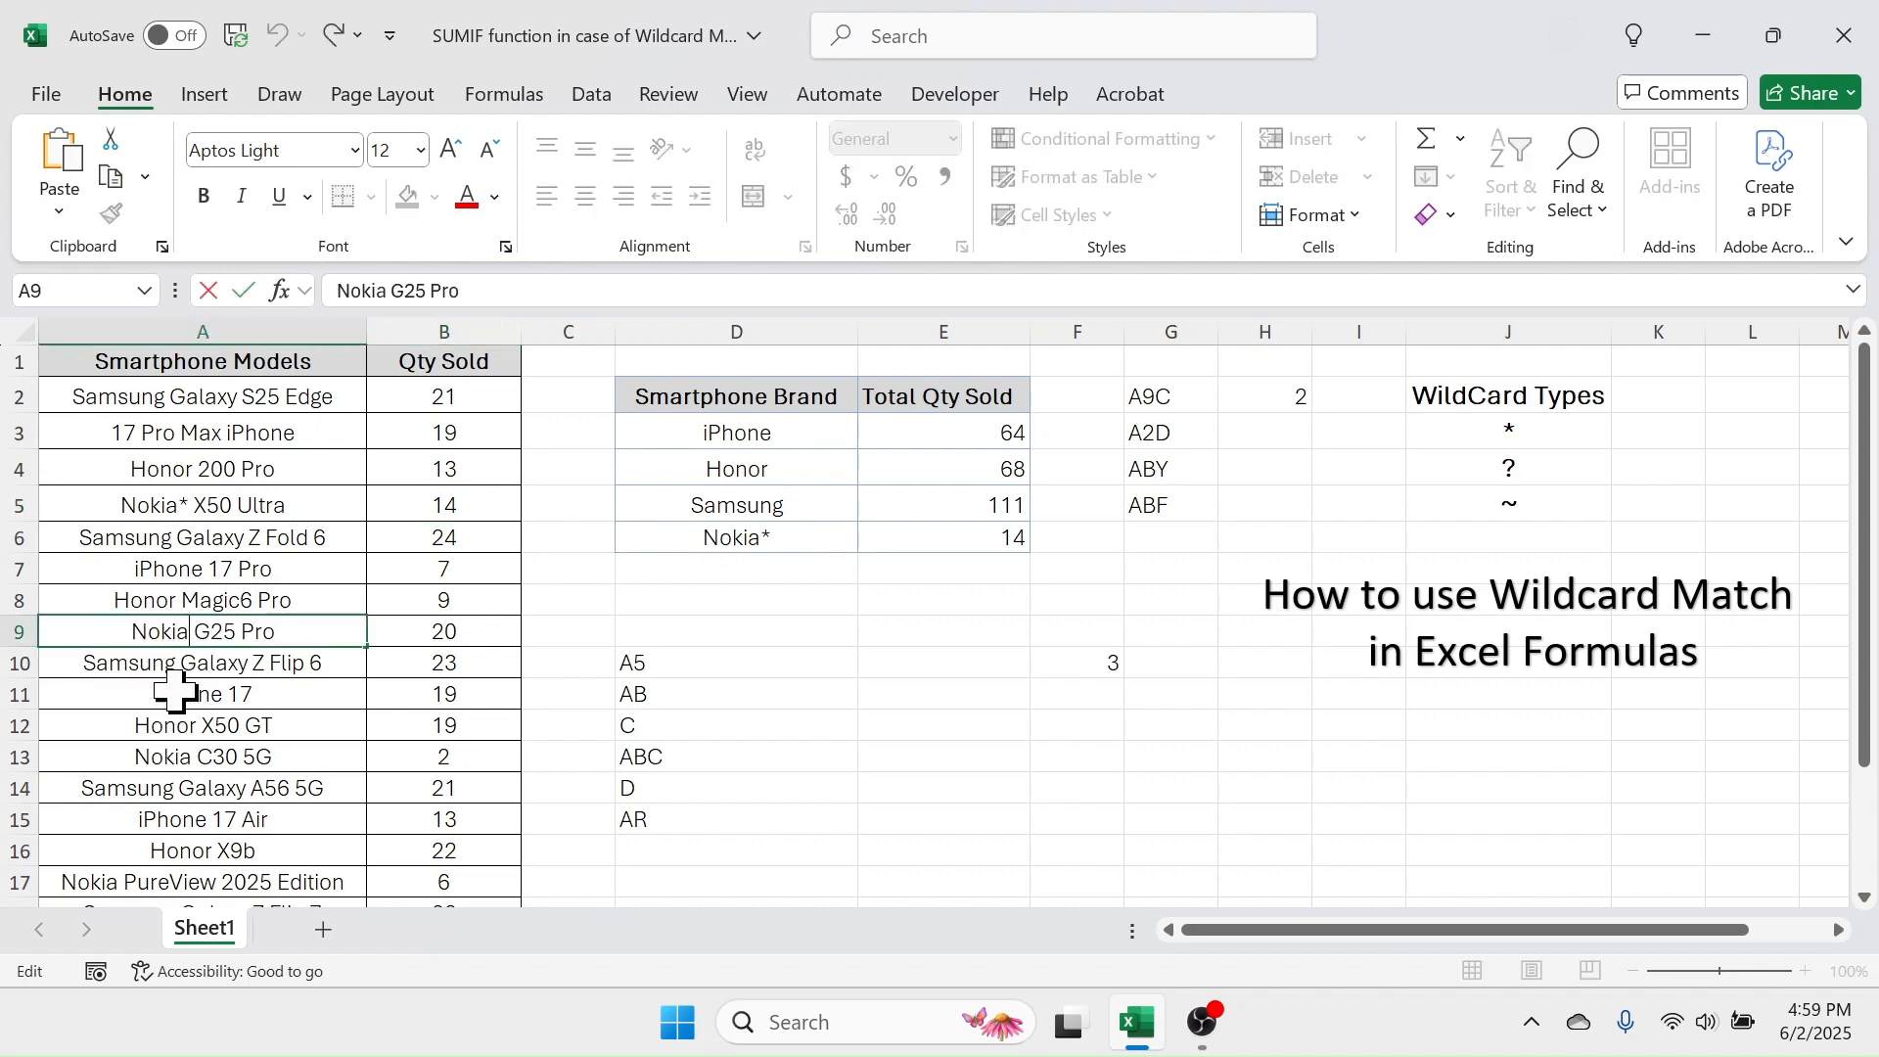
type("*")
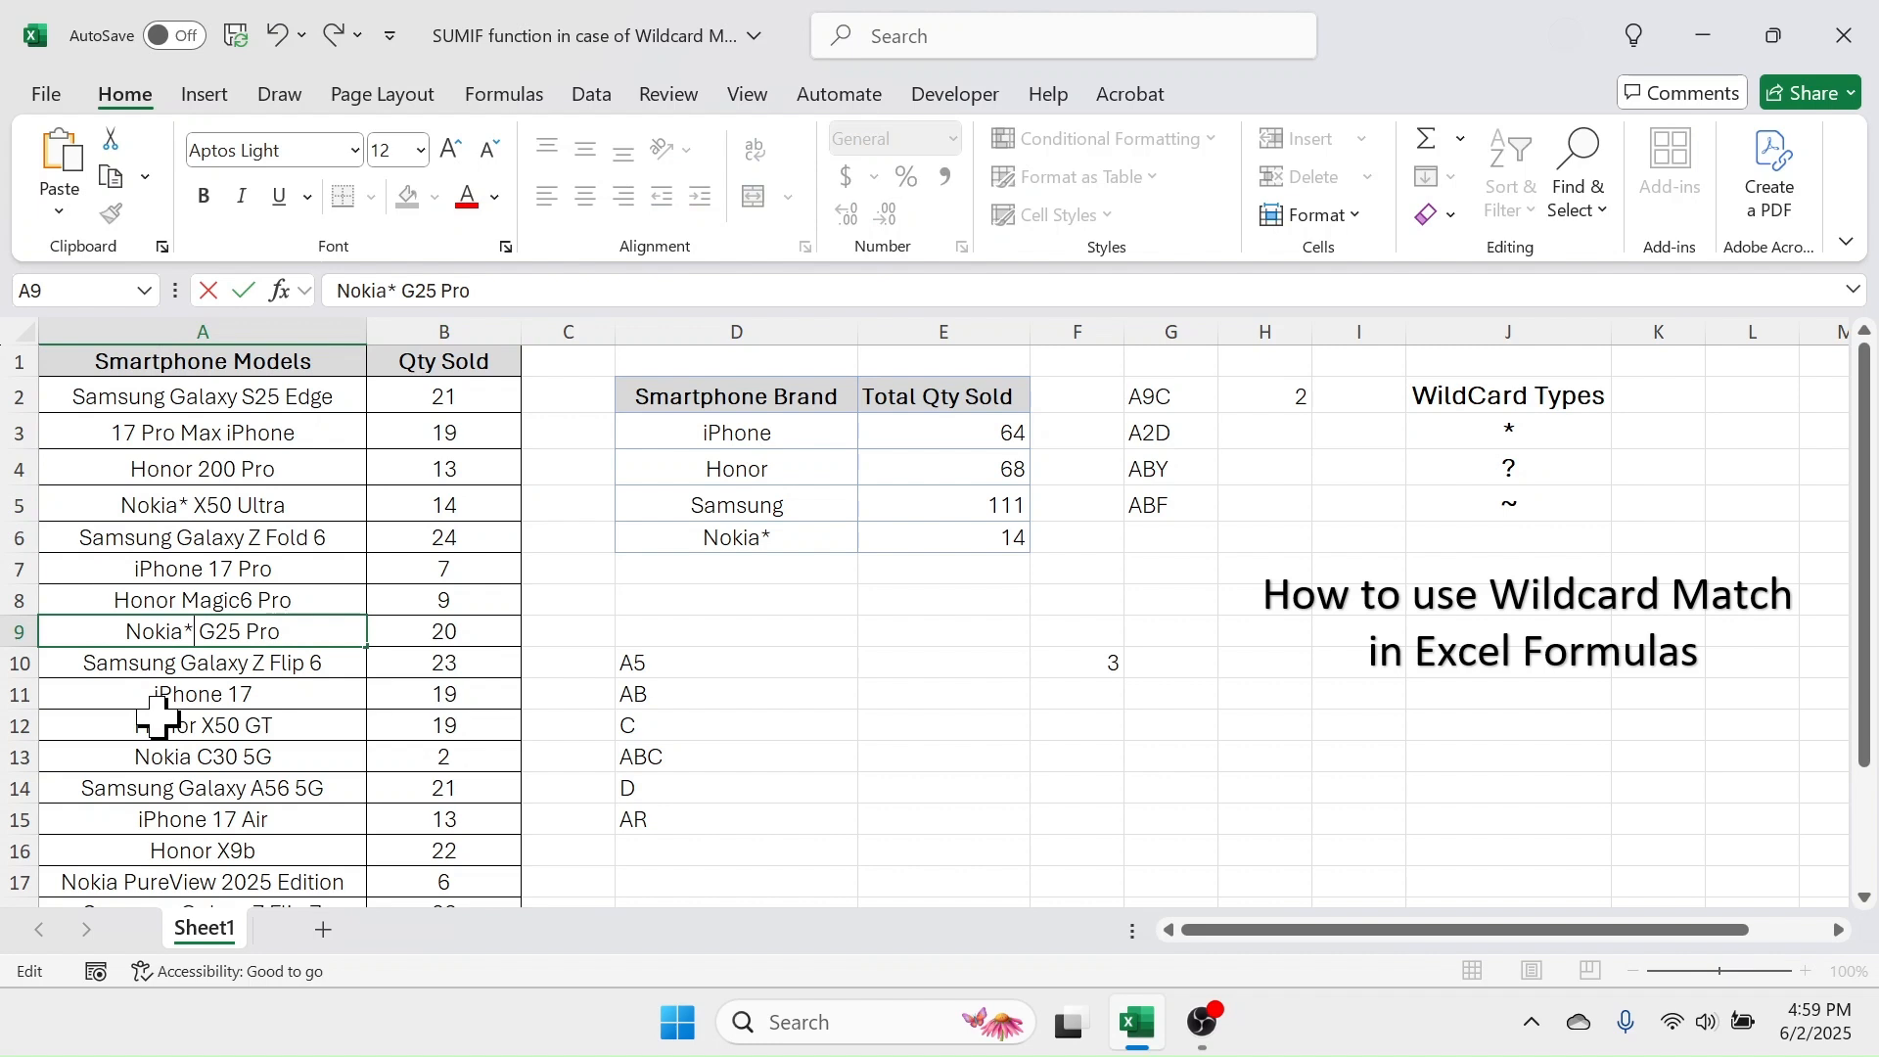
key("Return")
left_click(989, 539)
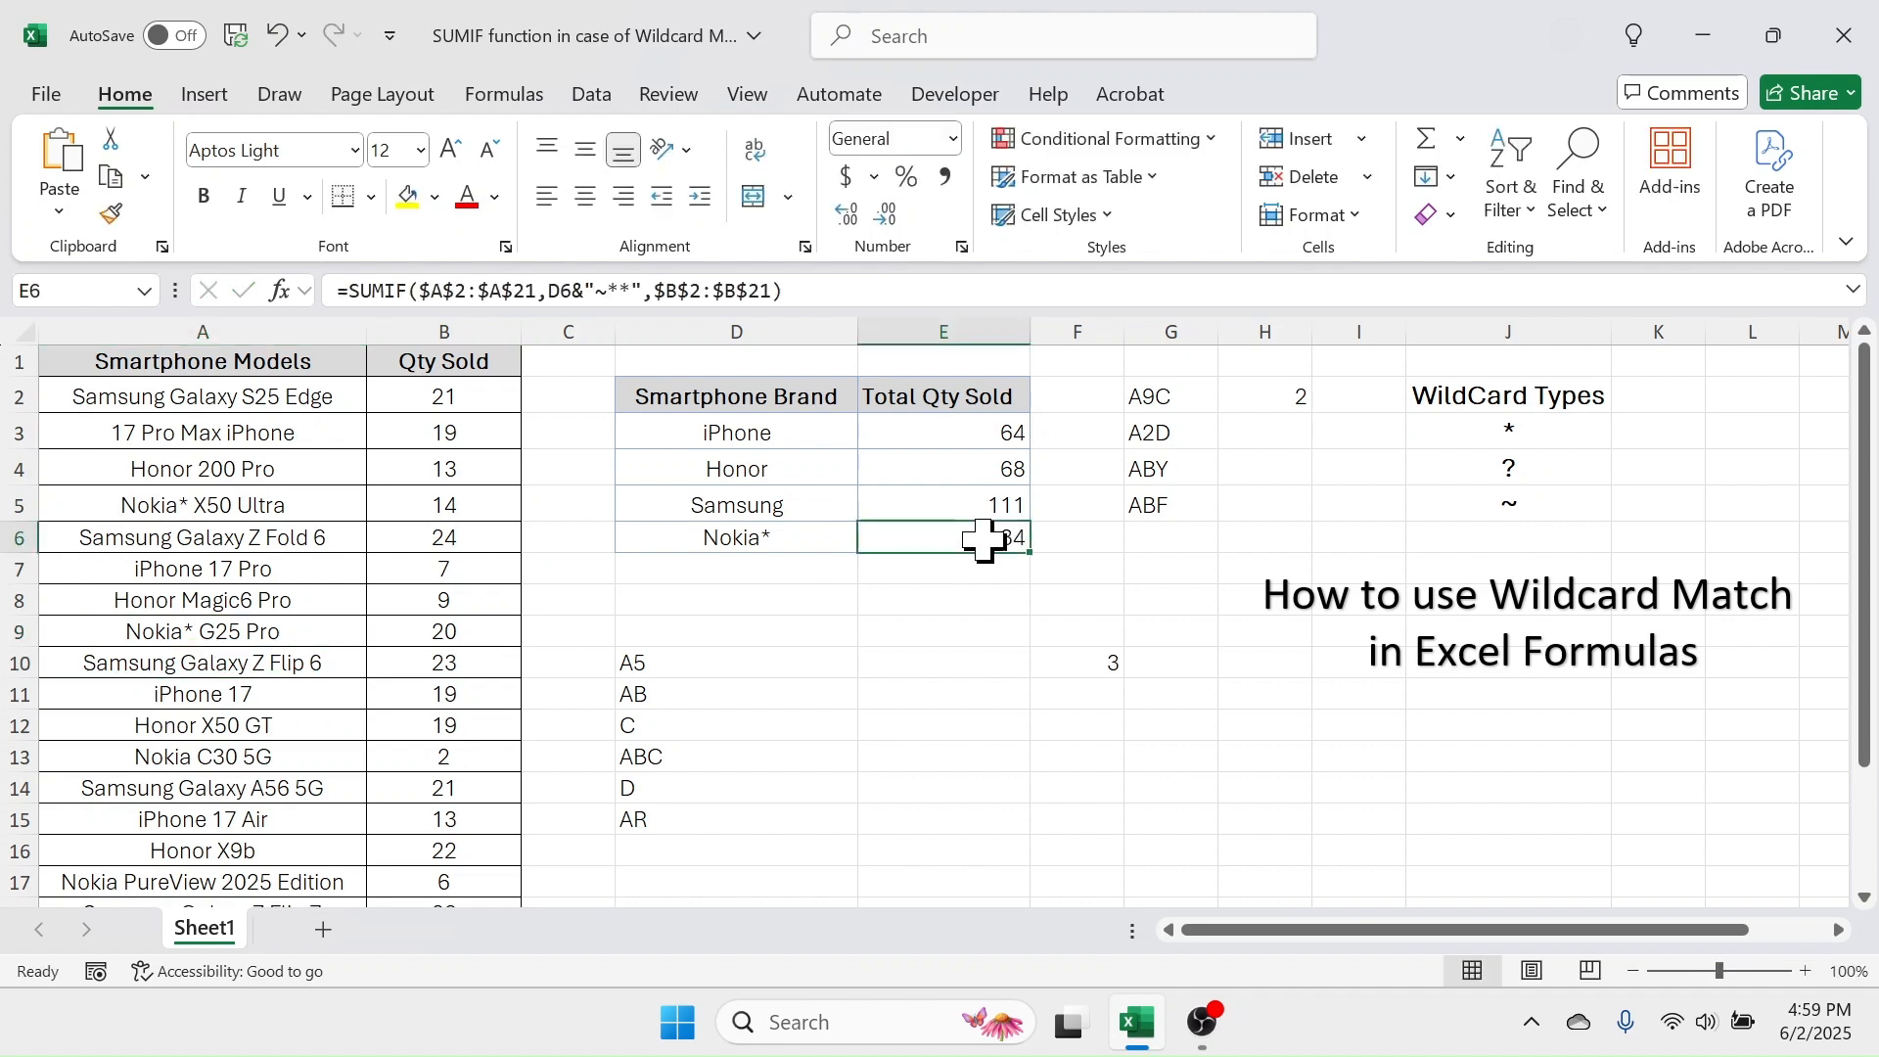
left_click(470, 503)
left_click(454, 633, "ctrl")
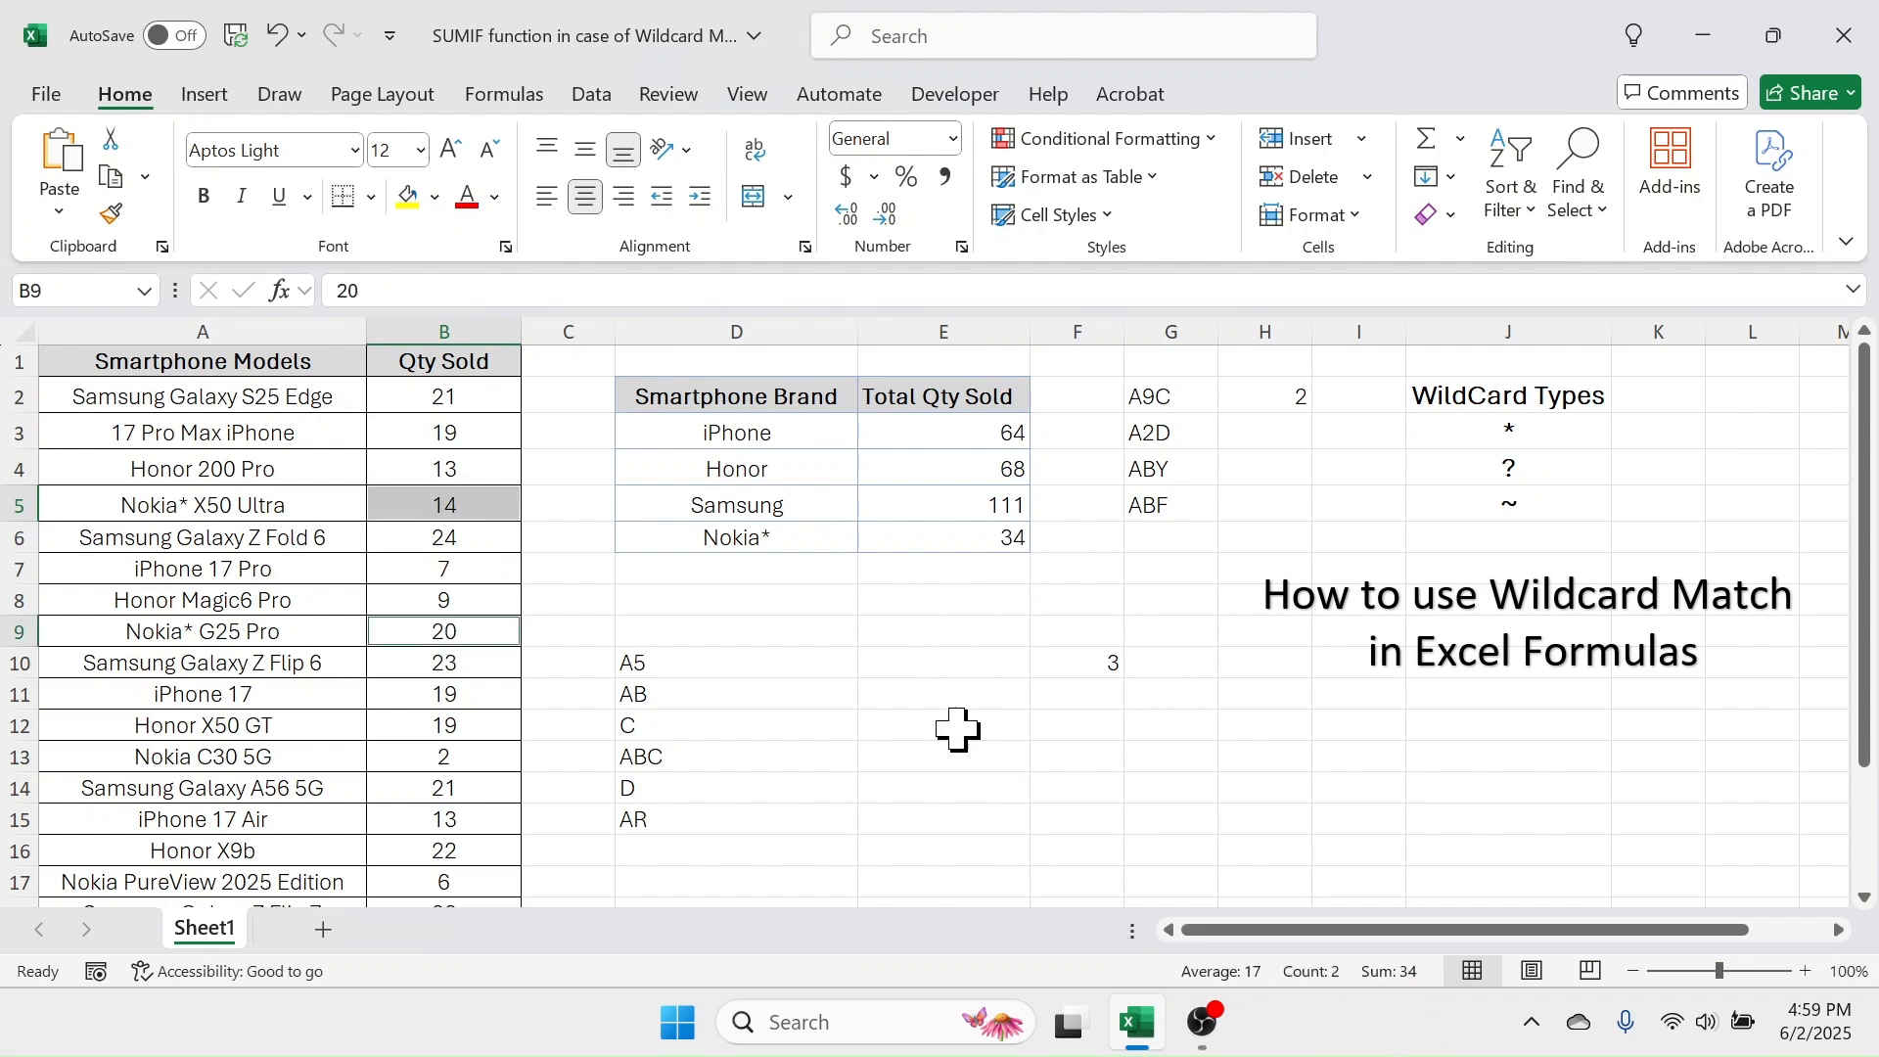
left_click(978, 694)
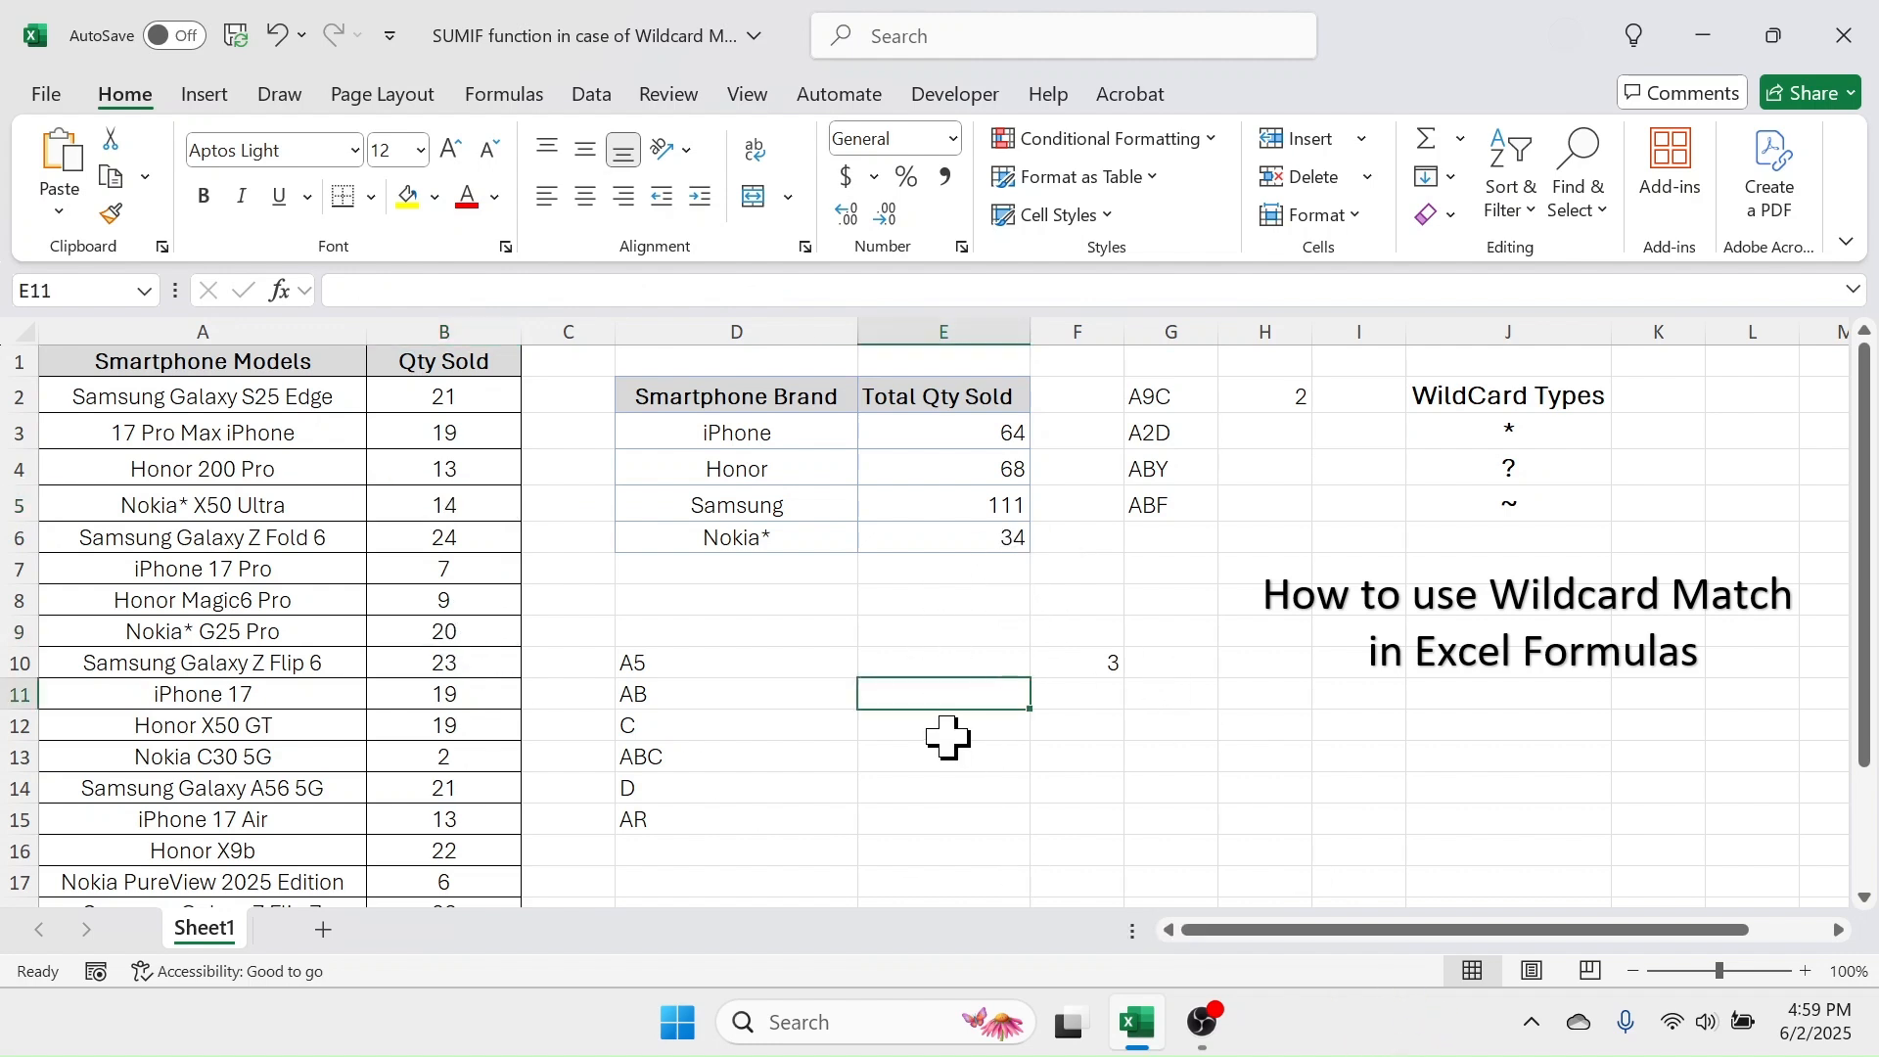